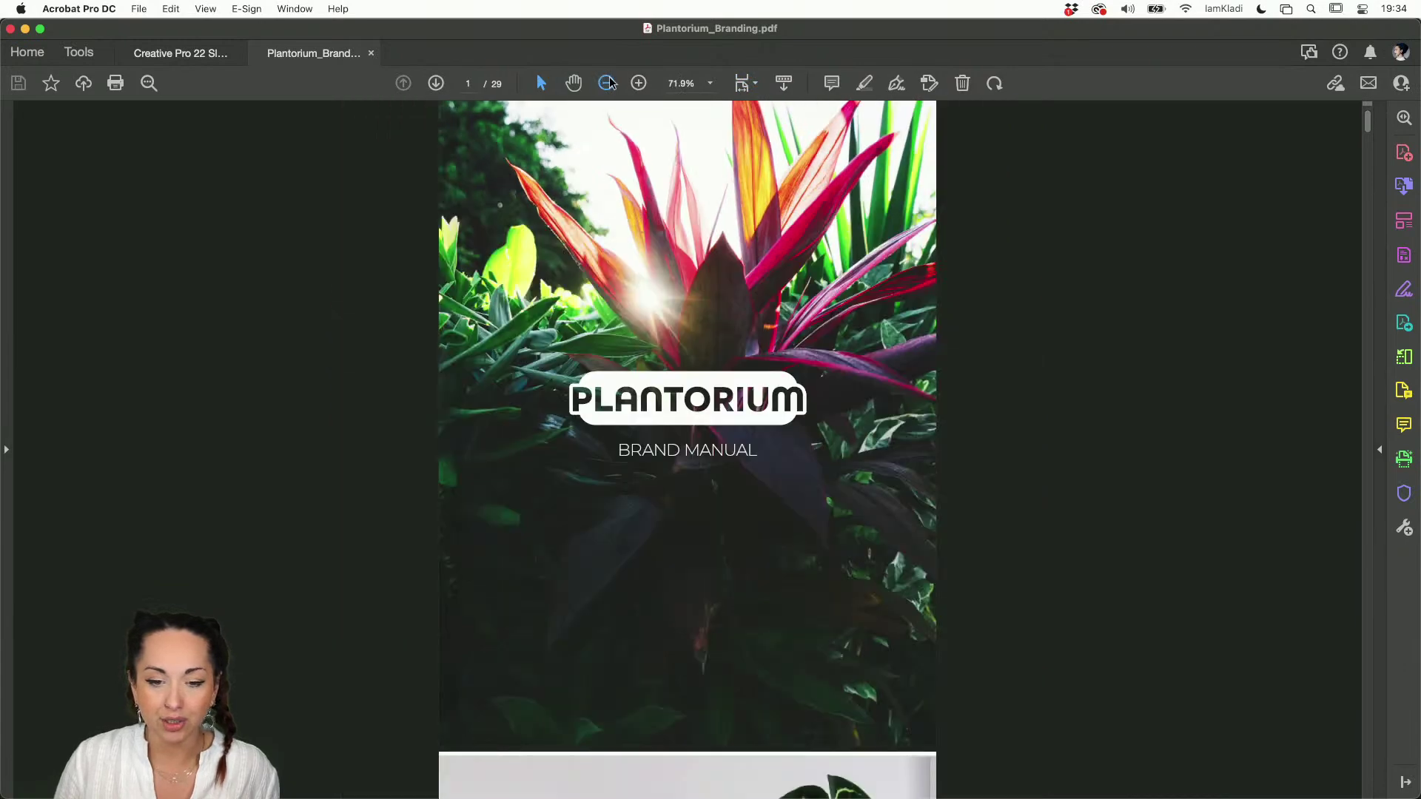
Step: Look through the Plantorium brand manual PDF from the cover through the core values and photo pages to the spiral staircase image
click(608, 83)
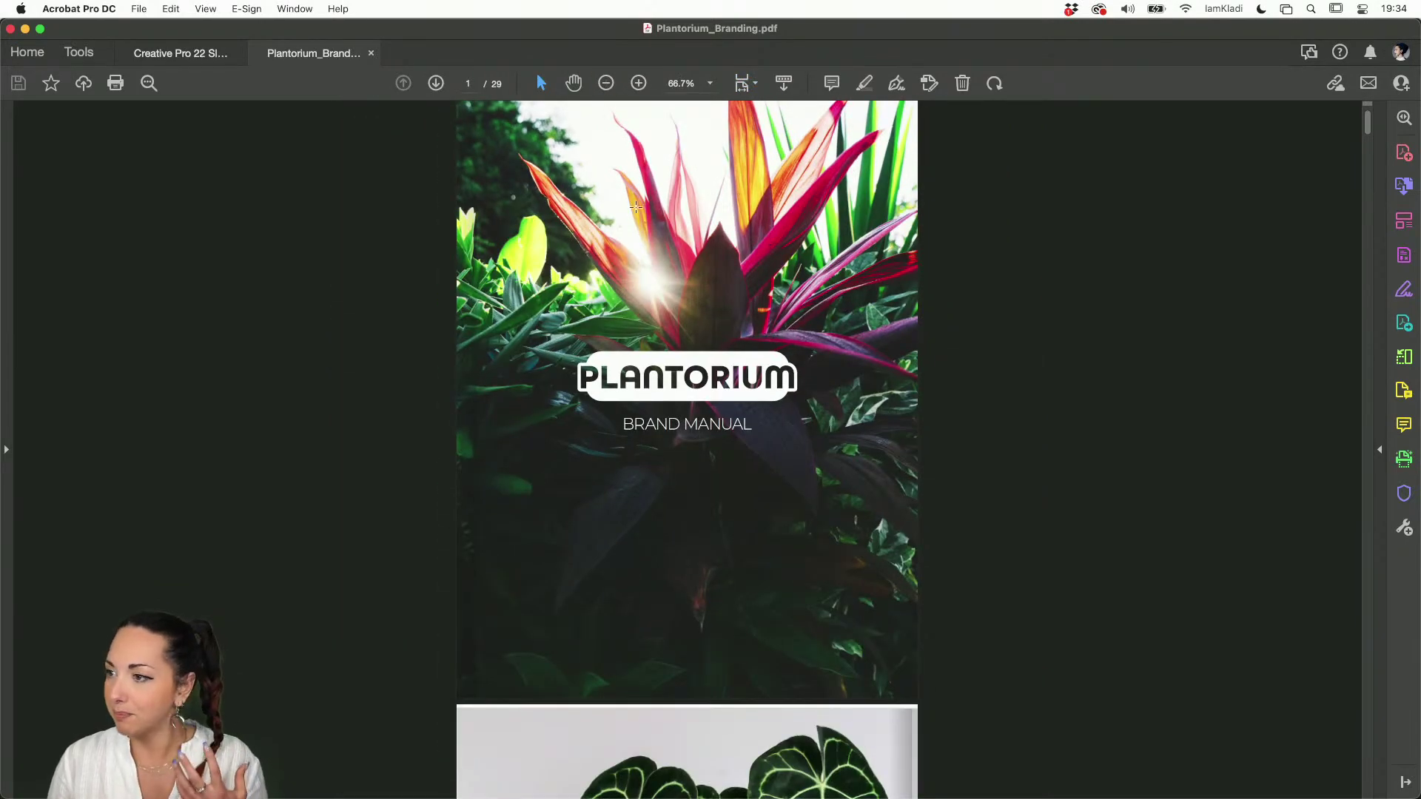
scroll(627, 256, down, 15)
scroll(627, 256, down, 10)
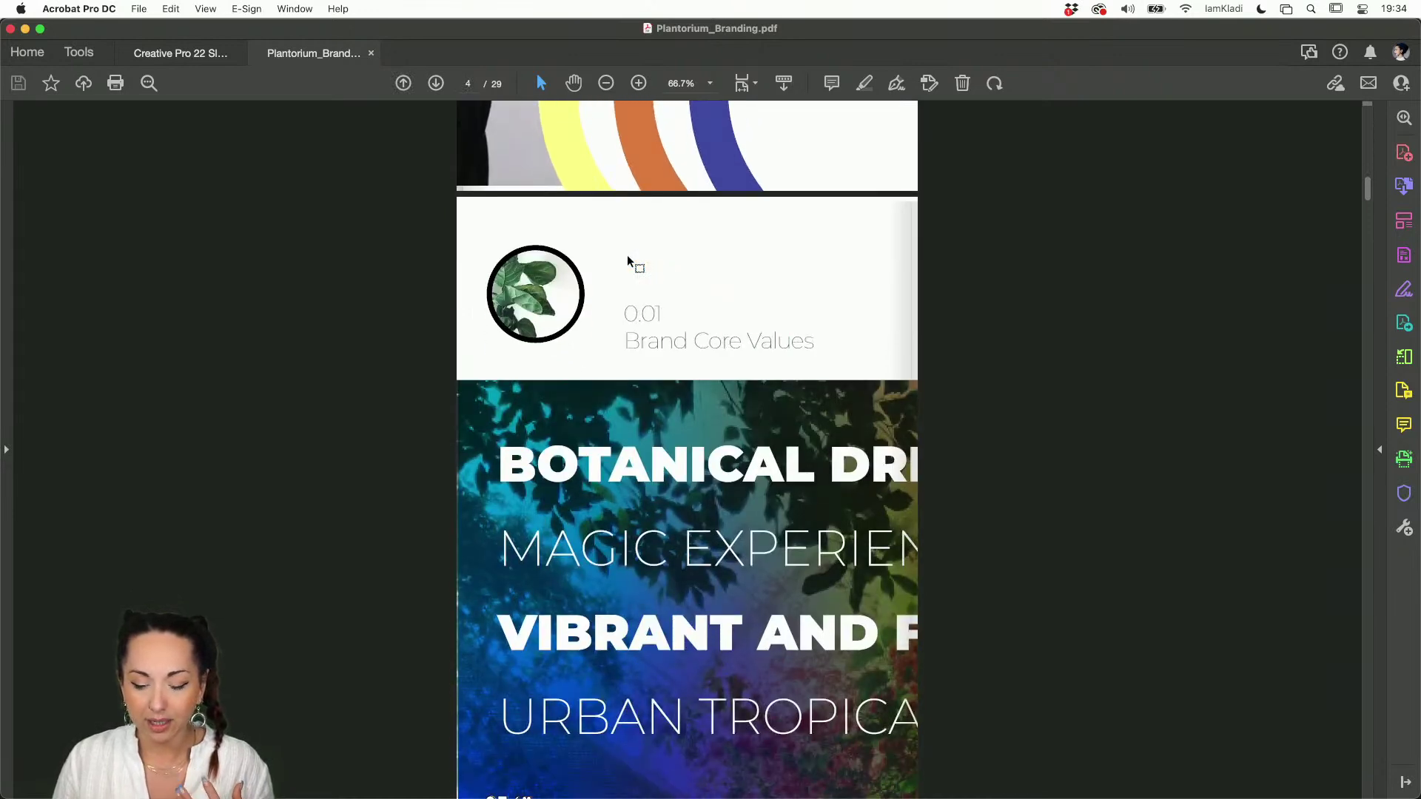
scroll(627, 255, down, 10)
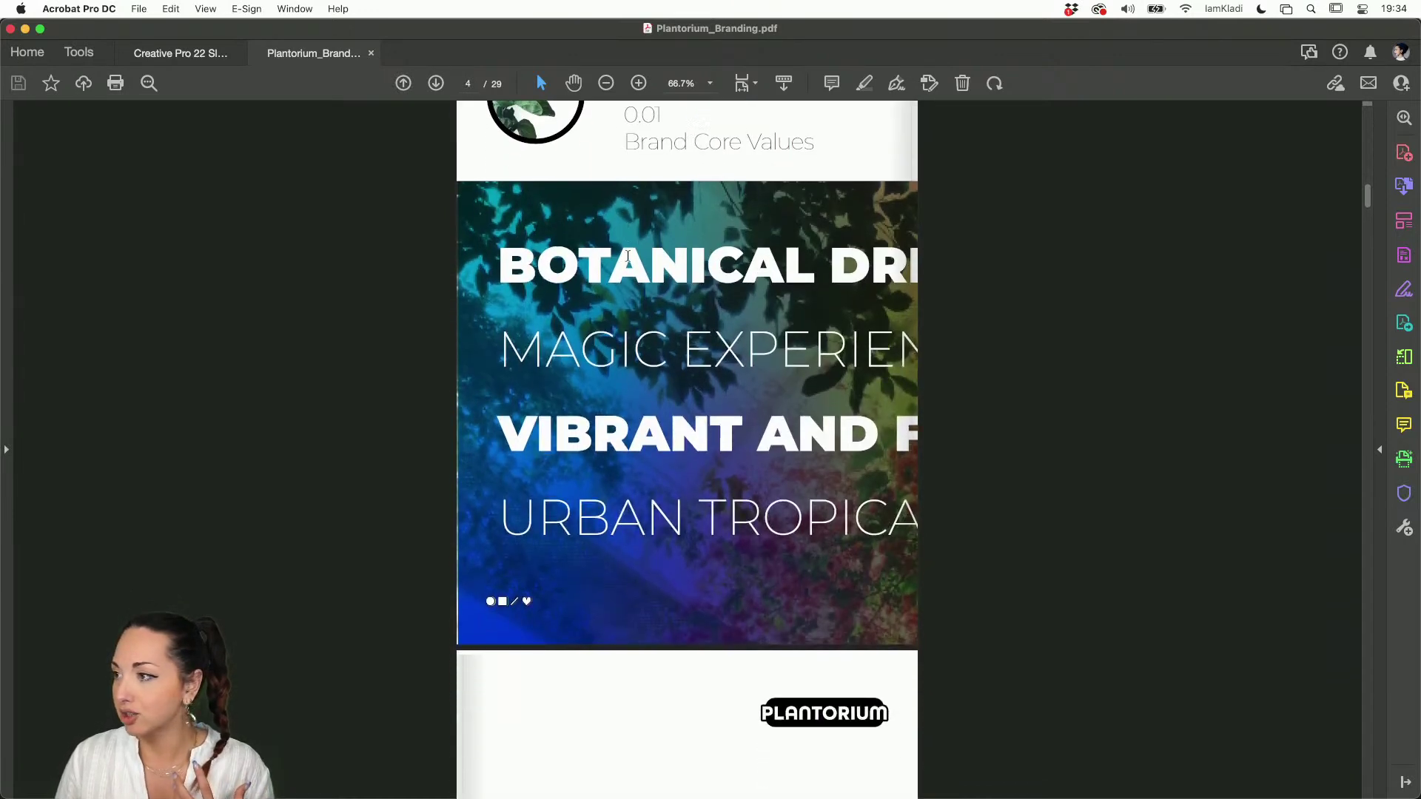
scroll(627, 256, down, 4)
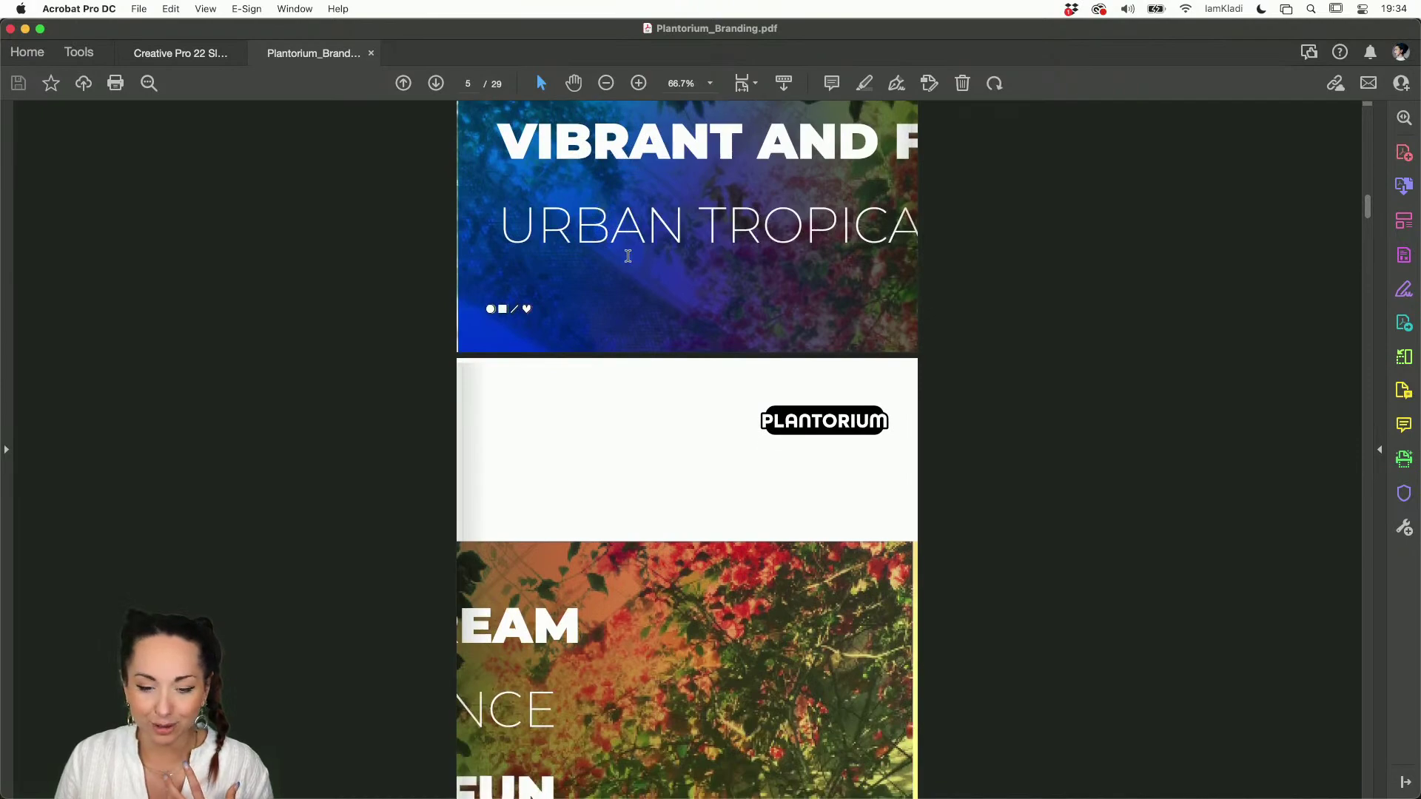
scroll(628, 256, up, 8)
scroll(628, 256, down, 8)
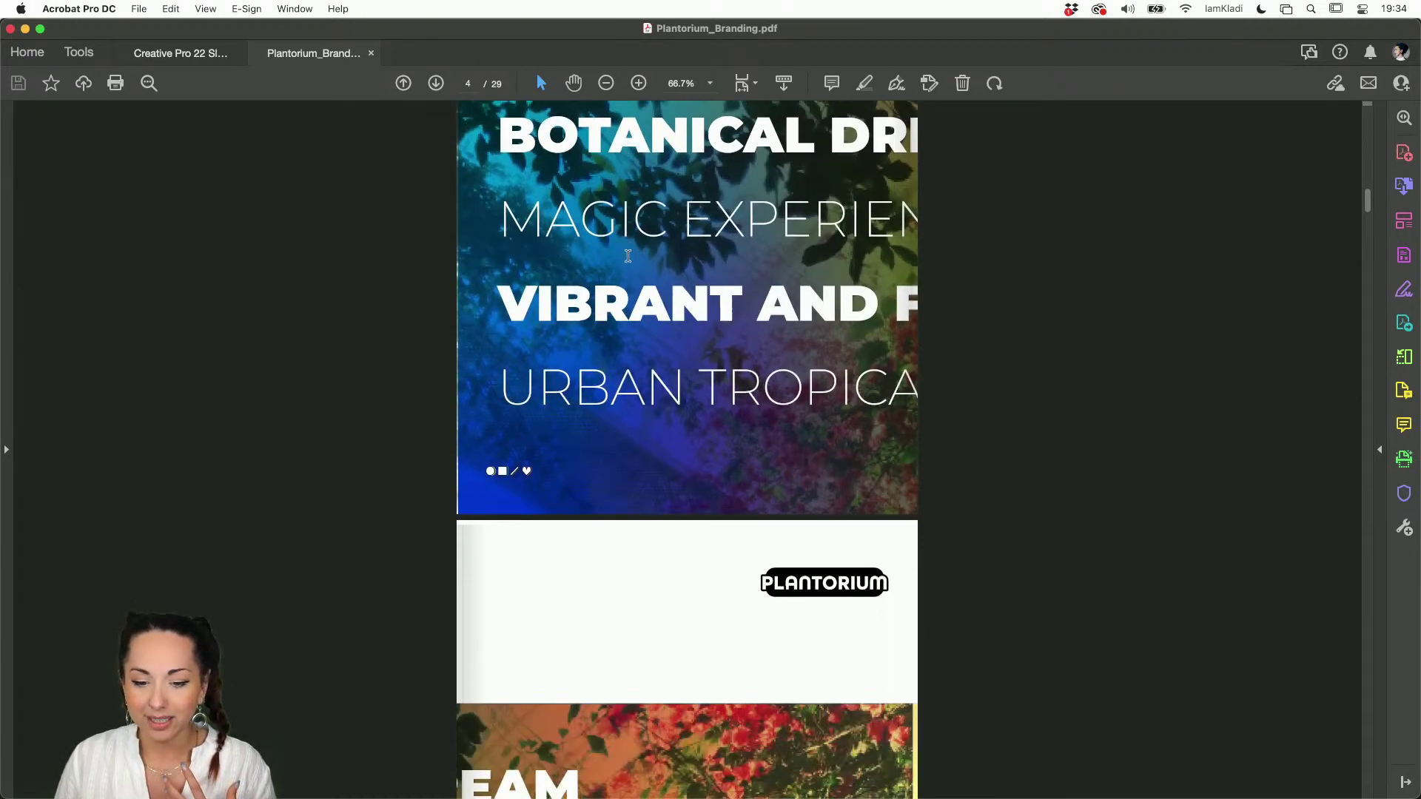
scroll(628, 259, down, 10)
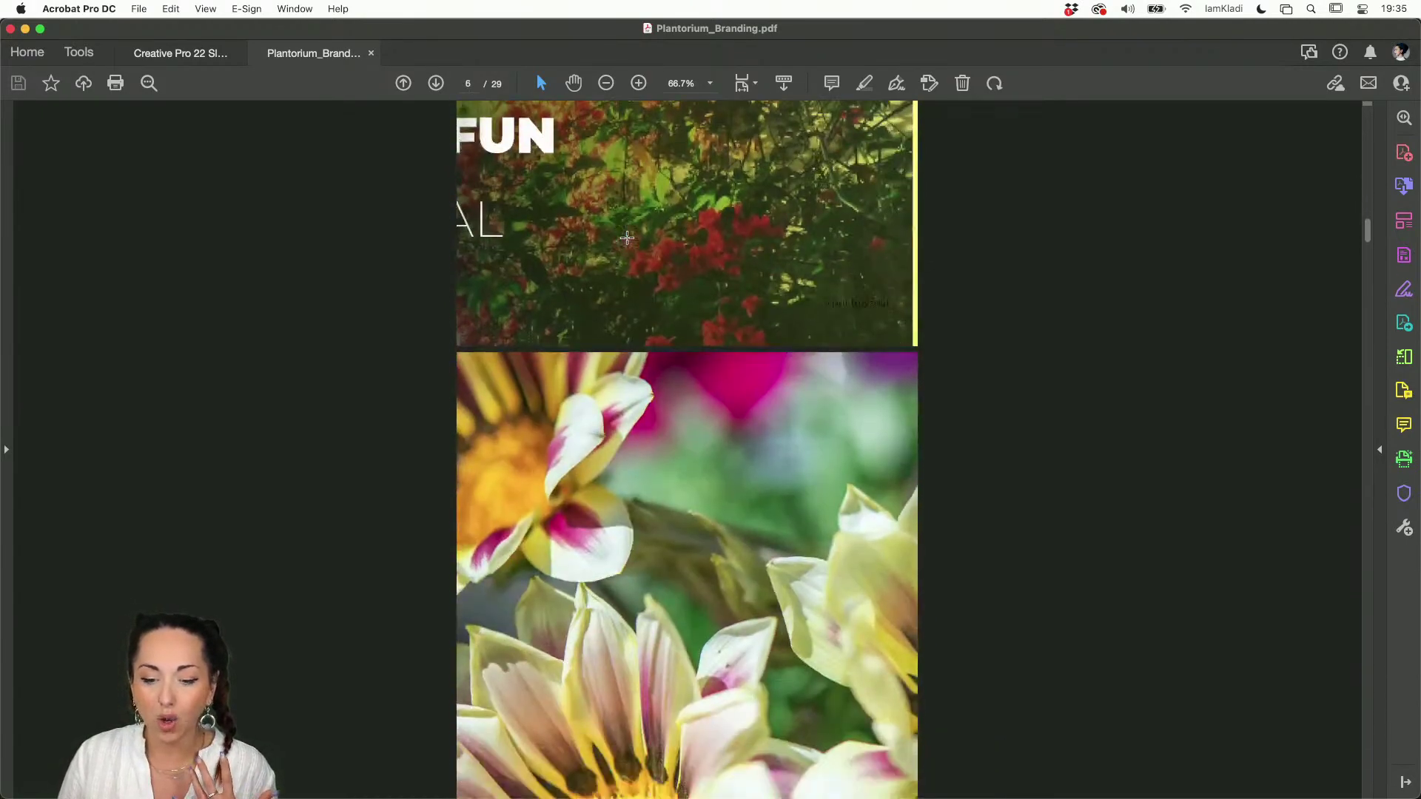
scroll(627, 237, down, 6)
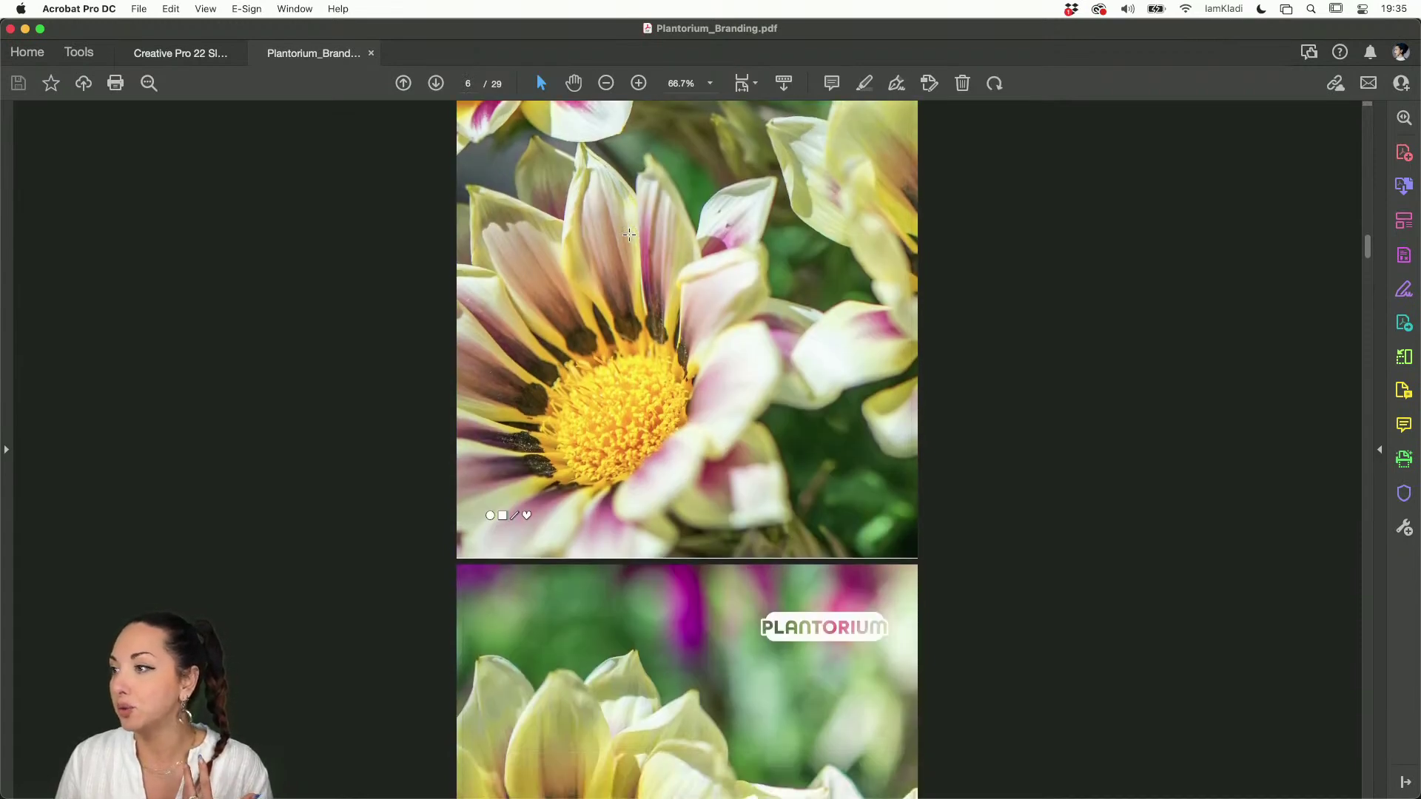
scroll(629, 234, down, 8)
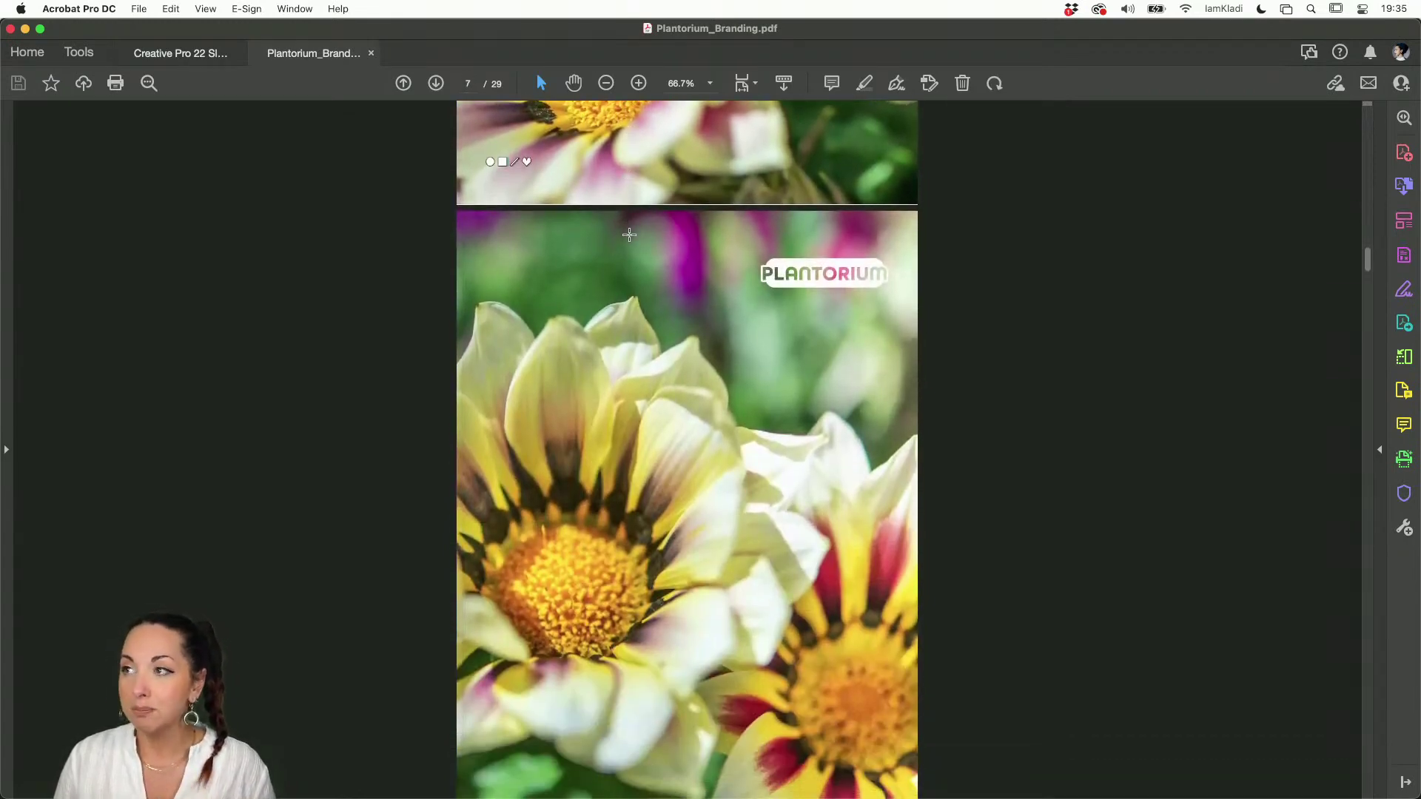
scroll(629, 235, down, 5)
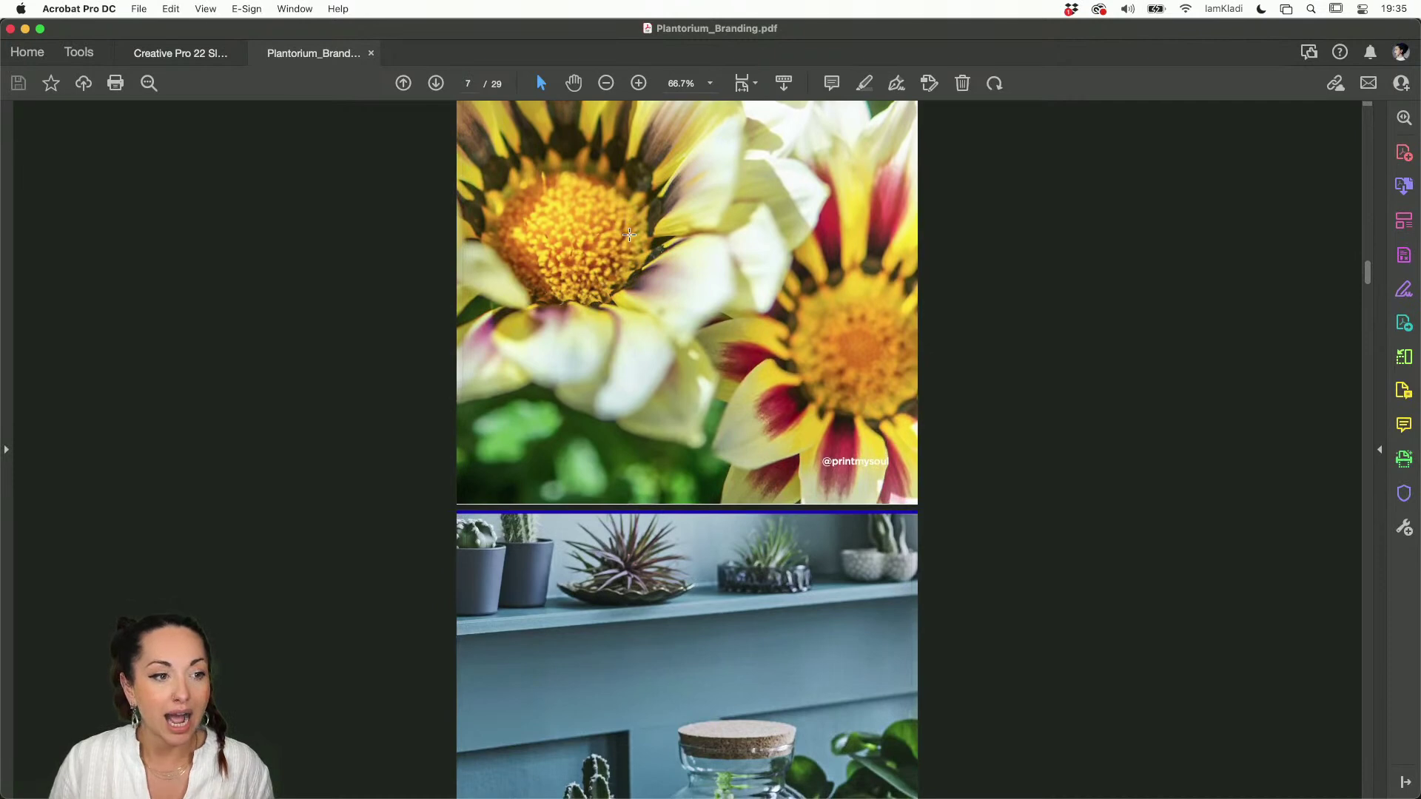
scroll(629, 235, down, 7)
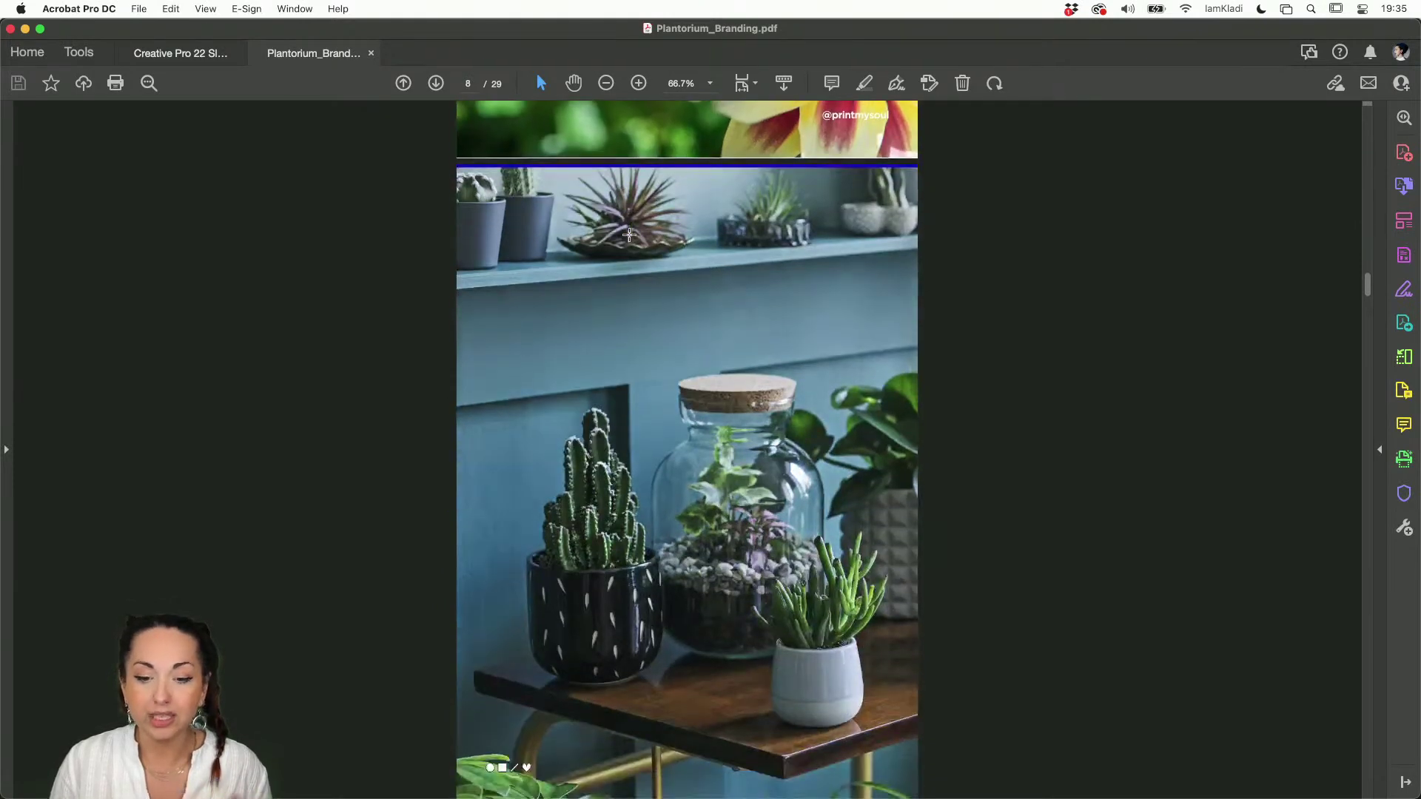
scroll(629, 234, down, 4)
scroll(630, 234, down, 10)
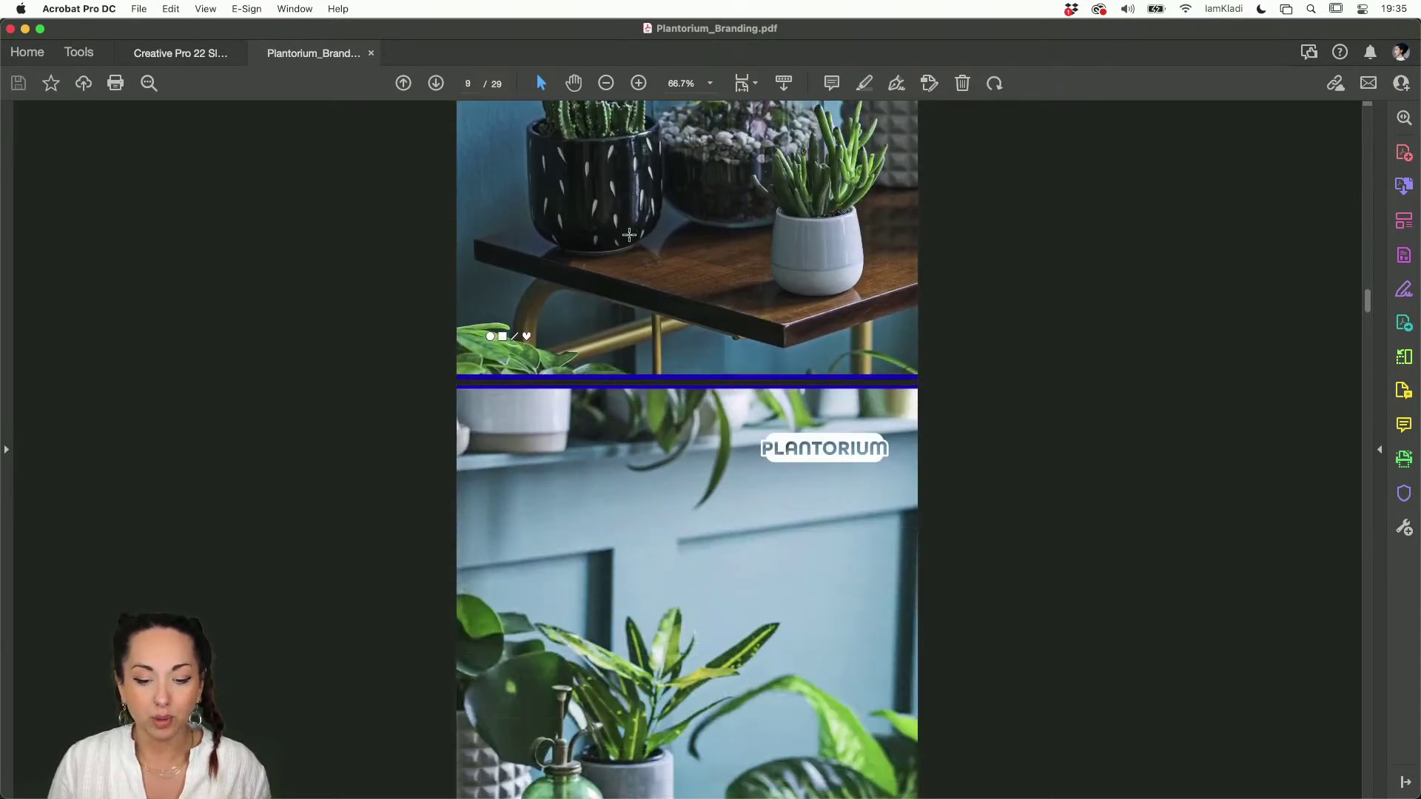
scroll(630, 234, down, 6)
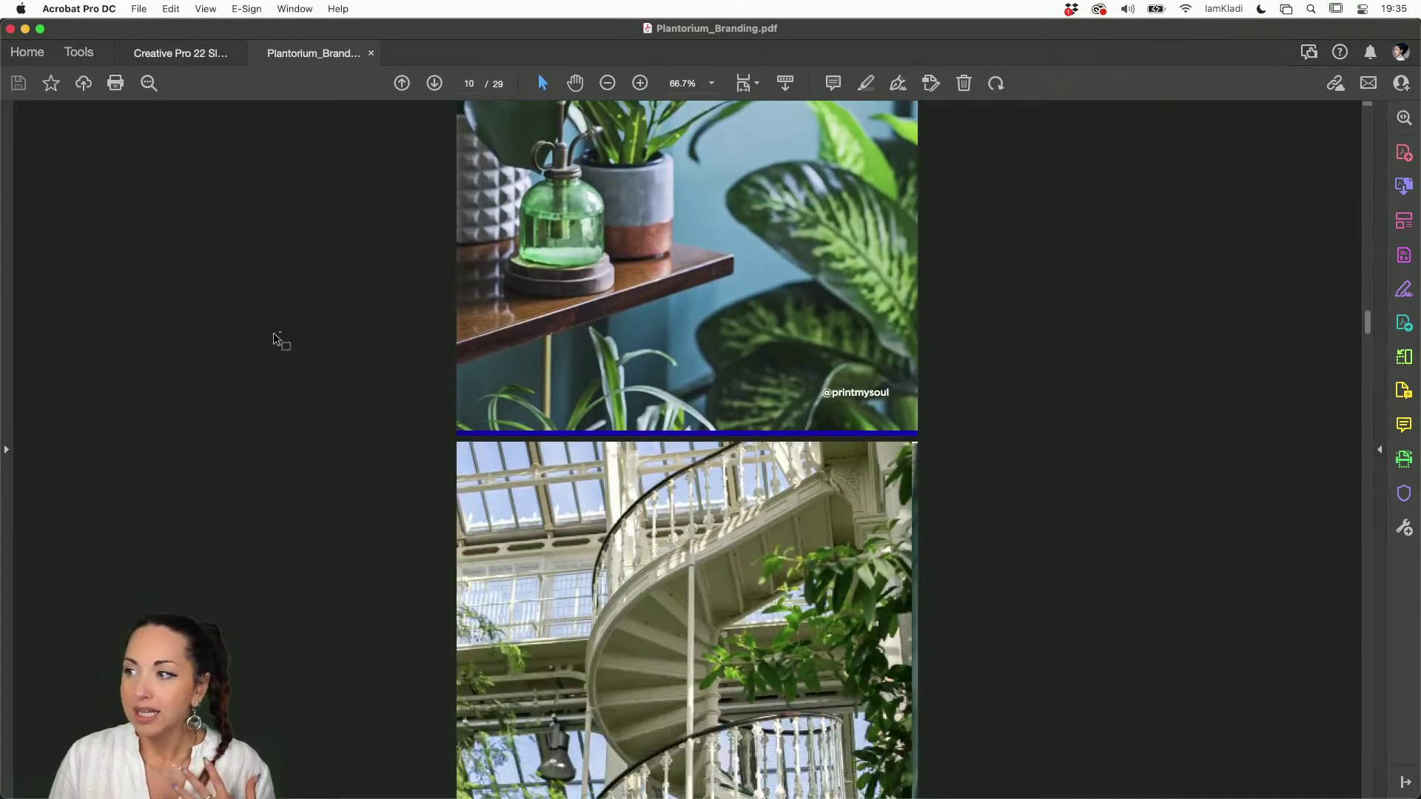
Step: Switch to the Illustrator challenge file and examine the mood board placeholders, the Images artboard and the empty artboard
key(ctrl+Up)
click(412, 581)
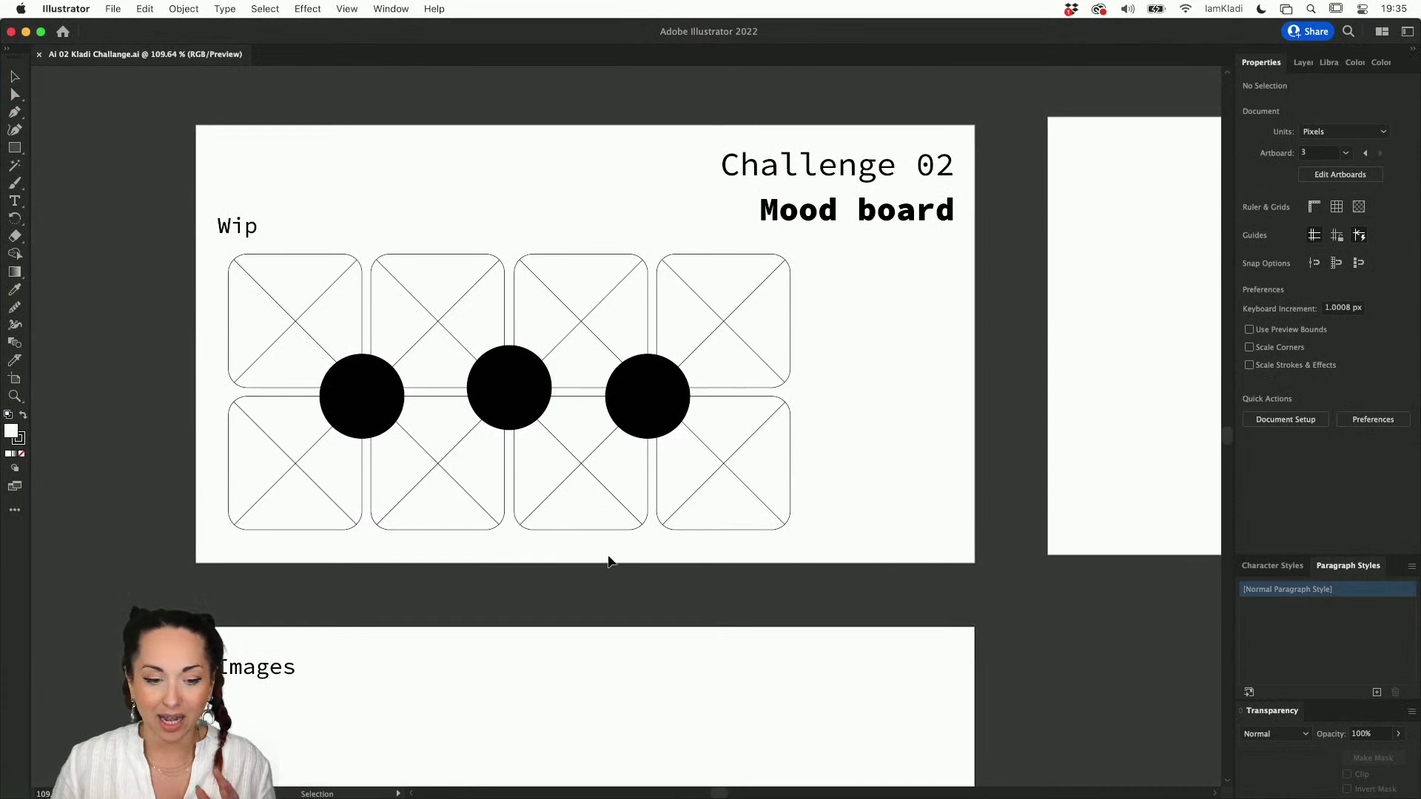
scroll(595, 576, down, 2)
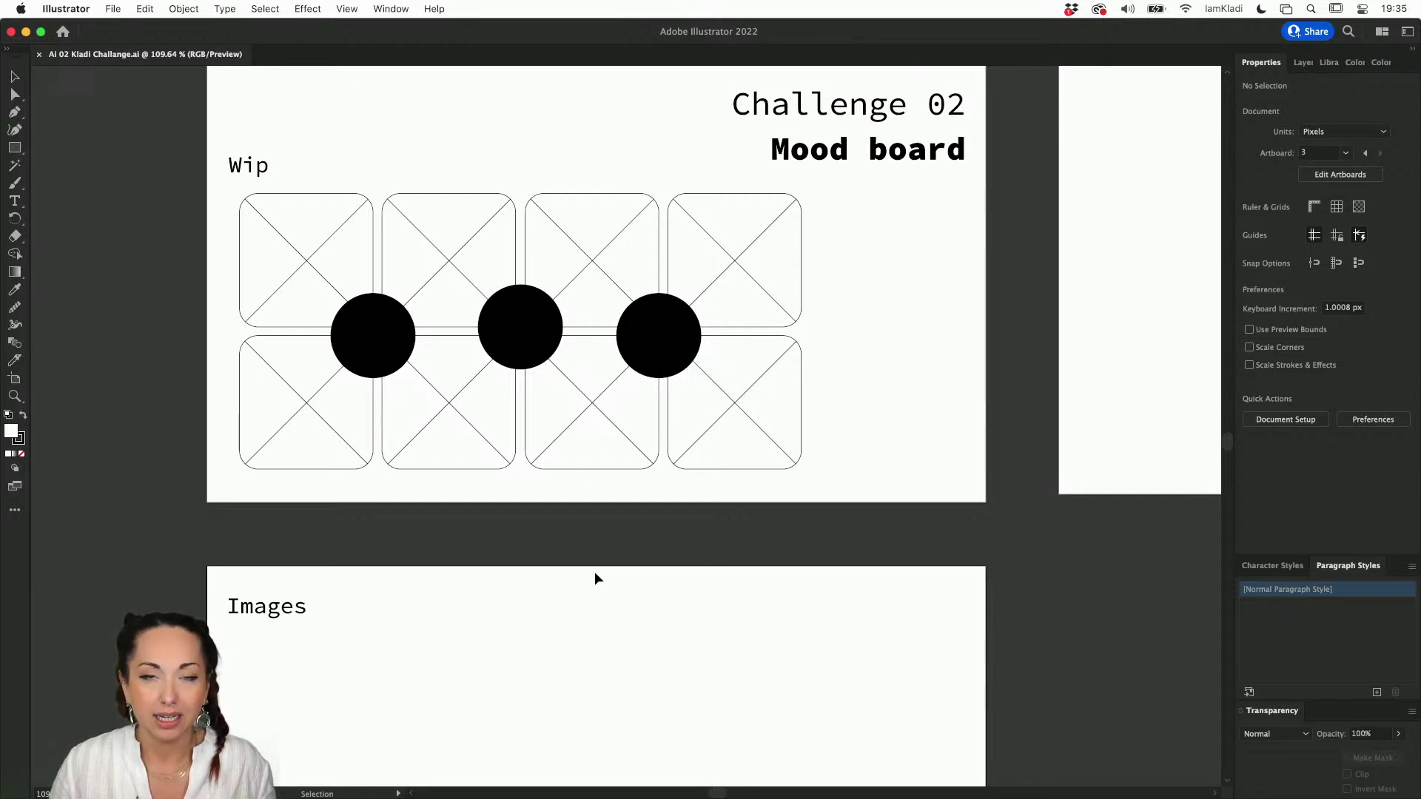
scroll(596, 577, down, 5)
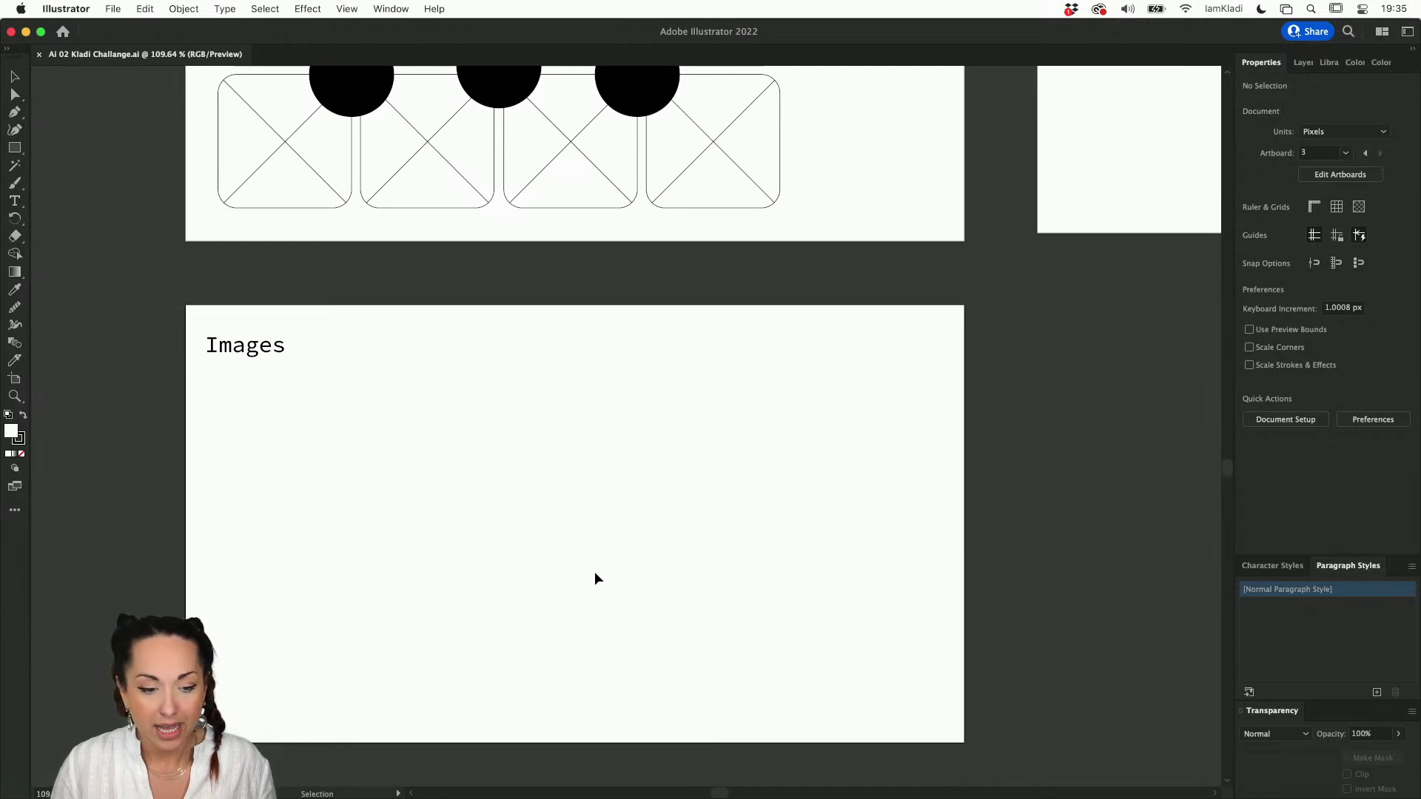
scroll(594, 572, down, 2)
scroll(583, 581, up, 2)
scroll(583, 581, down, 2)
scroll(570, 555, right, 2)
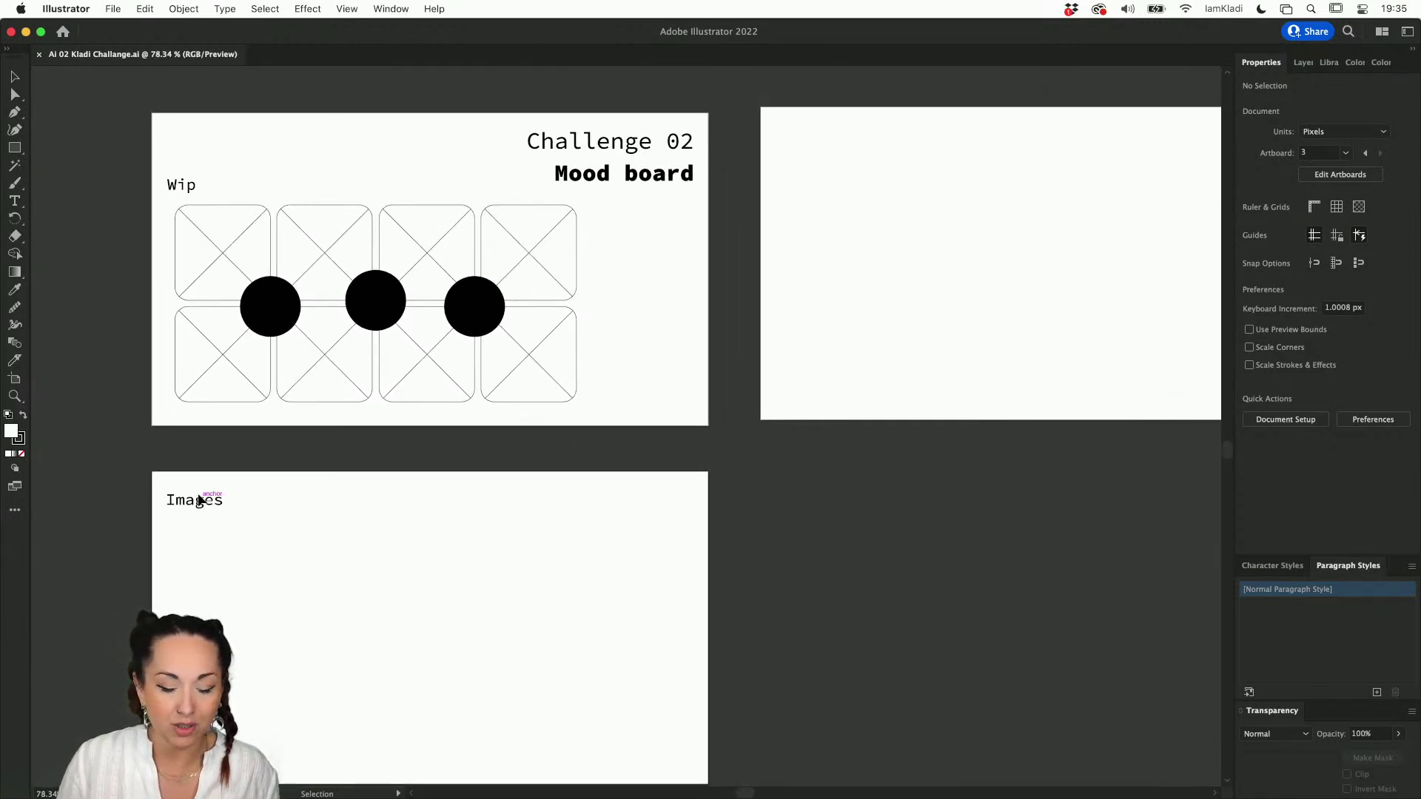
scroll(1195, 154, up, 1)
scroll(1195, 154, right, 2)
scroll(979, 222, right, 2)
scroll(978, 222, up, 1)
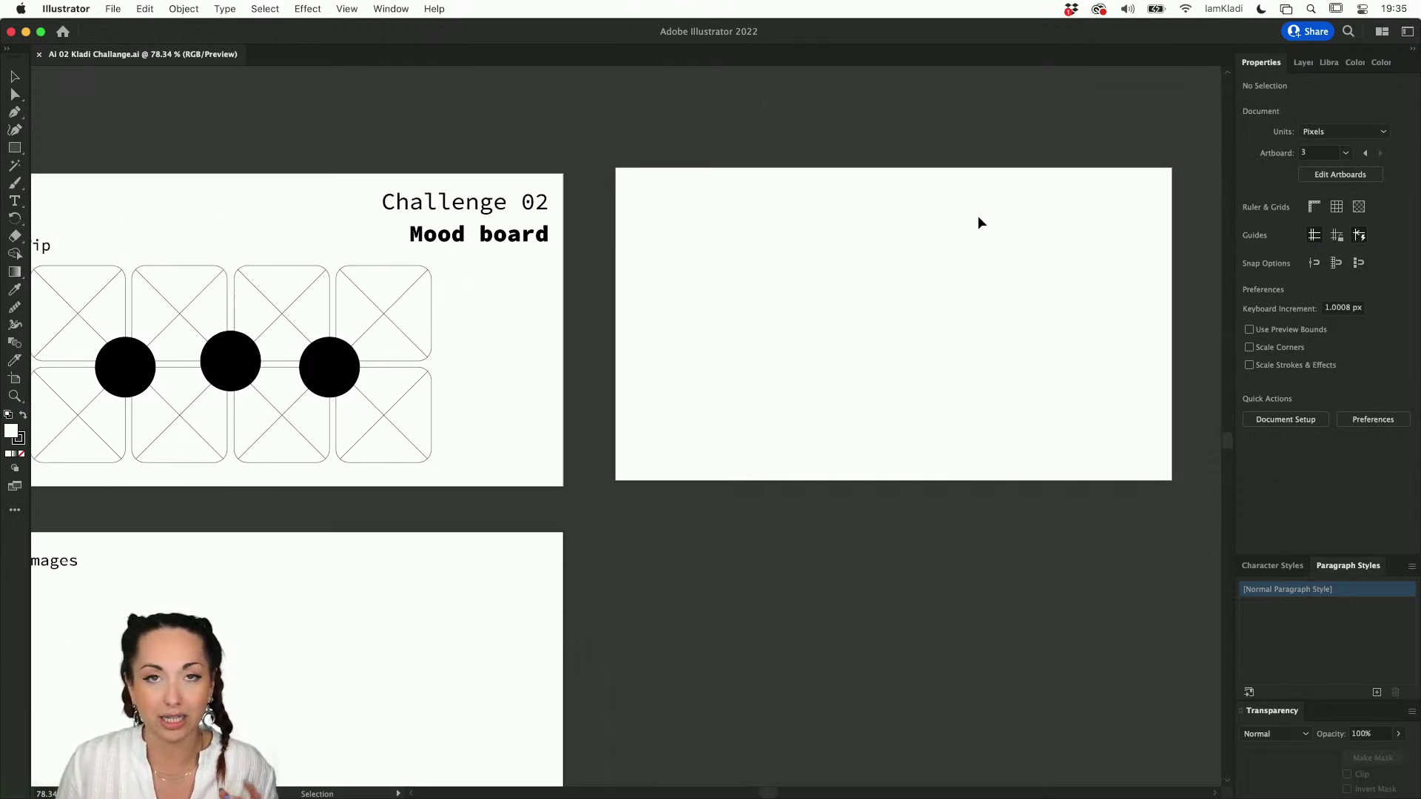
scroll(979, 221, left, 4)
scroll(978, 221, down, 3)
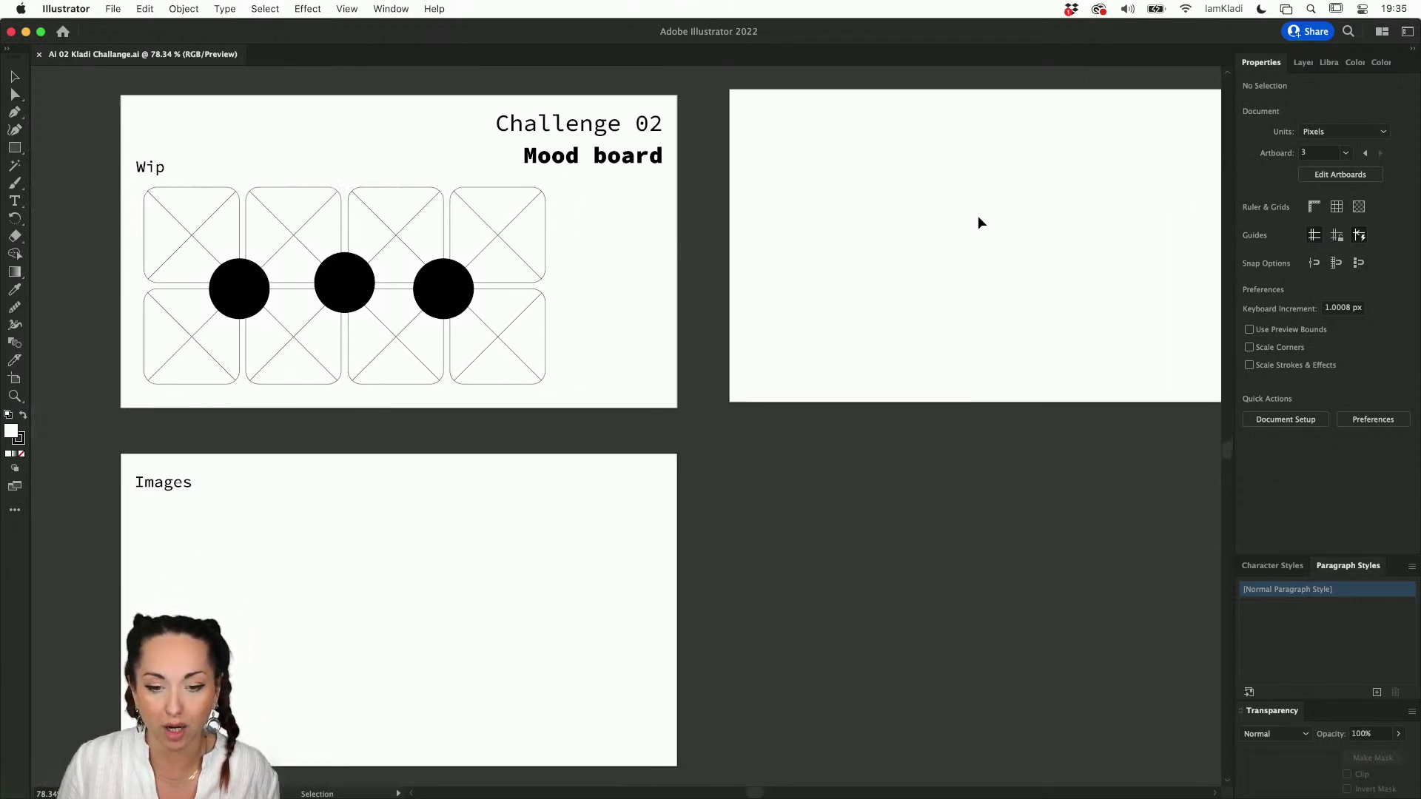
Step: Show the overview of all Creative Cloud libraries in place of the Dolce IG assets library and browse the existing ones
click(1304, 64)
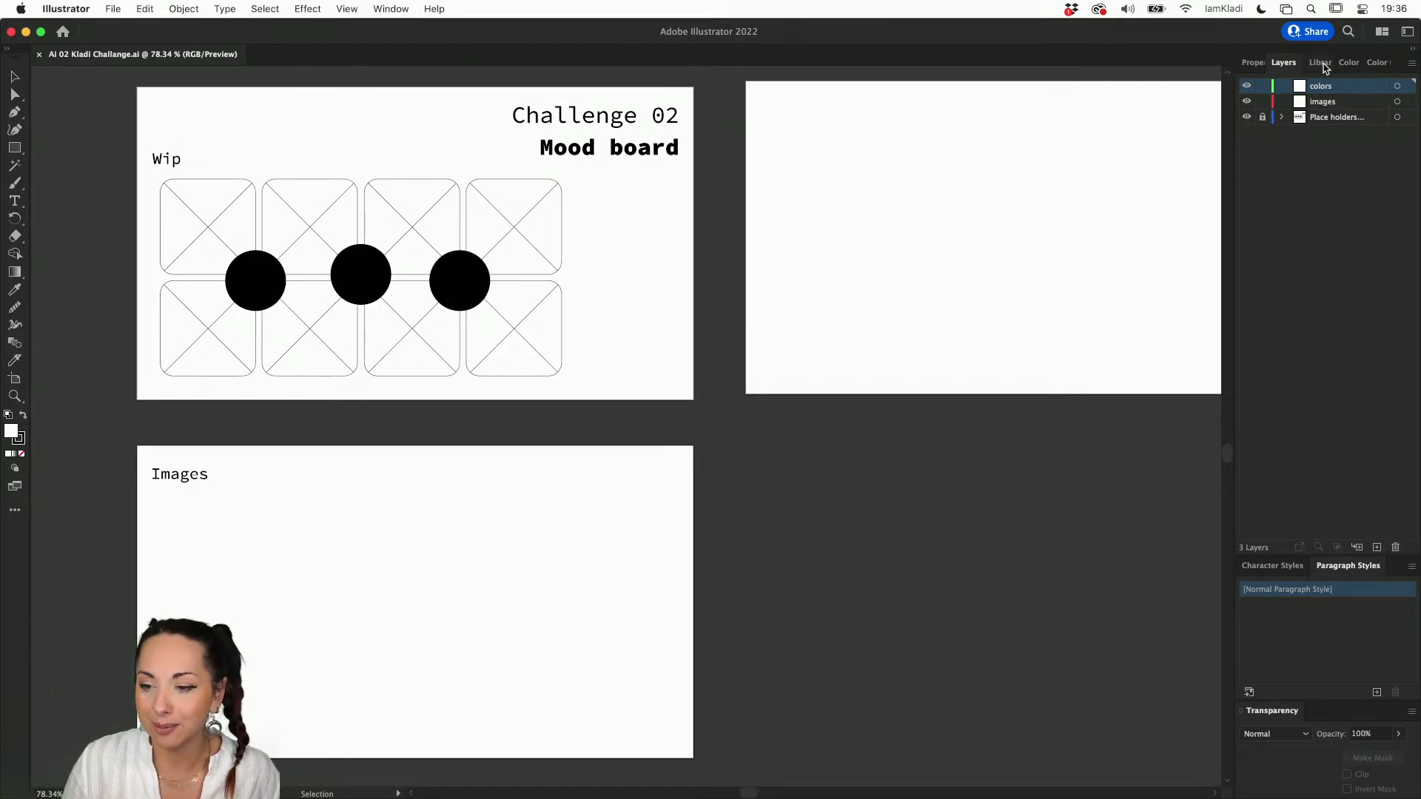
click(1322, 64)
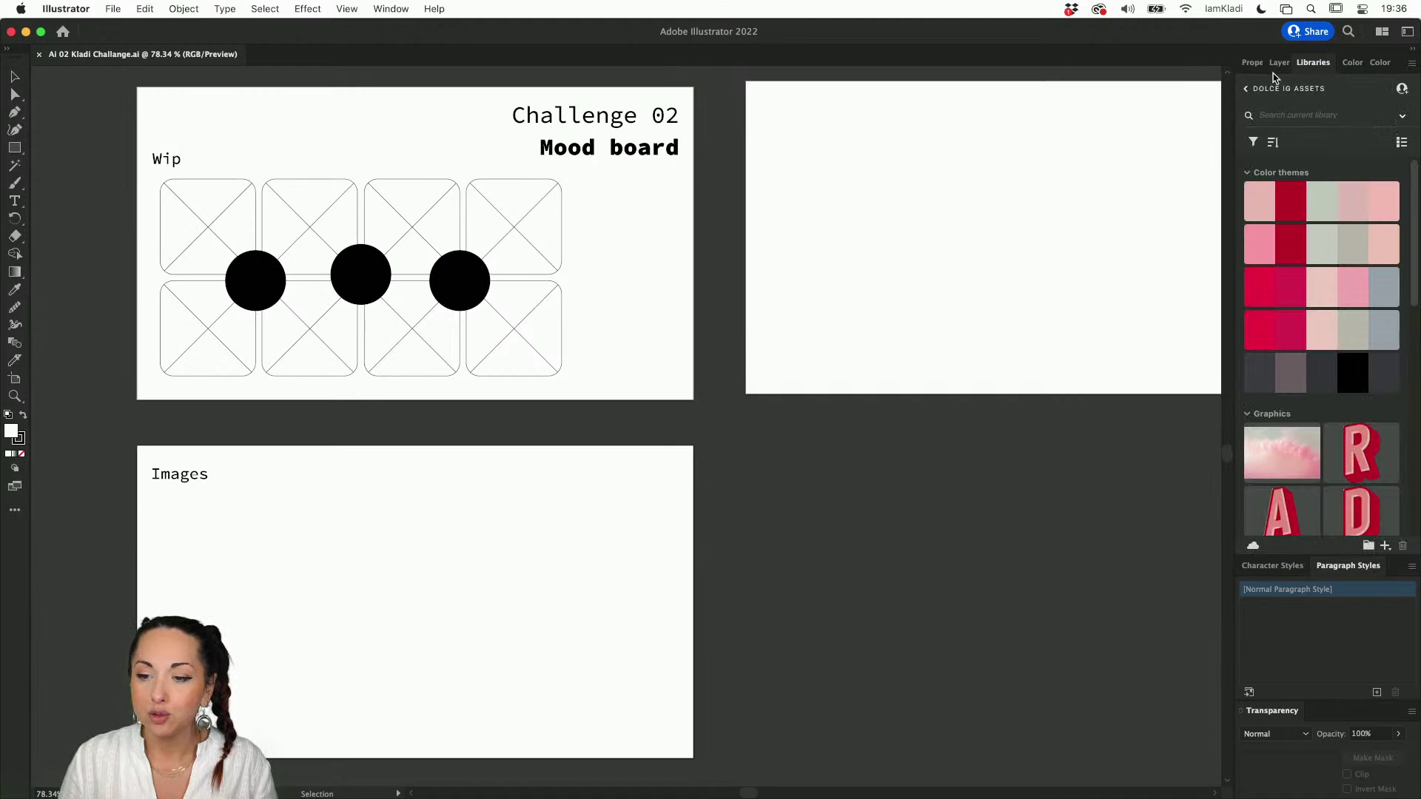
click(1247, 88)
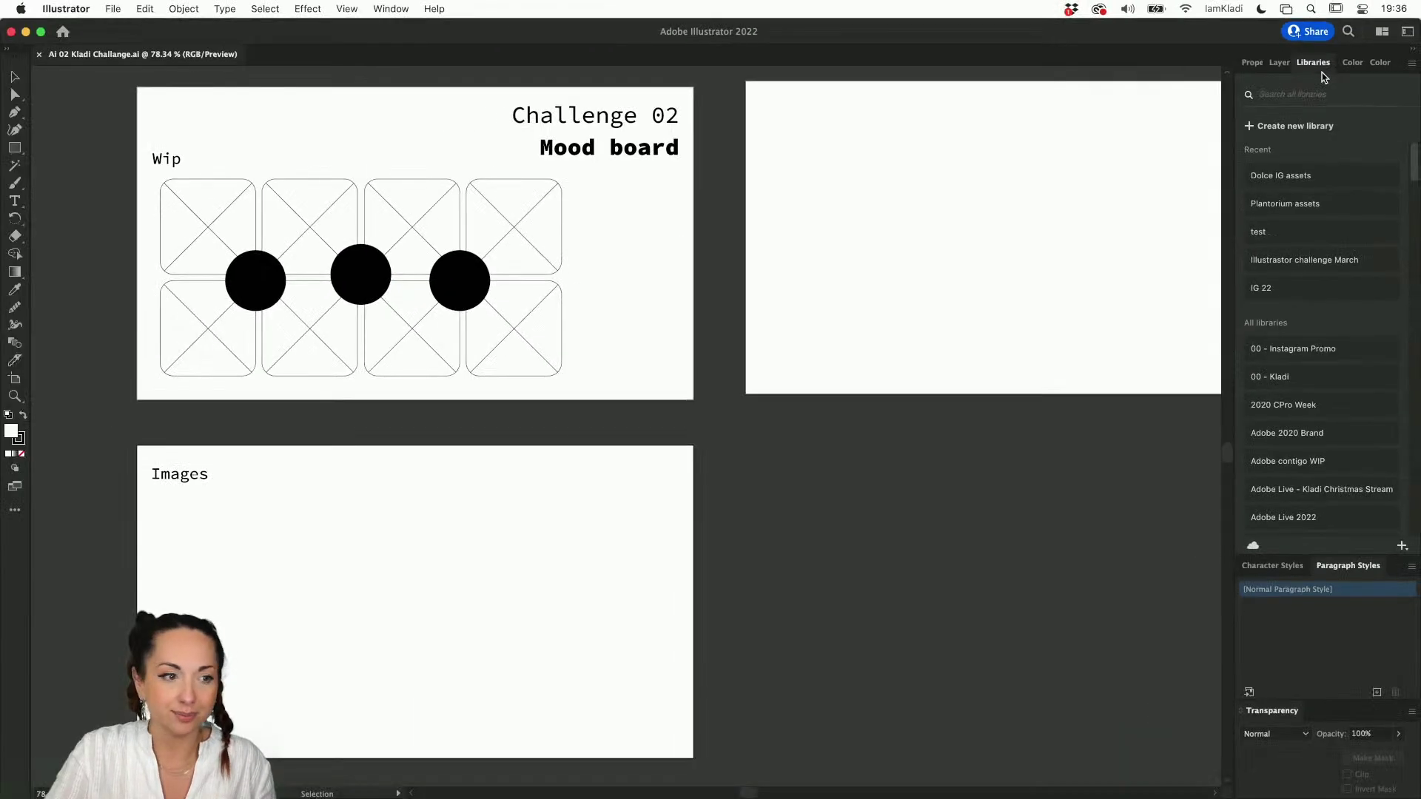
click(396, 8)
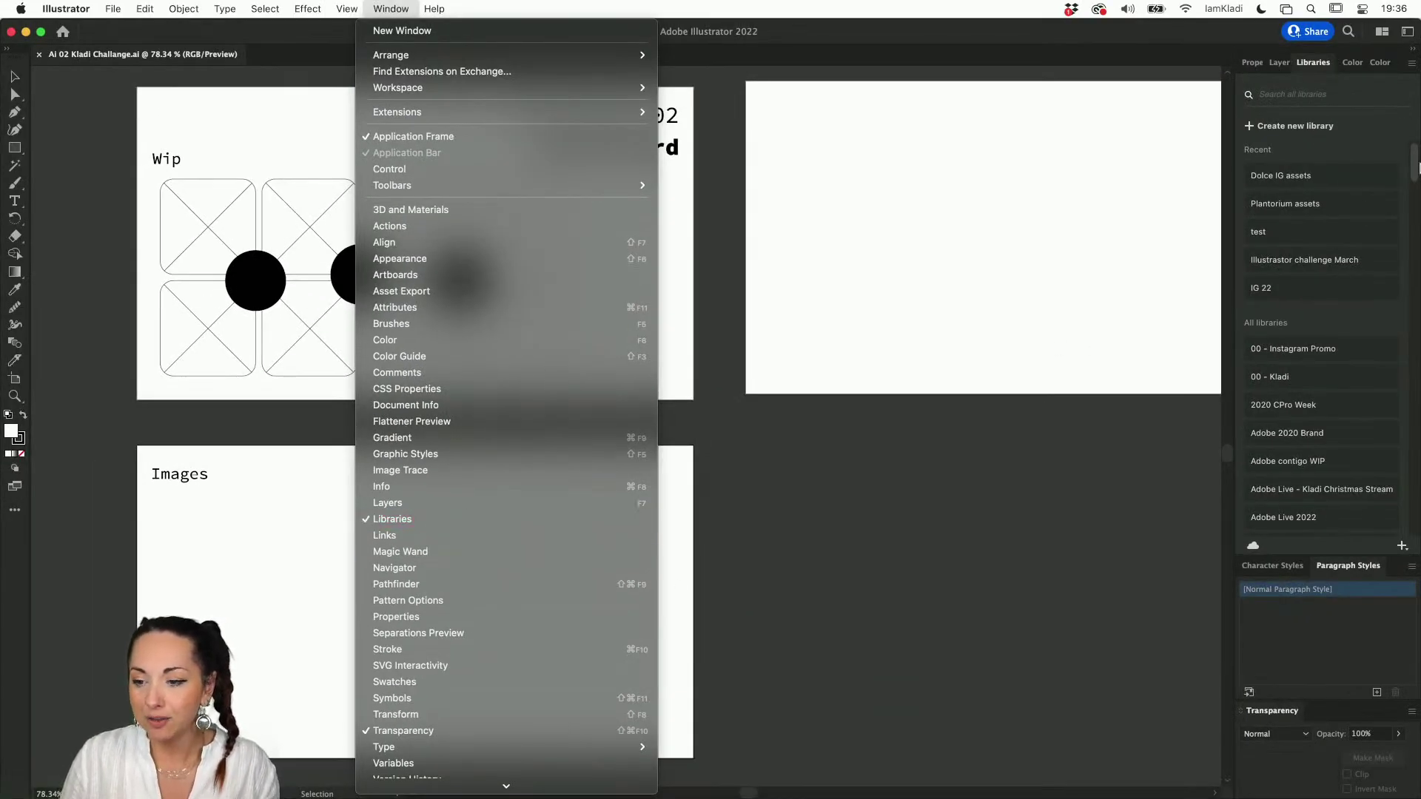
click(1416, 169)
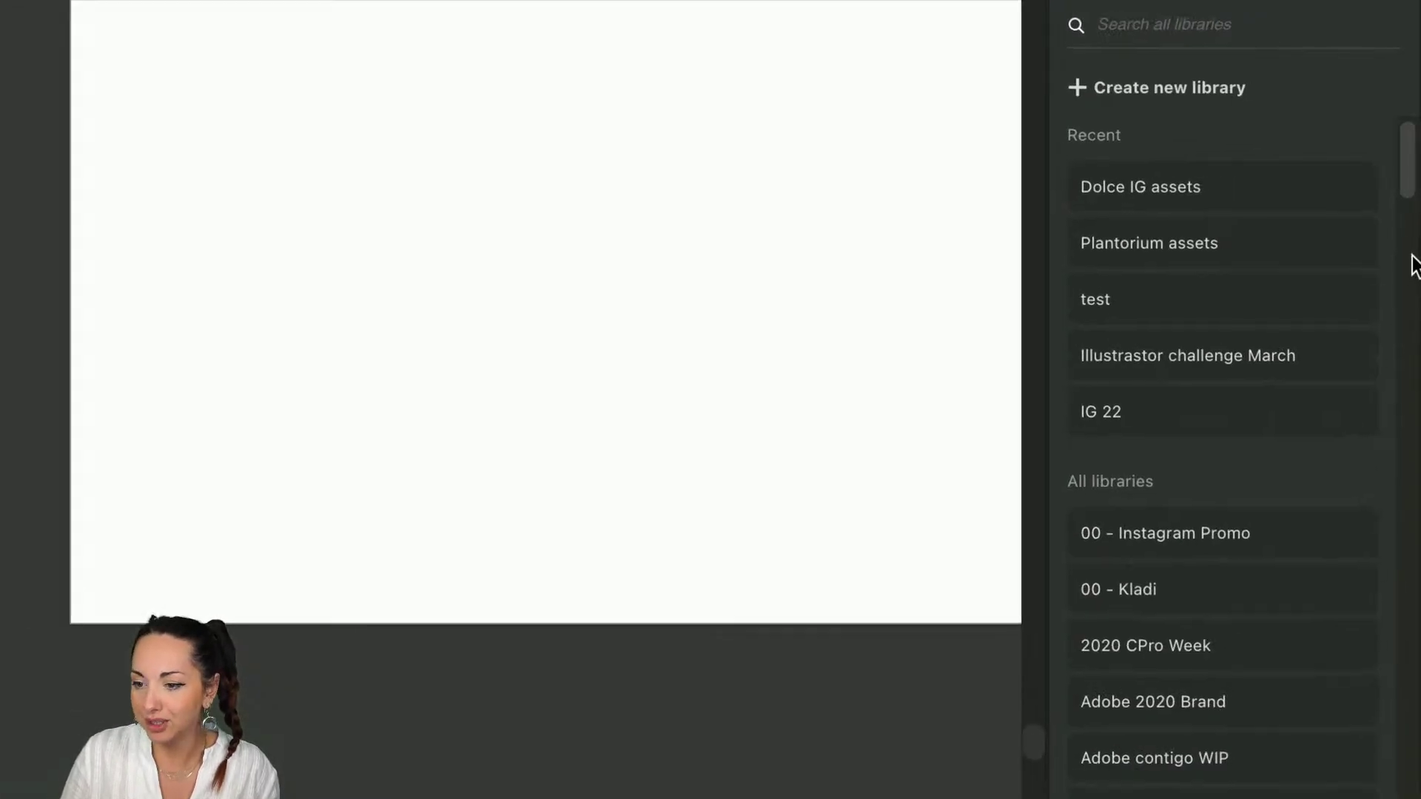
drag(1405, 185, 1393, 370)
scroll(1355, 232, up, 3)
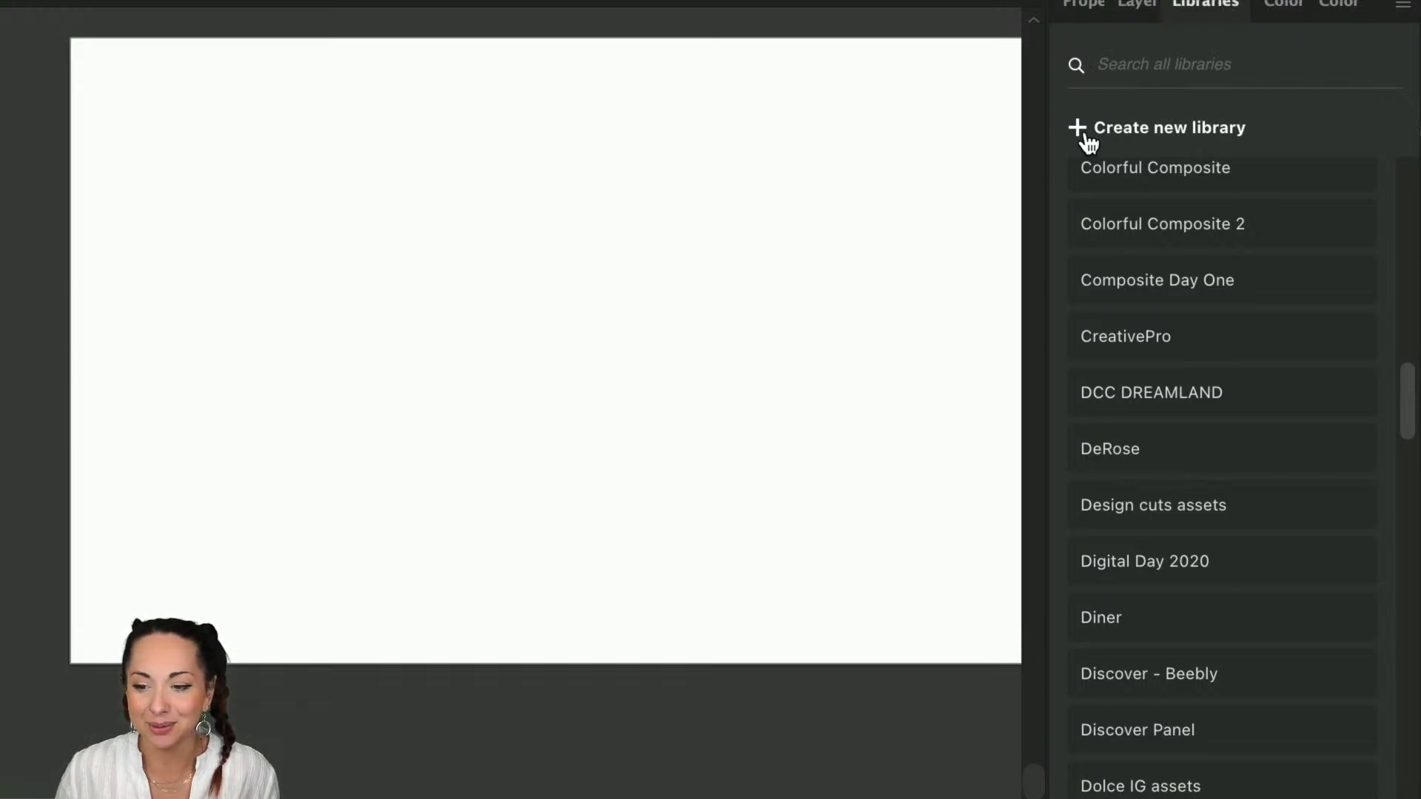
Step: Create a new library named "Plantorium moodboard"
click(1086, 137)
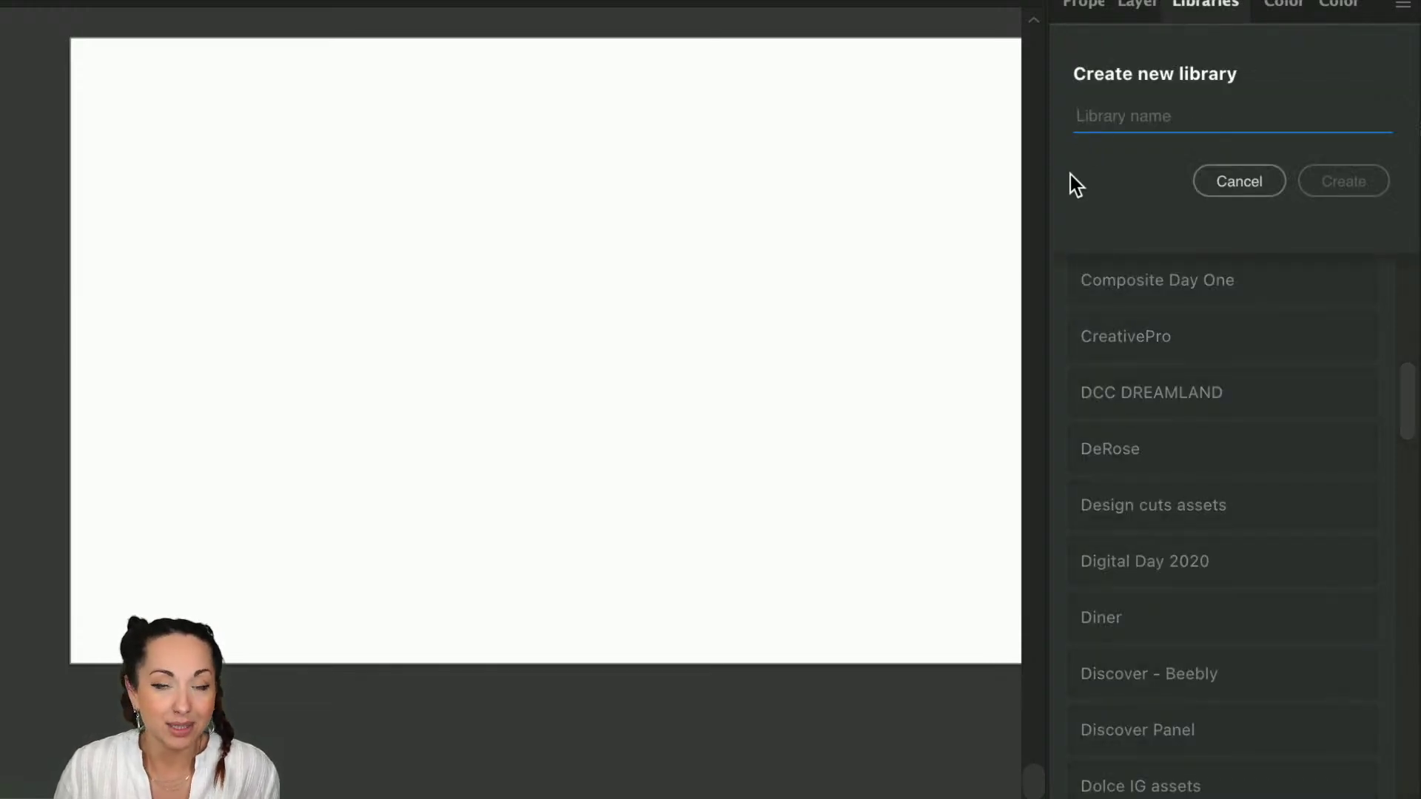
text(Planto)
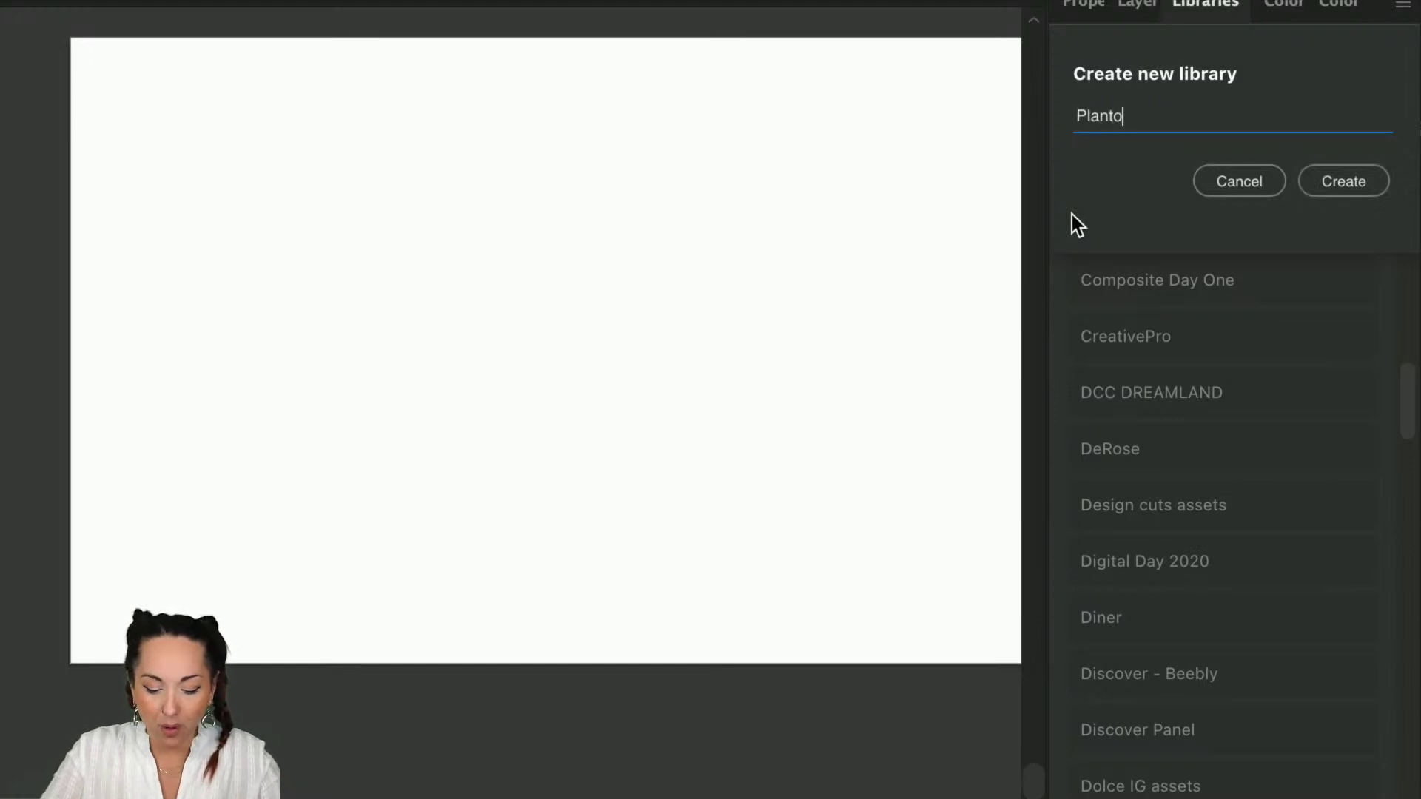
text(rium mooidboard)
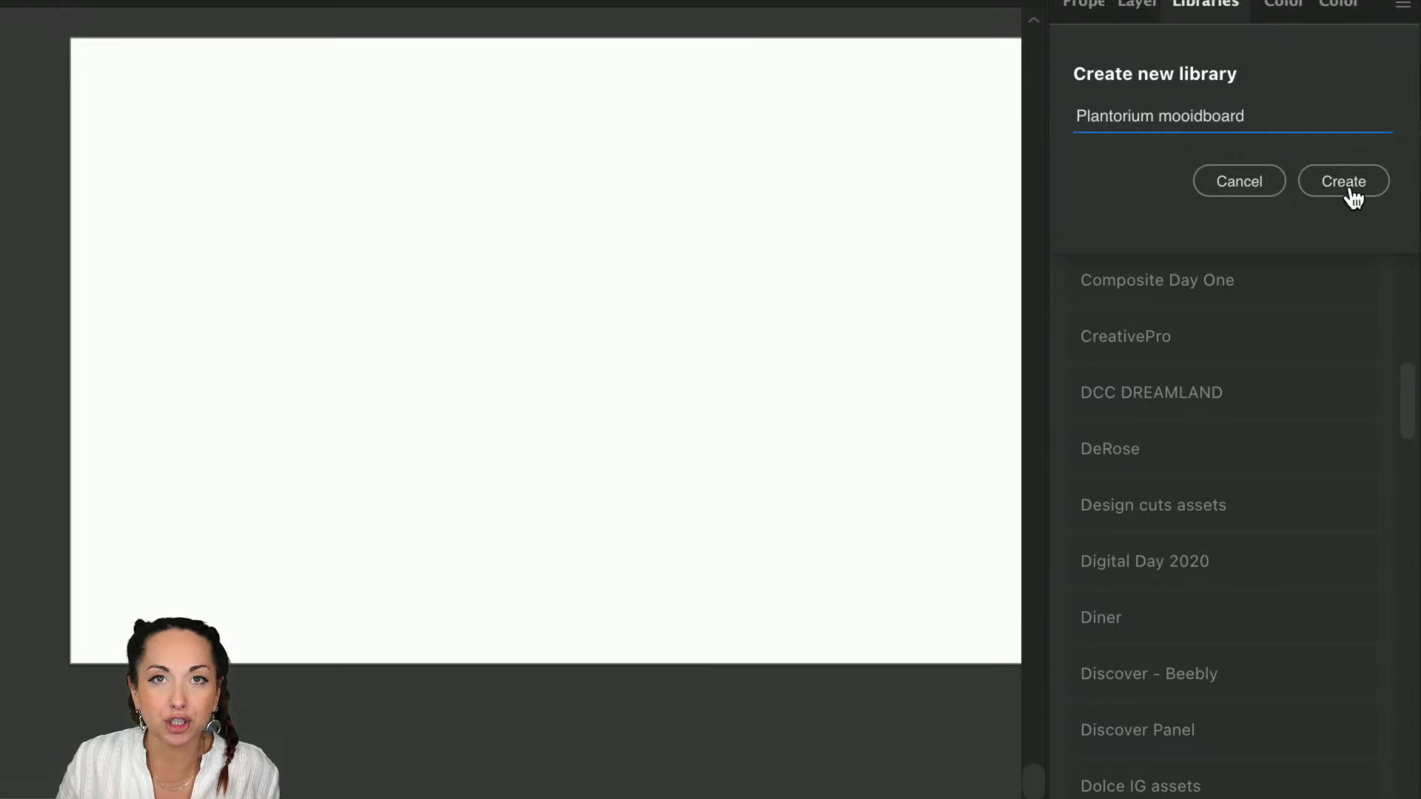
click(1210, 116)
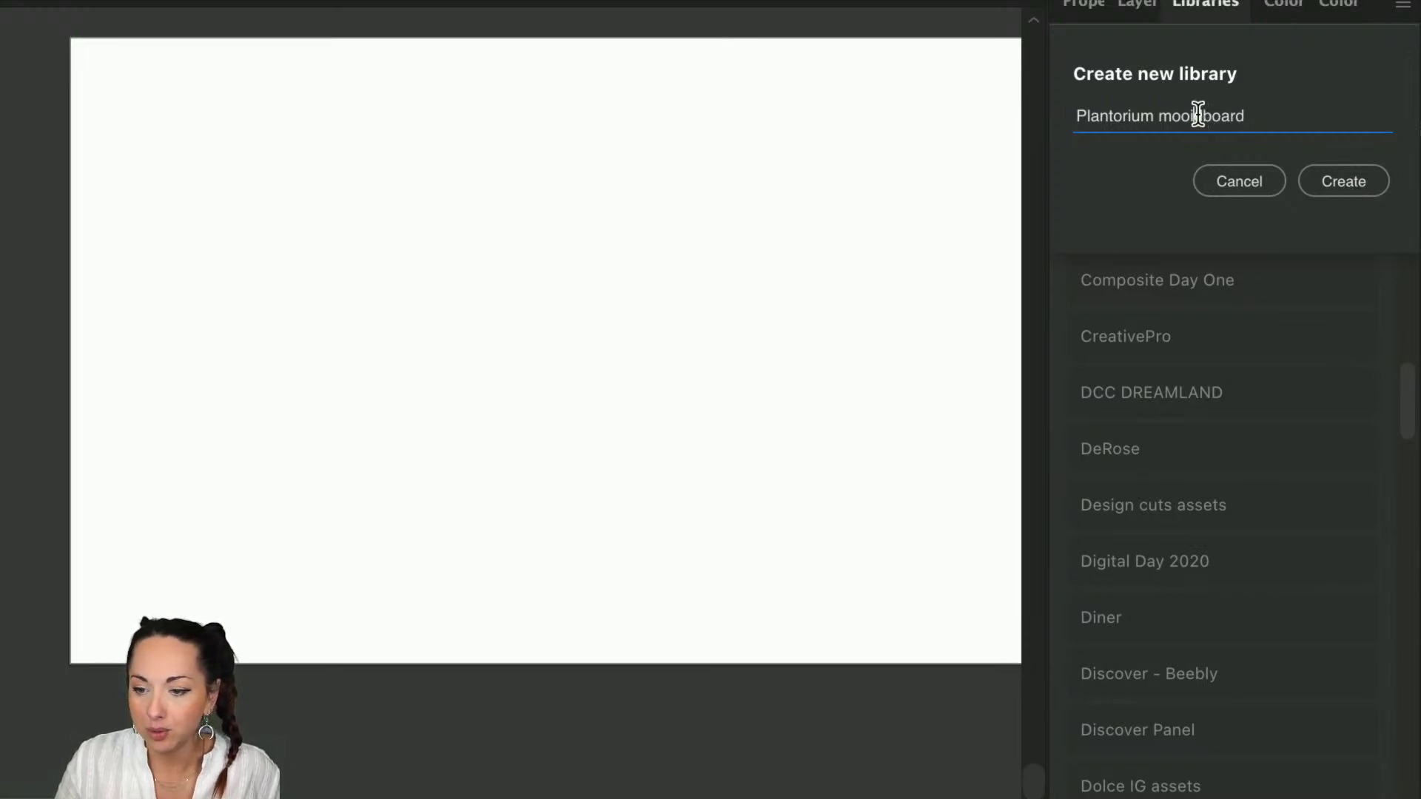
key(BackSpace)
click(1344, 183)
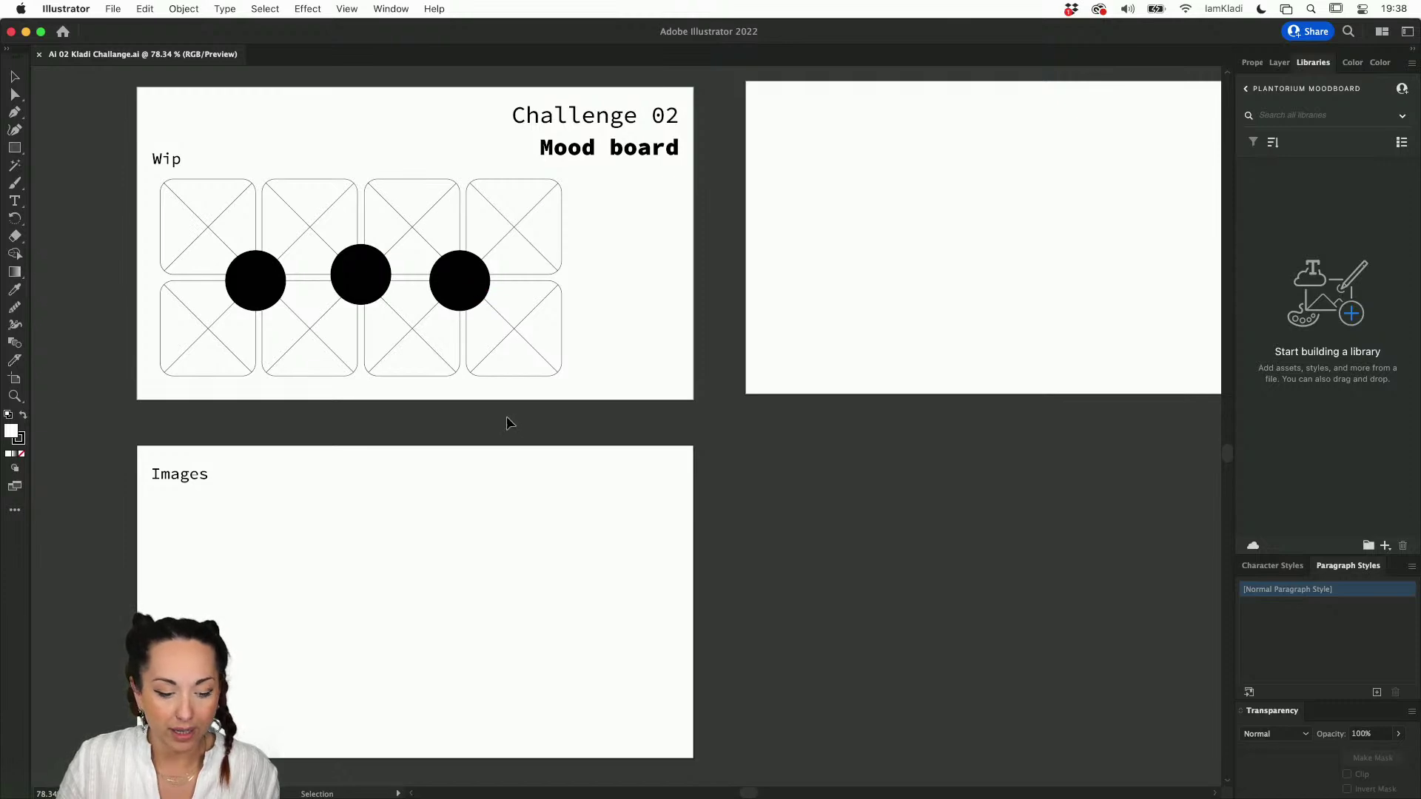
Step: Add the pictures Plant 01.jpg through Plant 24.jpg from the desktop's images folder to the Plantorium moodboard library
mouse_move(1, 4)
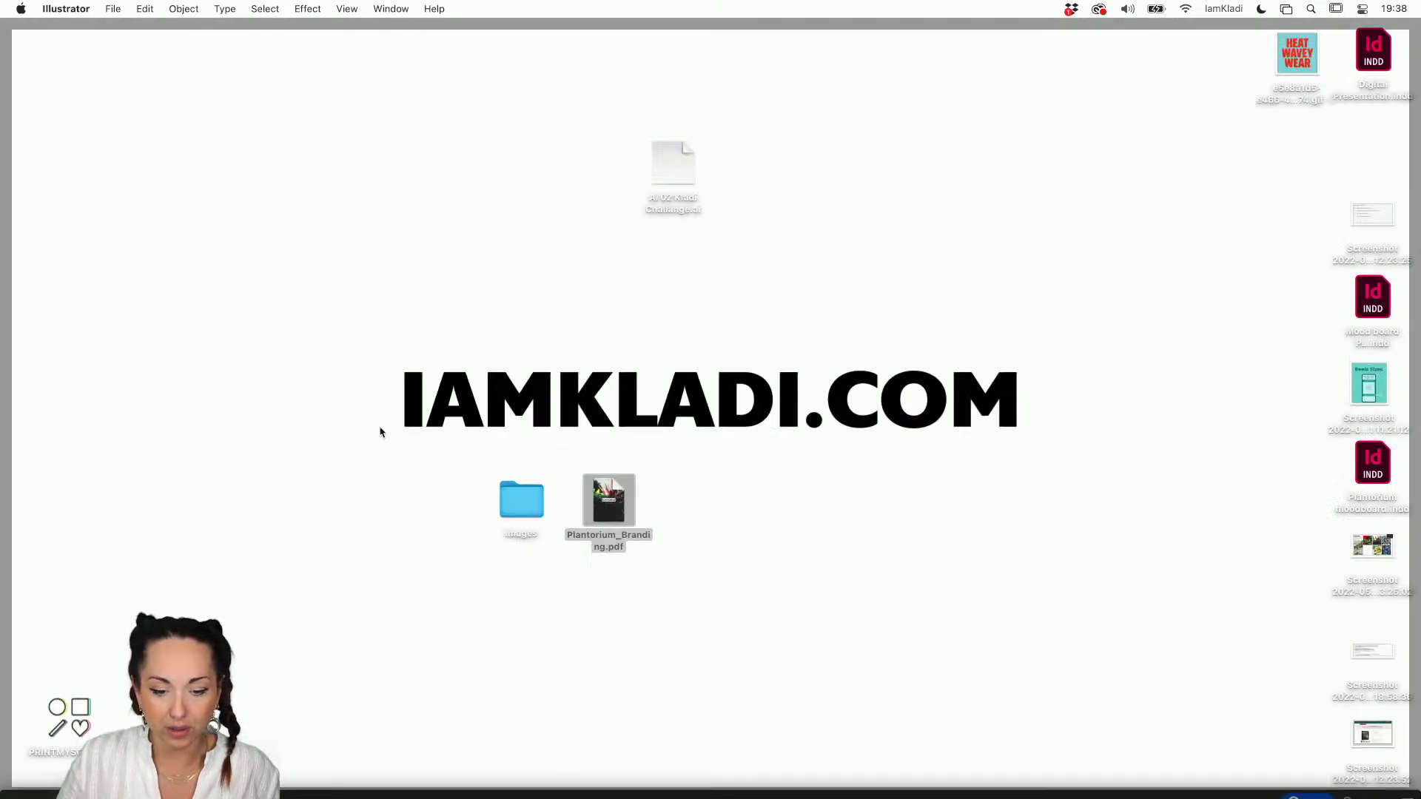
double_click(507, 500)
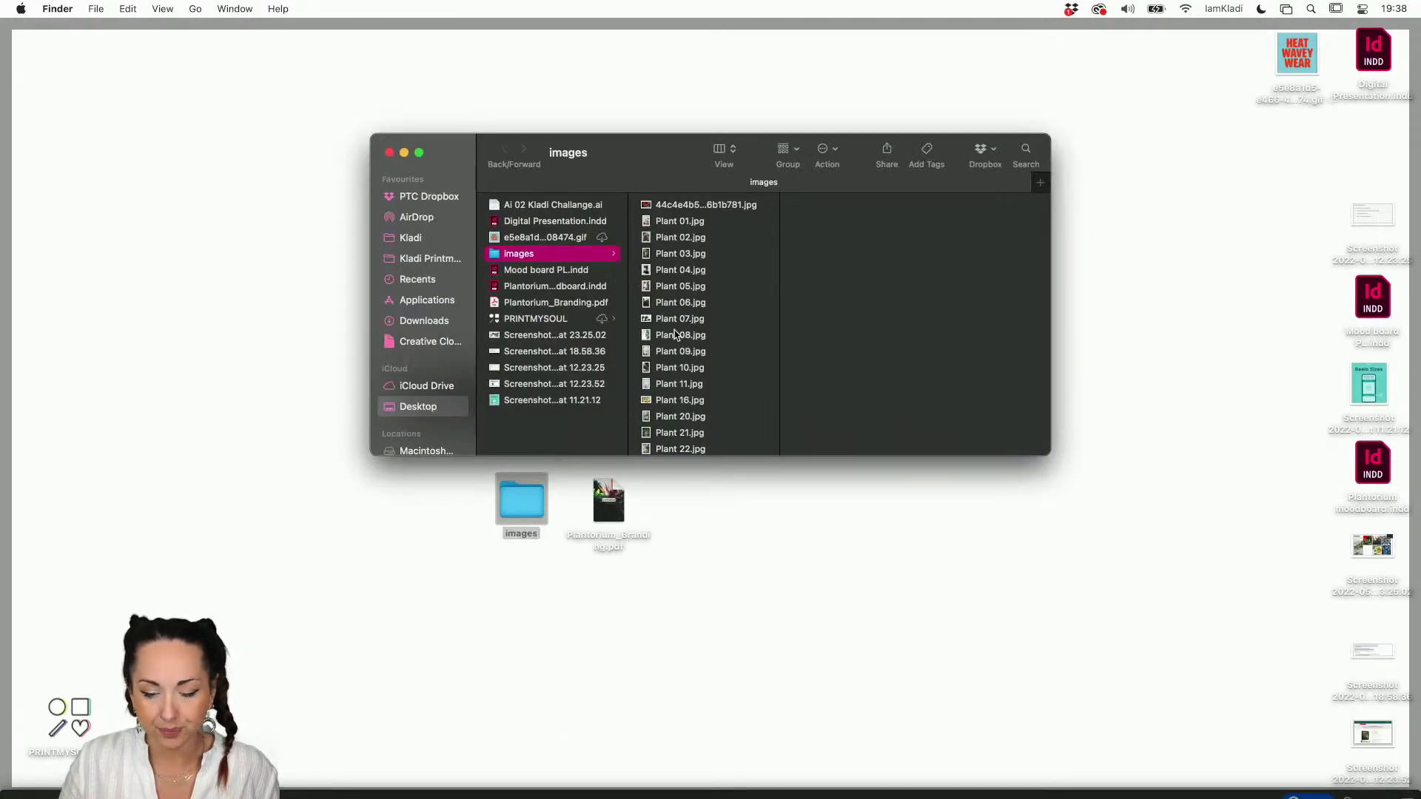
click(683, 223)
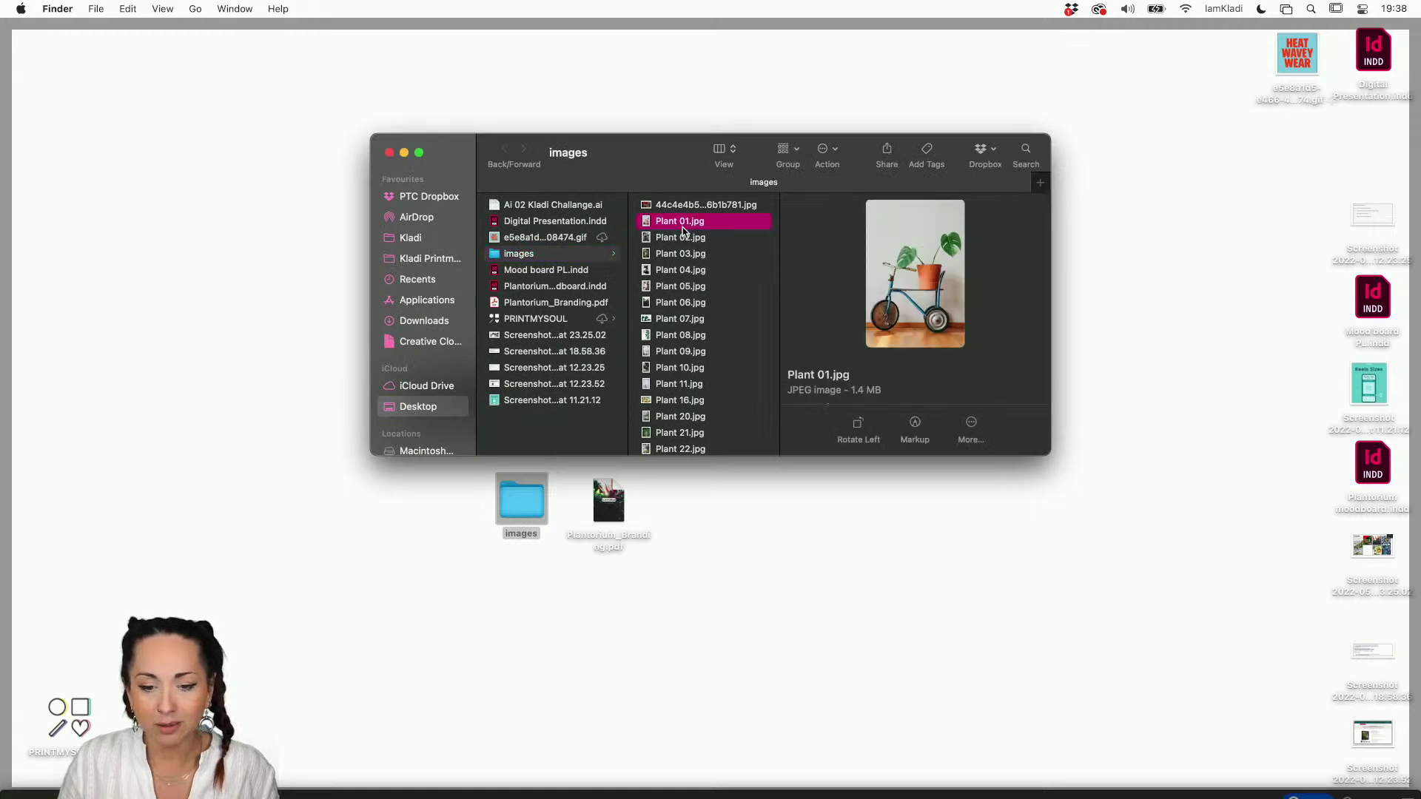
shift+click(699, 433)
scroll(698, 435, down, 1)
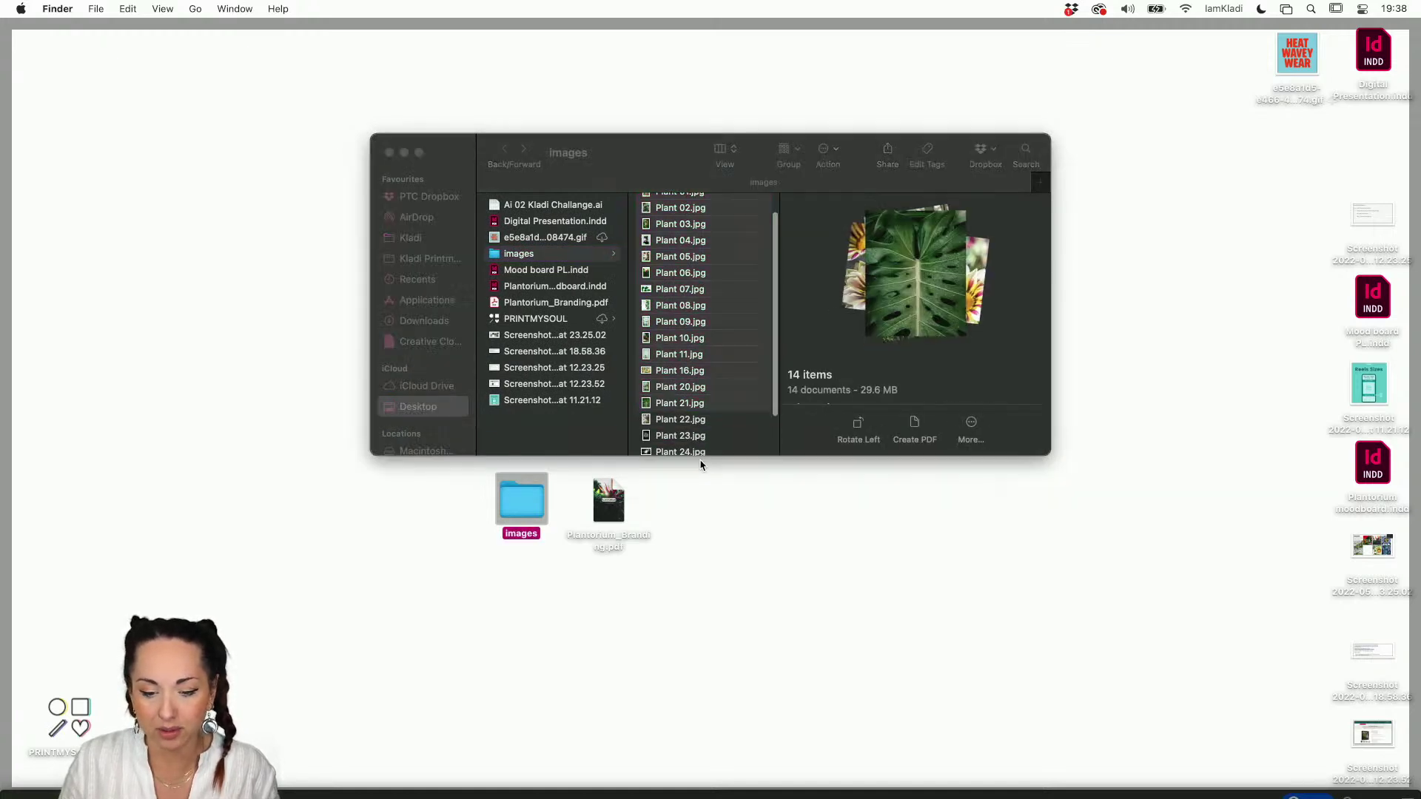
click(715, 447)
scroll(715, 444, up, 2)
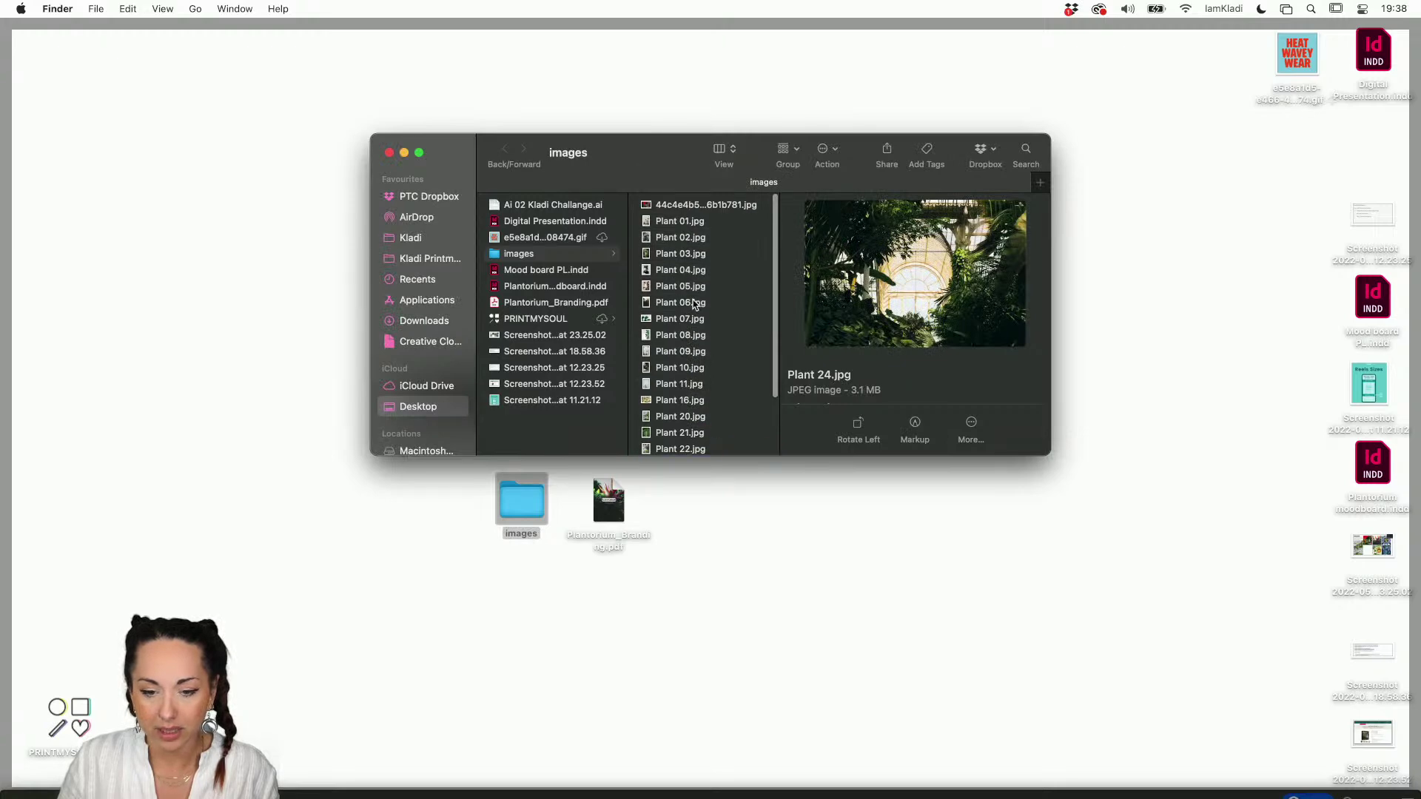
shift+click(705, 222)
drag(699, 235, 1321, 323)
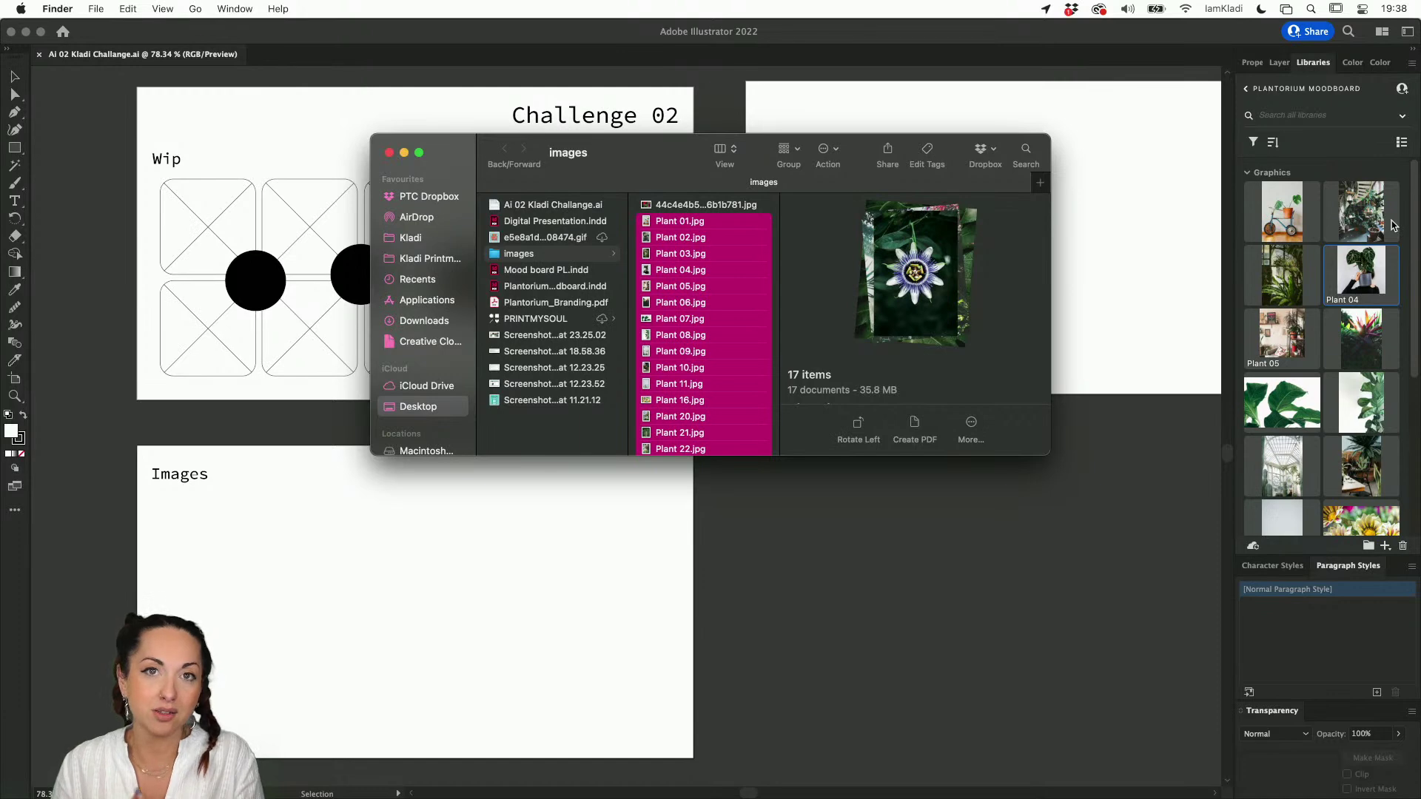
Step: Return to the Illustrator document and limit the library search to Adobe Stock instead of all libraries
click(1392, 225)
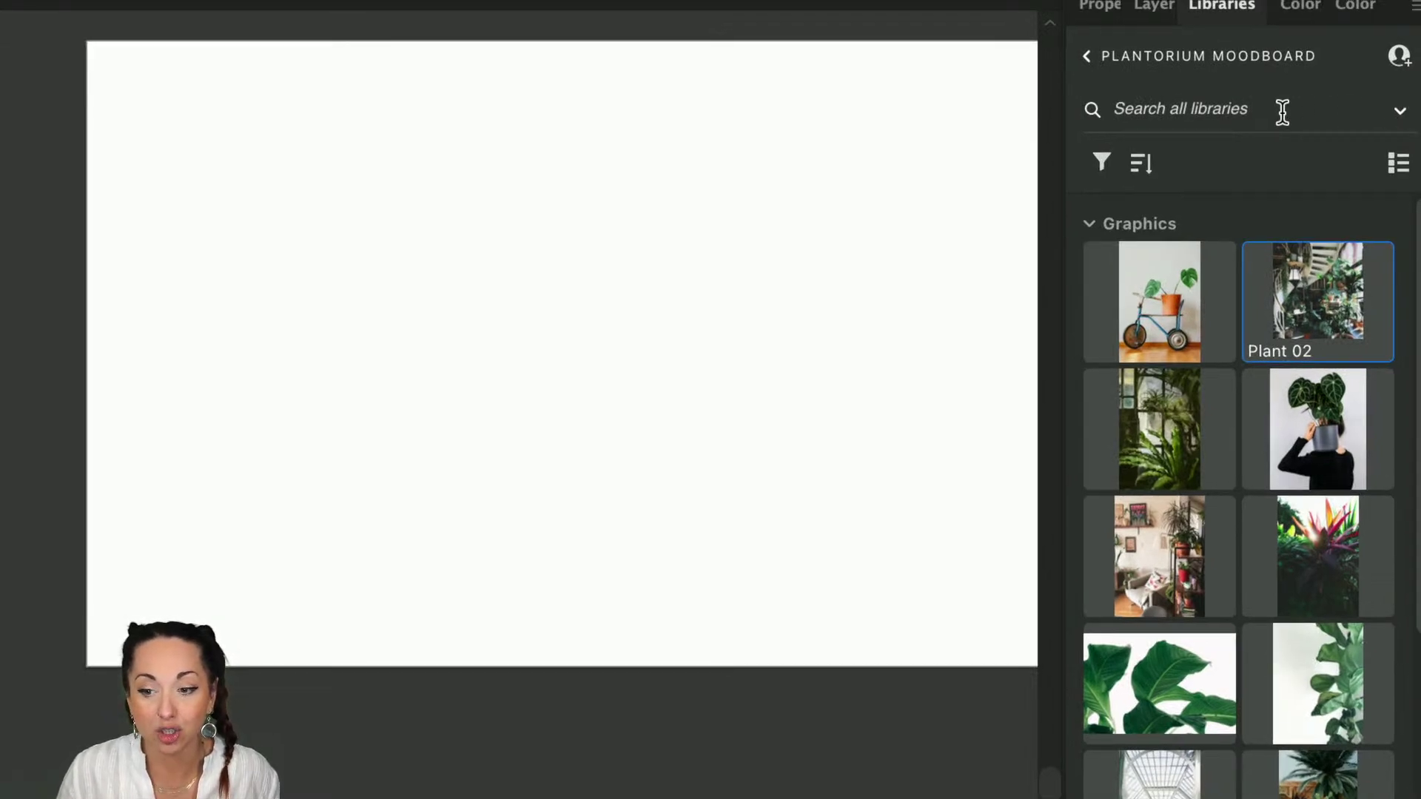
click(1401, 119)
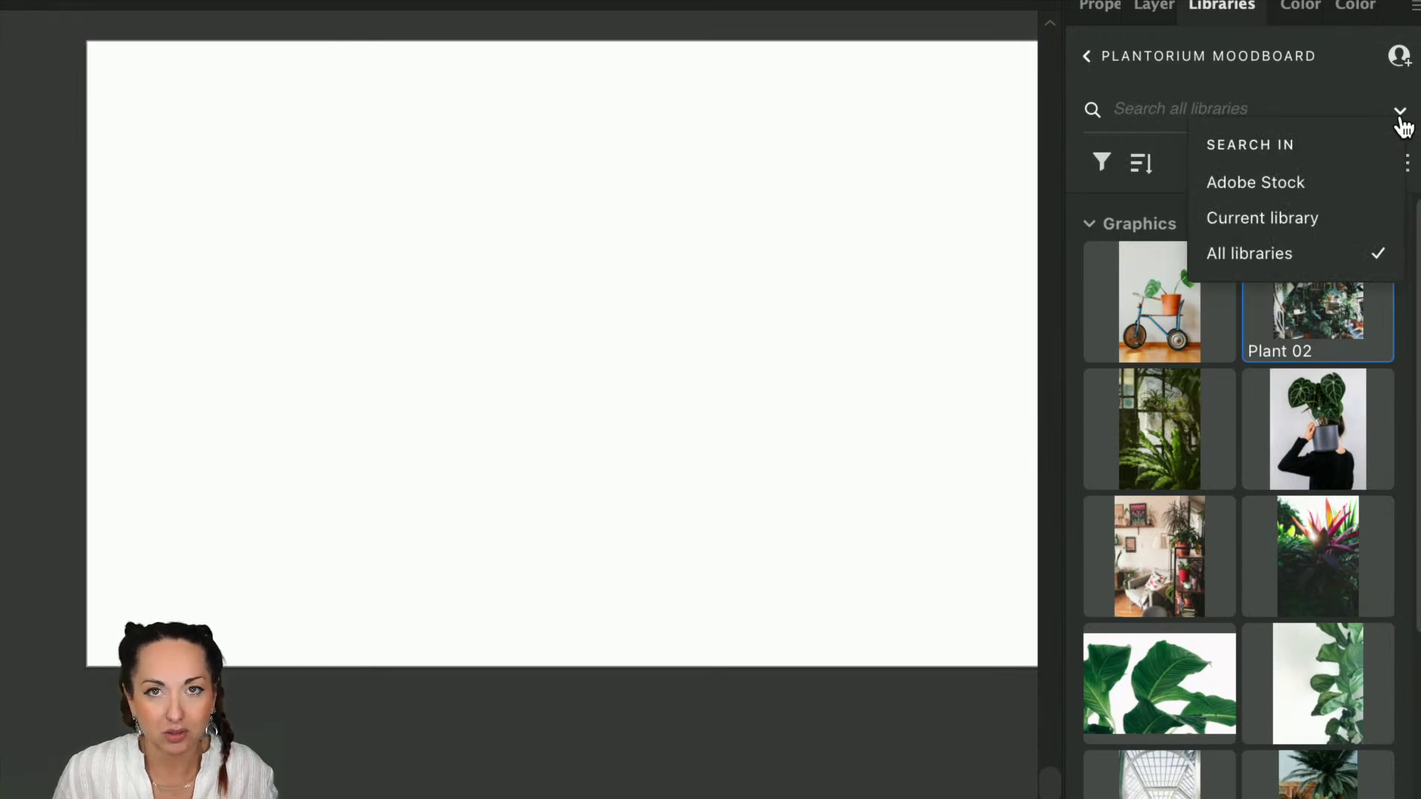
click(1319, 185)
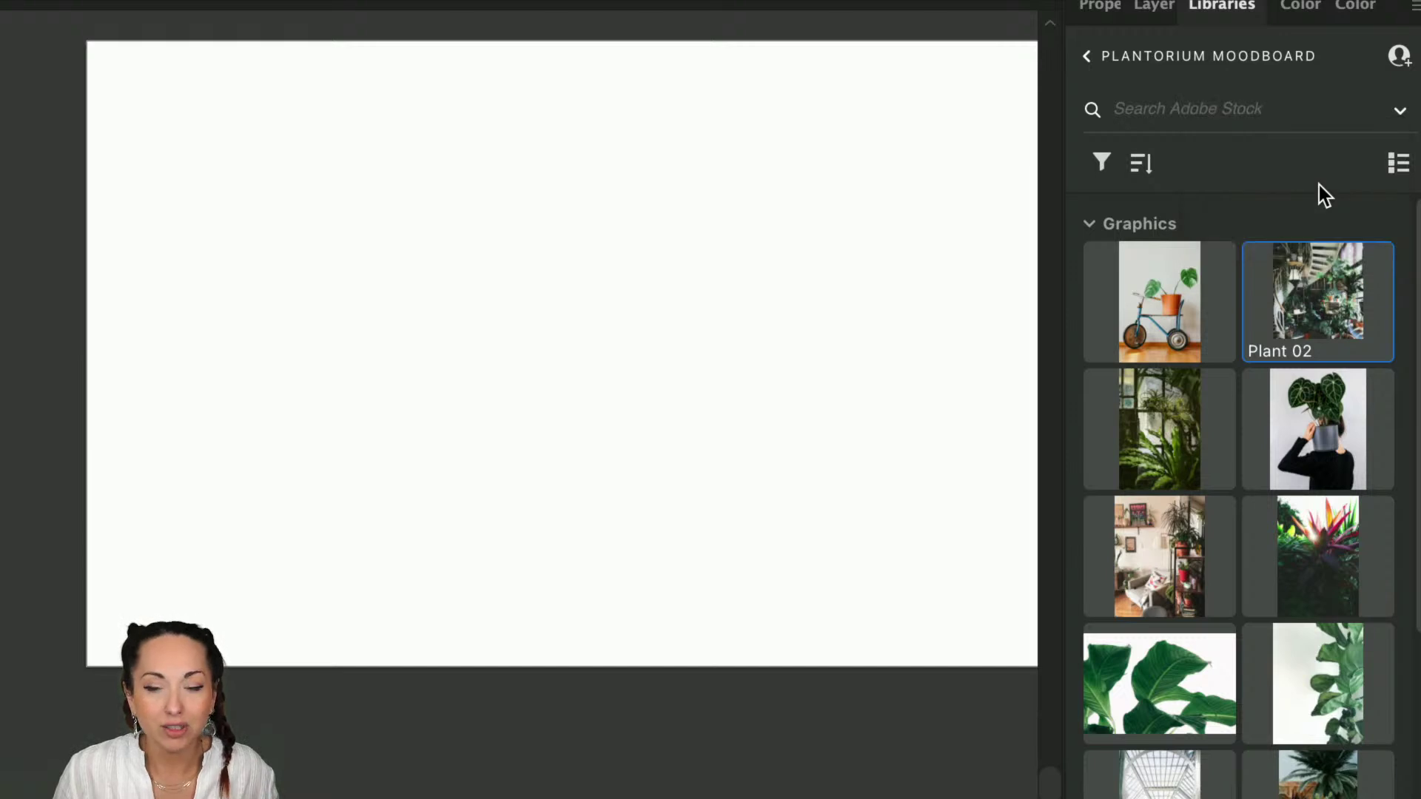
Step: Search Adobe Stock for "botanical dream" and browse through the vector results
click(1370, 119)
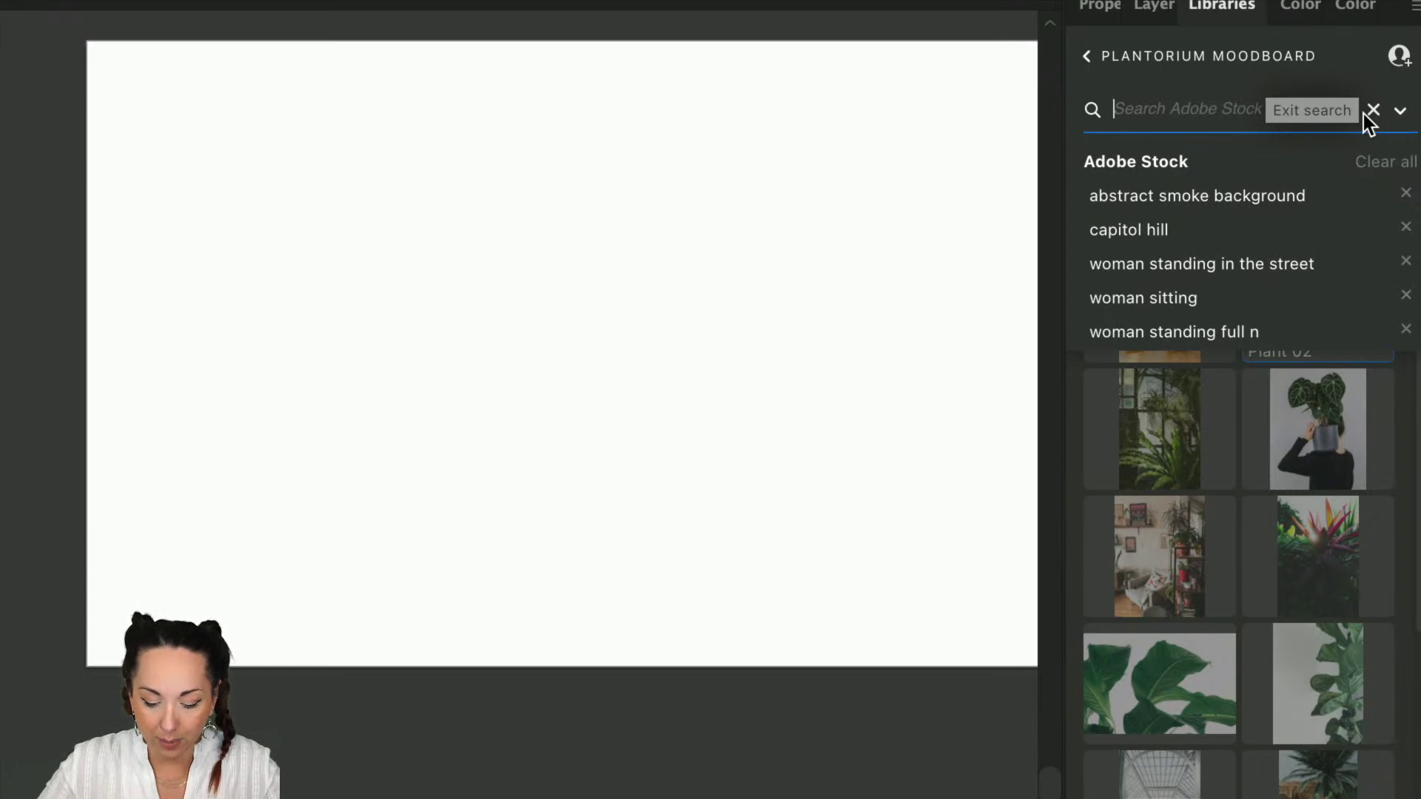
text(bo)
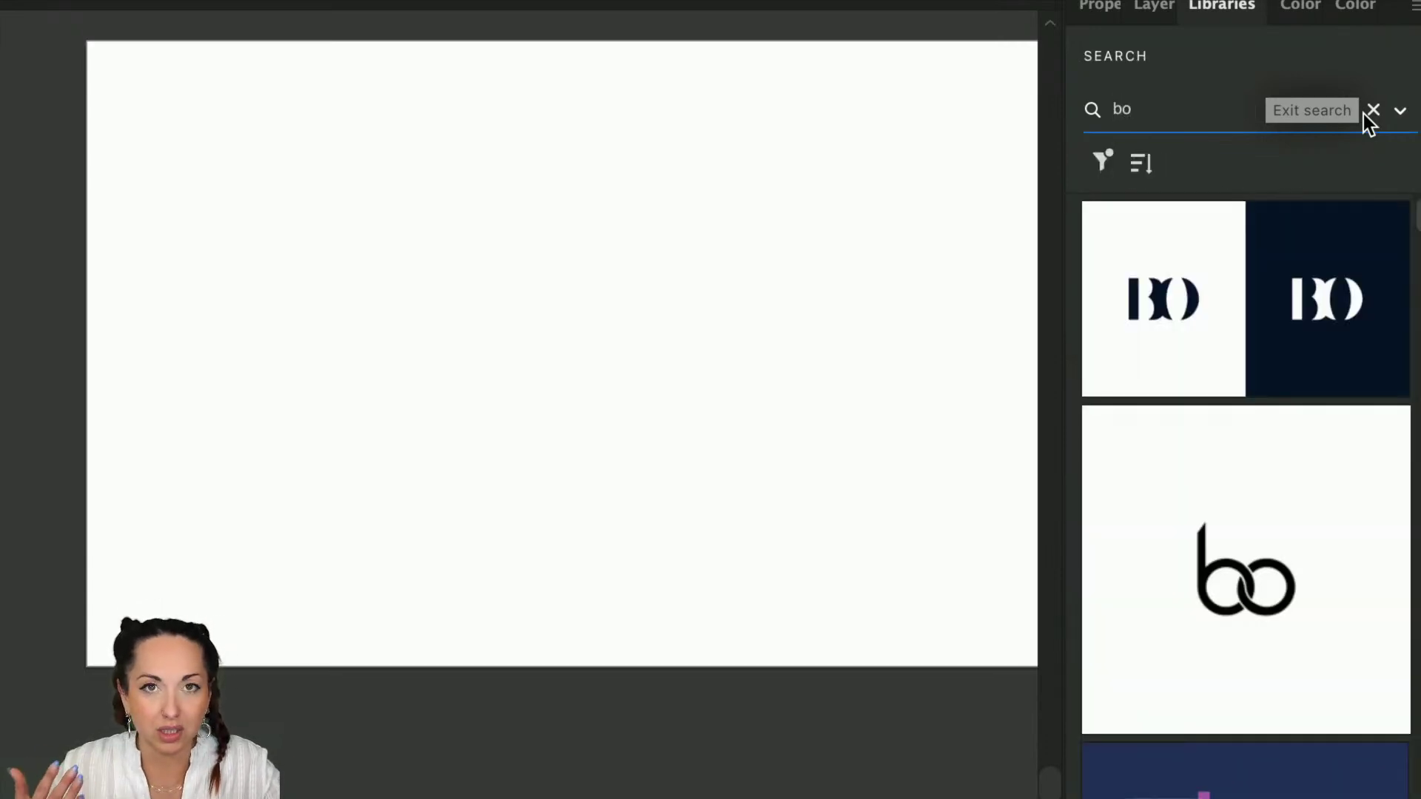
text(t)
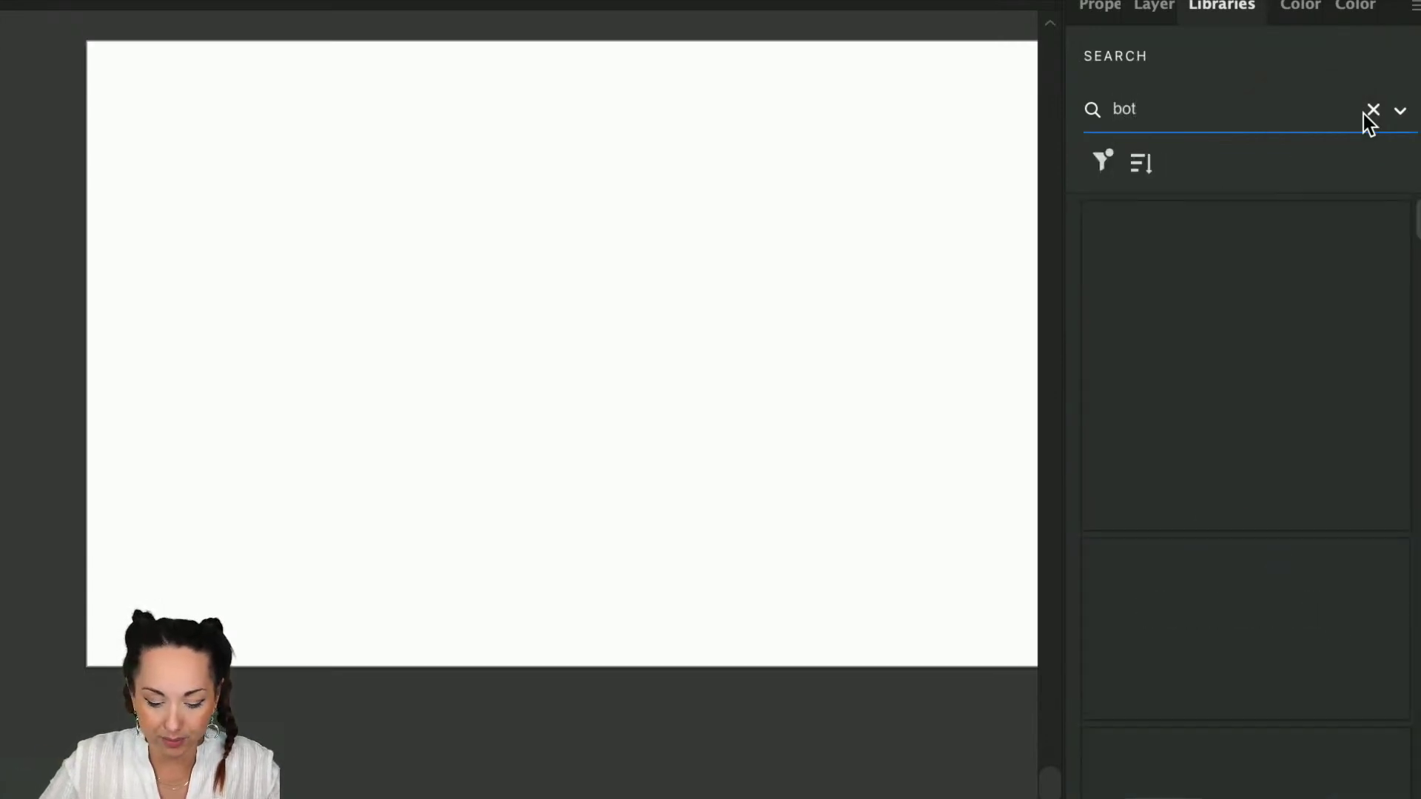
text(ani)
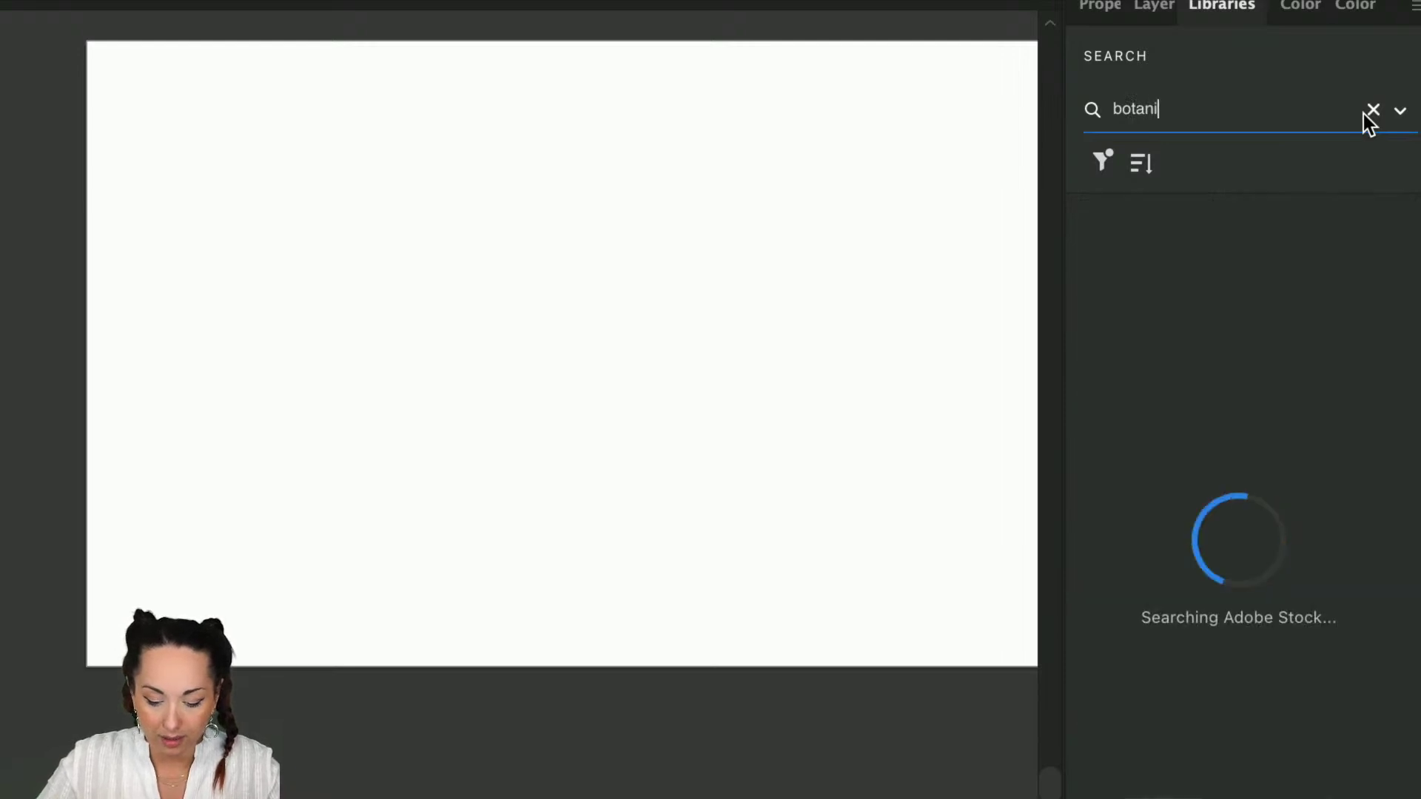
text(cal dream)
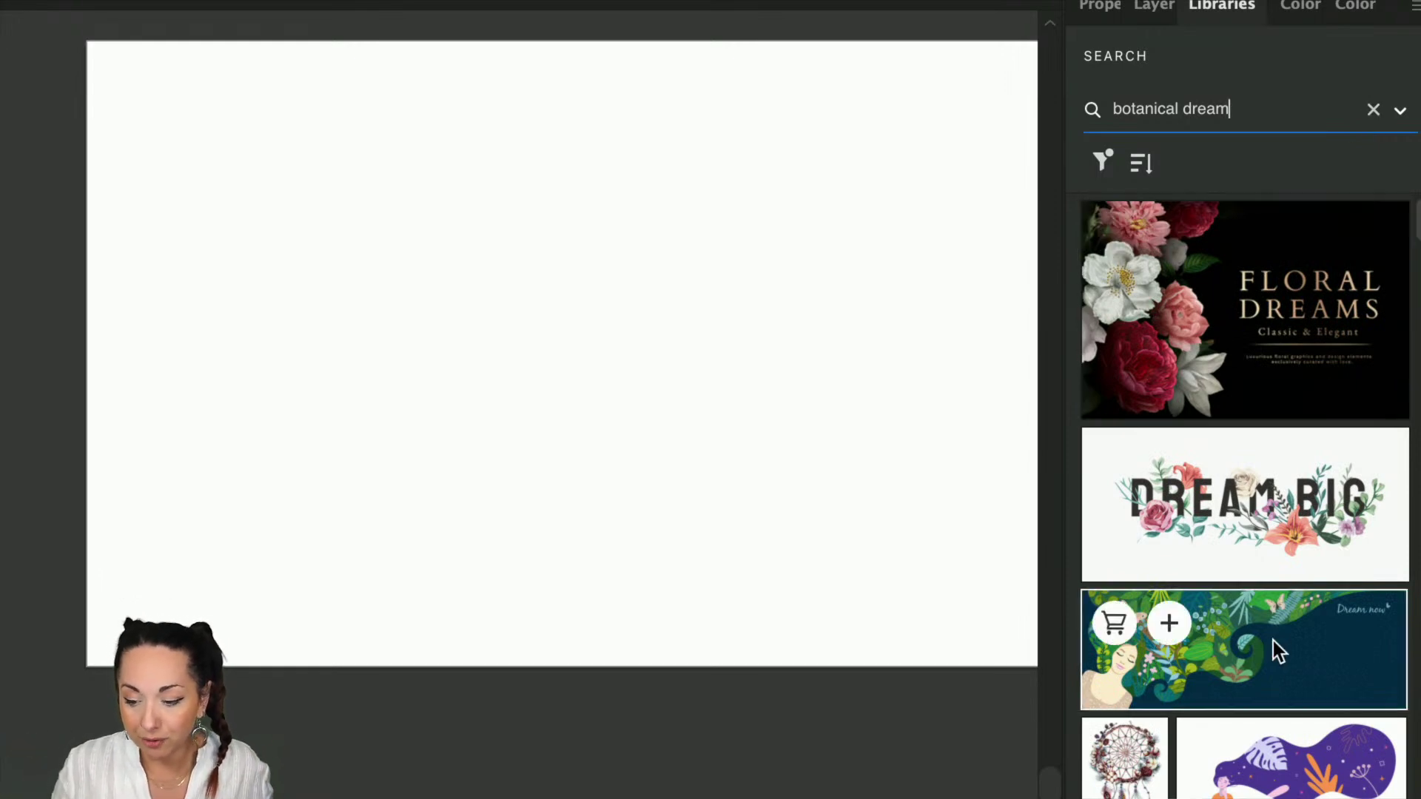
scroll(1273, 641, down, 4)
scroll(1273, 640, down, 10)
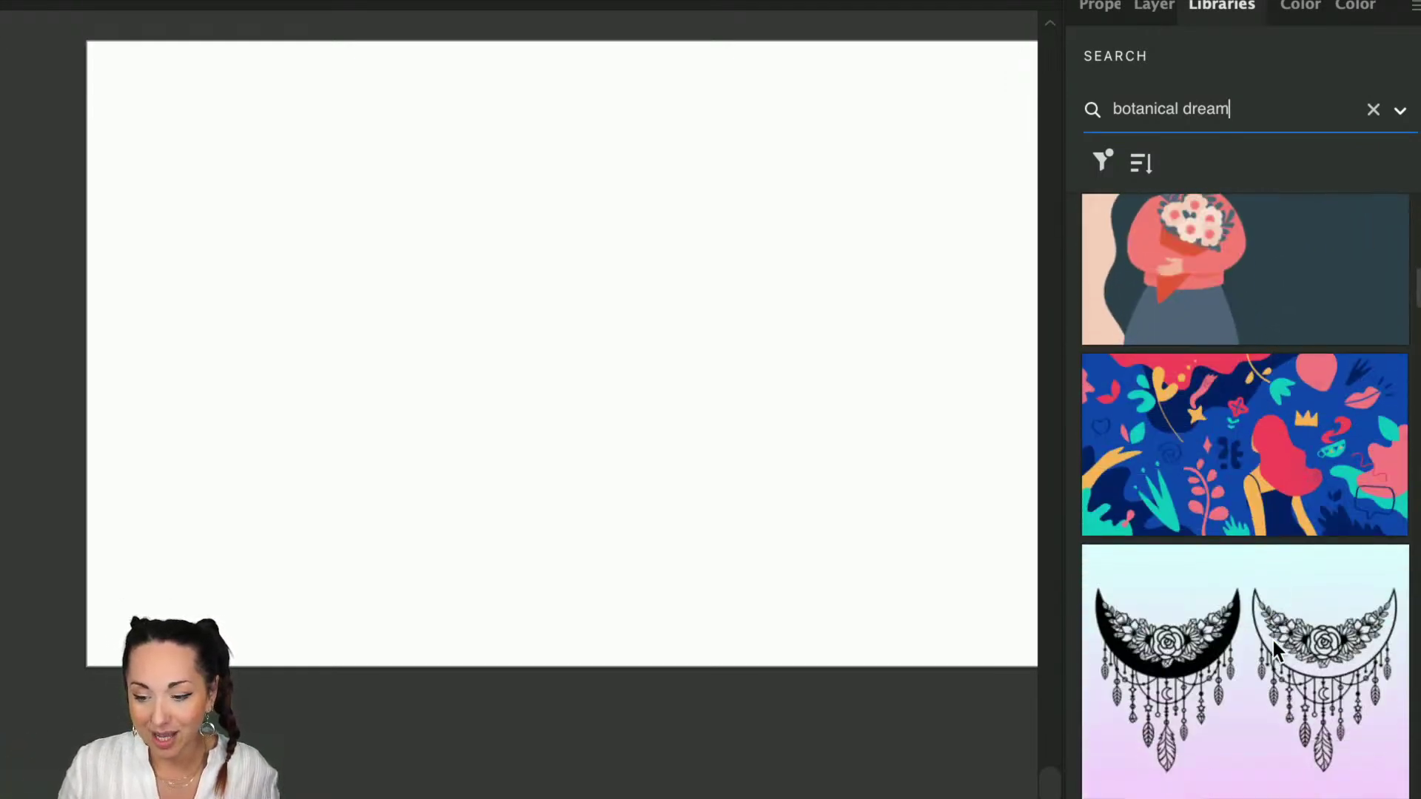
scroll(1272, 638, down, 6)
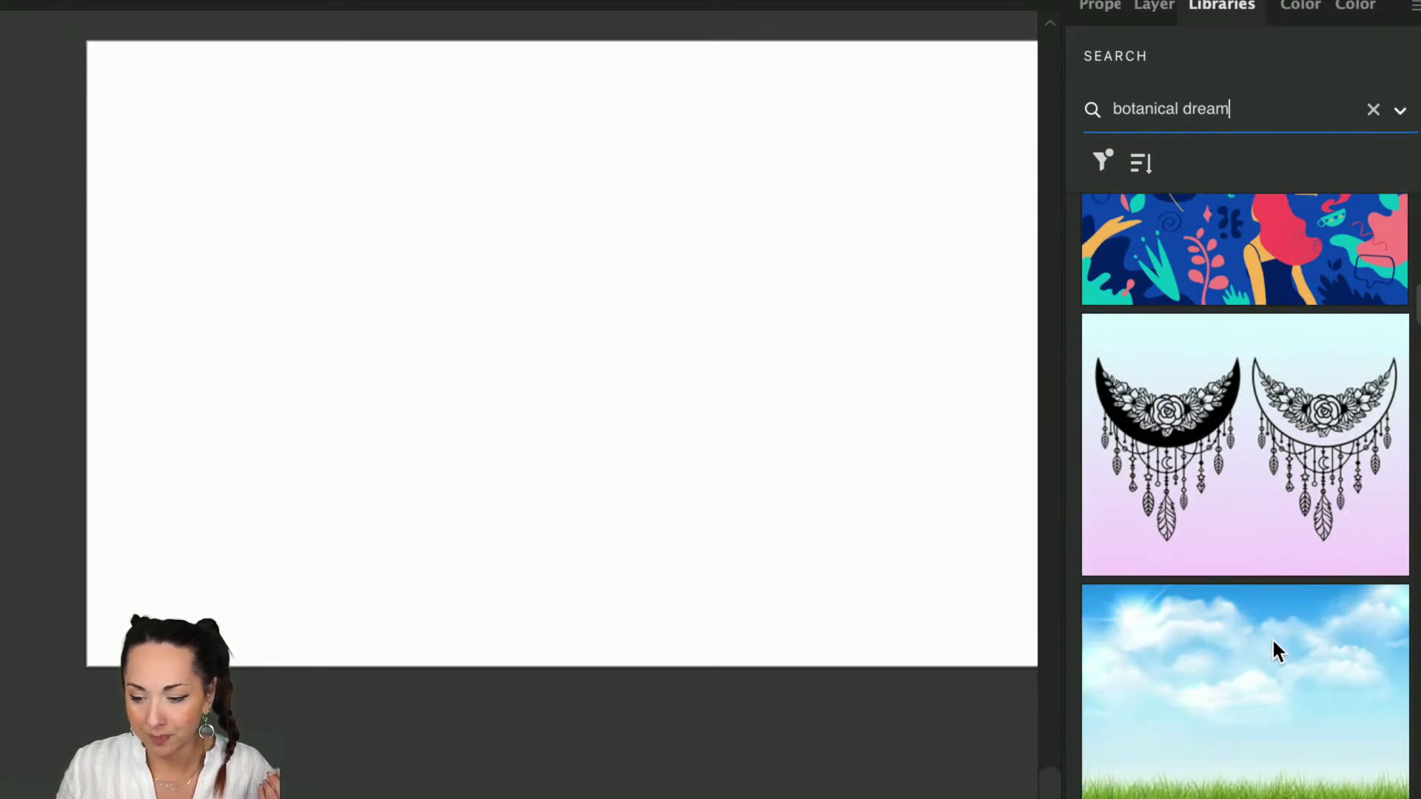
scroll(1273, 641, down, 4)
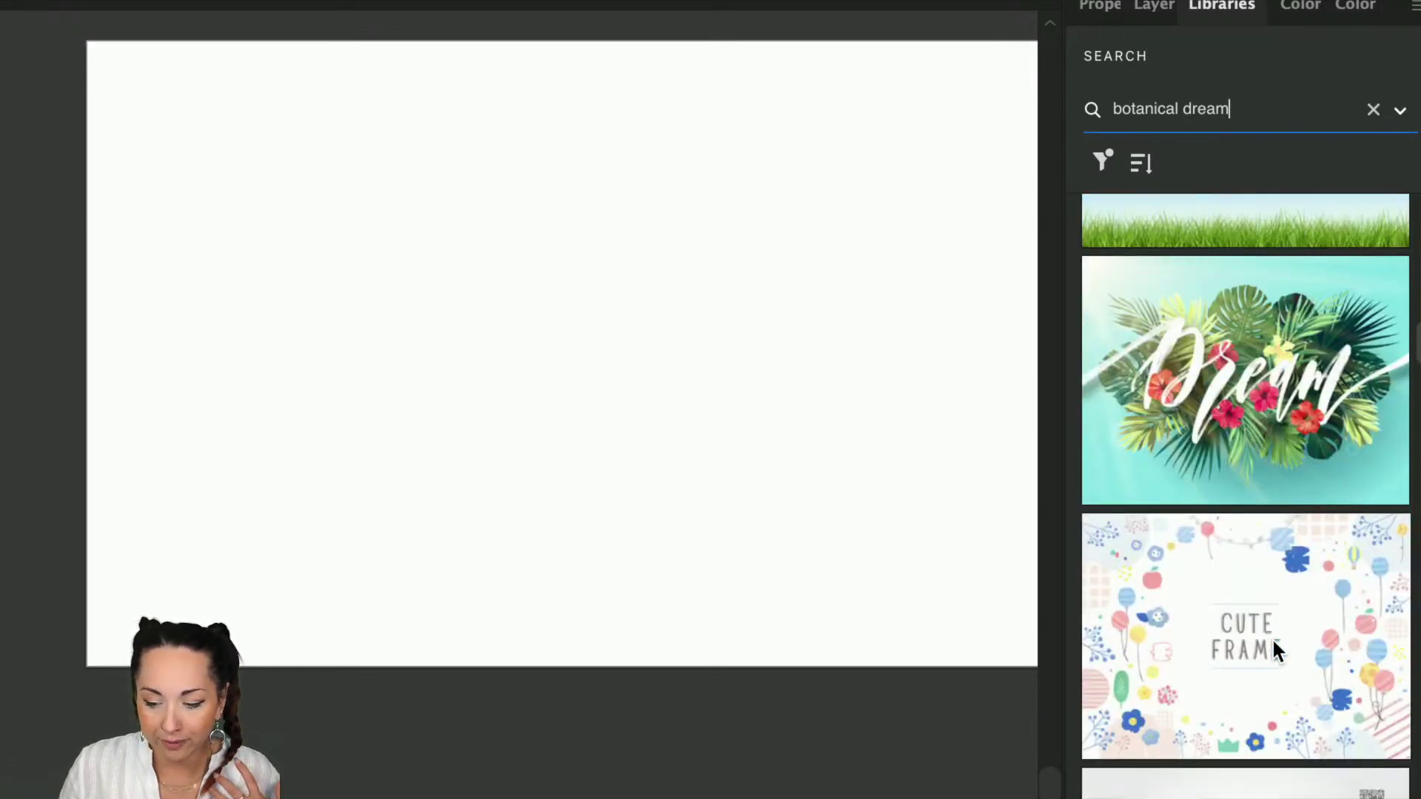
scroll(1272, 637, down, 3)
mouse_move(1273, 641)
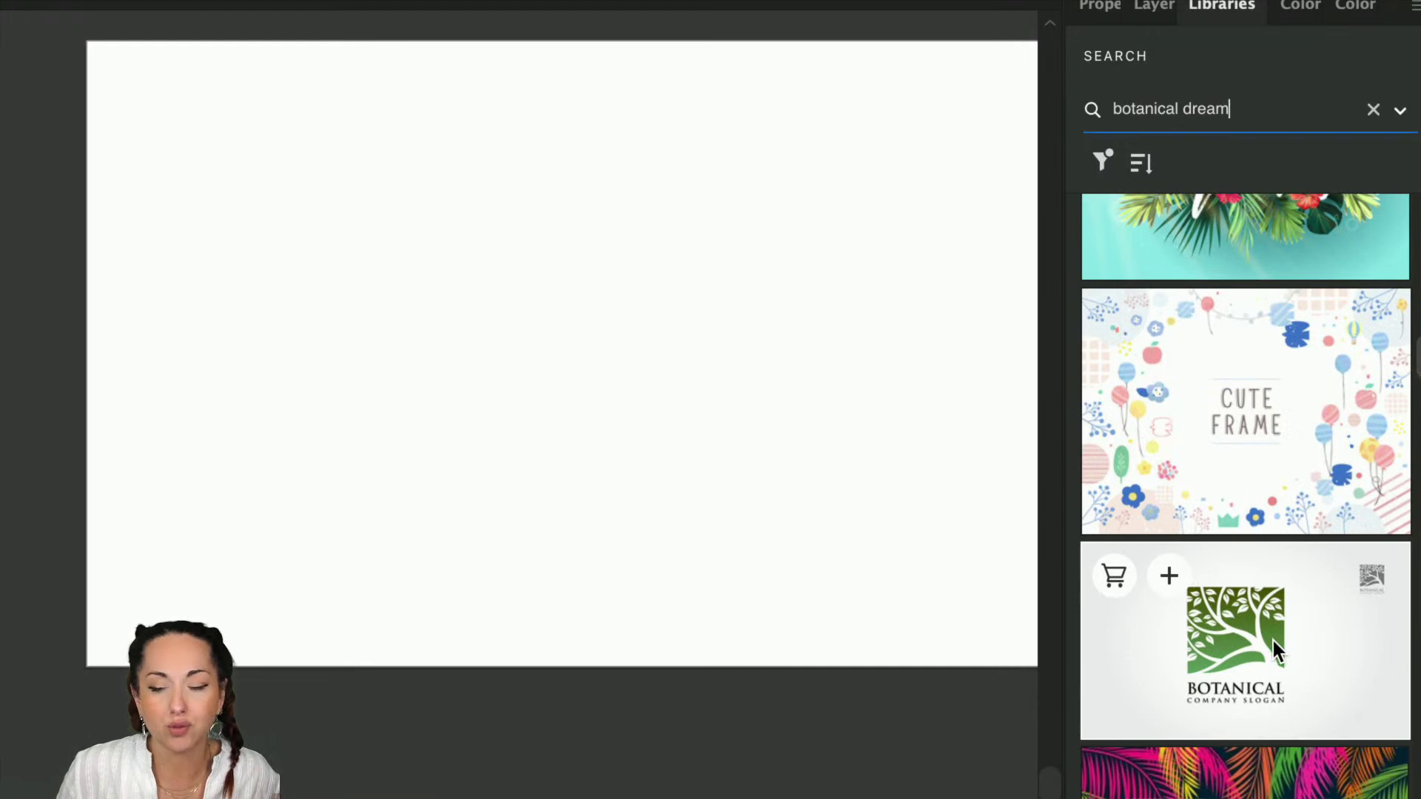
scroll(1272, 638, up, 5)
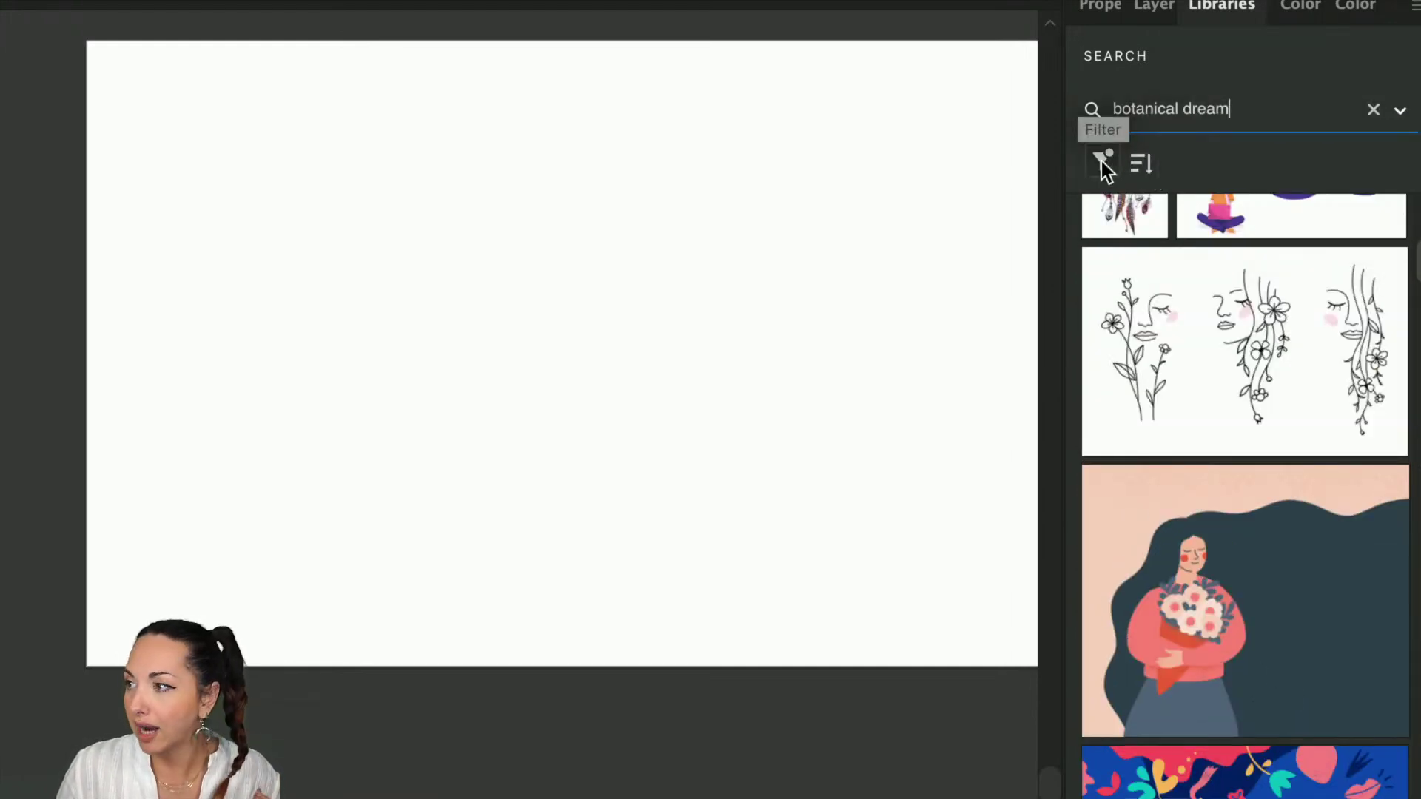
Step: Filter the stock results to photos and save the unlicensed preview of the hydrangea garden picture to the Plantorium moodboard library
click(1102, 162)
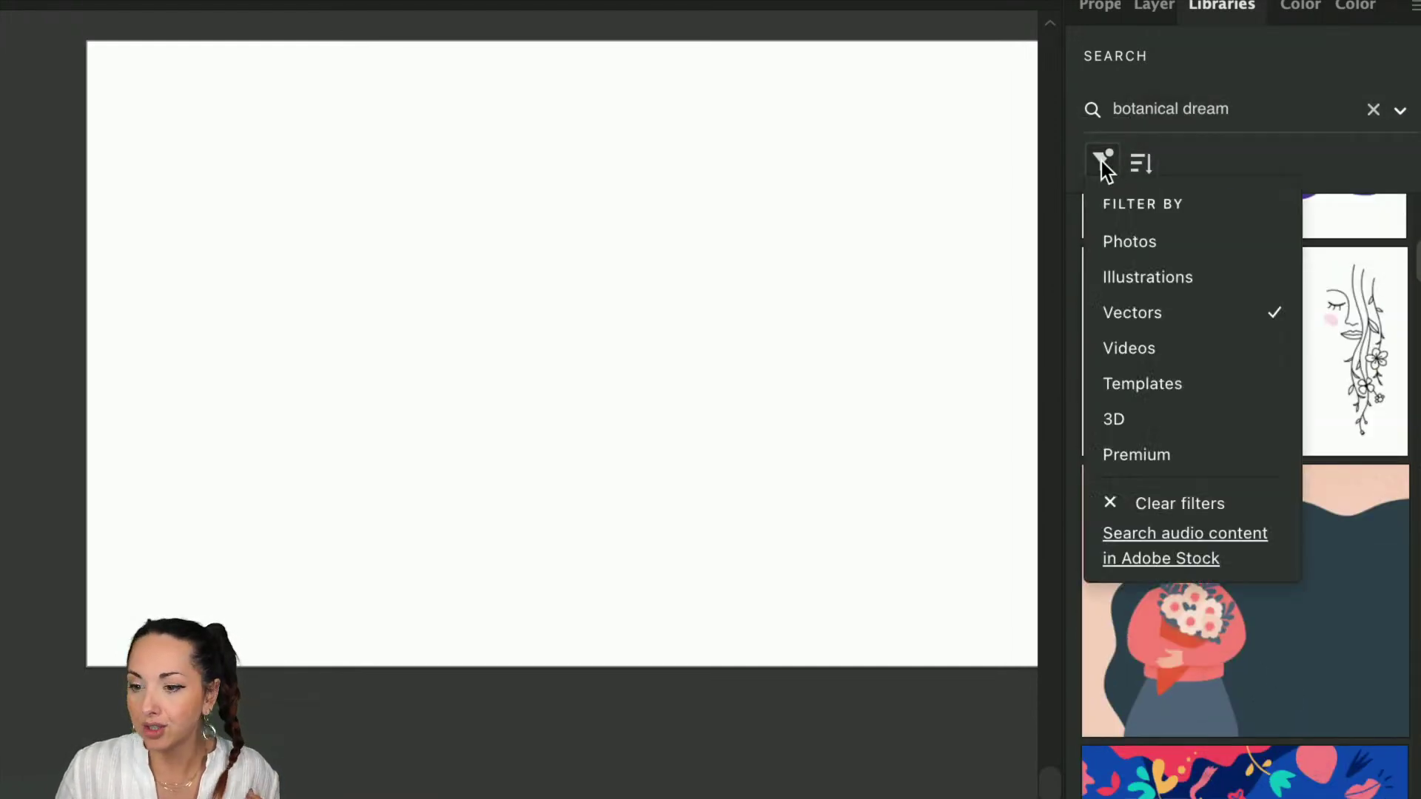
click(1131, 249)
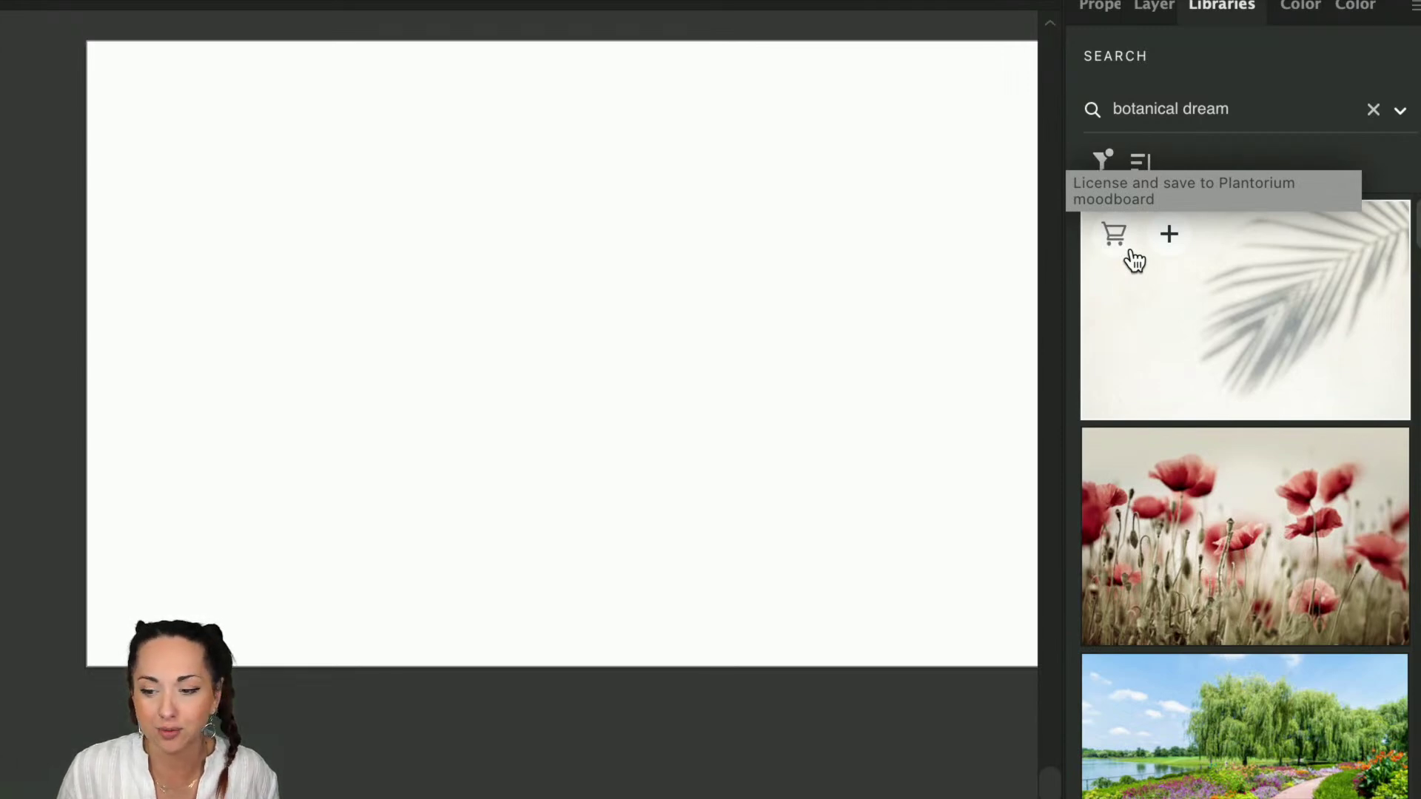
scroll(1228, 592, down, 5)
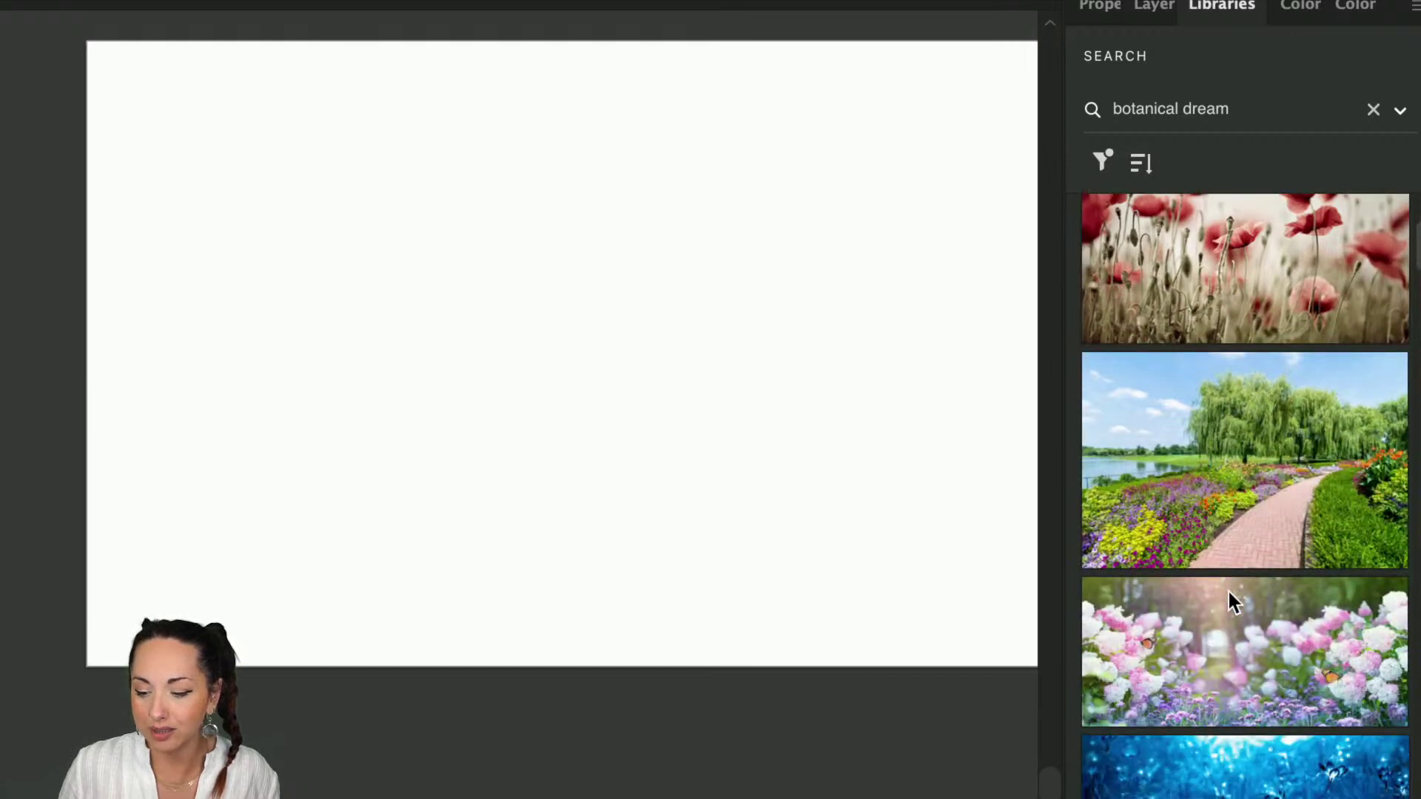
mouse_move(1140, 485)
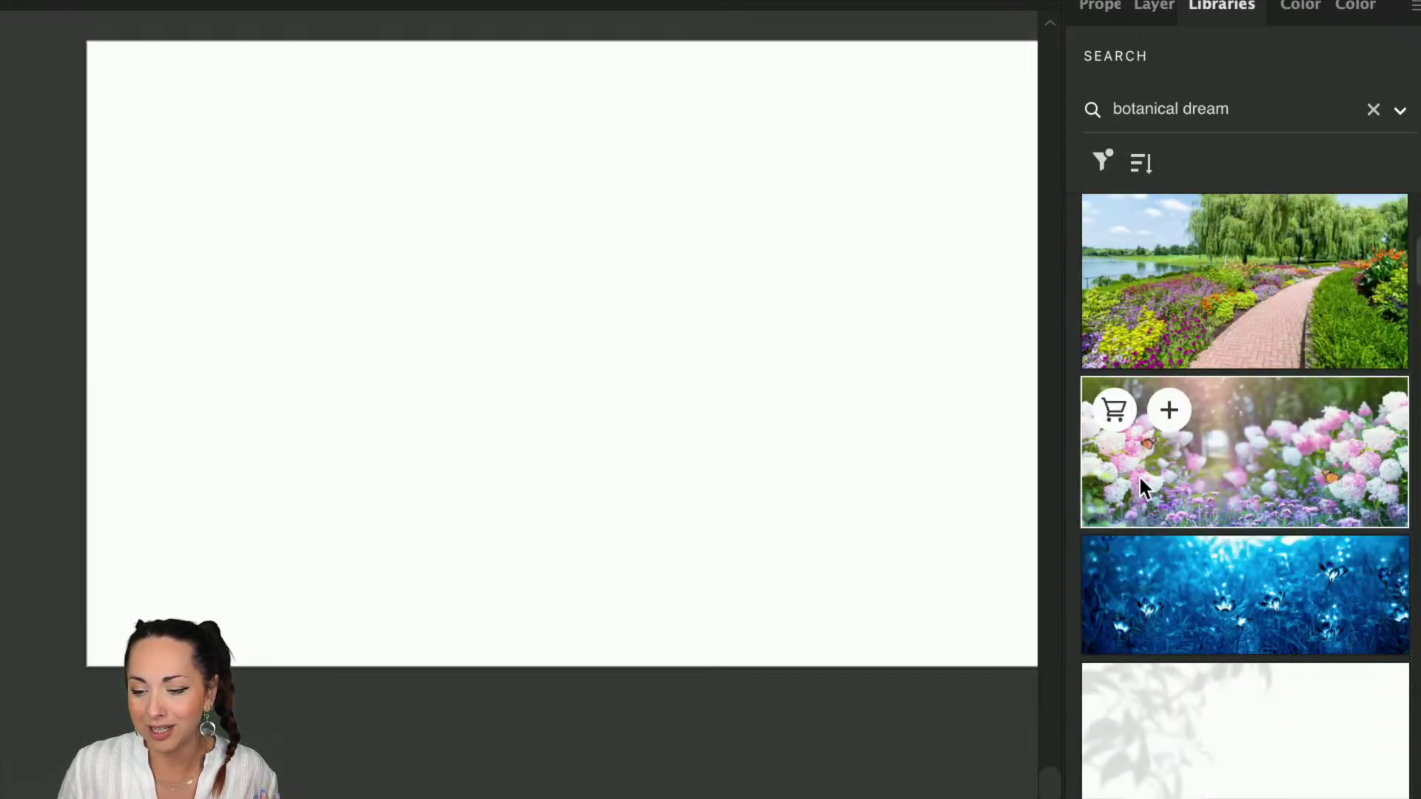
click(1169, 414)
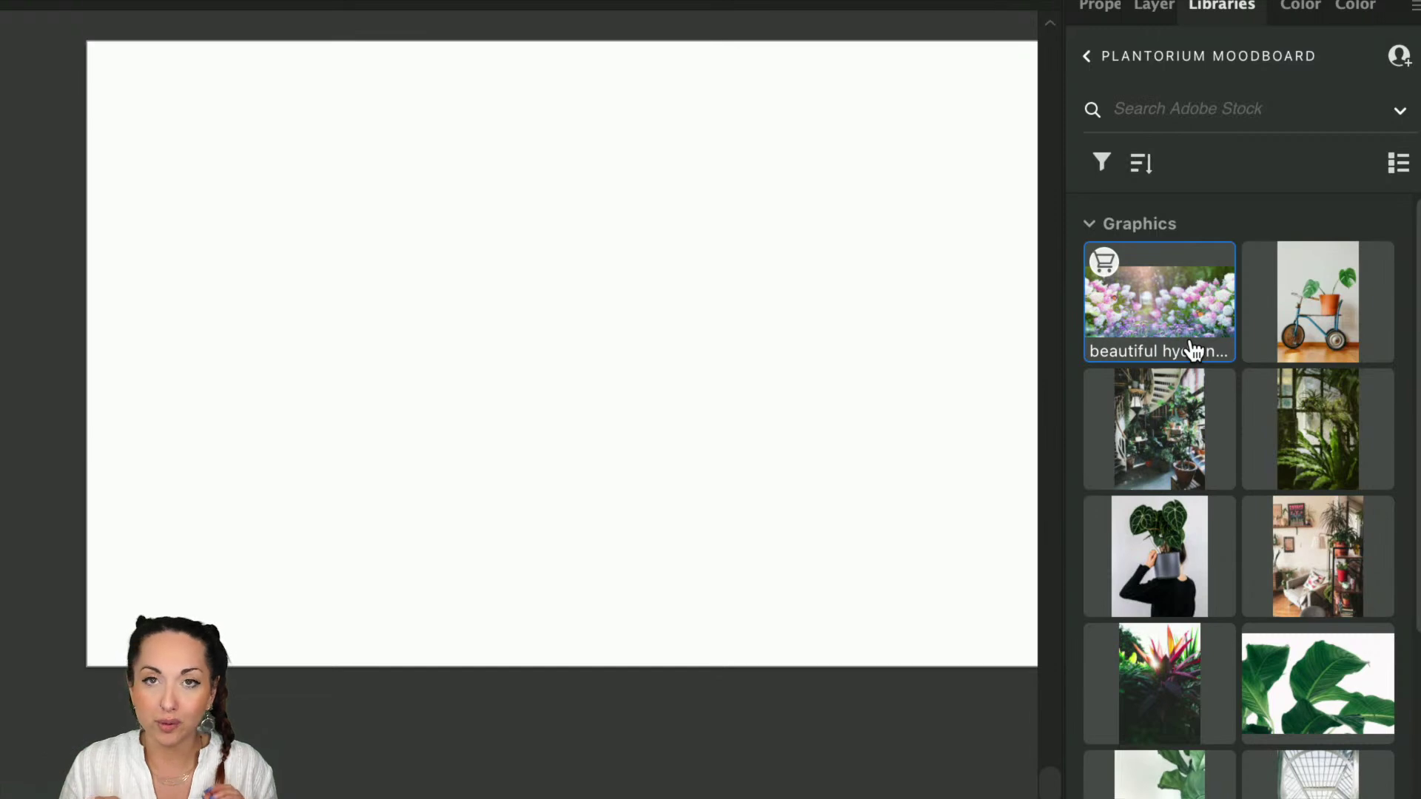
Step: Place the hydrangea picture from the library on the empty artboard and examine its Adobe Stock watermark up close
drag(1193, 350, 541, 271)
drag(371, 196, 728, 416)
key(ctrl+=)
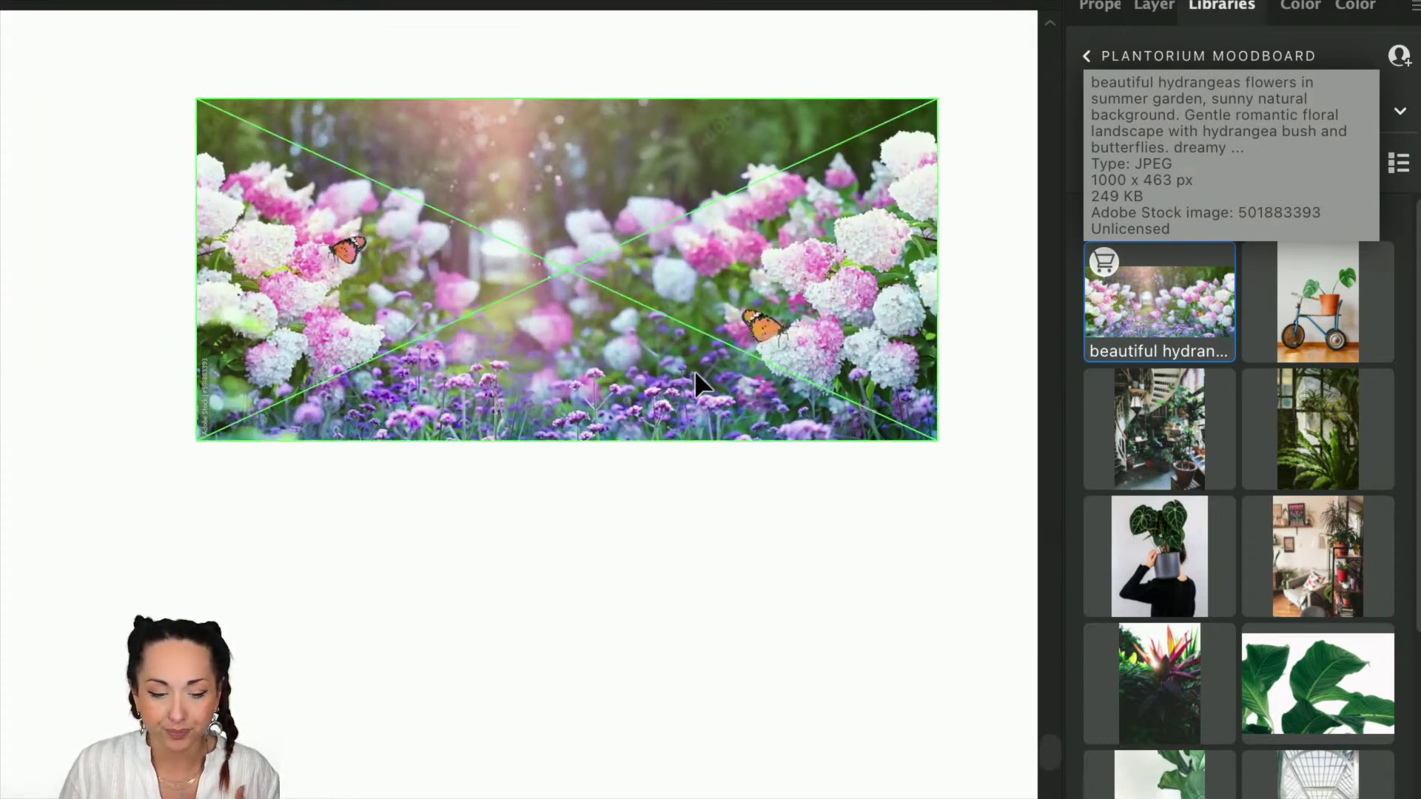
scroll(142, 431, up, 5)
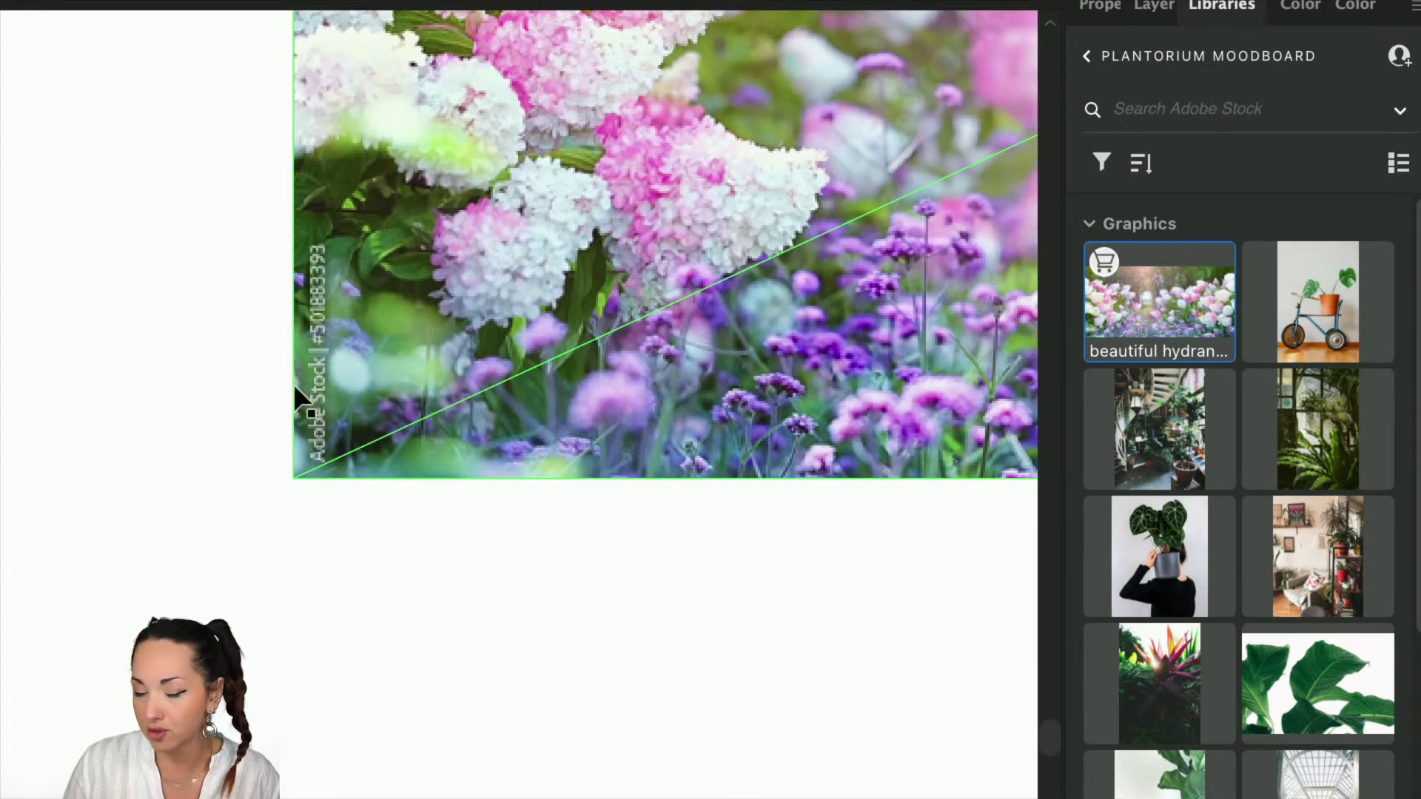
scroll(352, 454, down, 4)
scroll(356, 445, right, 5)
scroll(357, 446, up, 3)
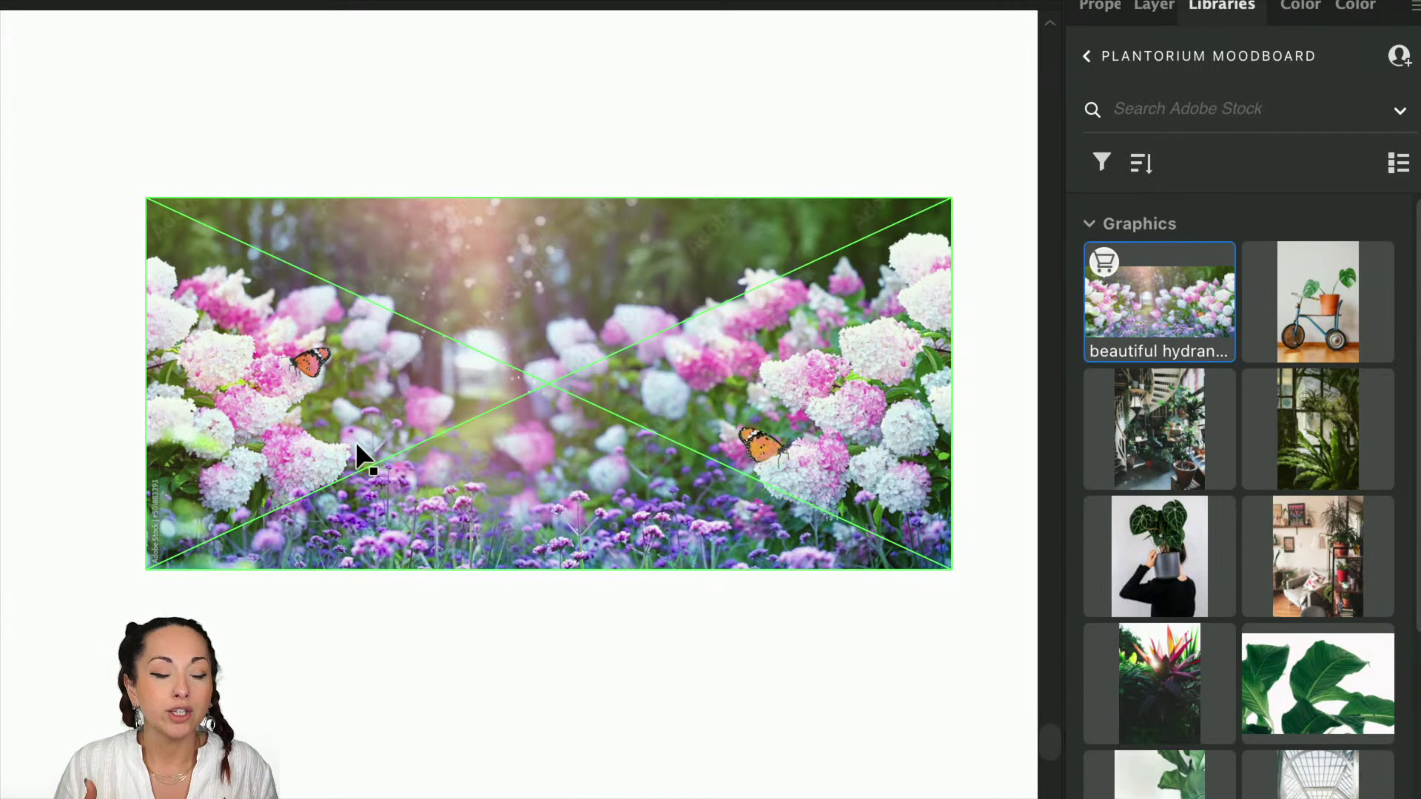
click(995, 211)
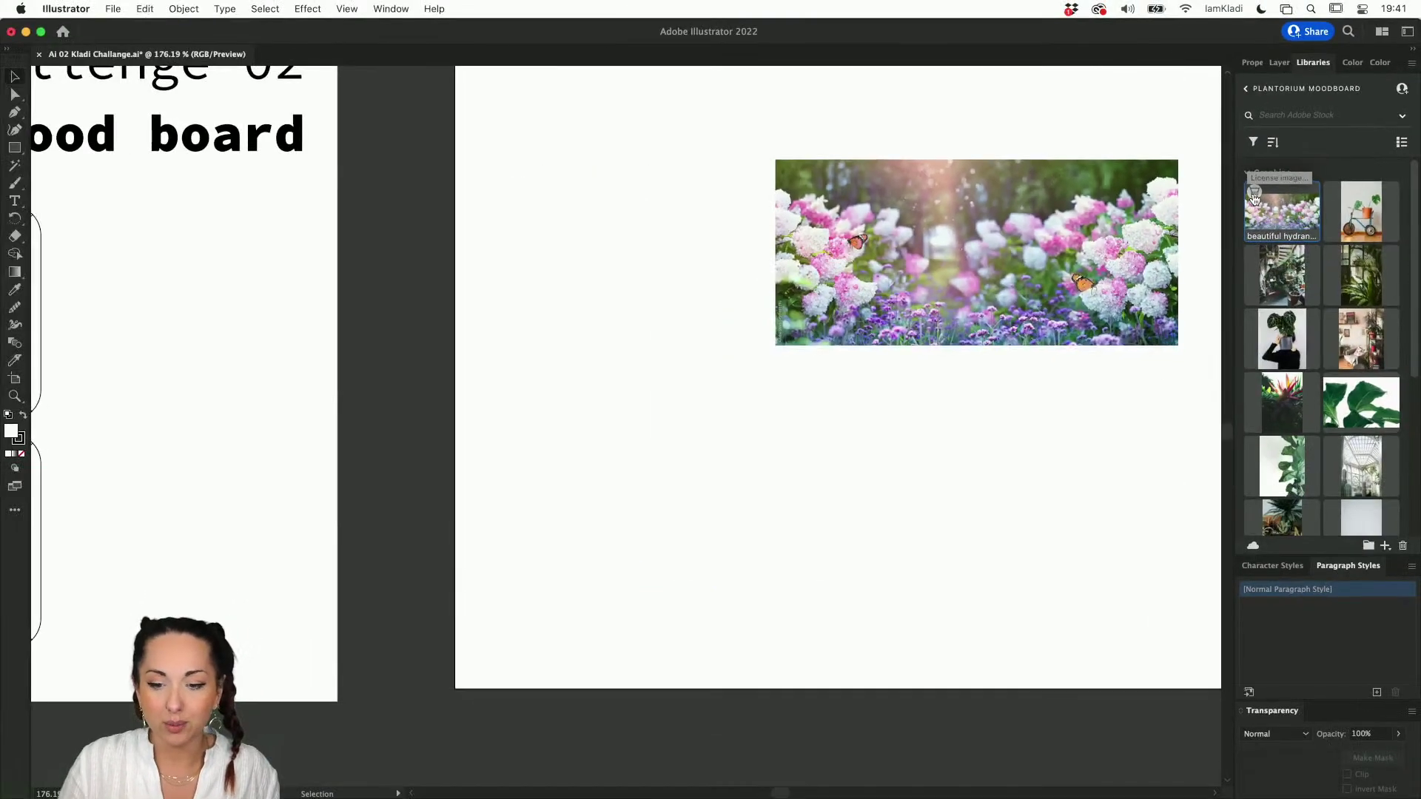
Step: Move the hydrangea picture from the empty artboard to the Images artboard, just below the title
click(730, 372)
scroll(990, 339, down, 3)
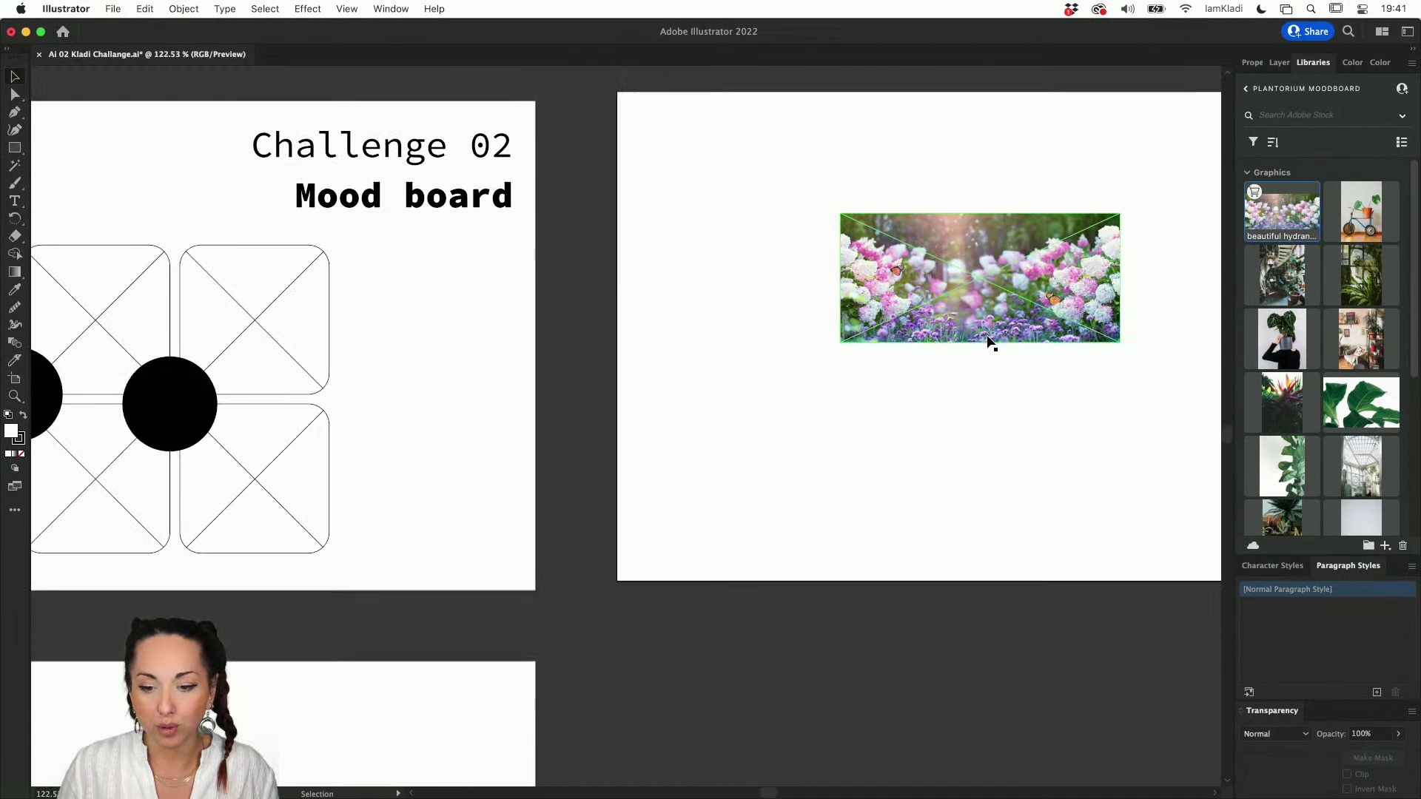
drag(947, 318, 256, 595)
scroll(761, 231, down, 3)
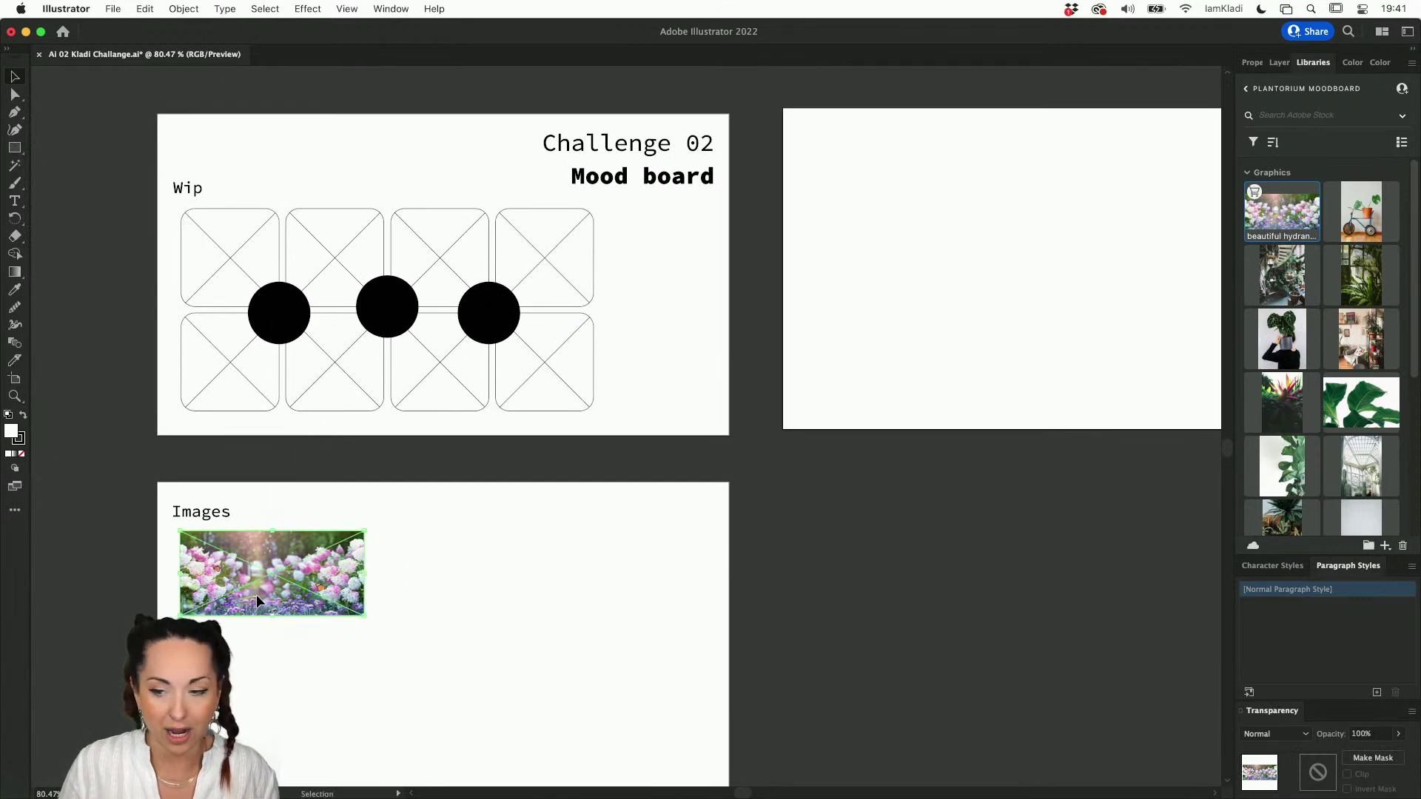
Step: Place Plant 02 from the library at a small size beside the hydrangea picture on the Images artboard
click(427, 576)
drag(1282, 276, 494, 666)
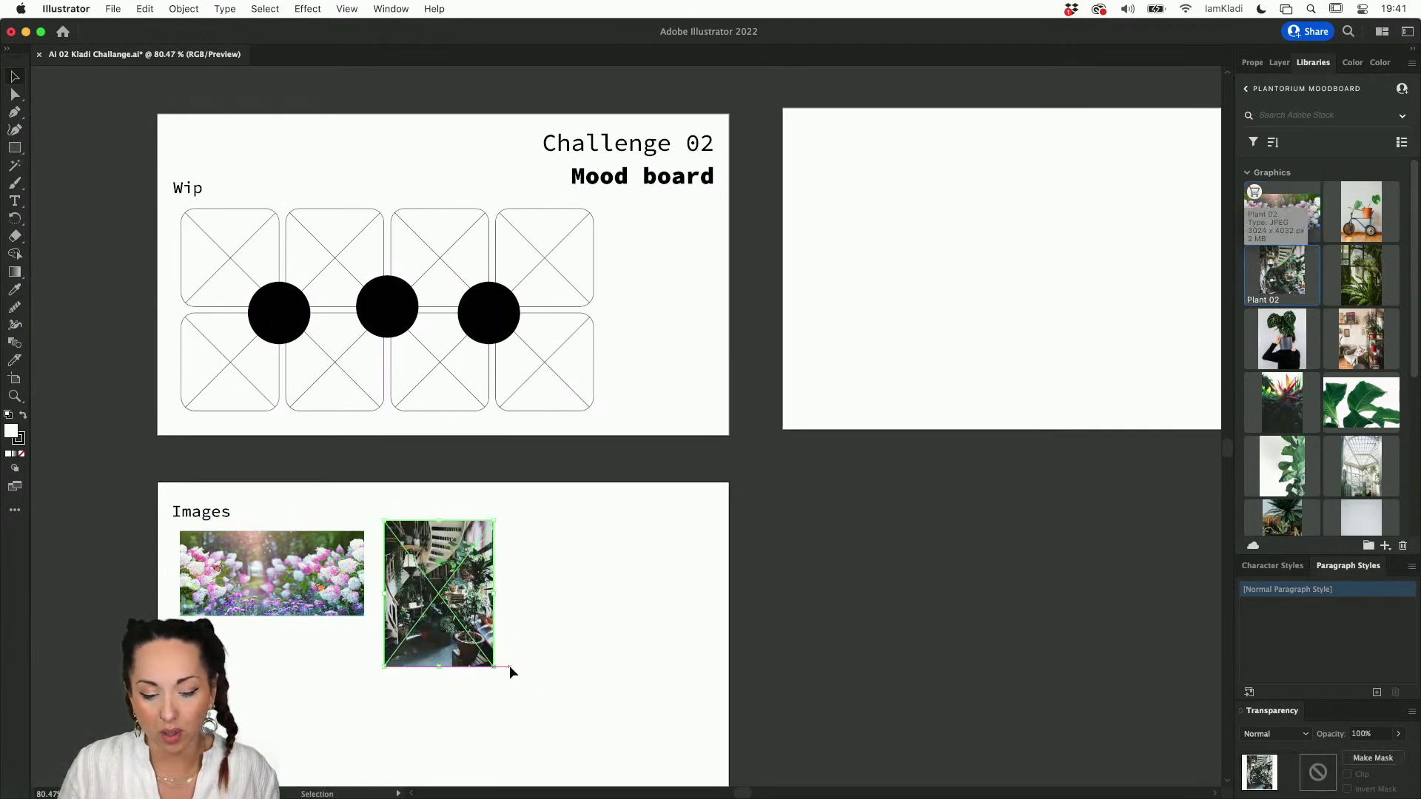
click(510, 666)
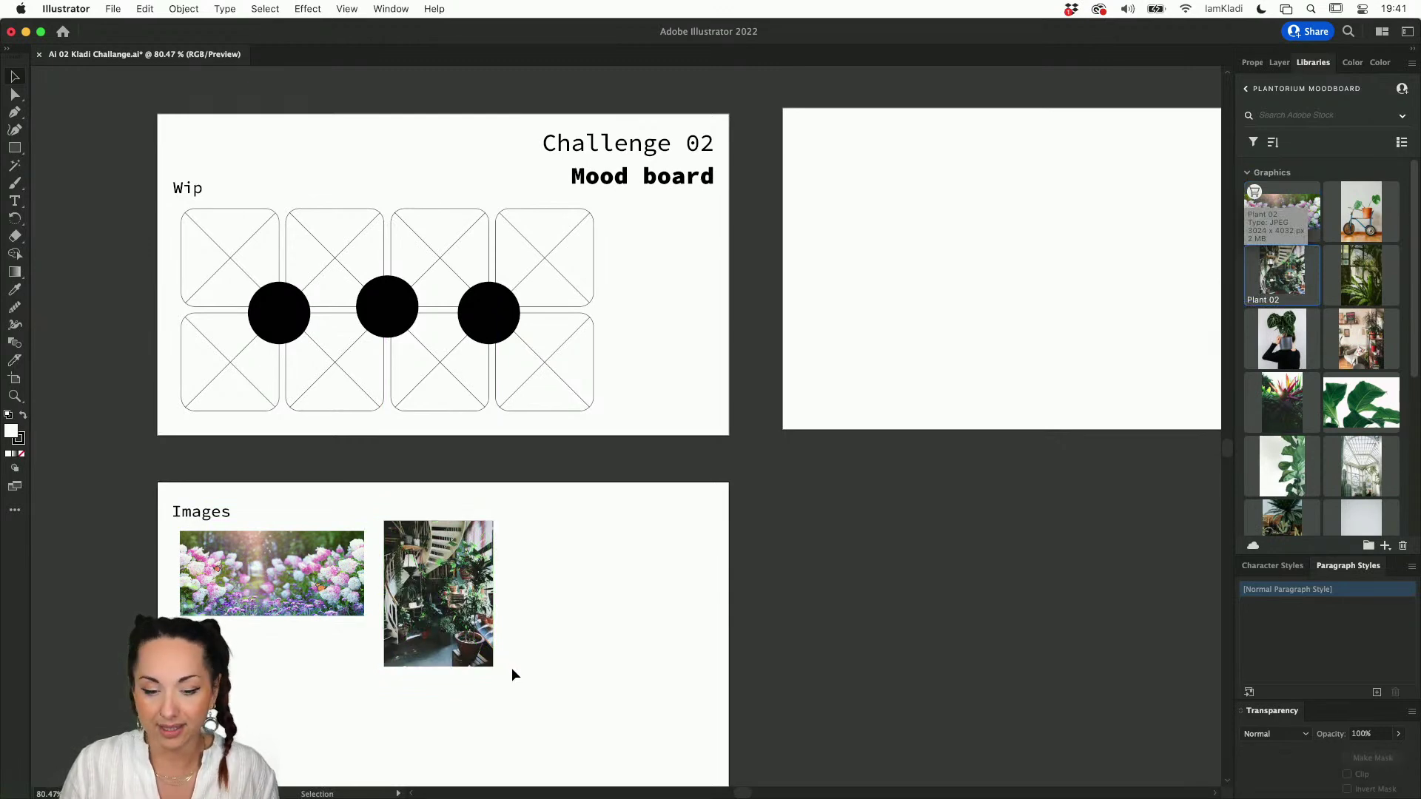
Step: Place Plant 03 from the library at its full original size on the Images artboard and delete it
drag(1361, 275, 558, 570)
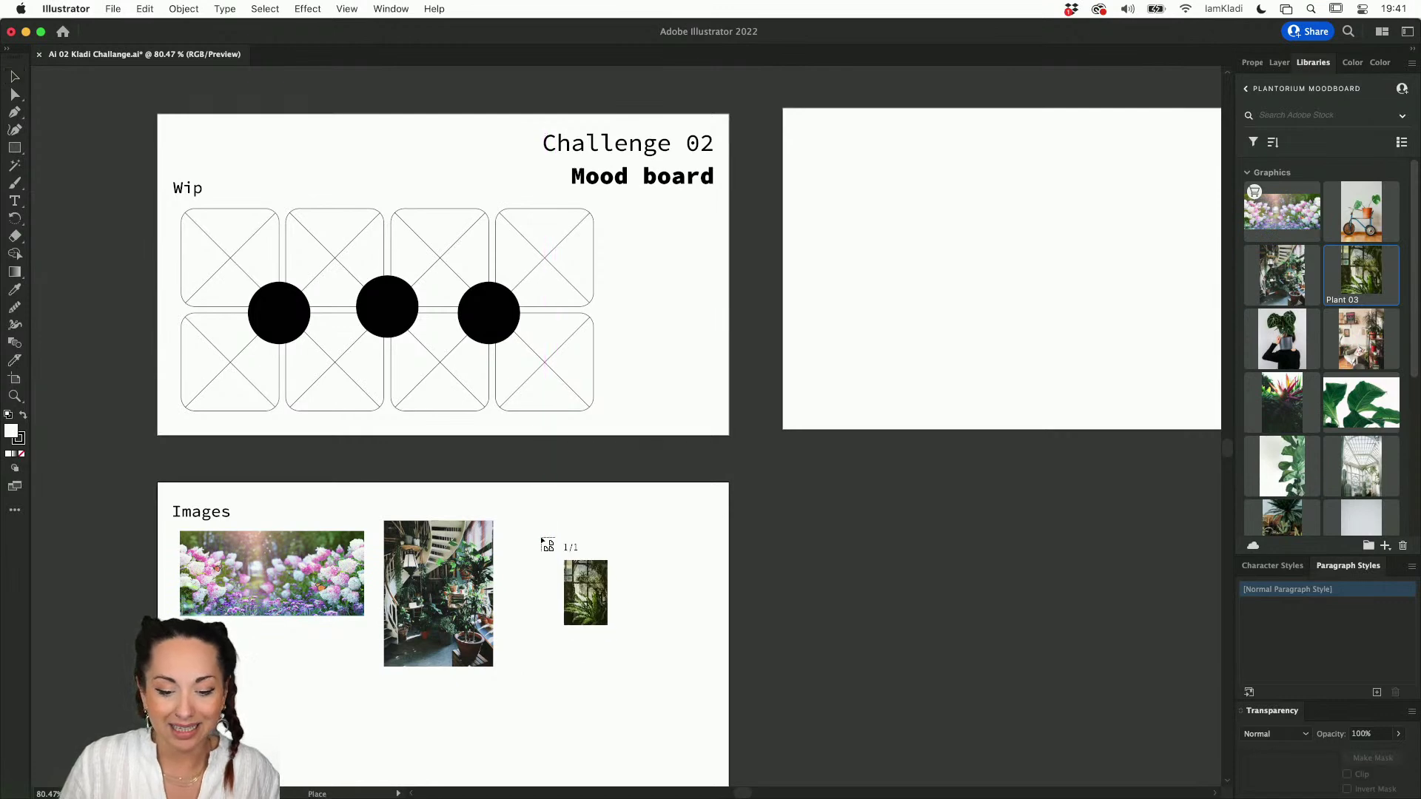
click(541, 537)
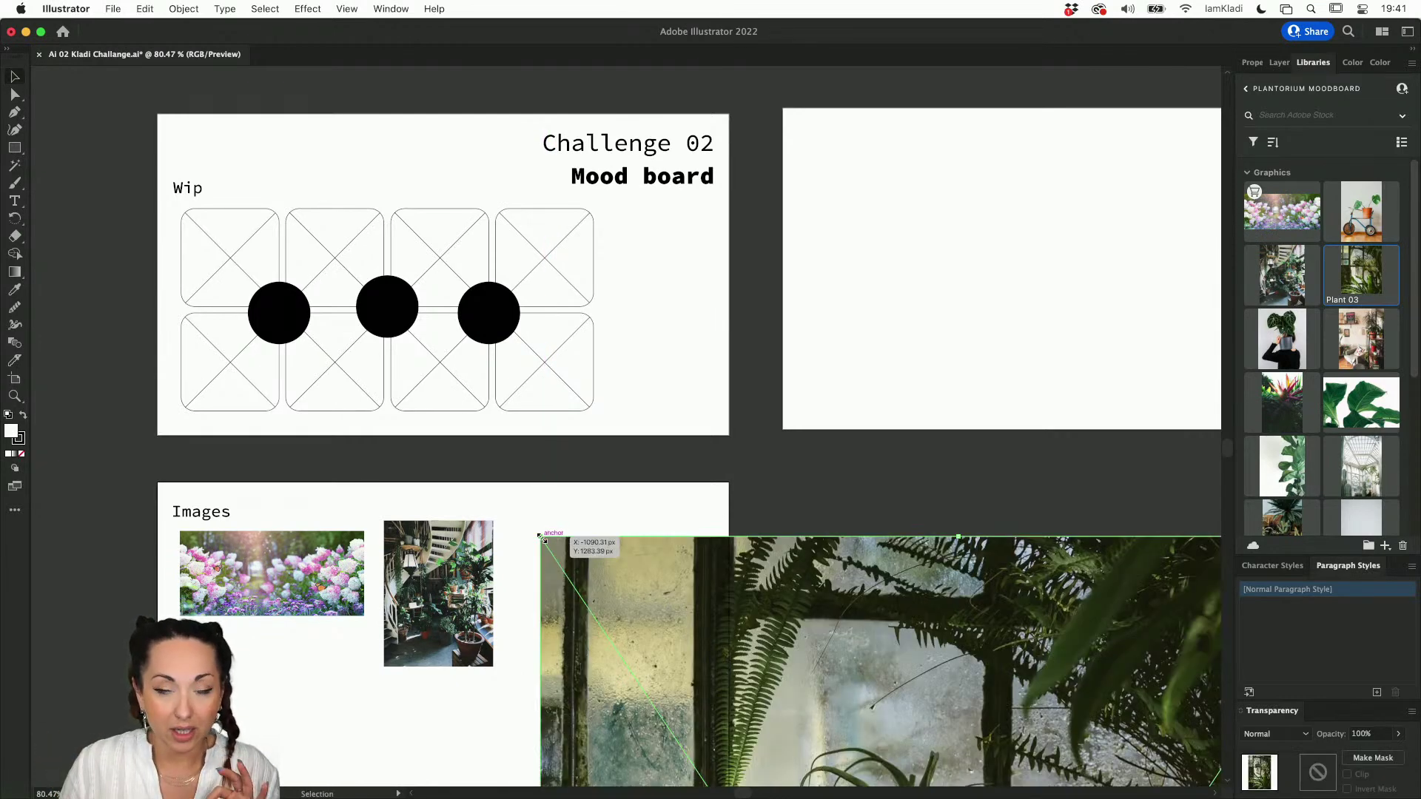
scroll(541, 538, down, 5)
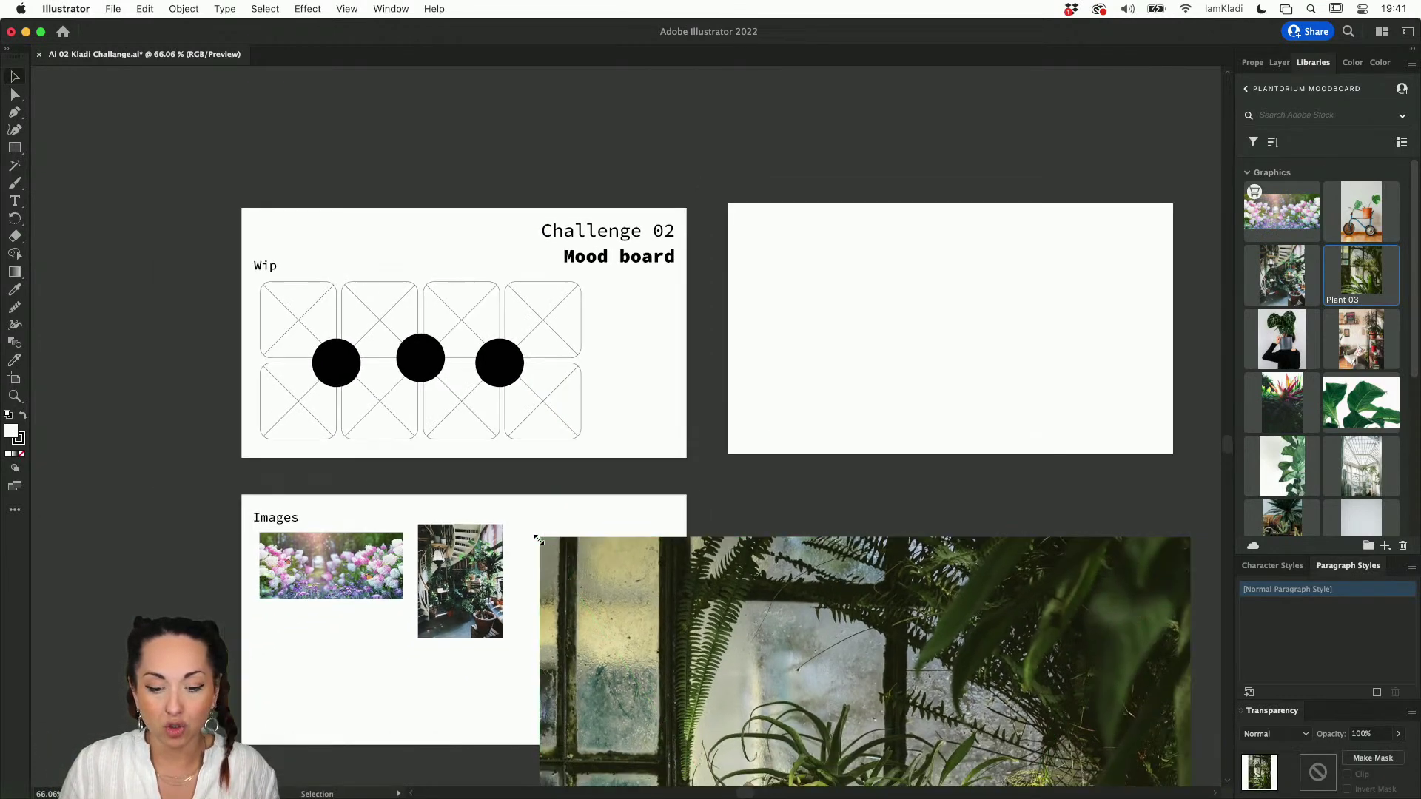
scroll(538, 540, down, 10)
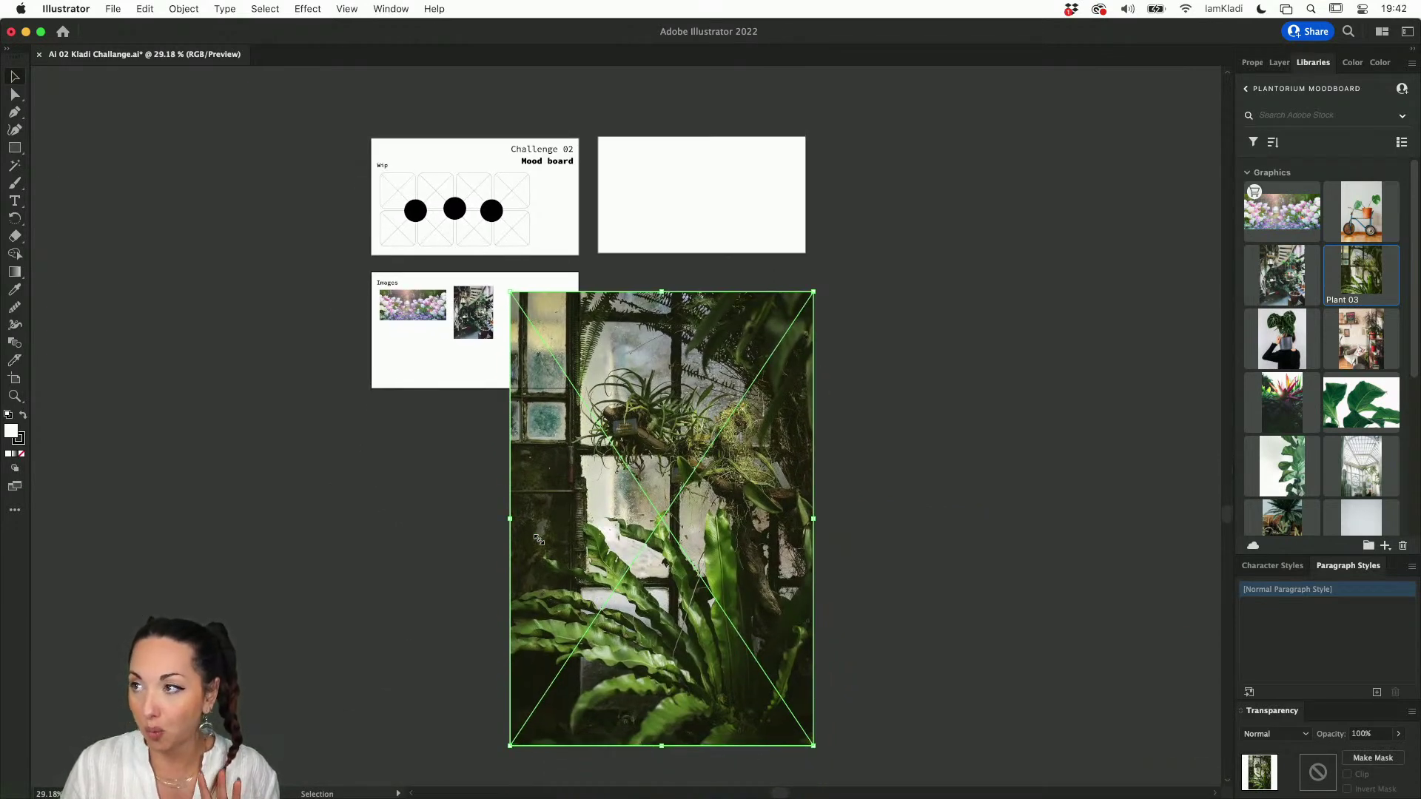
key(Delete)
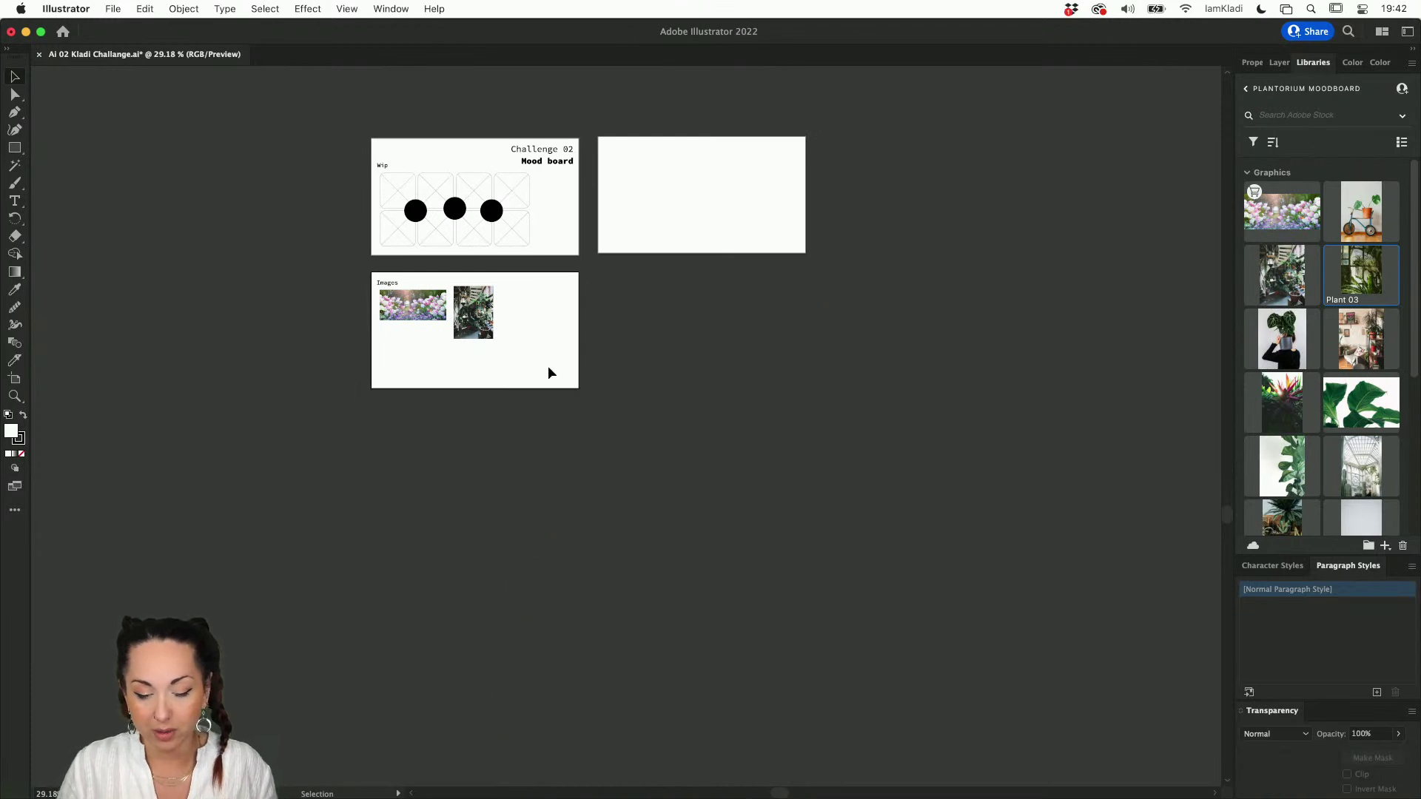
Step: Place Plant 03 and Plant 06 from the library at a small size in a row beside Plant 02 on the Images artboard
scroll(548, 366, up, 5)
scroll(548, 364, up, 3)
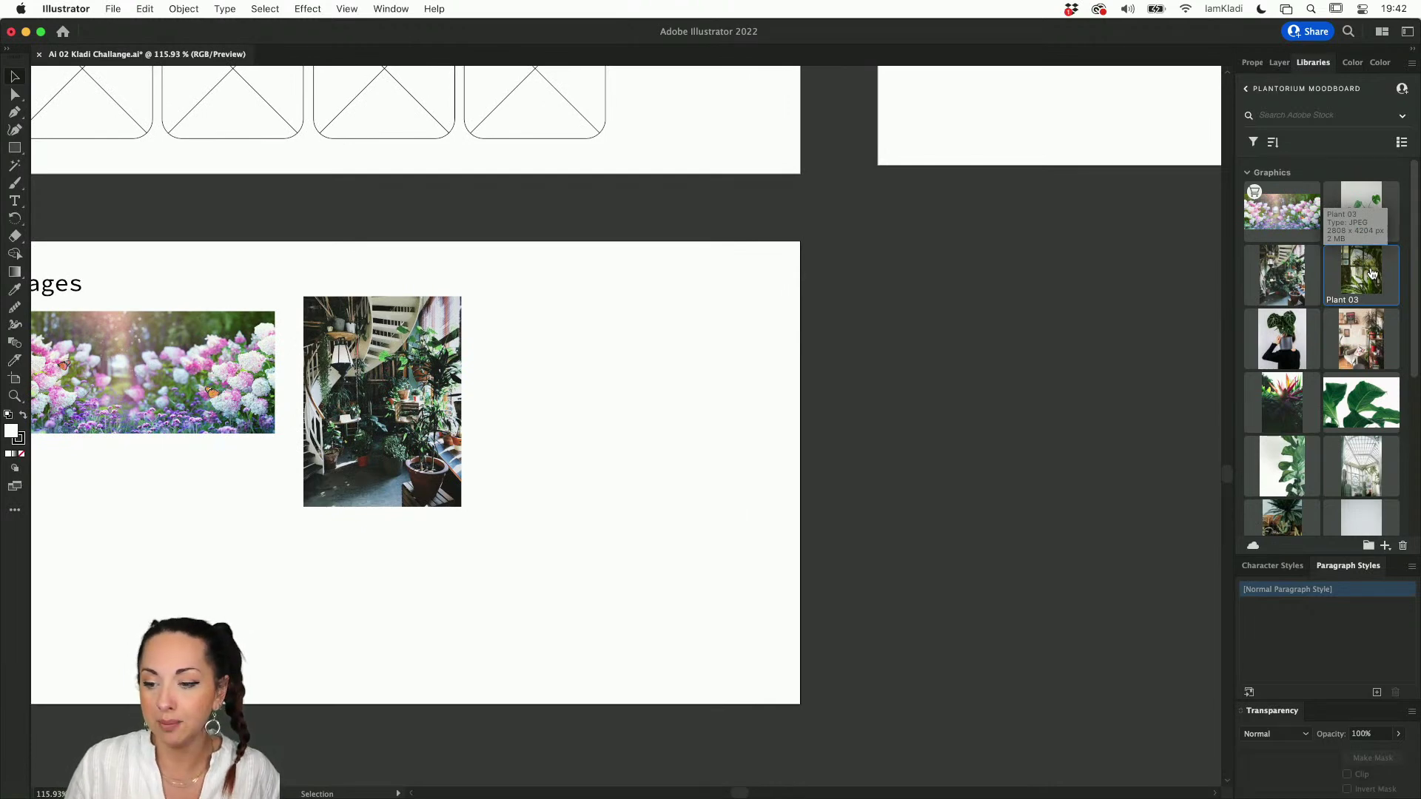
drag(1372, 274, 748, 348)
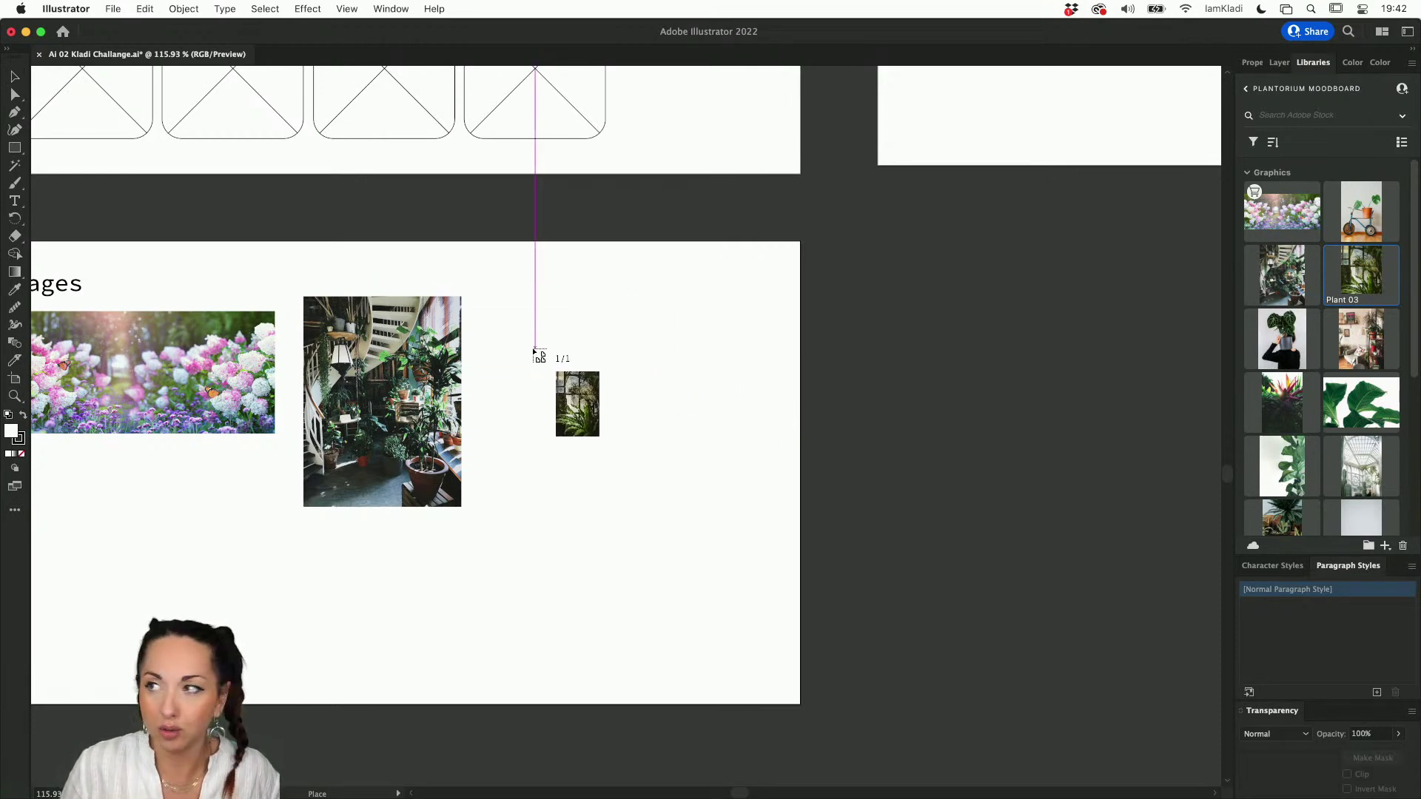
drag(495, 279, 628, 447)
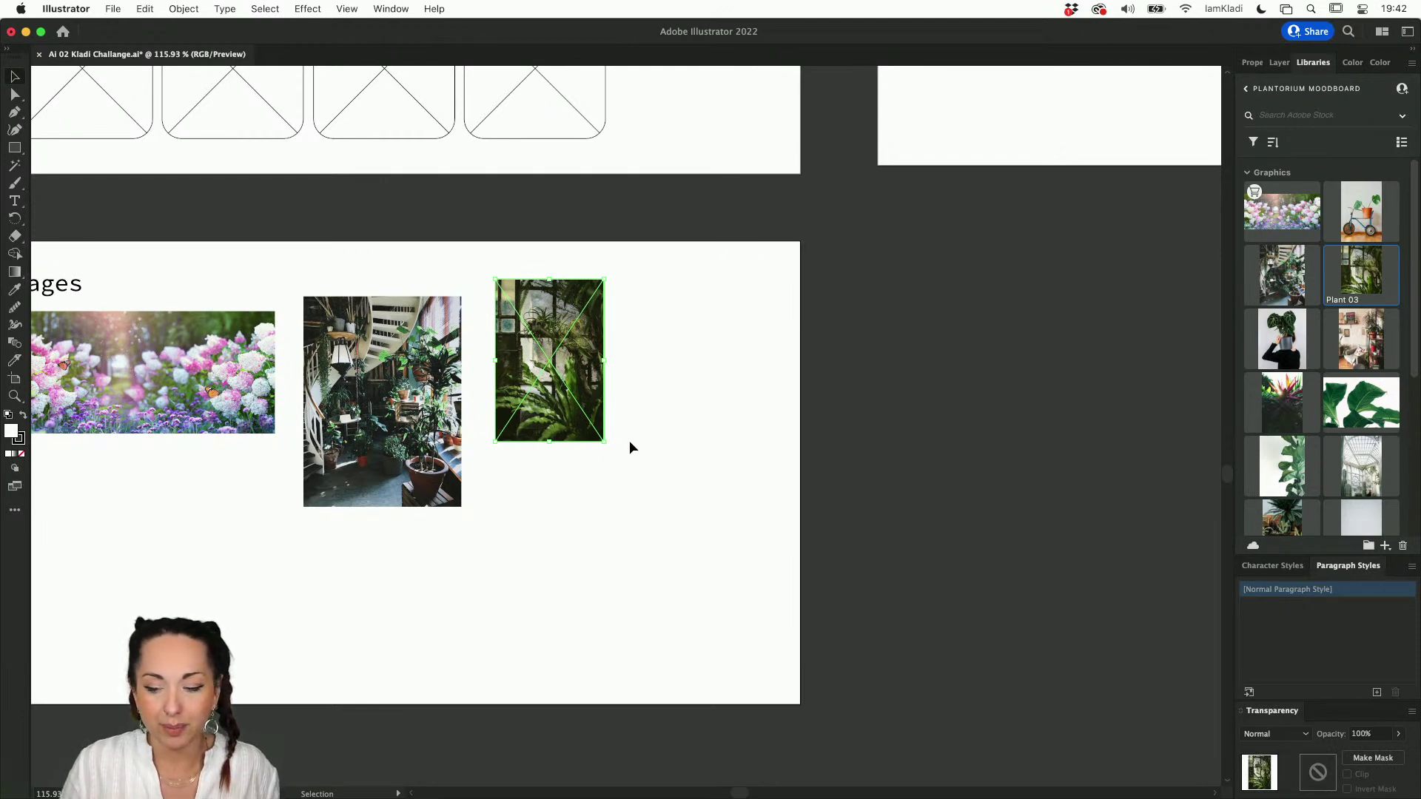
drag(1282, 402, 781, 477)
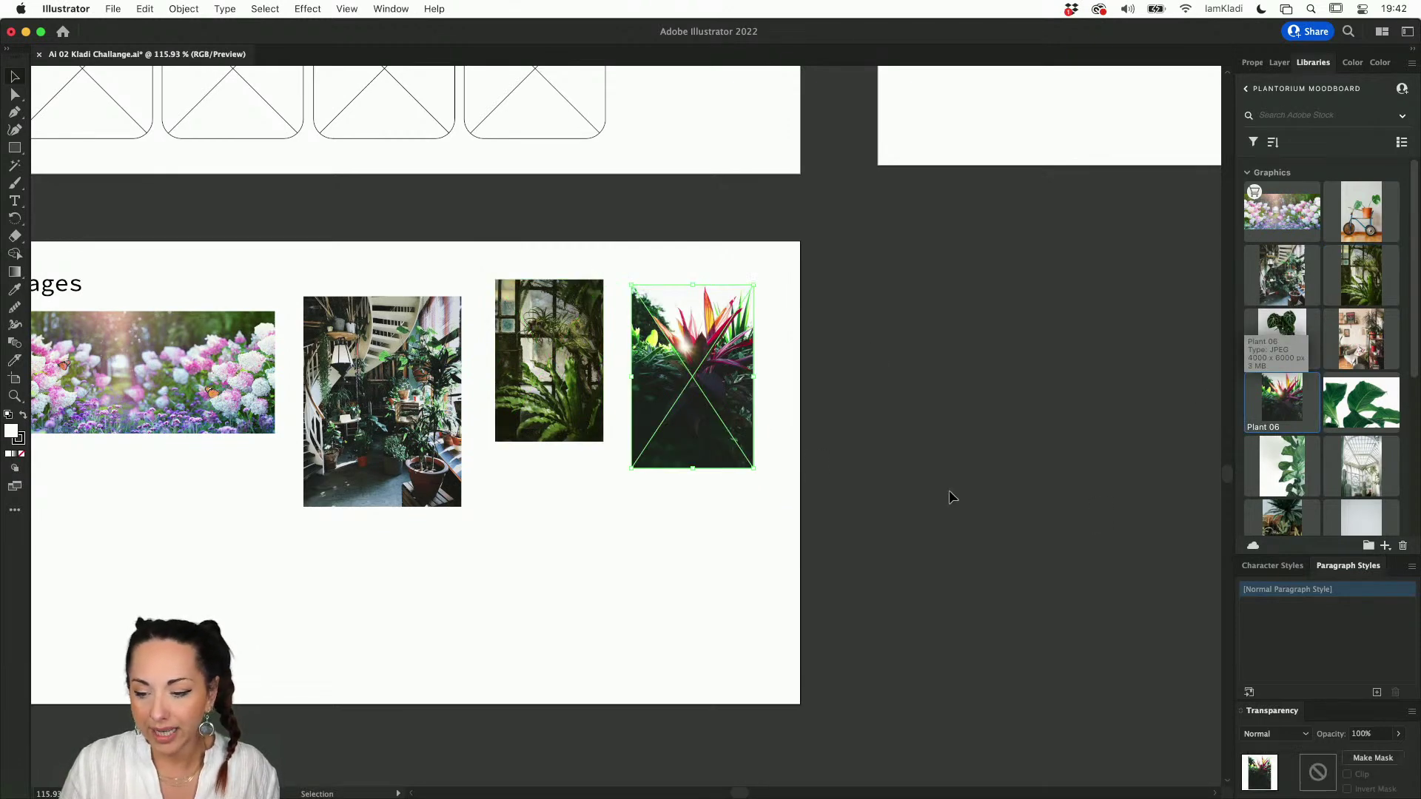
Step: Place Plant 16 from the library at a small size below the hydrangea picture on the Images artboard
scroll(1297, 450, down, 5)
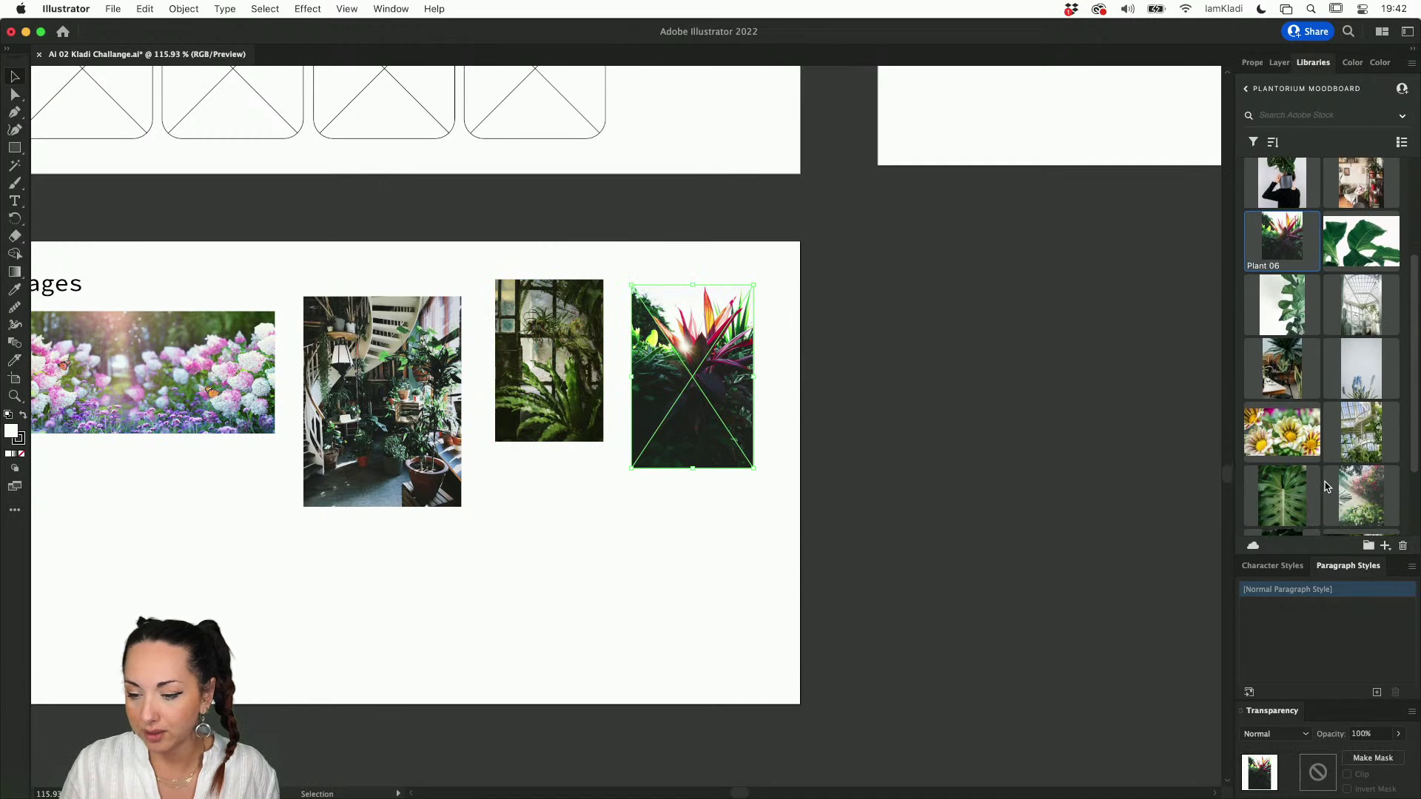
drag(1296, 450, 107, 501)
drag(307, 437, 647, 587)
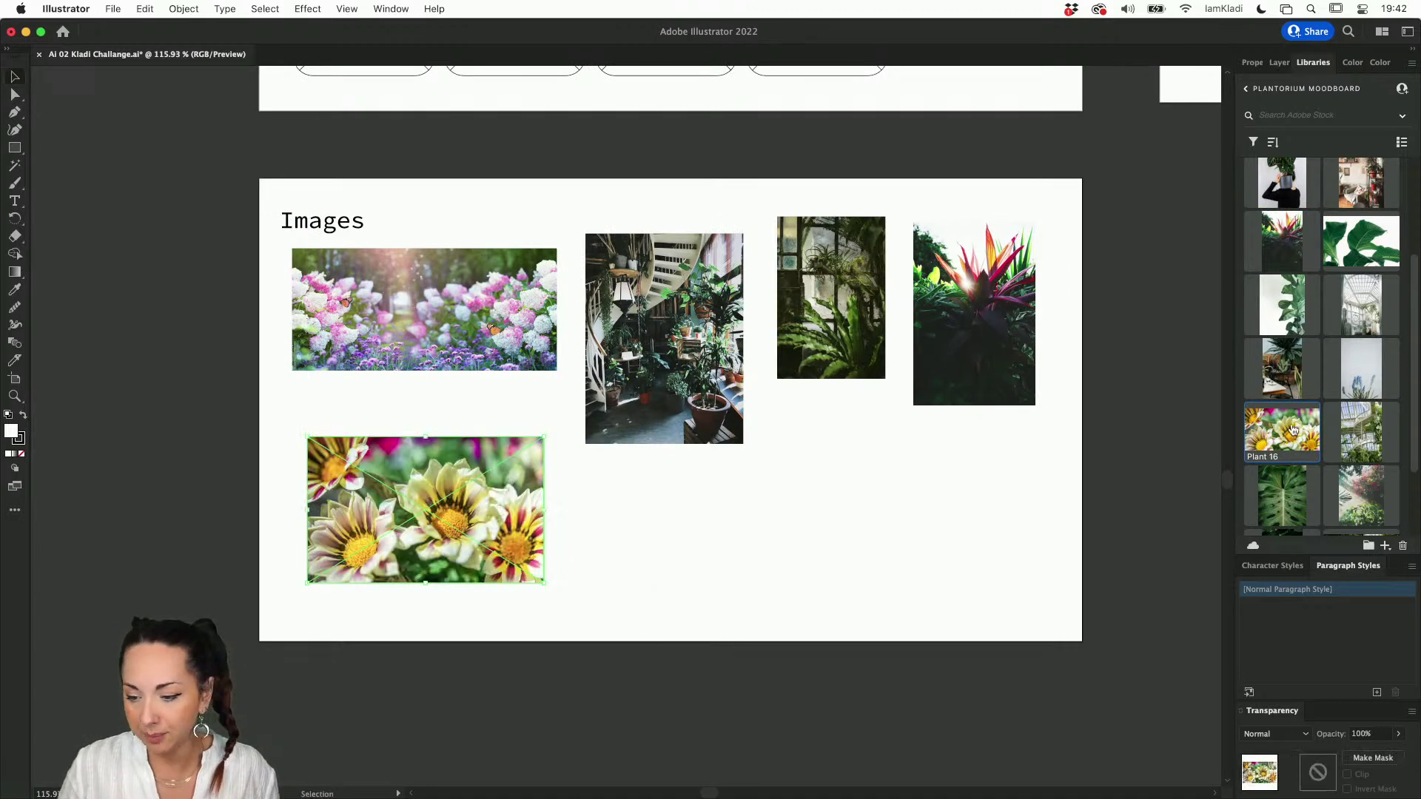
Step: Place Plant 21 from the library below Plant 03 and enlarge it to about the size of the neighbouring pictures
drag(1305, 494, 784, 420)
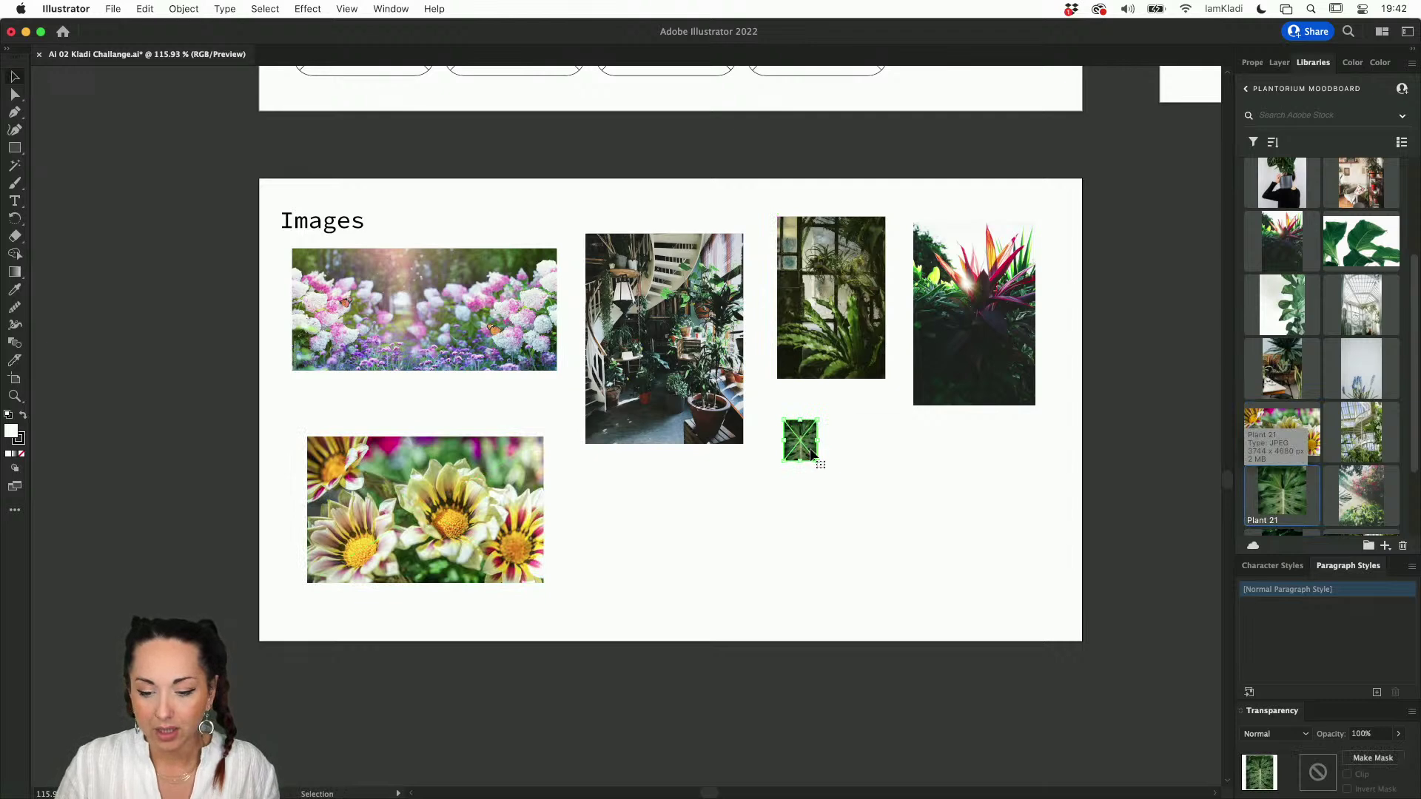
scroll(825, 442, up, 5)
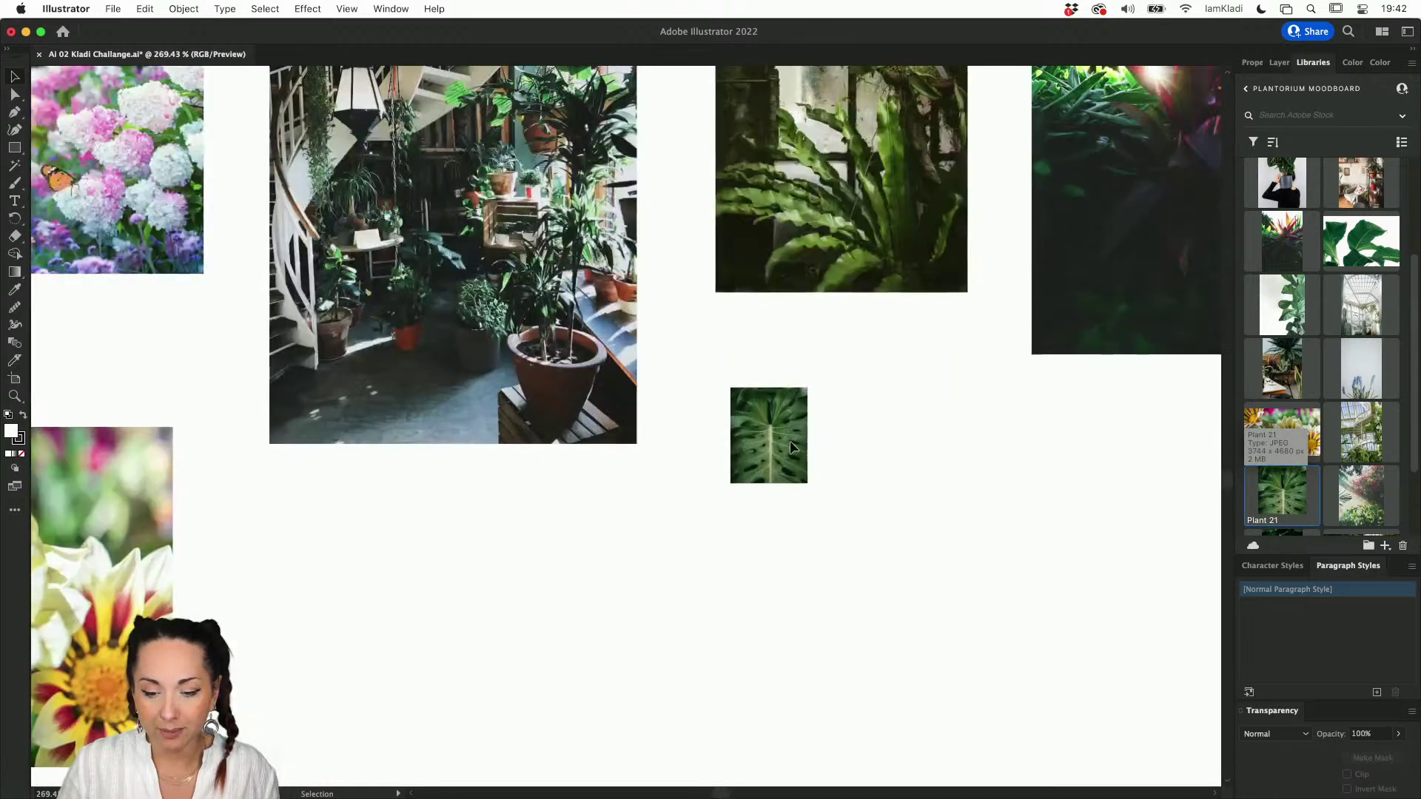
scroll(790, 472, down, 3)
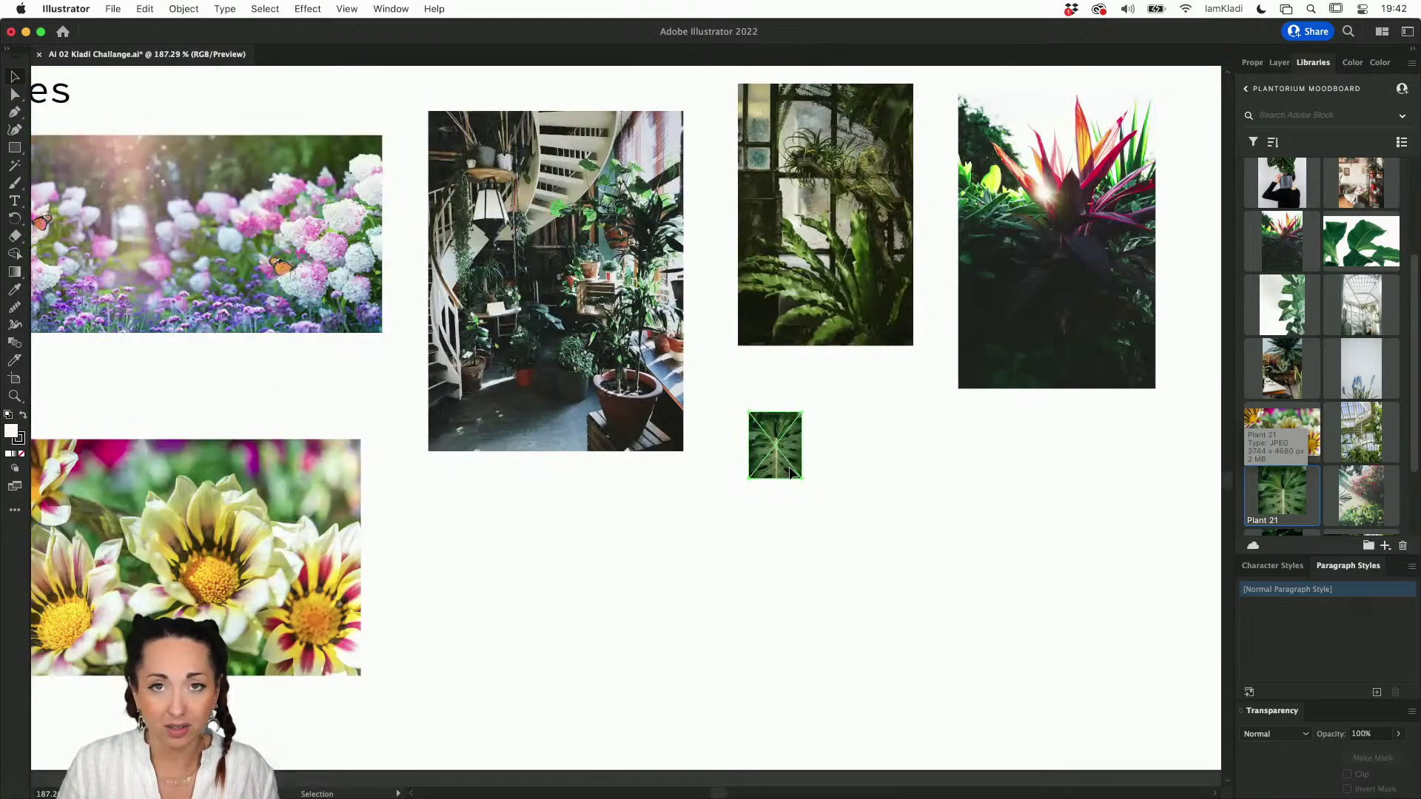
drag(802, 479, 940, 699)
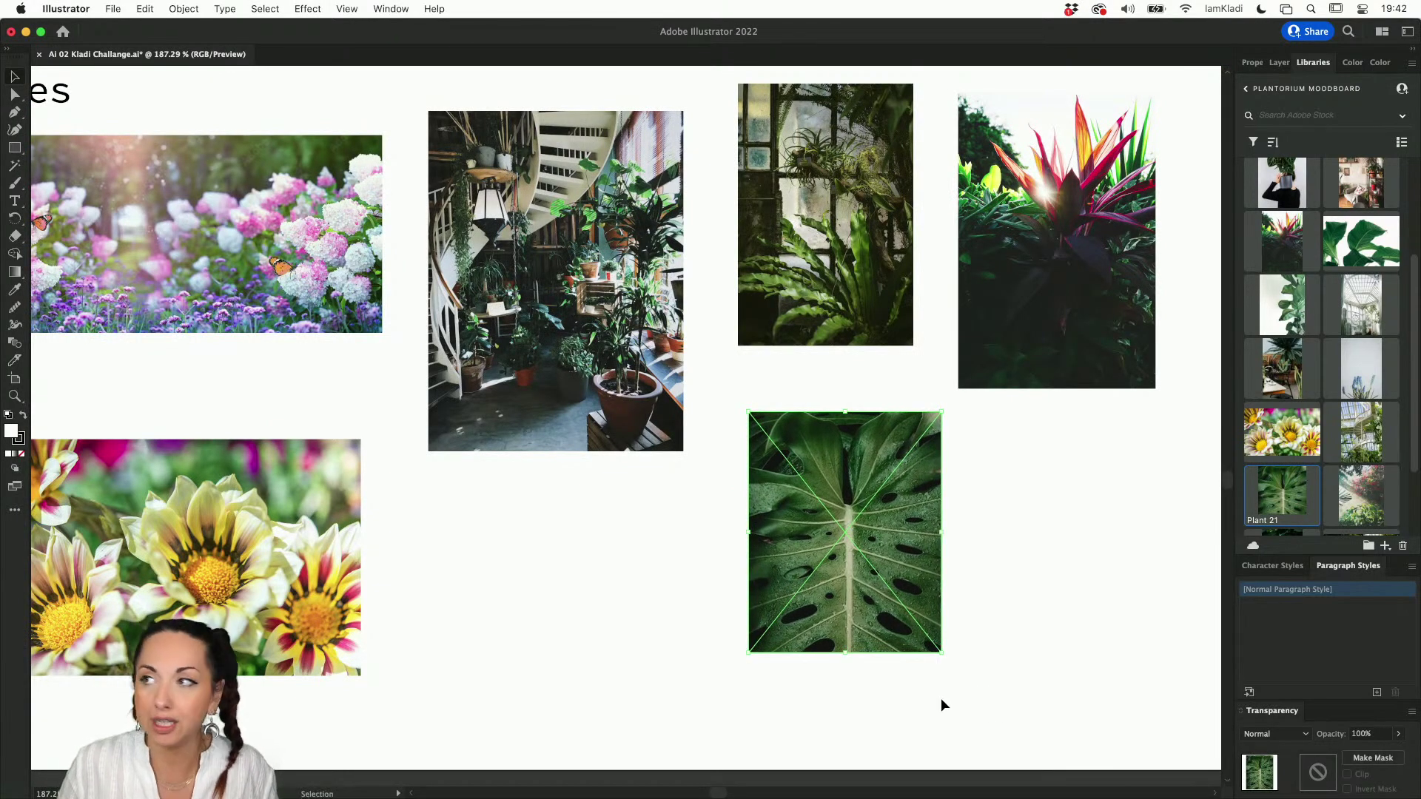
click(1051, 641)
scroll(1051, 641, down, 3)
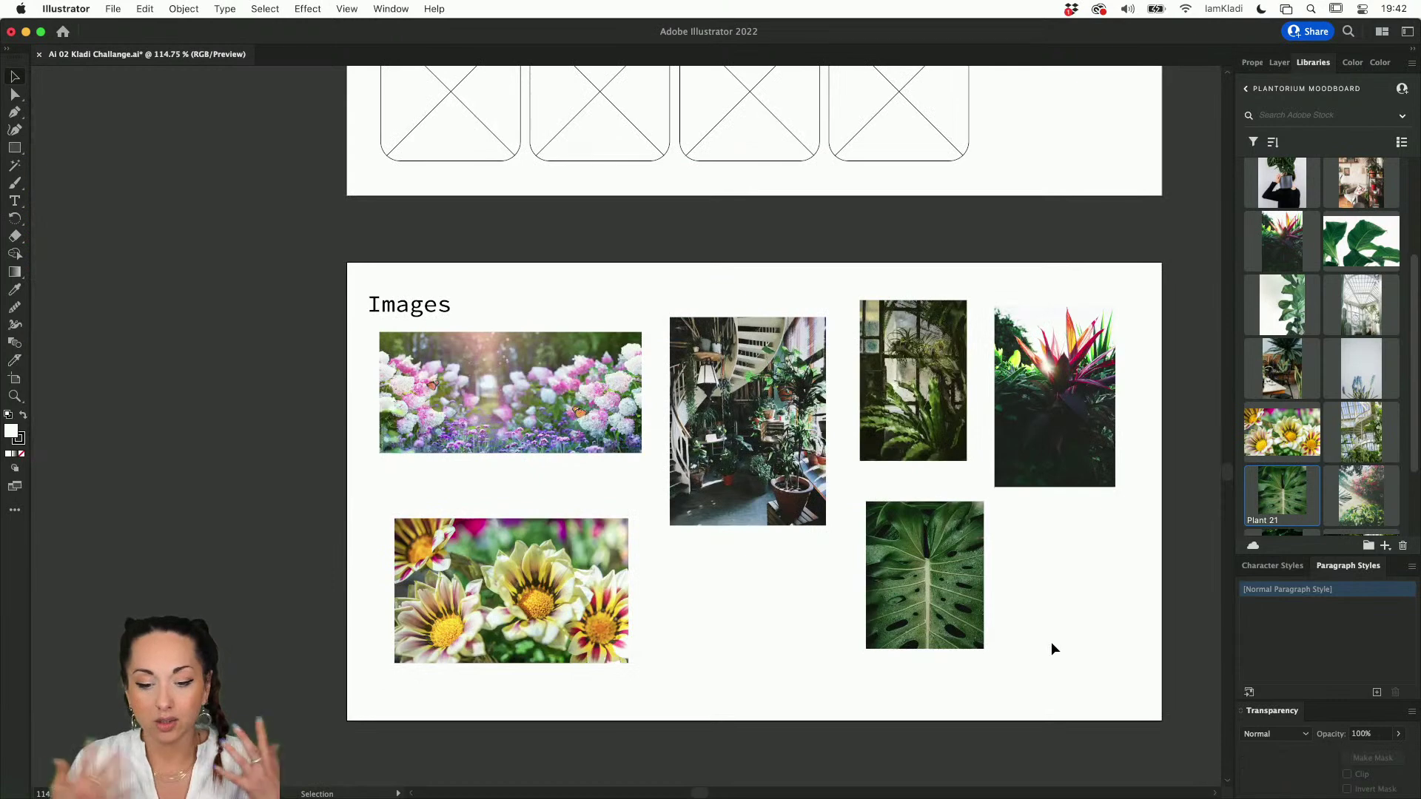
Step: Place Plant 23 from the library at a small size below Plant 02, between Plant 16 and Plant 21
scroll(1340, 404, down, 3)
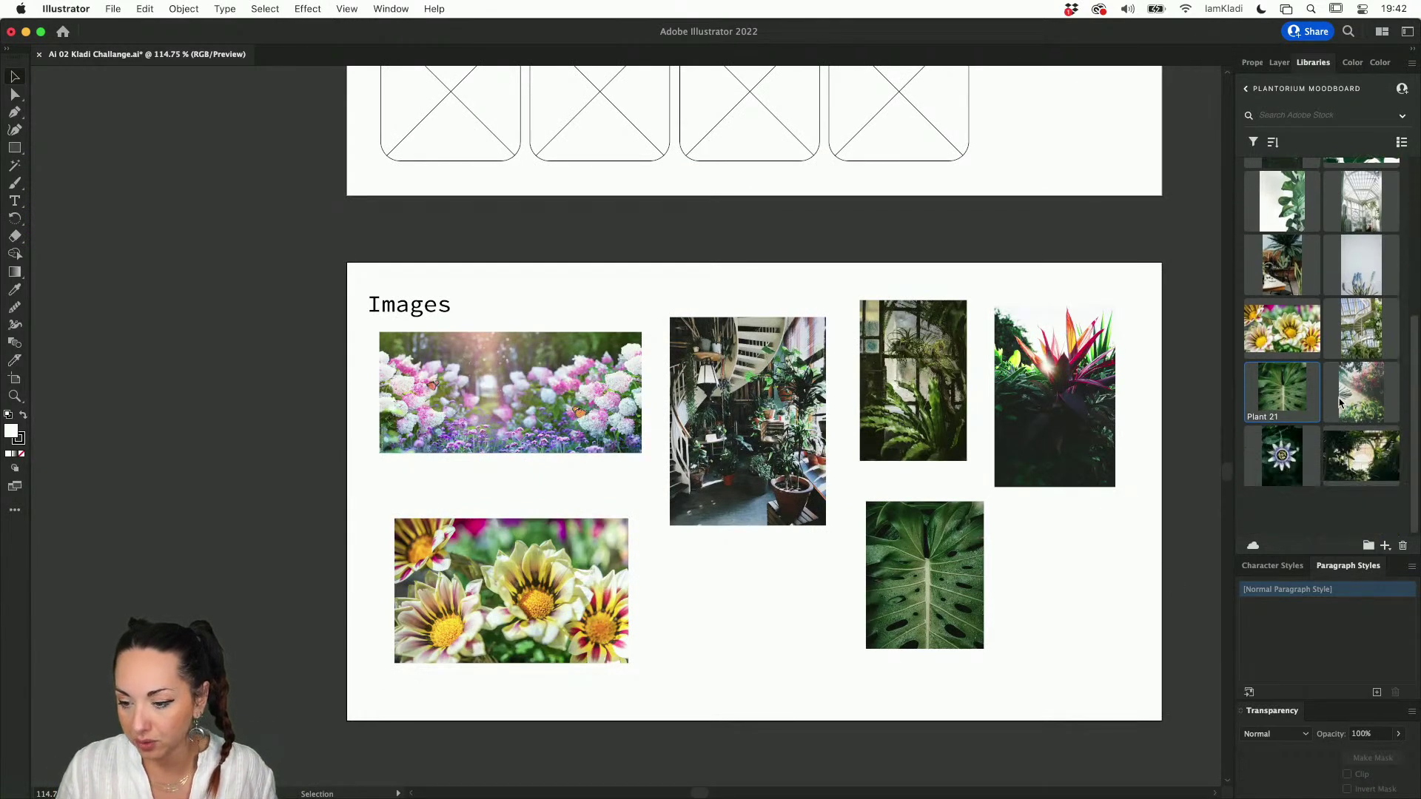
drag(1282, 455, 868, 715)
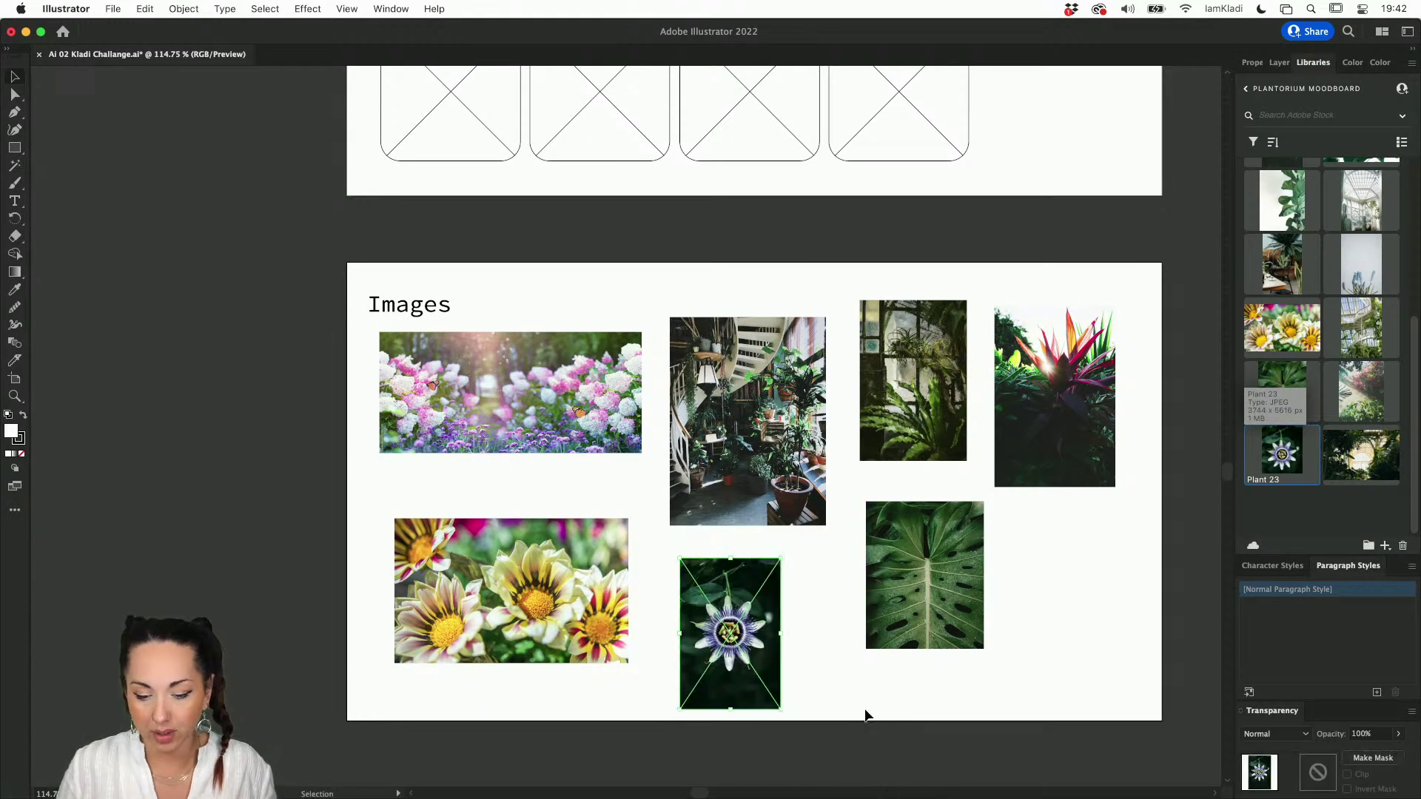
click(816, 675)
scroll(815, 669, right, 3)
scroll(816, 673, down, 3)
scroll(815, 676, up, 5)
scroll(815, 677, up, 1)
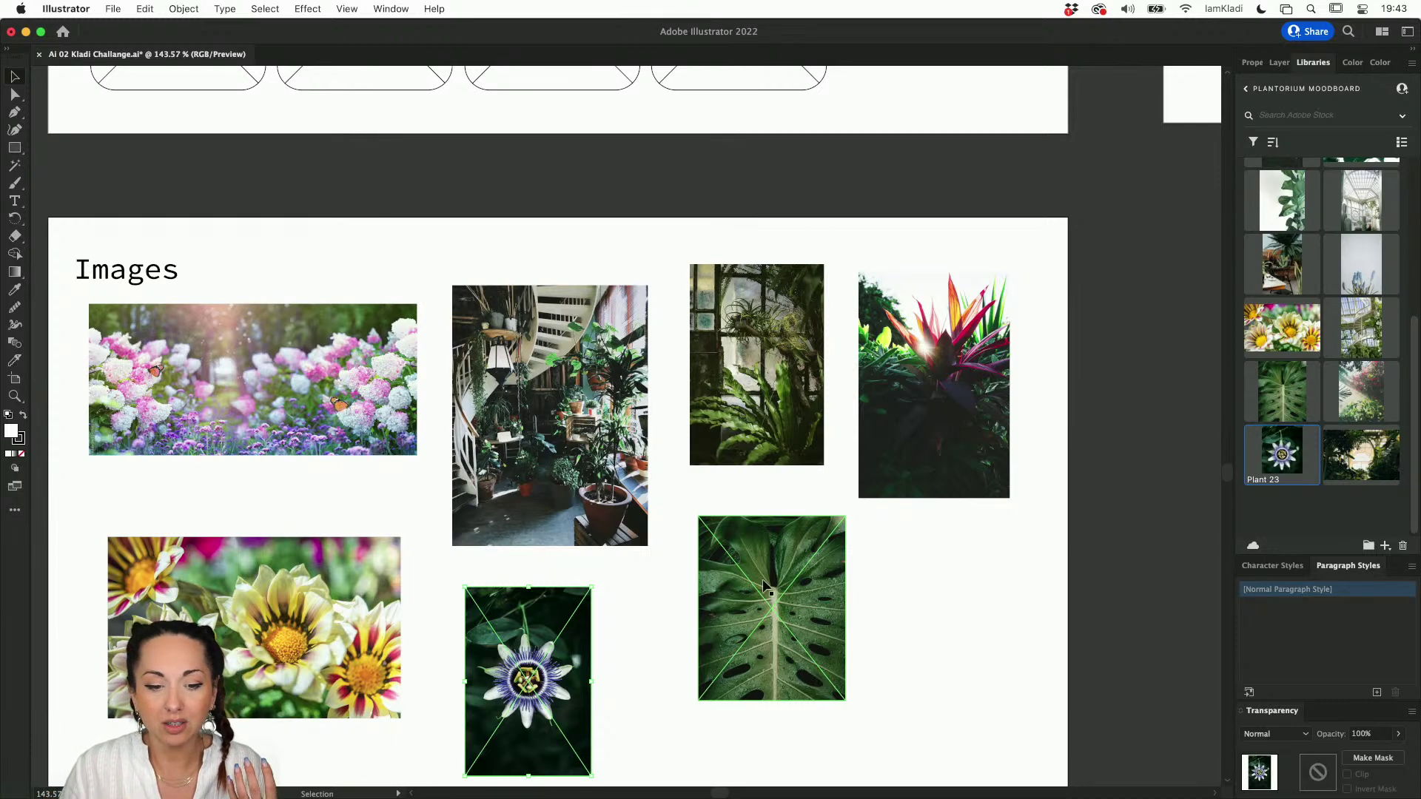
Step: Move the Plant 02 picture slightly higher, between the hydrangea picture and Plant 03
mouse_move(580, 447)
mouse_down()
mouse_move(570, 379)
mouse_move(594, 397)
mouse_move(590, 423)
mouse_up()
scroll(607, 425, up, 3)
click(606, 423)
scroll(604, 418, up, 3)
key(a)
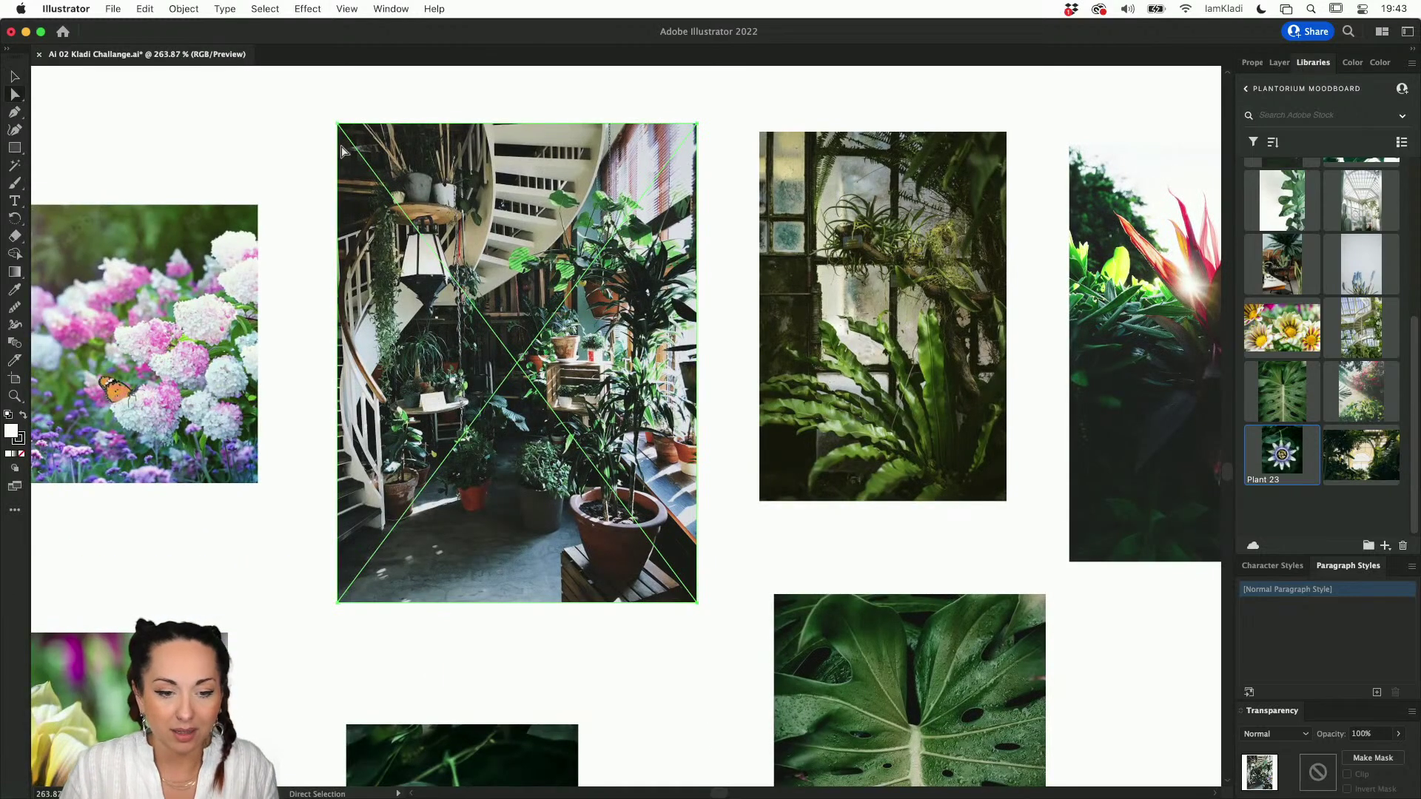
drag(334, 127, 279, 130)
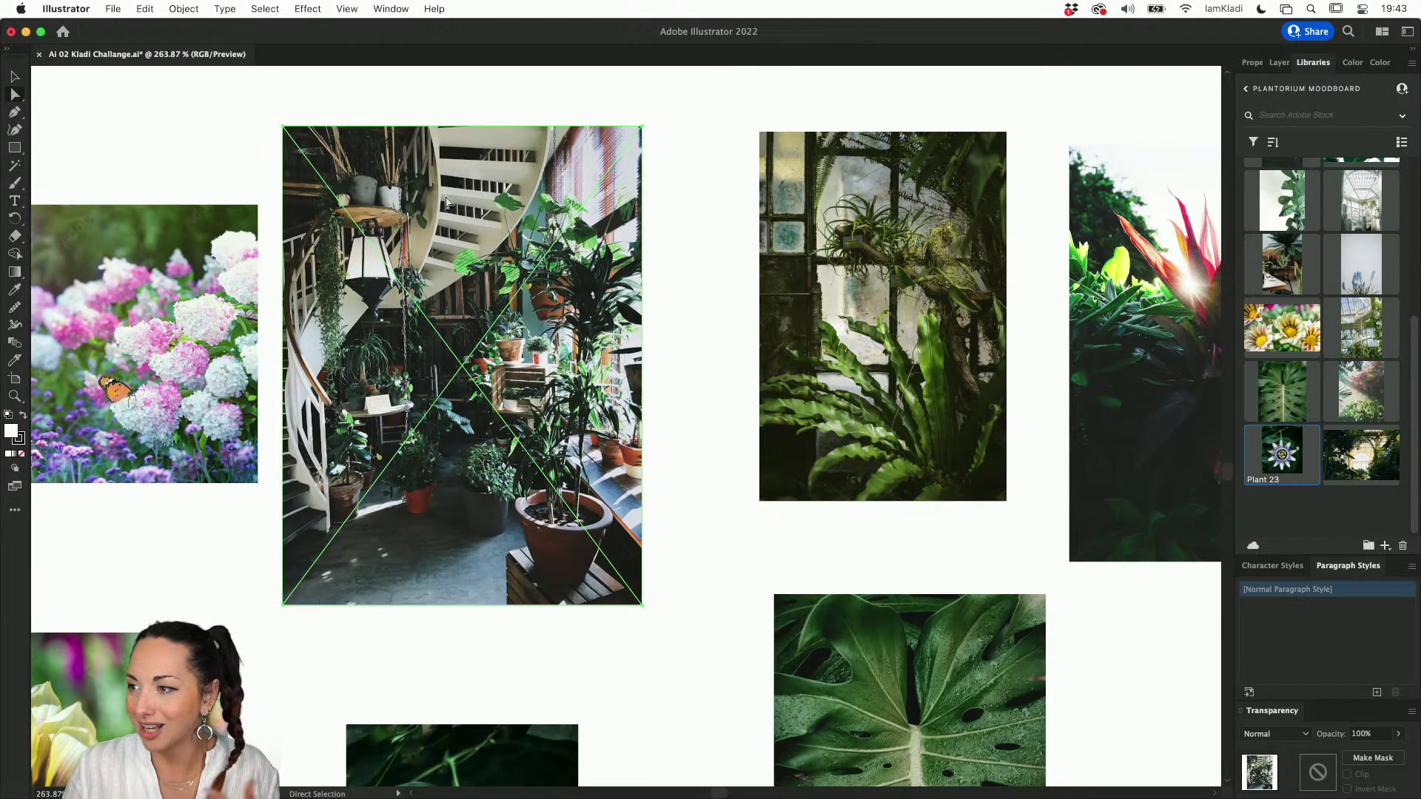
key(super+z)
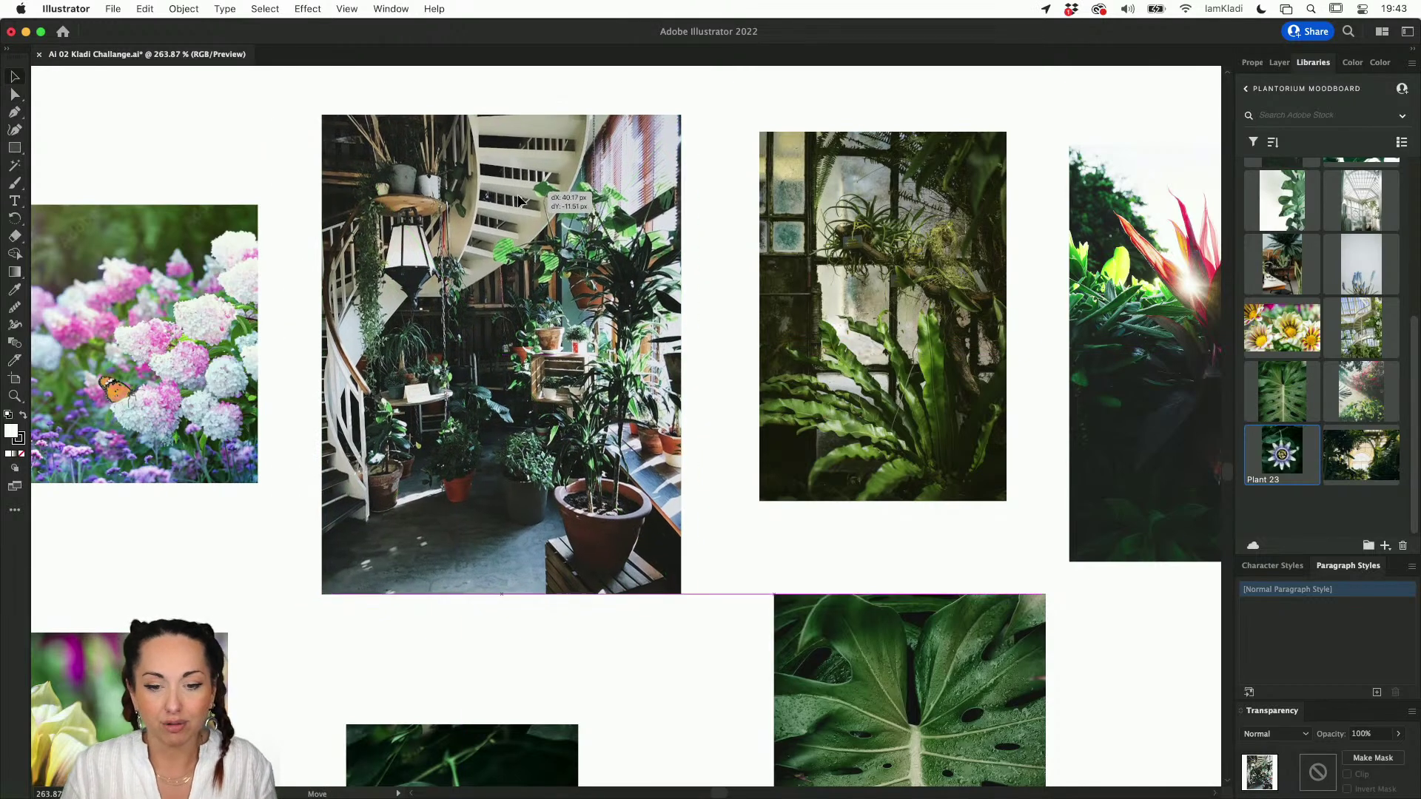
key(v)
key(super+shift+a)
Step: Look over all the artboards and examine the passion flower picture on the Images artboard up close
scroll(518, 201, down, 1)
scroll(669, 296, down, 3)
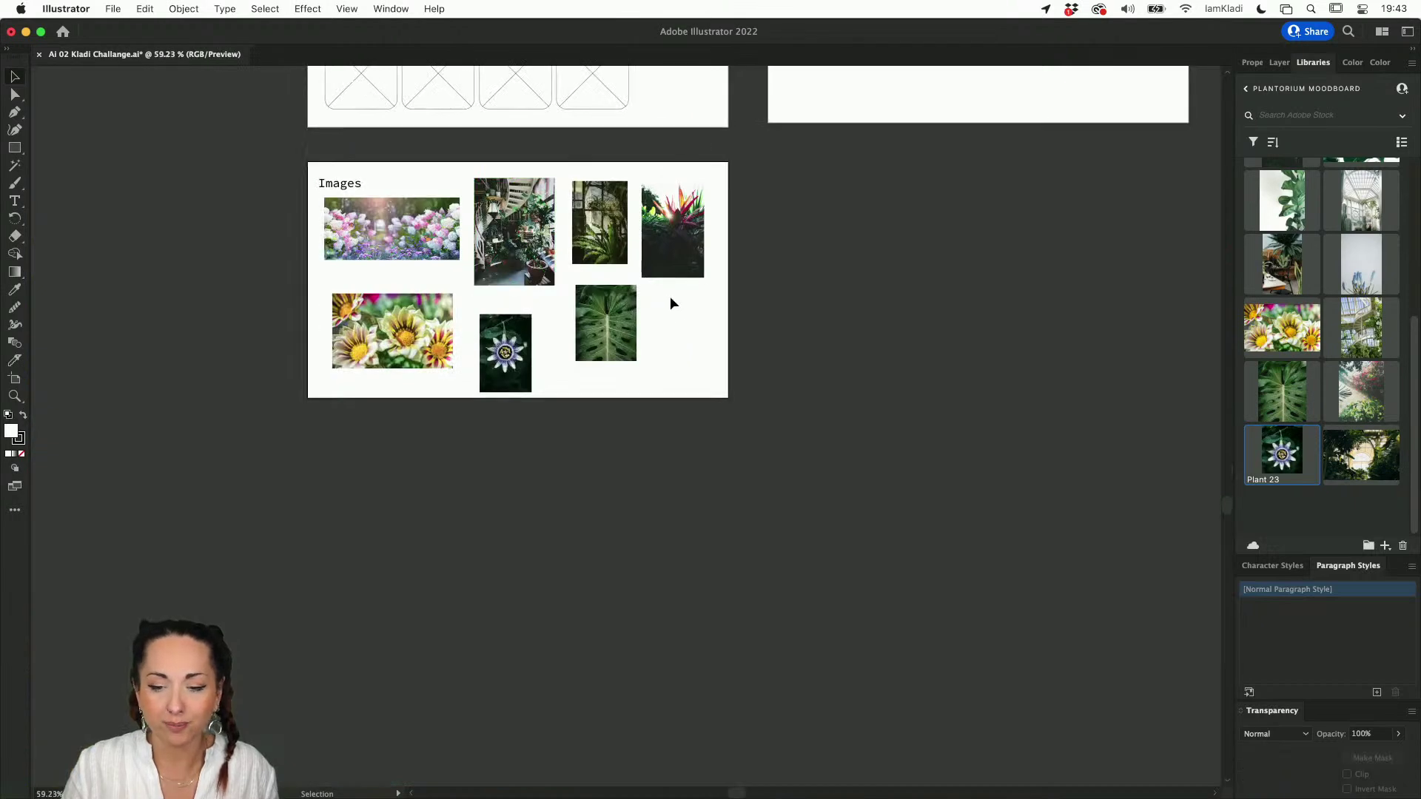
key(super+alt+0)
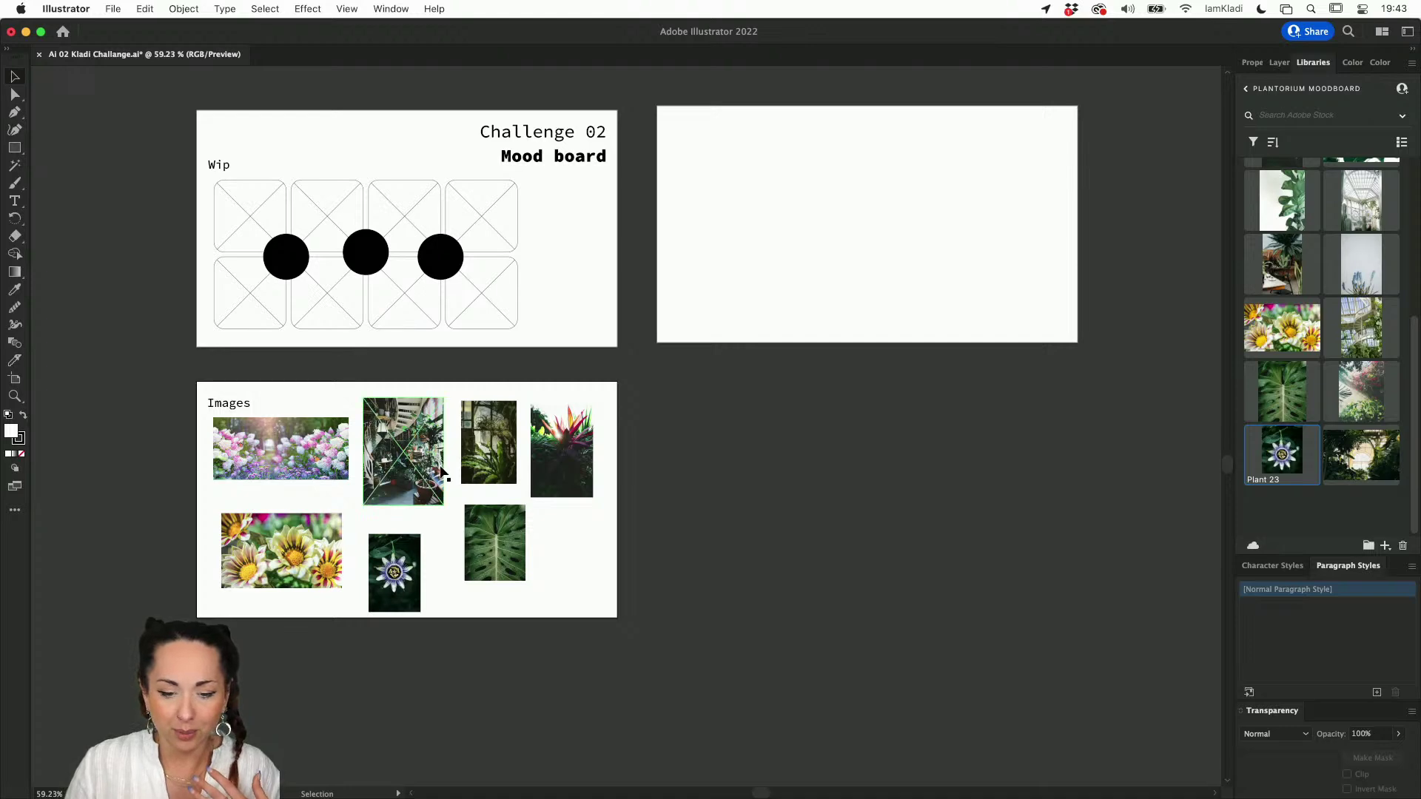
scroll(374, 590, up, 1)
scroll(373, 590, up, 10)
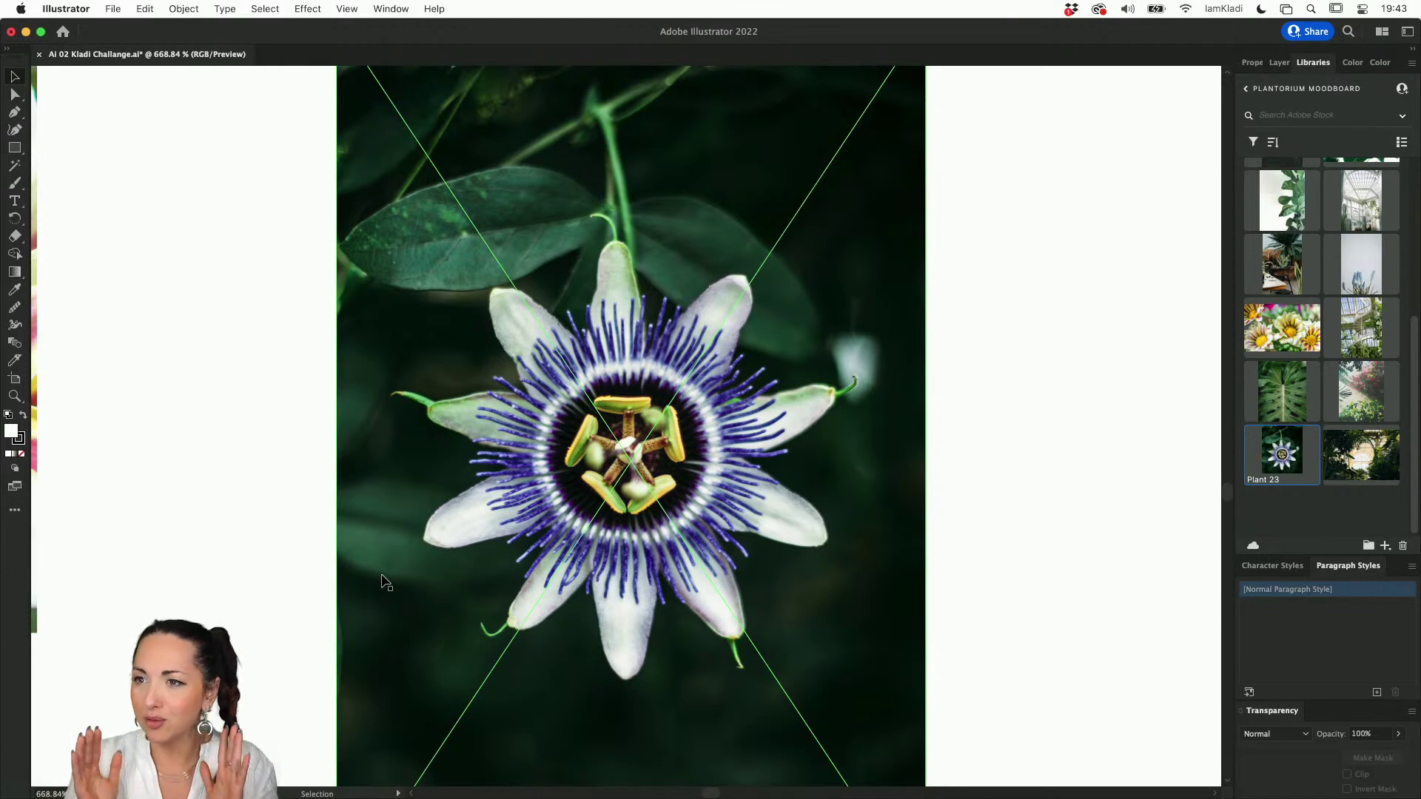
scroll(385, 582, down, 5)
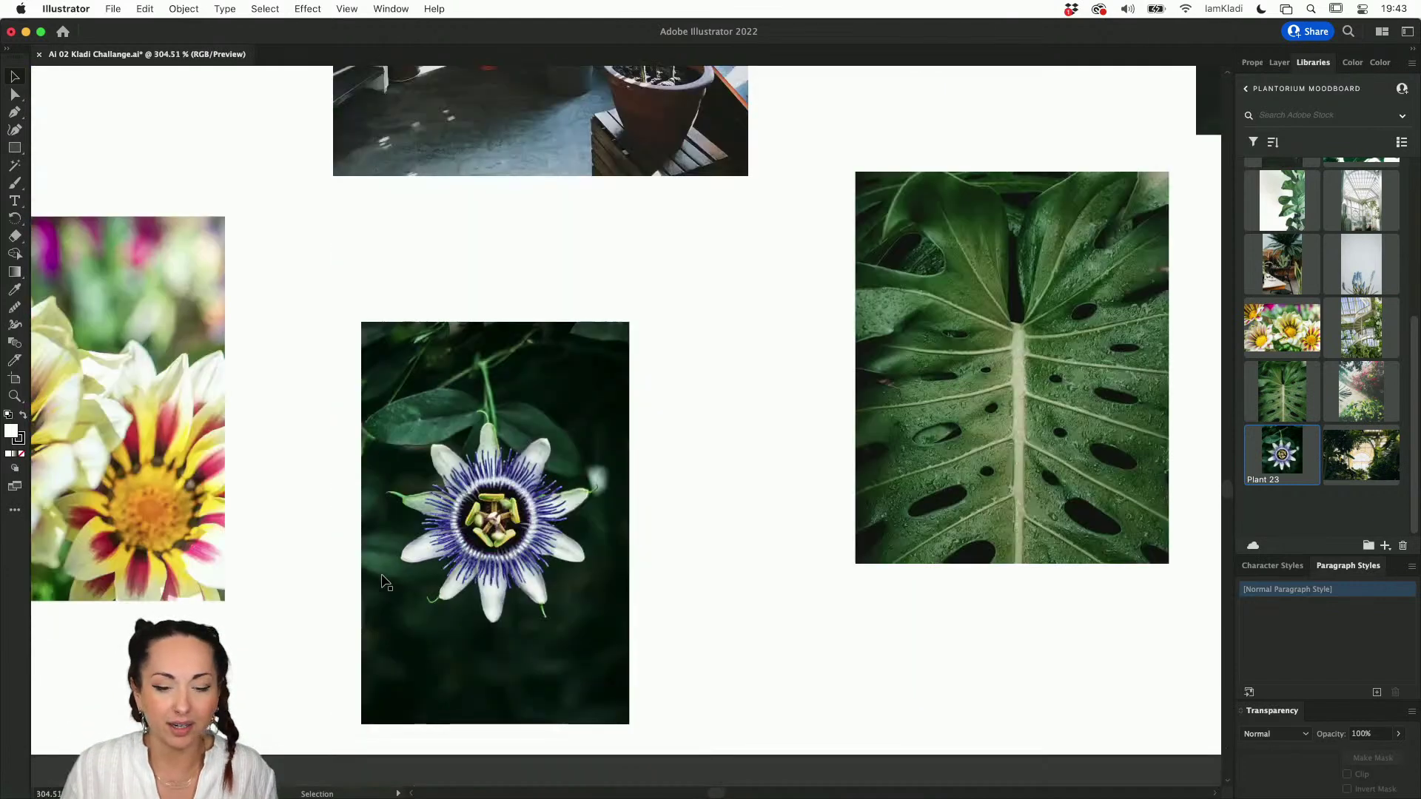
scroll(459, 572, down, 3)
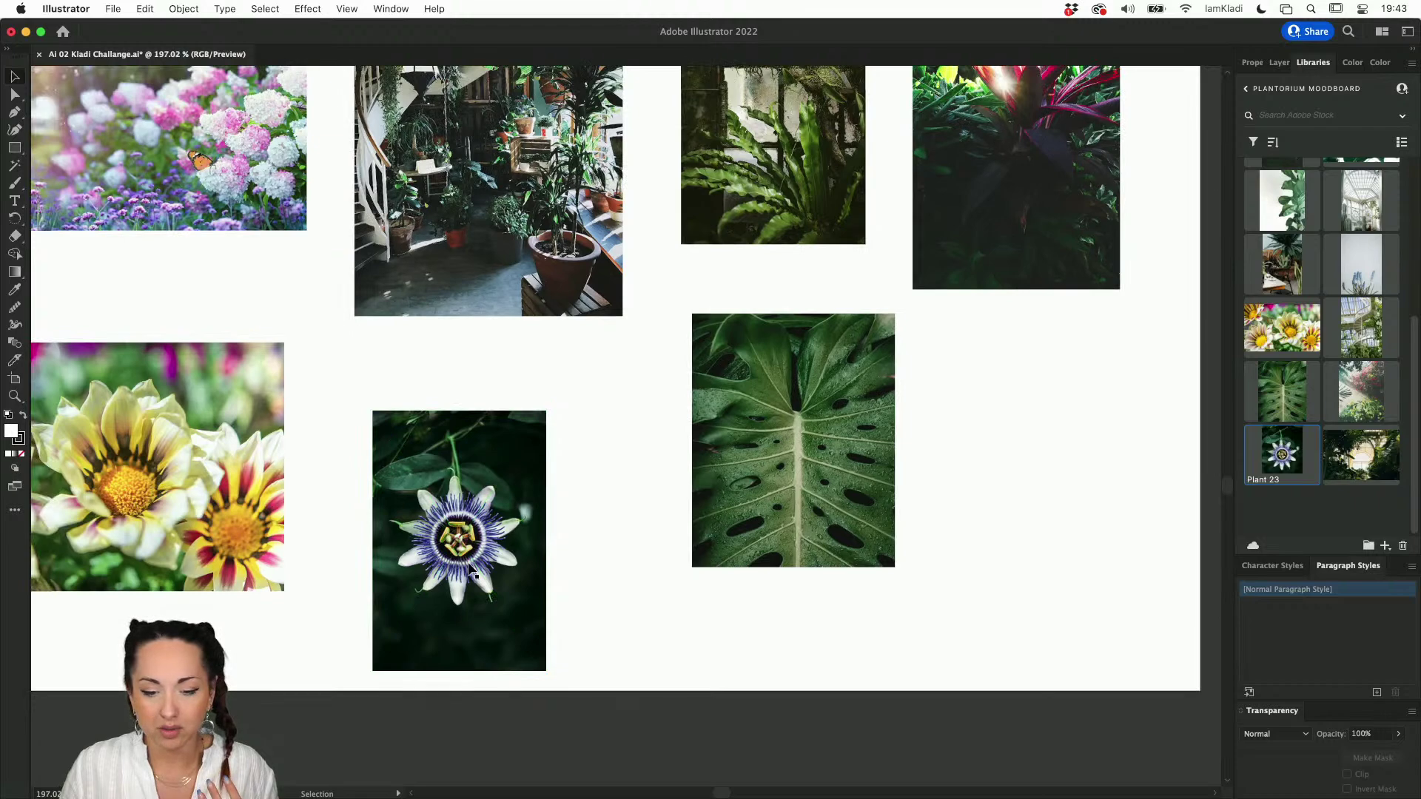
scroll(469, 569, right, 2)
scroll(469, 568, up, 1)
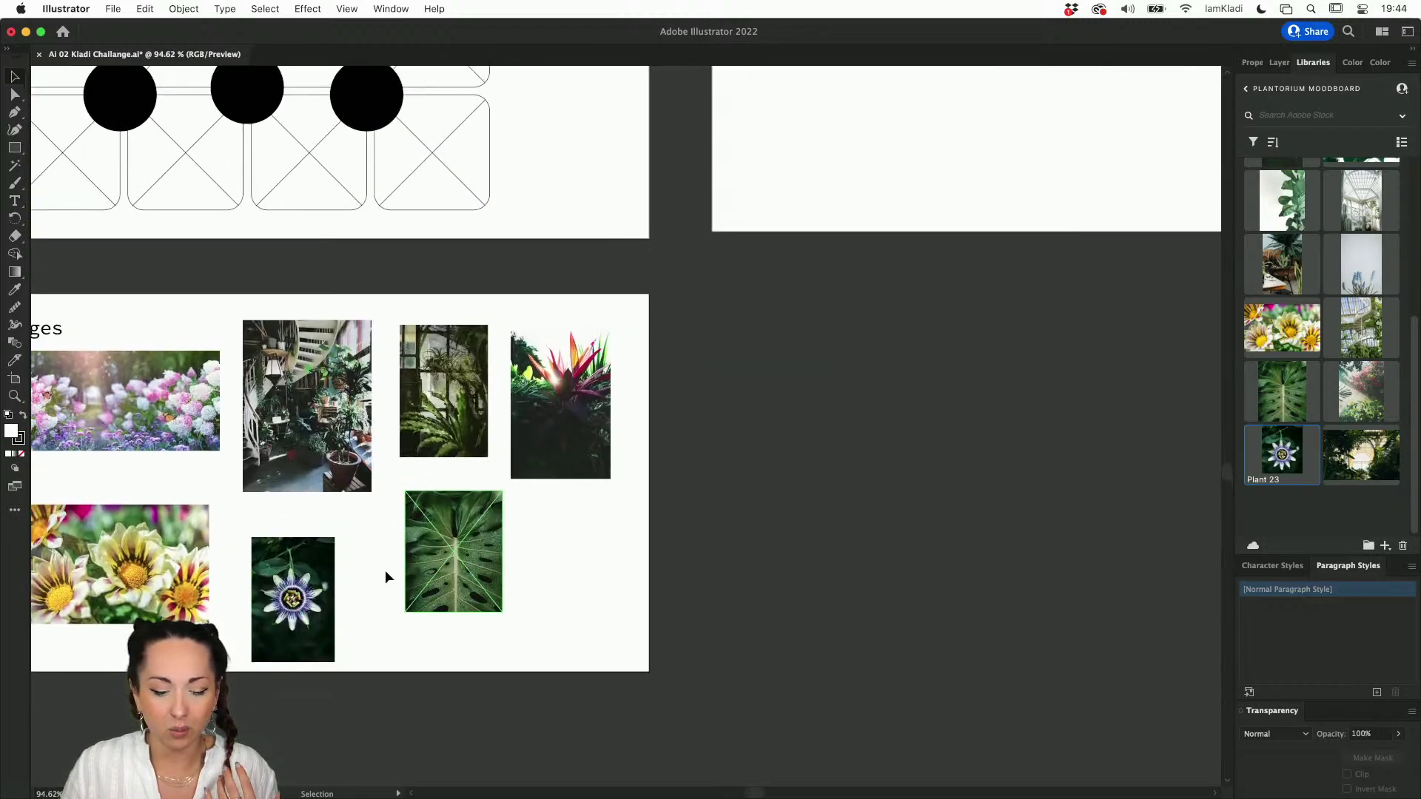
Step: Move the passion flower picture slightly up, closer to Plant 02 on the Images artboard
drag(307, 593, 298, 563)
scroll(298, 563, down, 2)
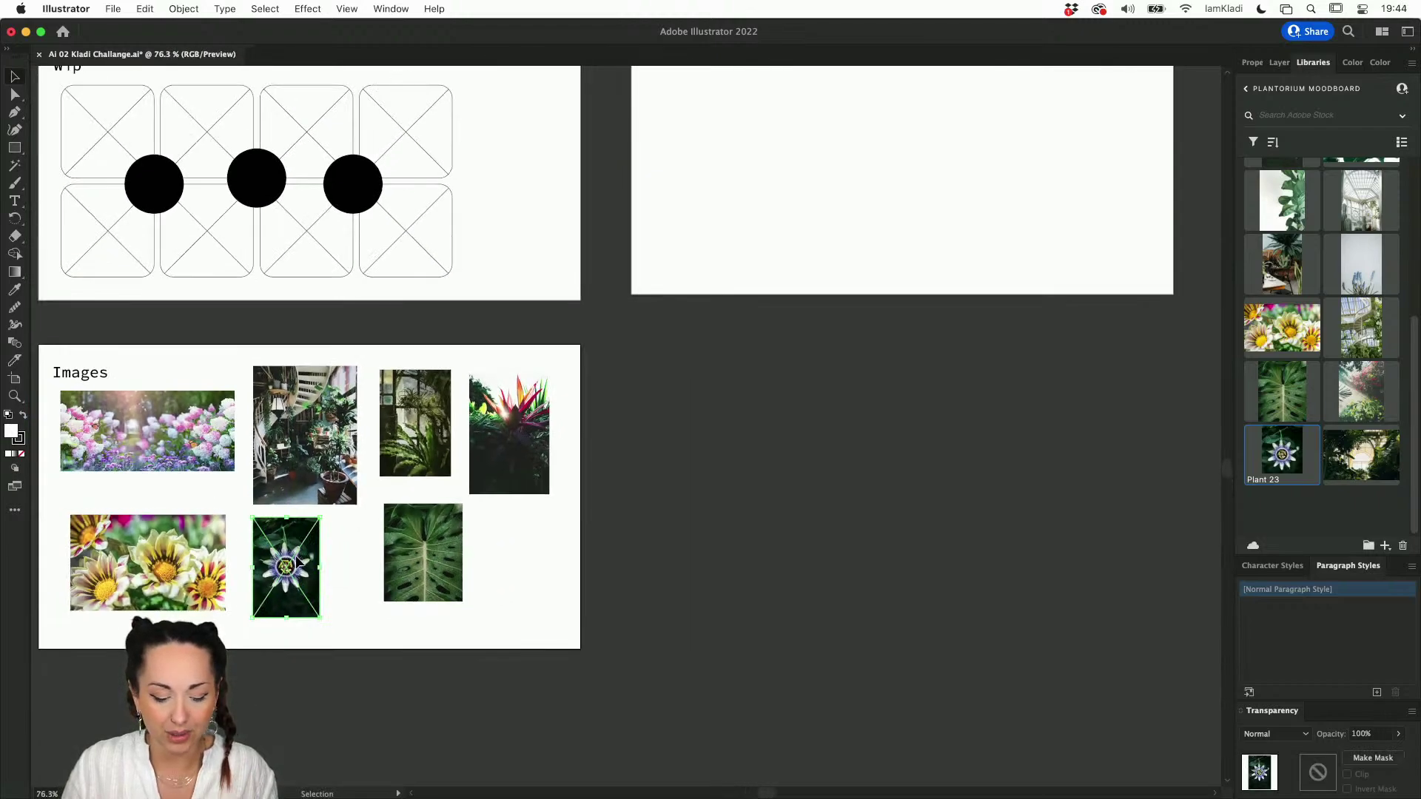
scroll(833, 233, up, 4)
scroll(833, 234, right, 1)
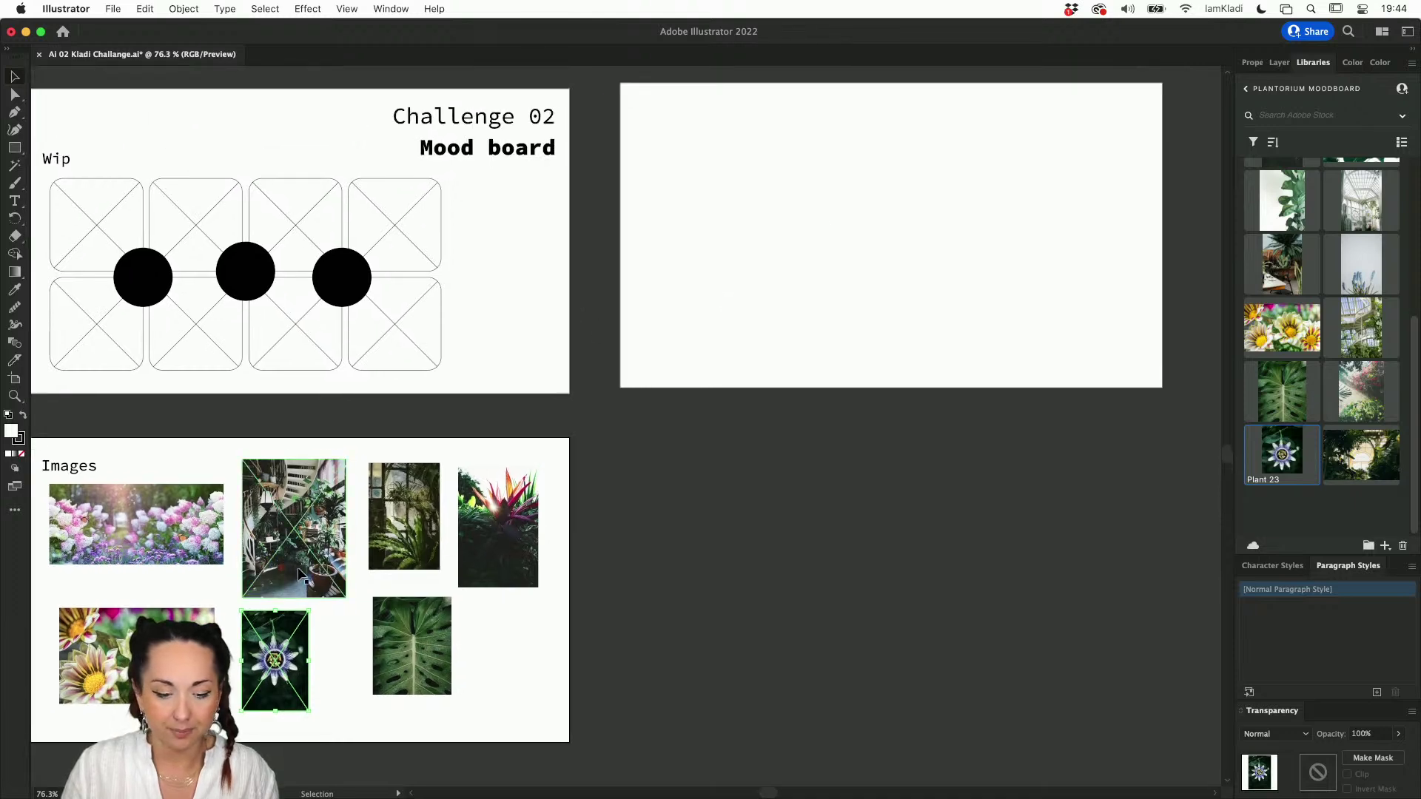
drag(292, 652, 301, 651)
drag(847, 302, 788, 260)
key(super+z)
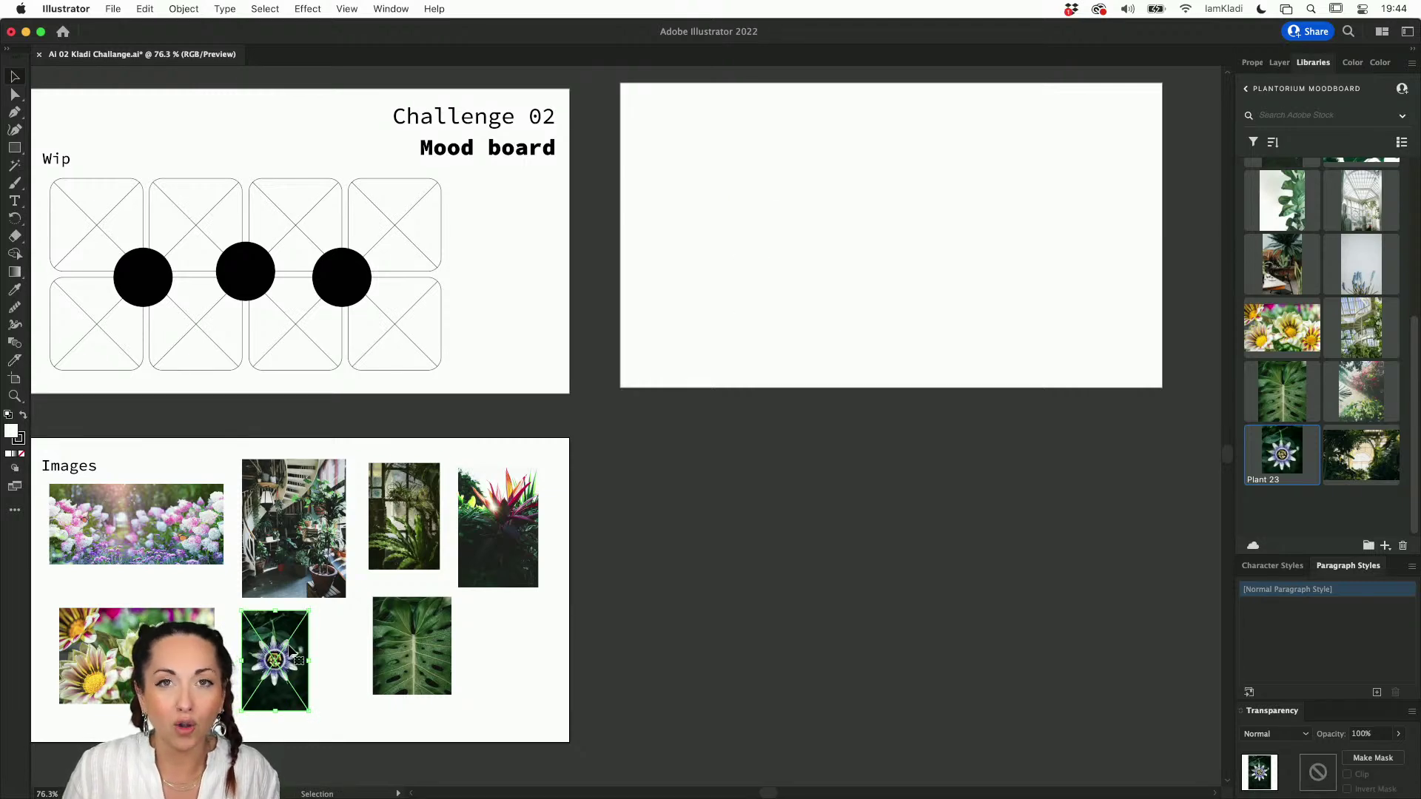
Step: Duplicate the passion flower picture onto the lower part of the empty artboard
drag(291, 651, 699, 311)
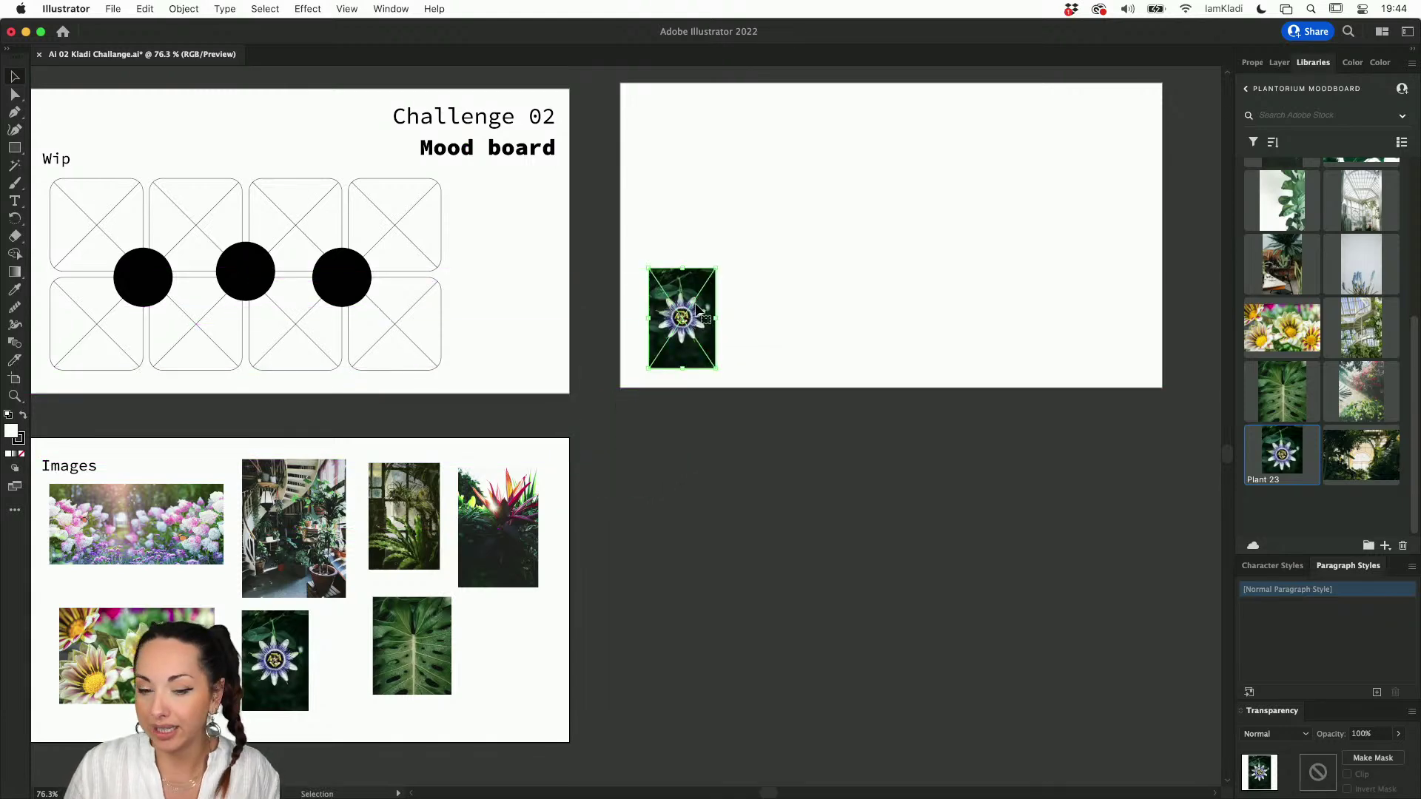
click(758, 305)
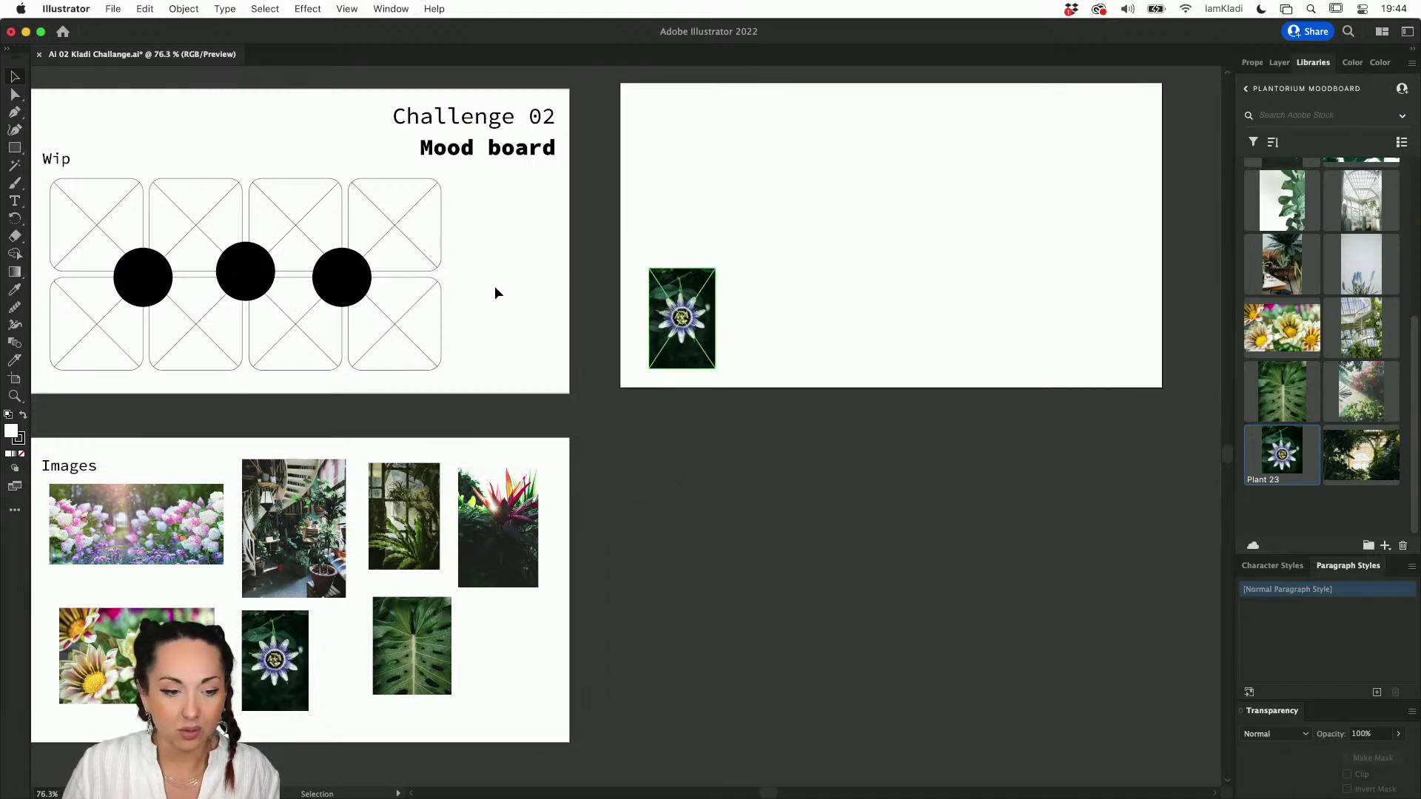
Step: Draw a white square over the middle of the passion flower copy, about as wide as the picture
click(15, 149)
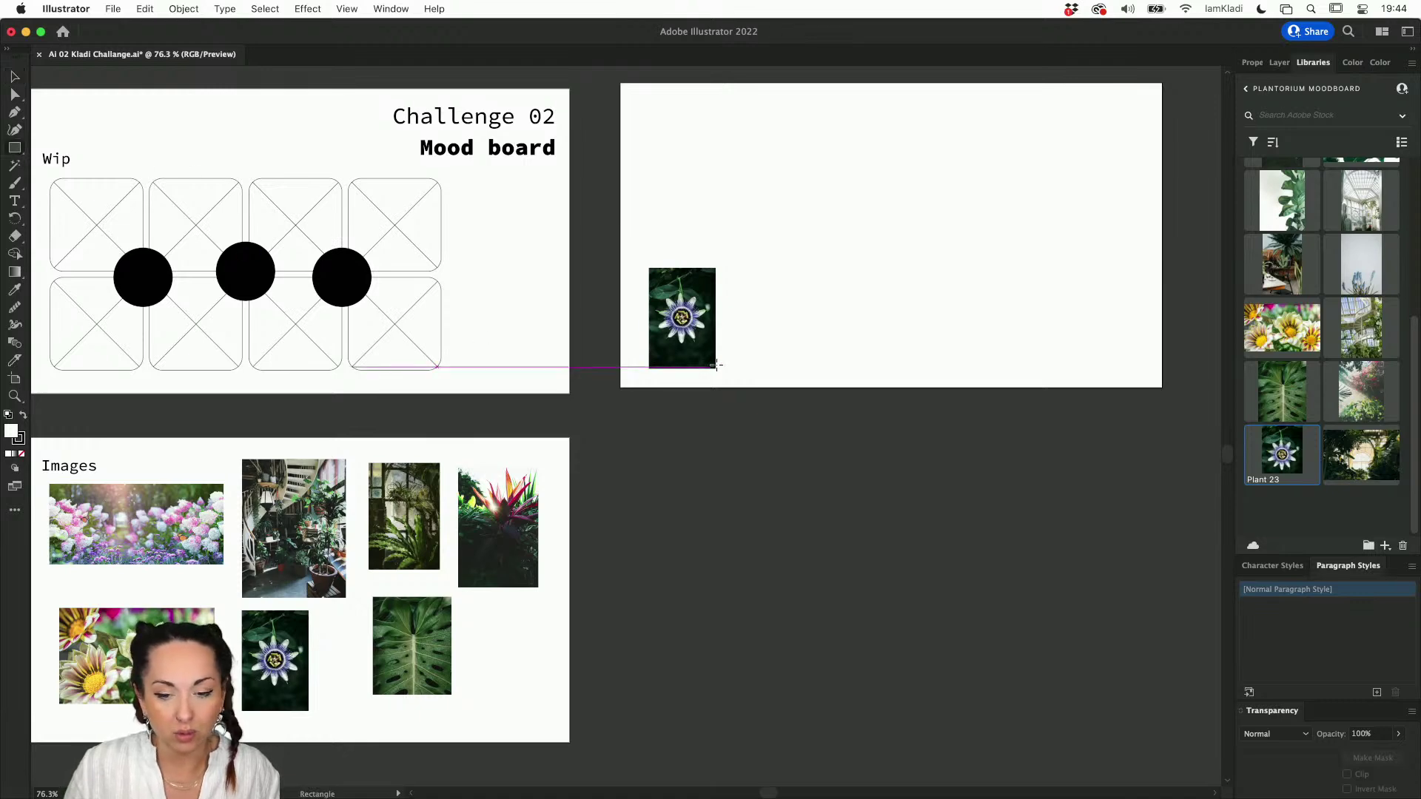
drag(649, 280, 712, 347)
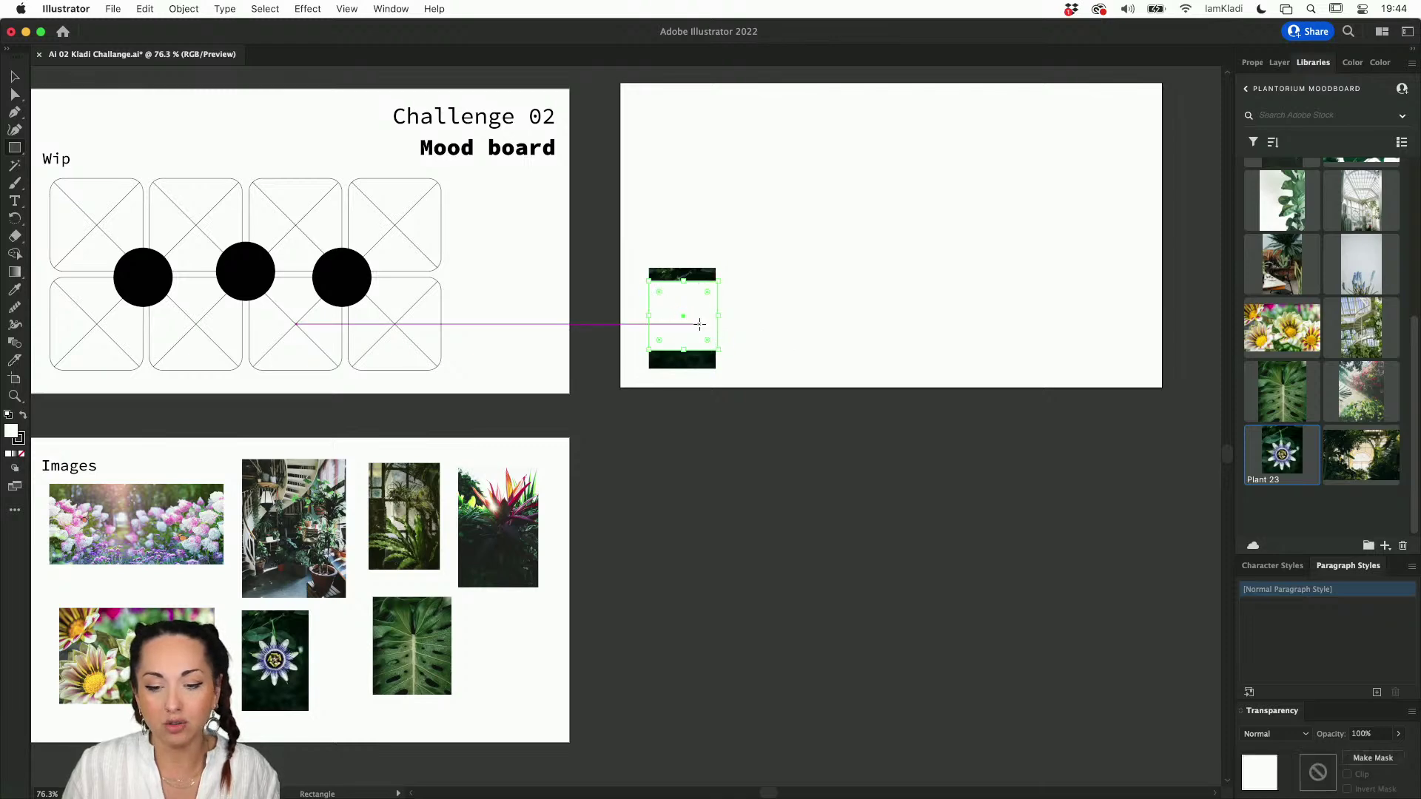
scroll(700, 324, up, 5)
key(cmd+z)
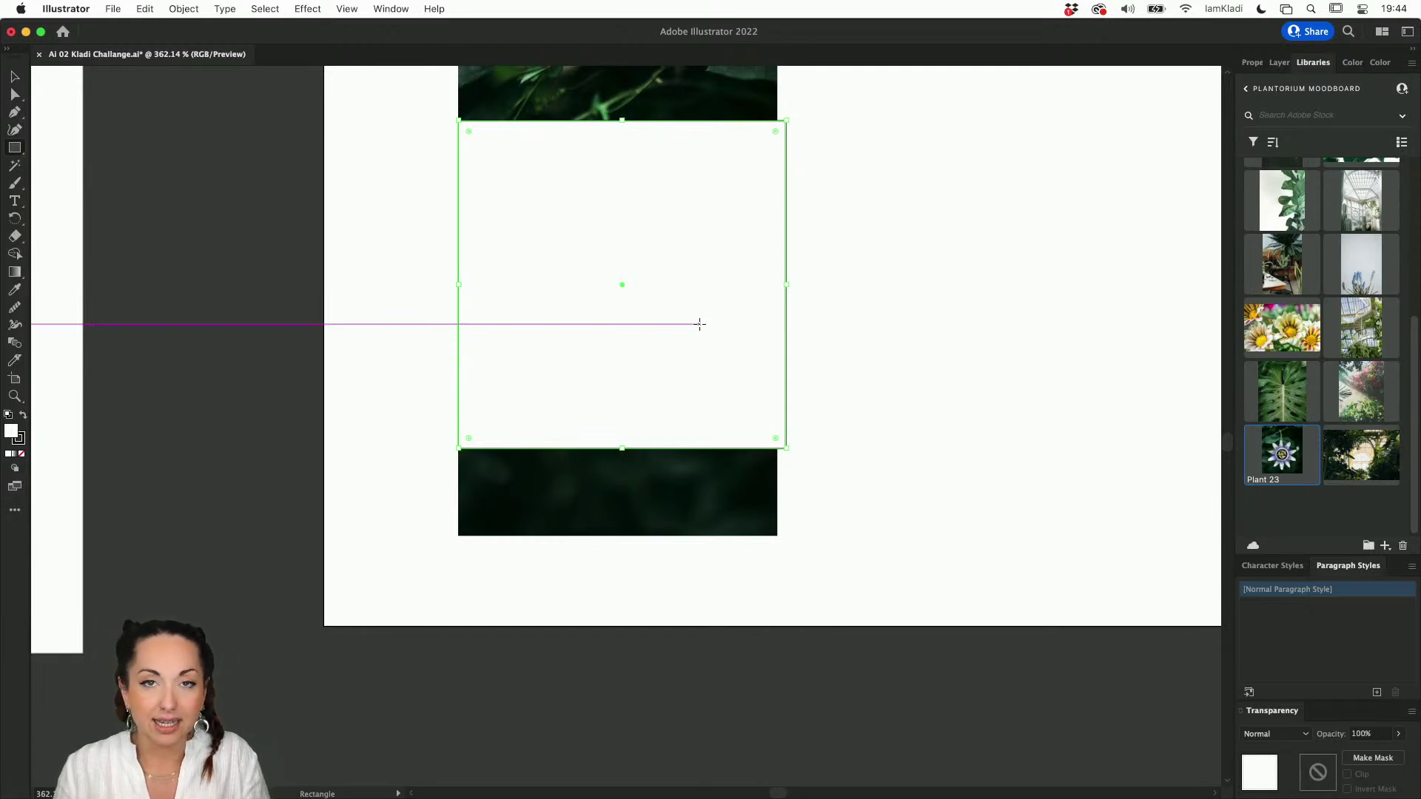
Step: Select the passion flower copy and the white square together and move them slightly down on their artboard
key(v)
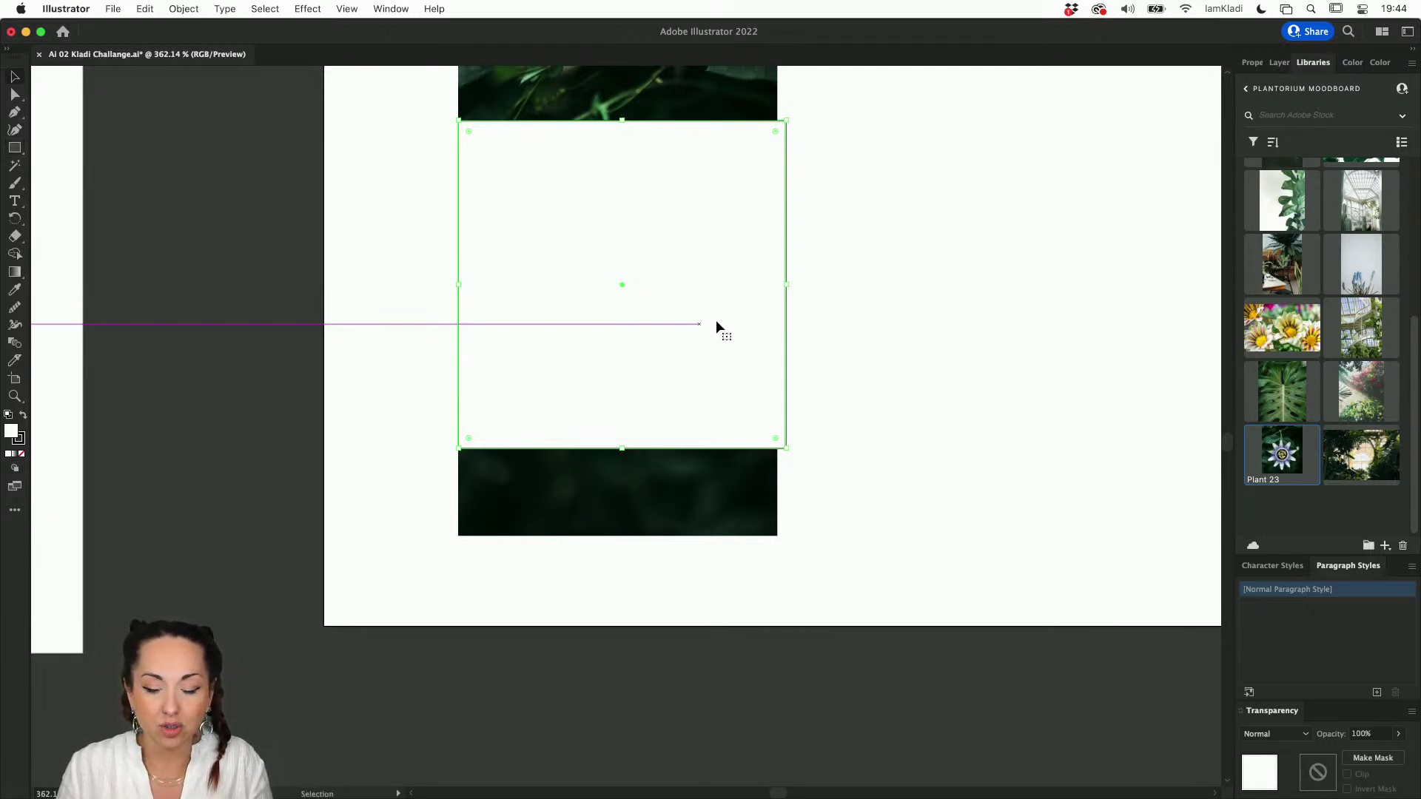
drag(867, 220, 630, 339)
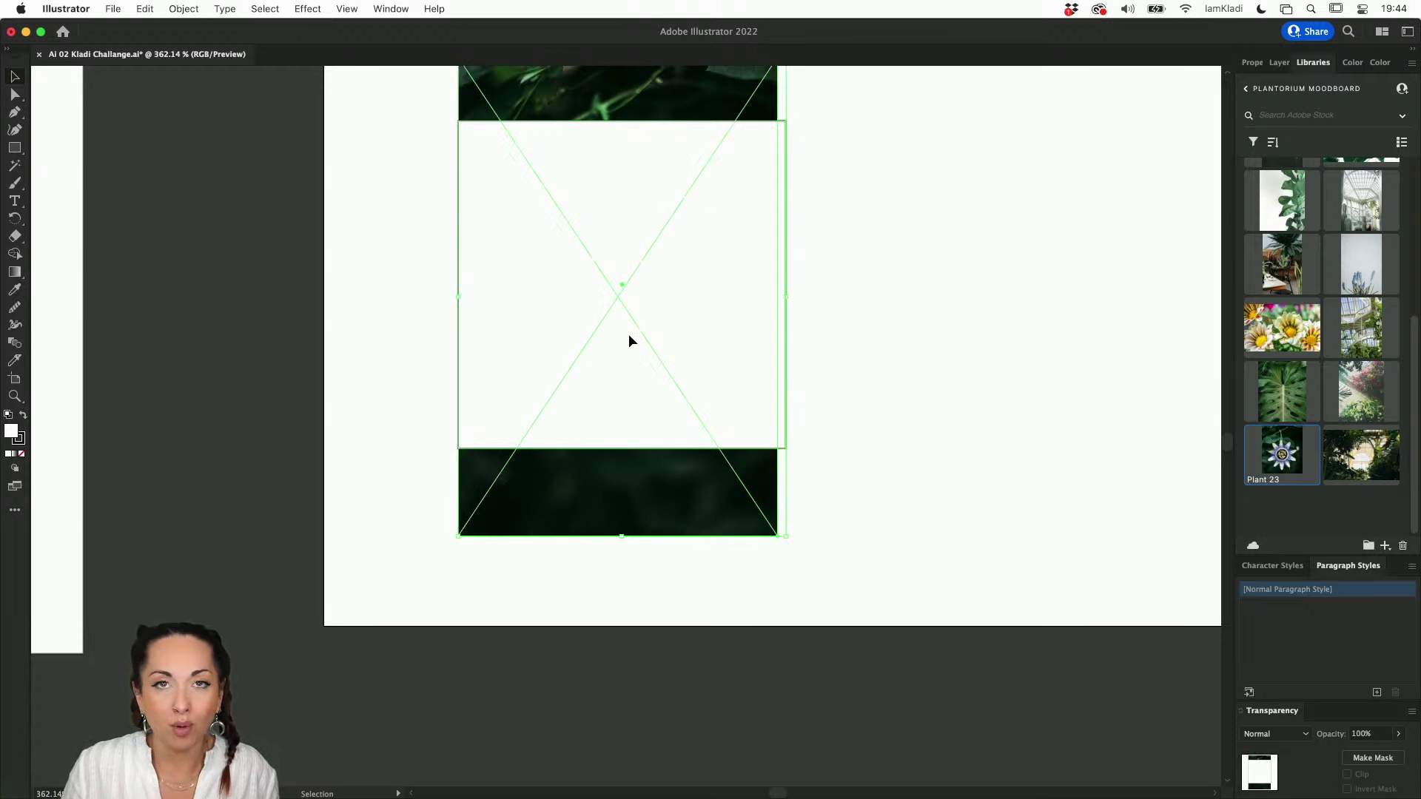
drag(695, 278, 688, 317)
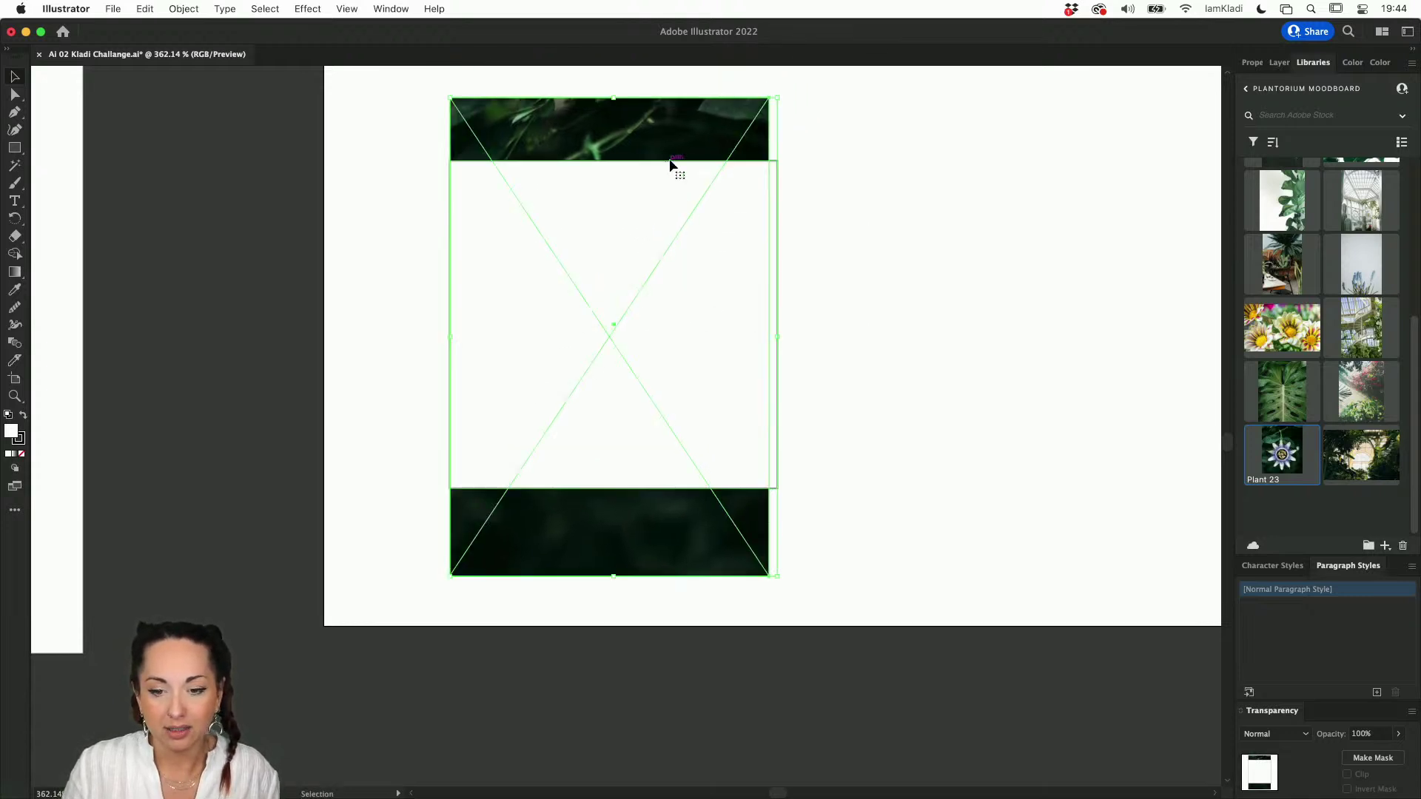
click(789, 197)
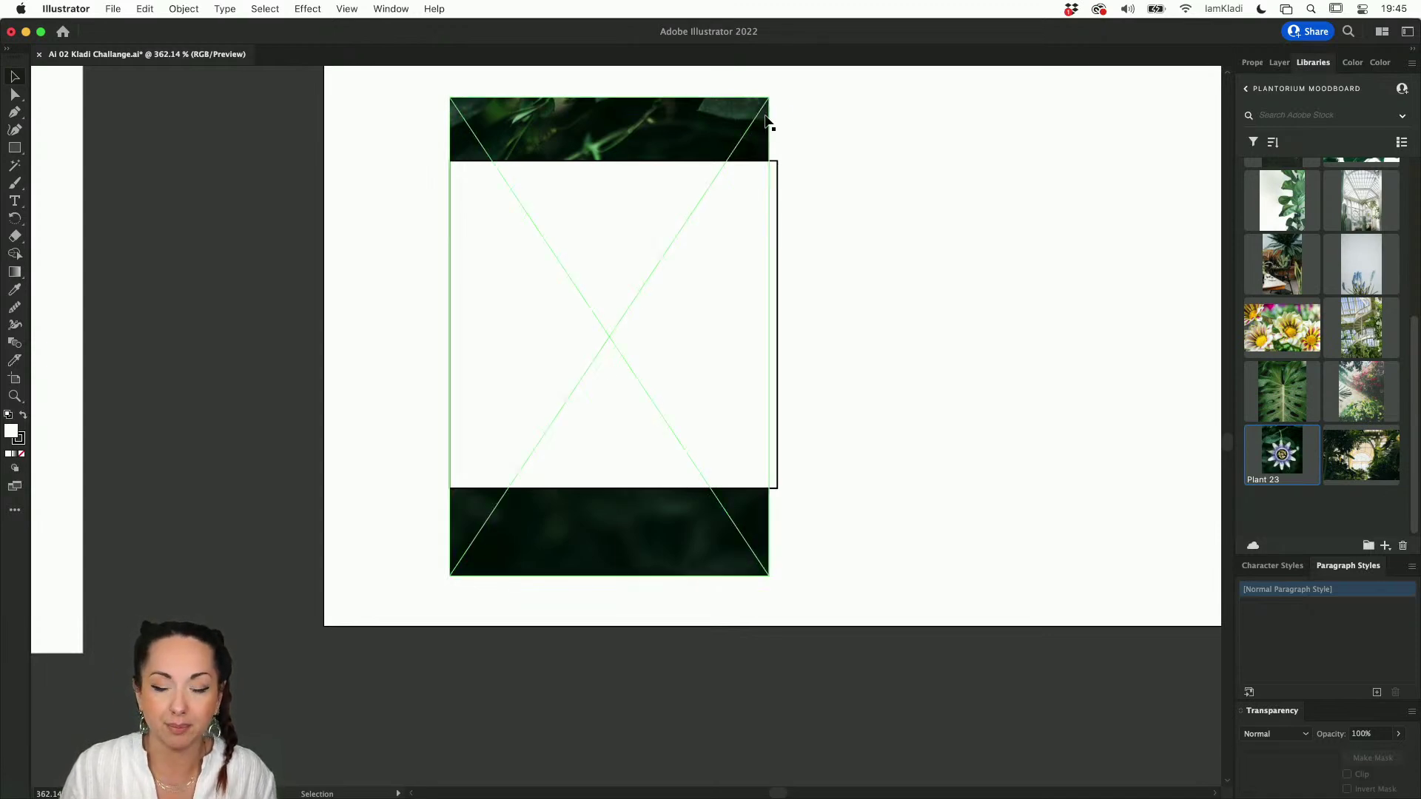
Step: Make a clipping mask from the white square and the passion flower copy, and undo it
click(741, 128)
click(851, 153)
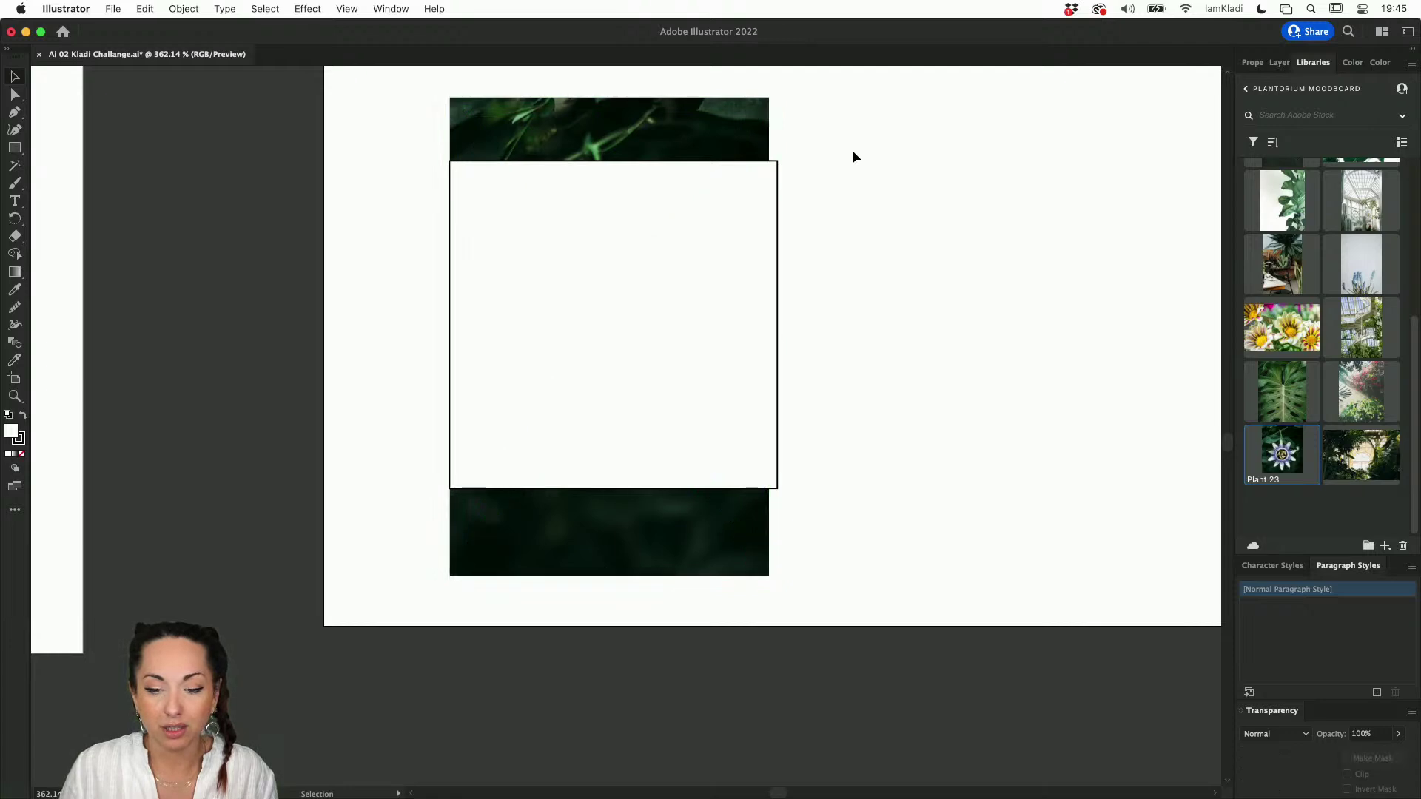
drag(854, 153, 657, 227)
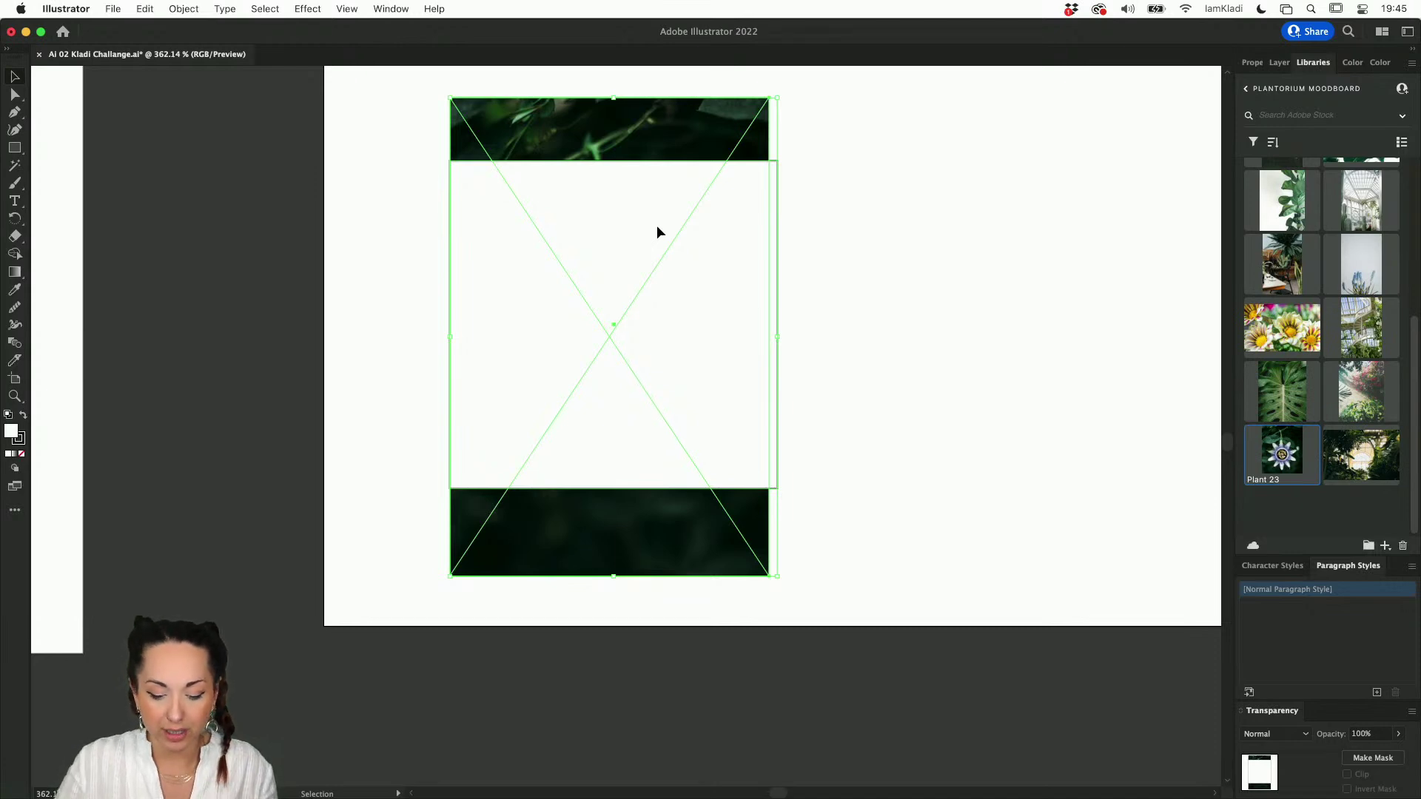
key(super+7)
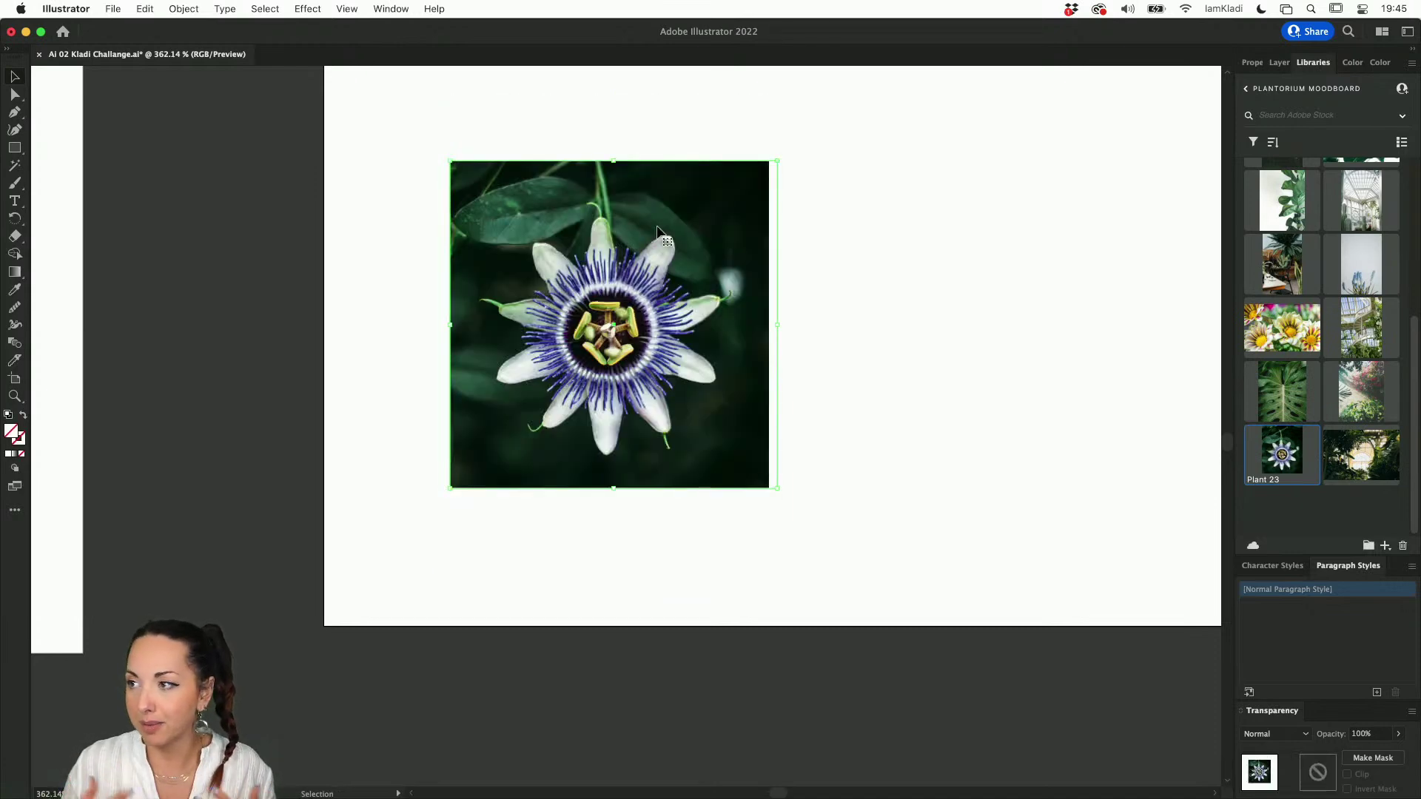
key(super+z)
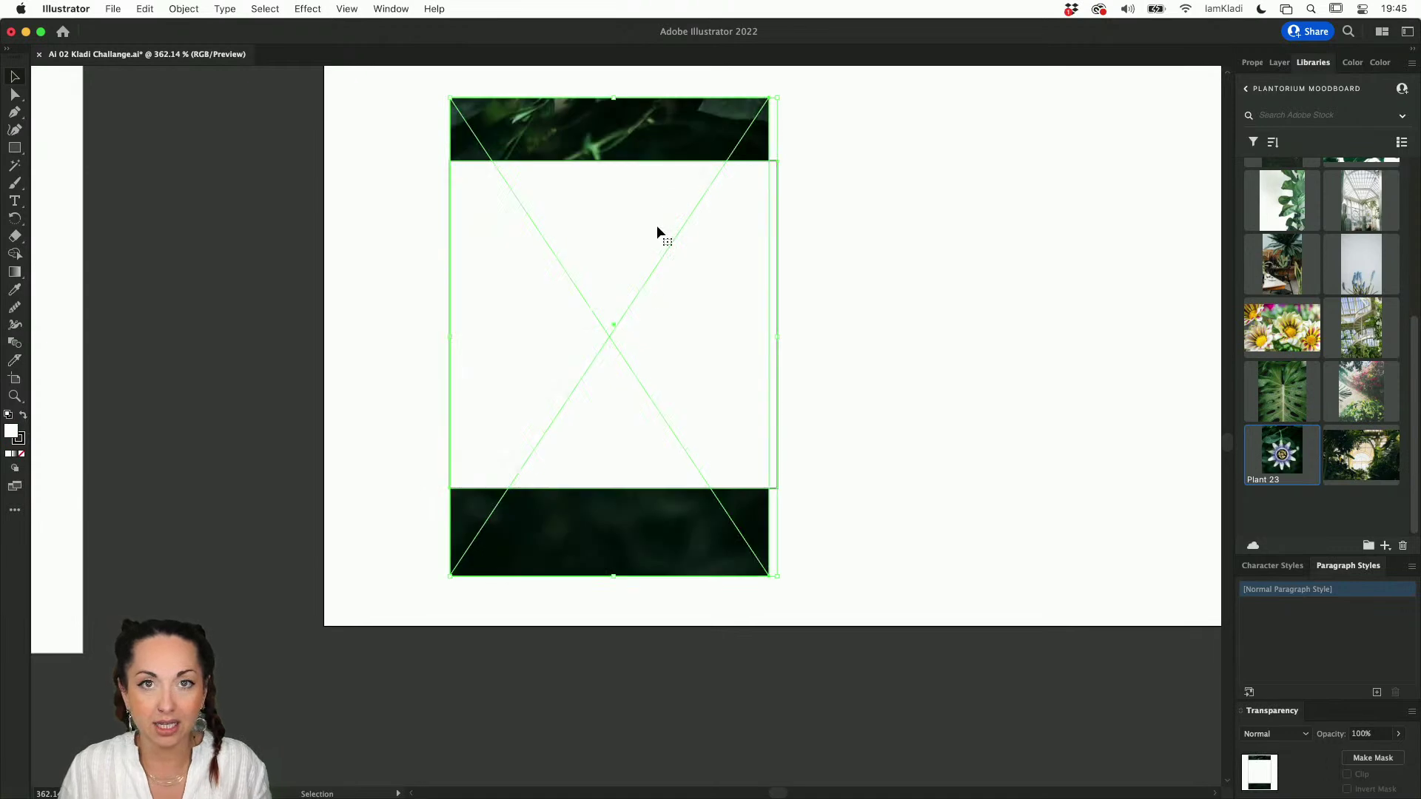
Step: Make a clipping mask from the white square and the passion flower copy
click(185, 8)
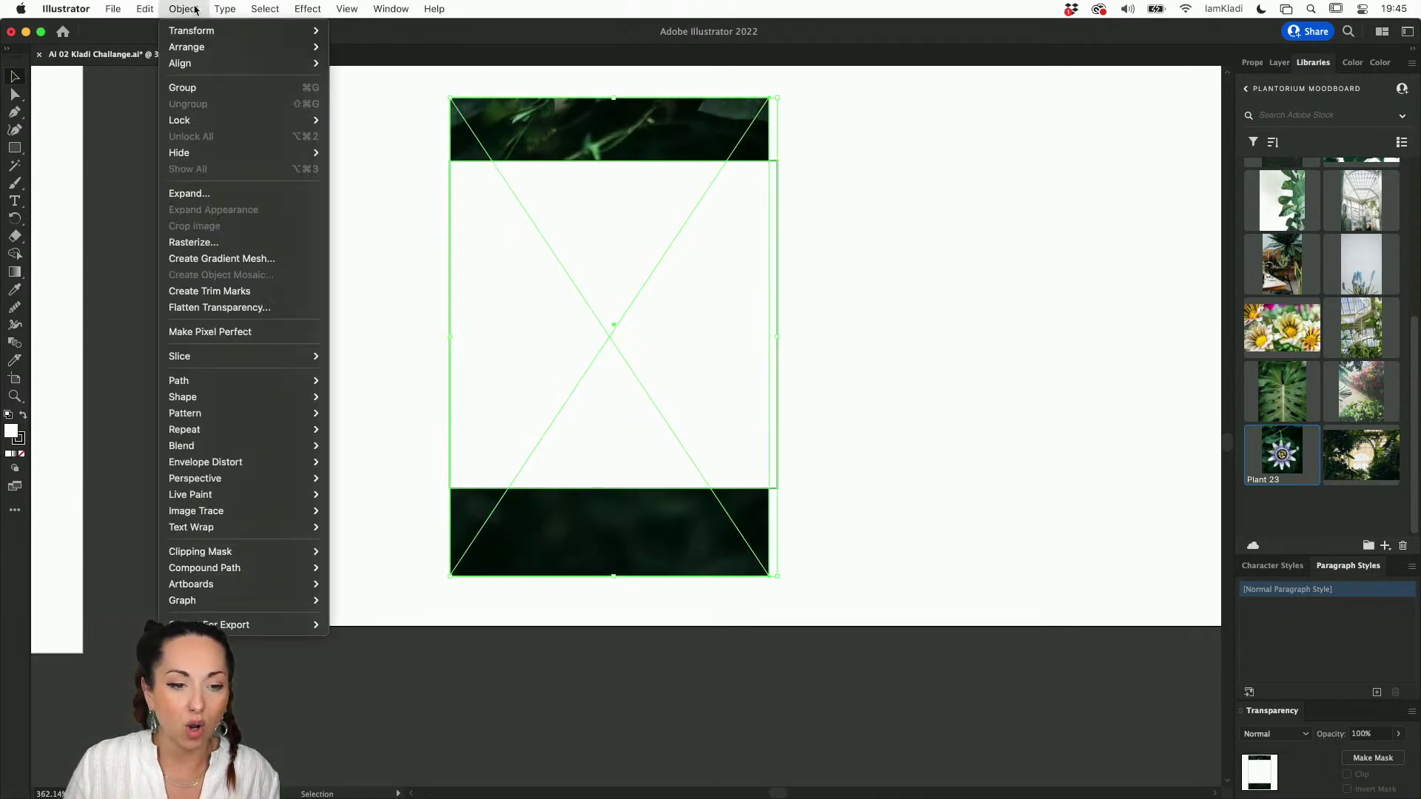
mouse_move(242, 551)
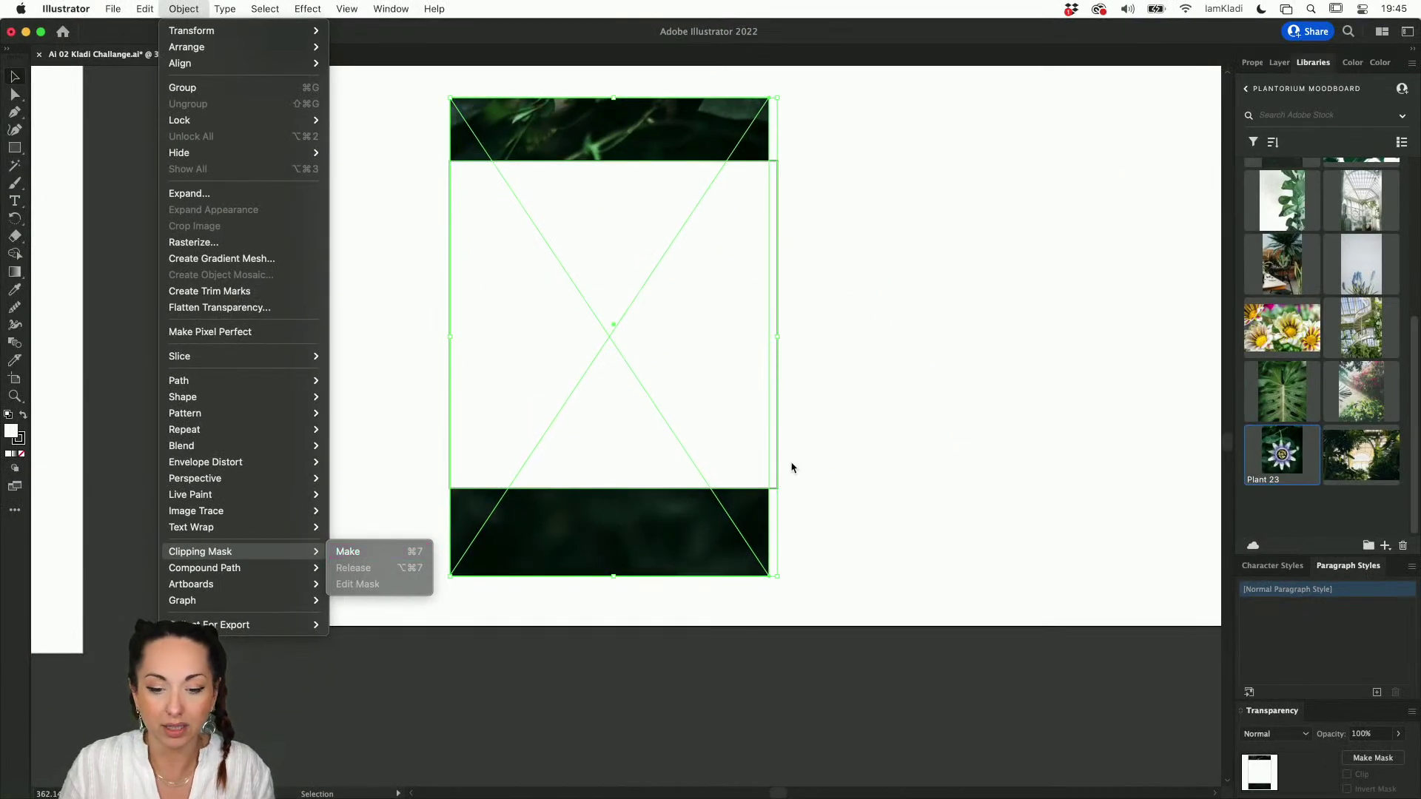
click(839, 471)
key(super+7)
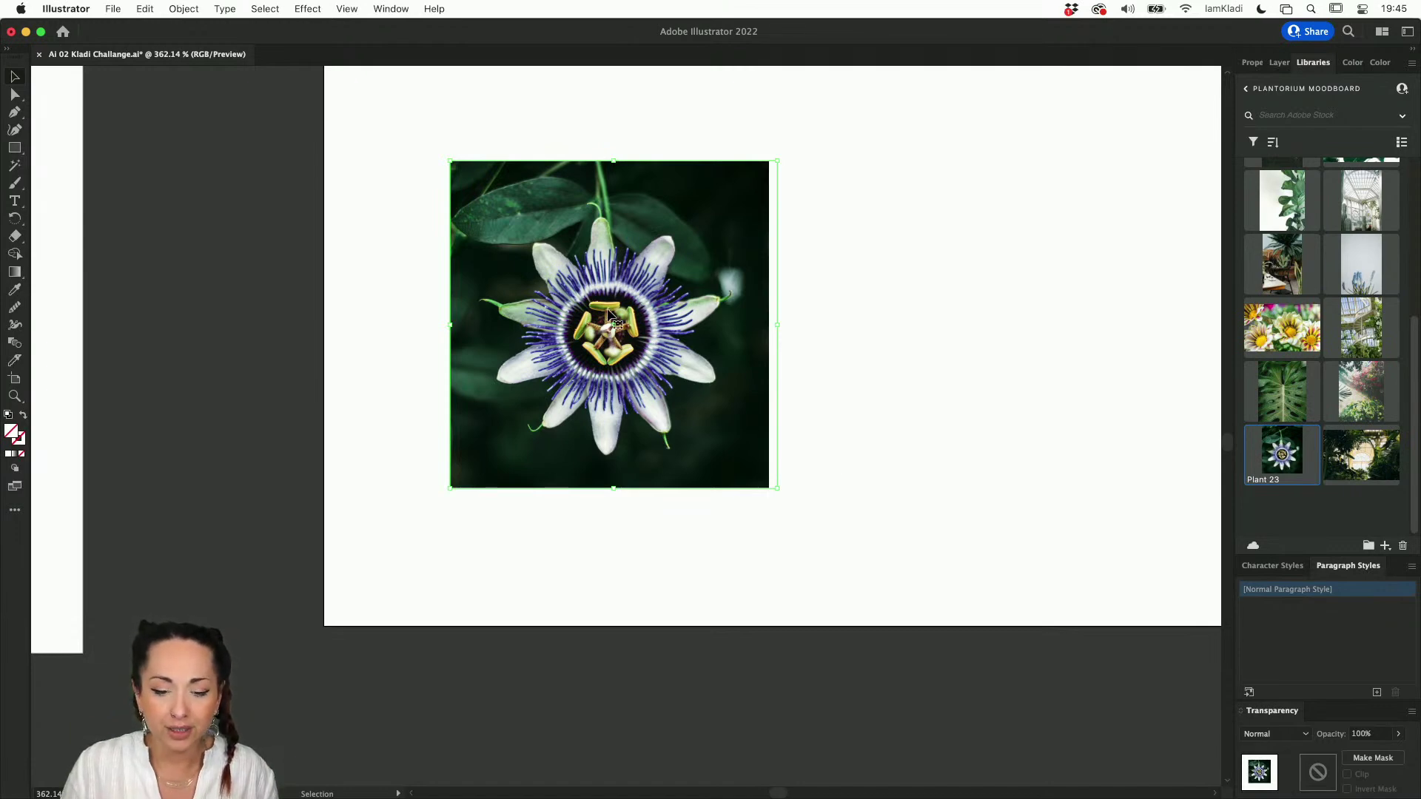
drag(607, 314, 720, 296)
scroll(766, 284, up, 5)
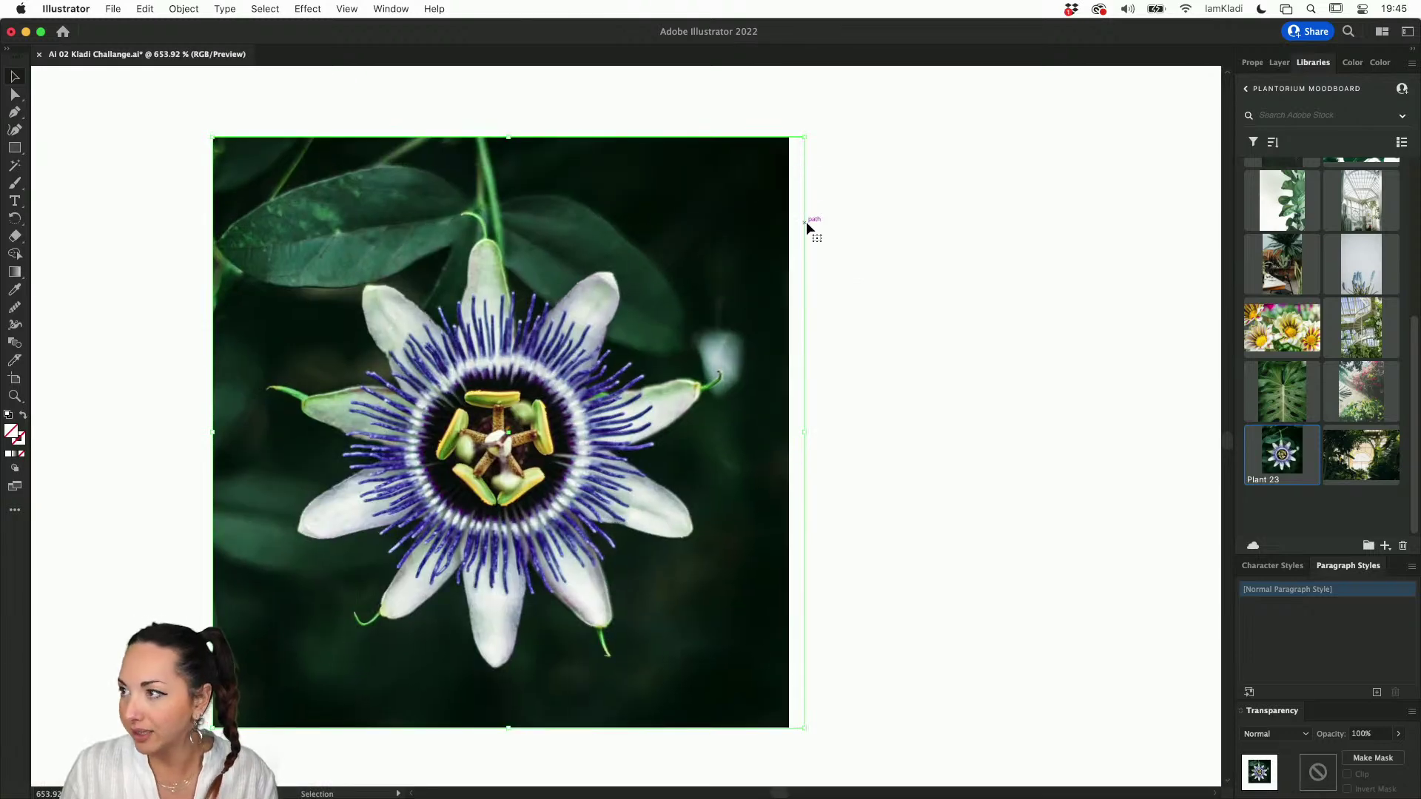
Step: Isolate the passion flower clip group and enlarge and reposition the image inside it so it fills the whole mask
double_click(505, 456)
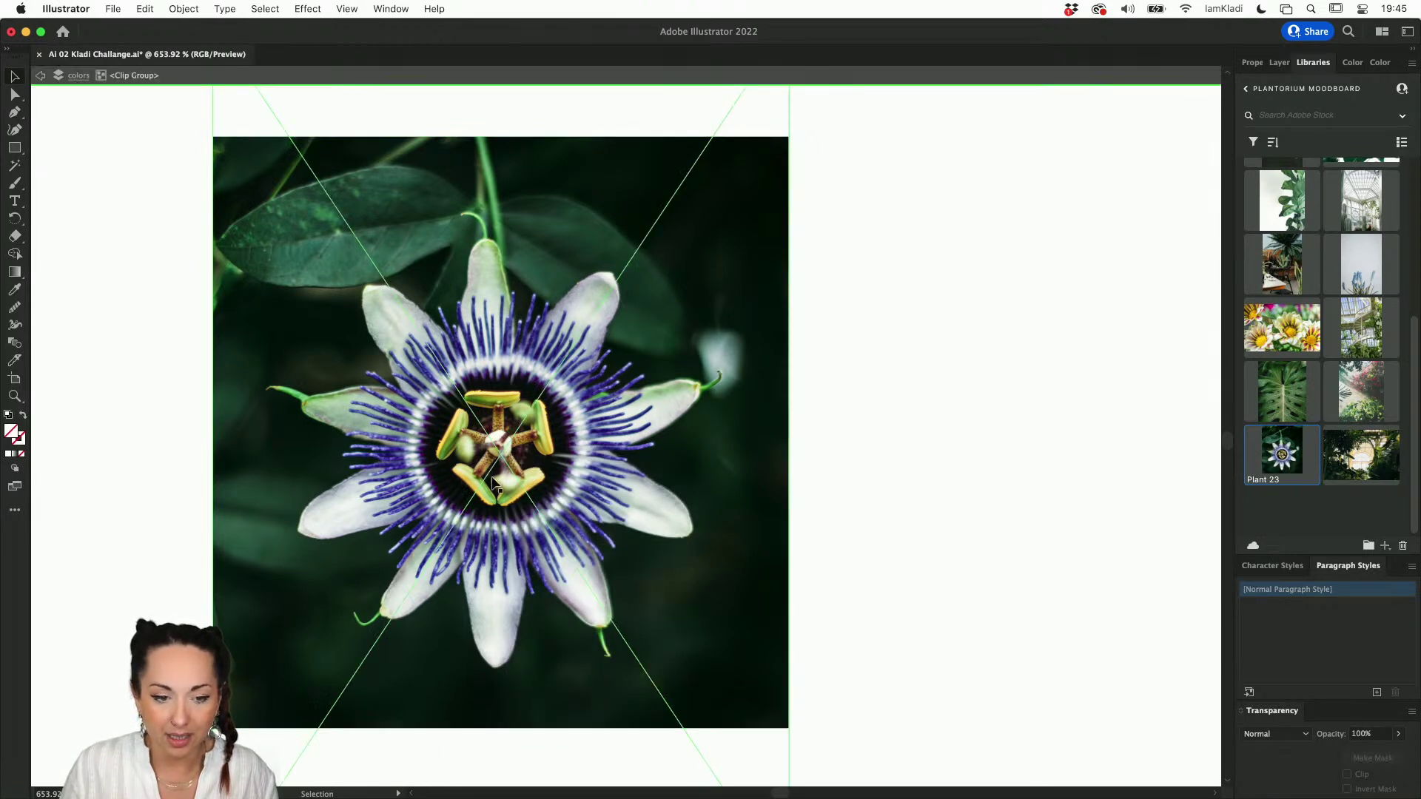
scroll(475, 497, down, 5)
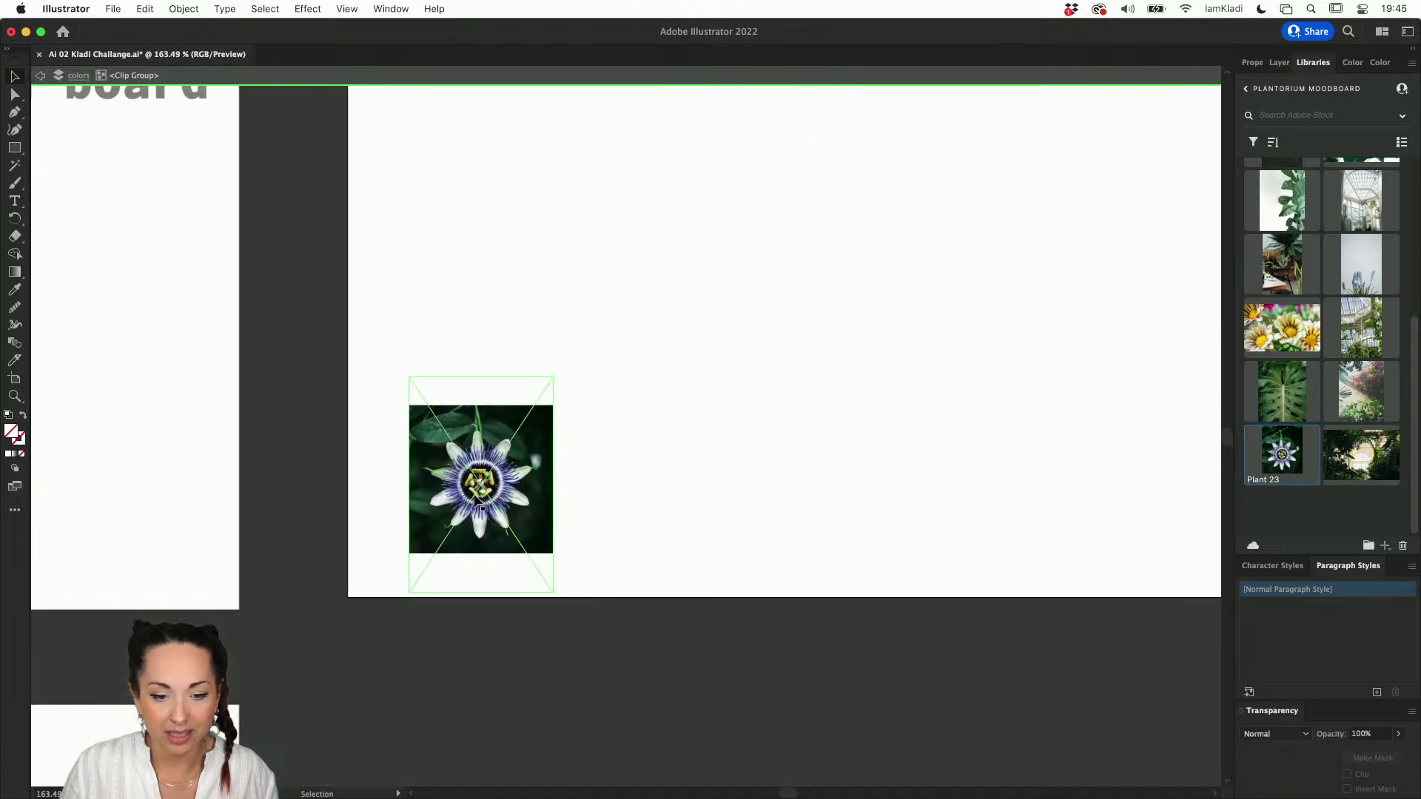
scroll(491, 492, up, 2)
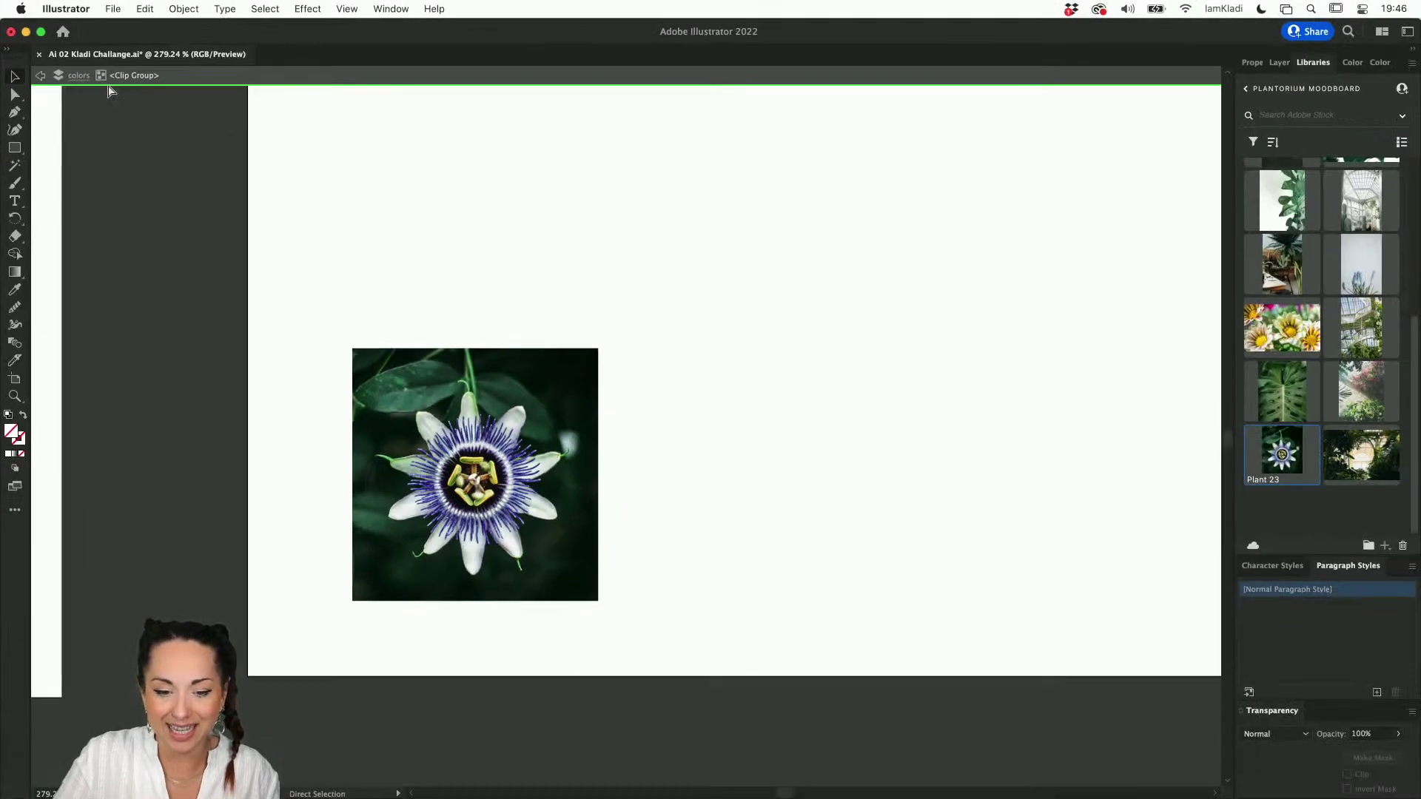
key(v)
click(400, 355)
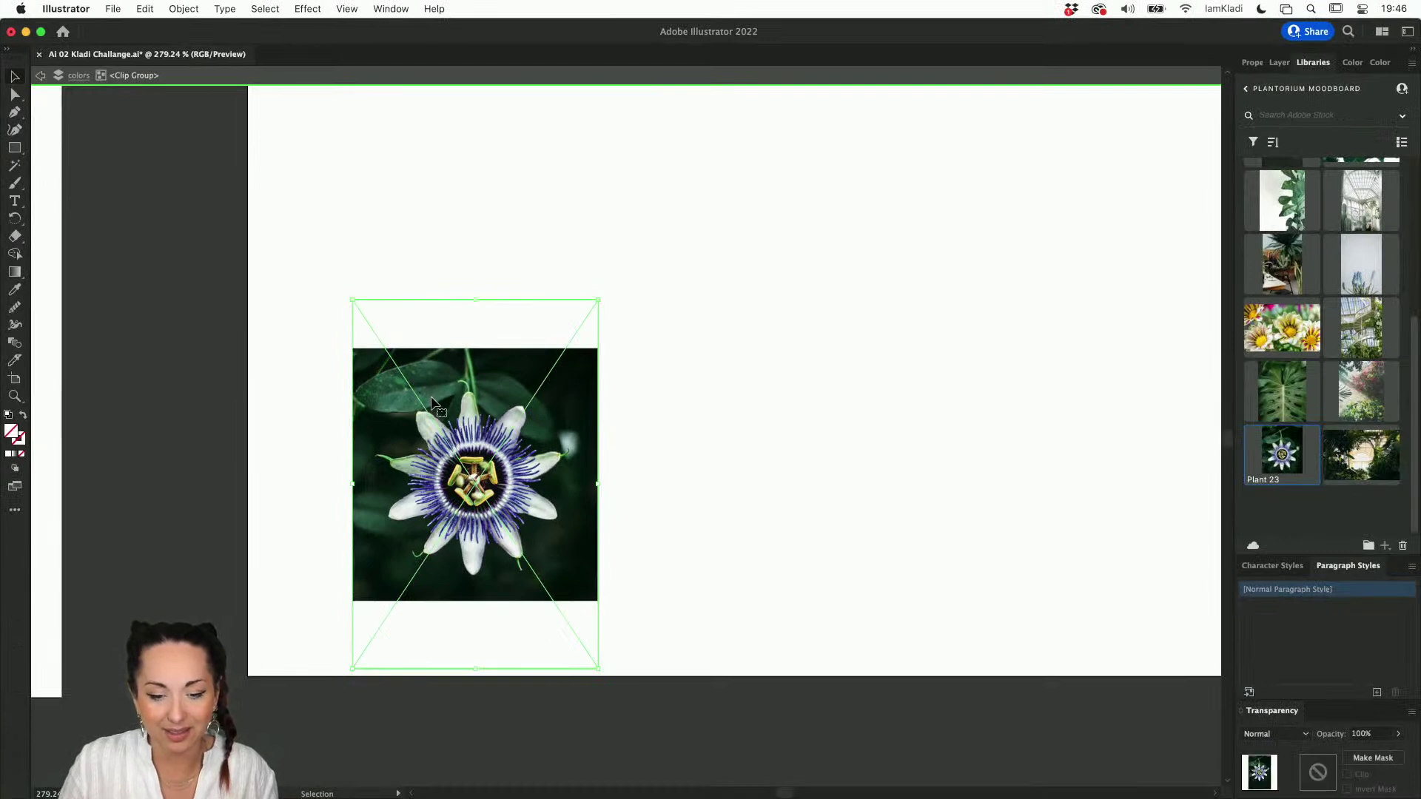
drag(513, 405, 475, 368)
drag(561, 630, 670, 723)
drag(494, 504, 509, 496)
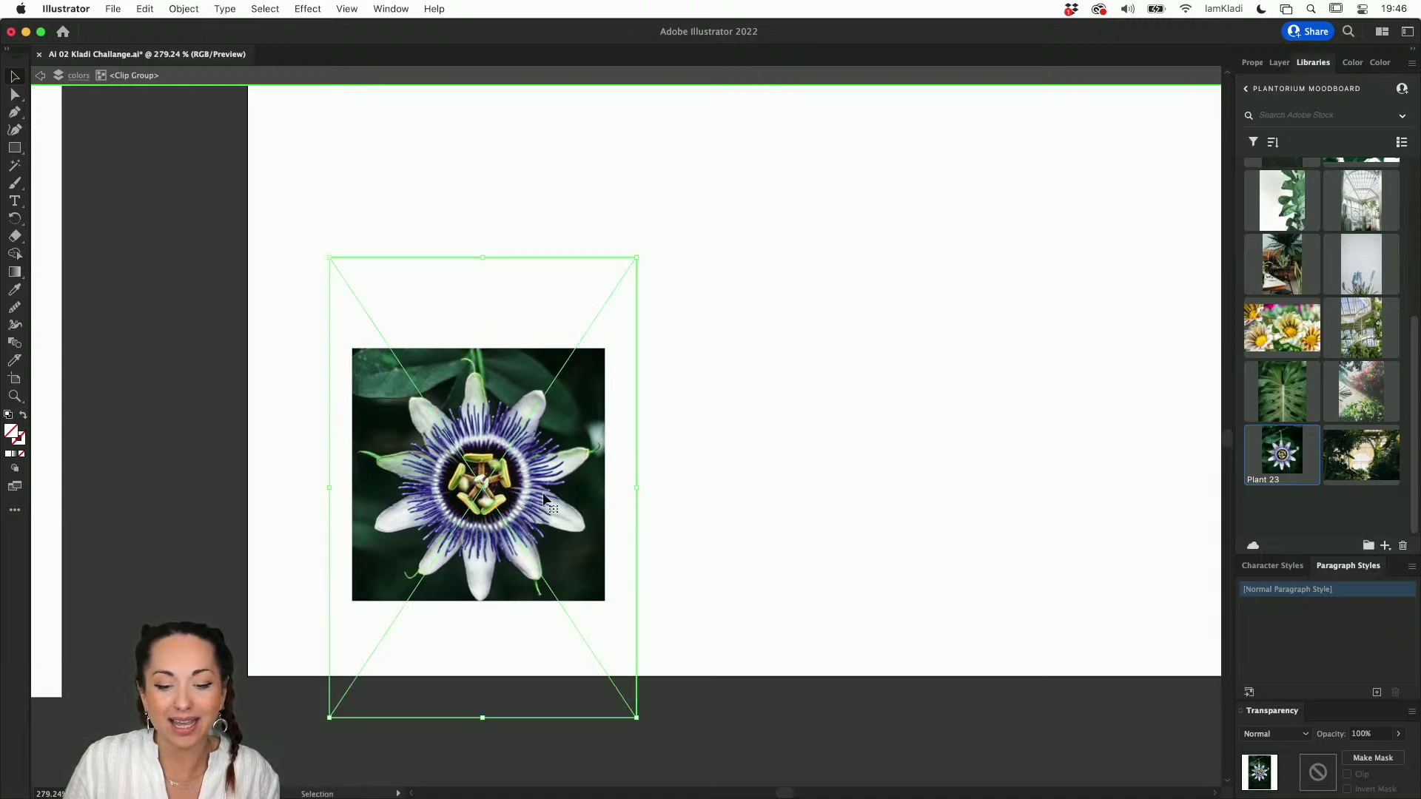
Step: Nudge the passion flower image slightly upward within its mask and leave the clip group's isolation mode
key(Down)
key(Down)
key(Down)
key(Down)
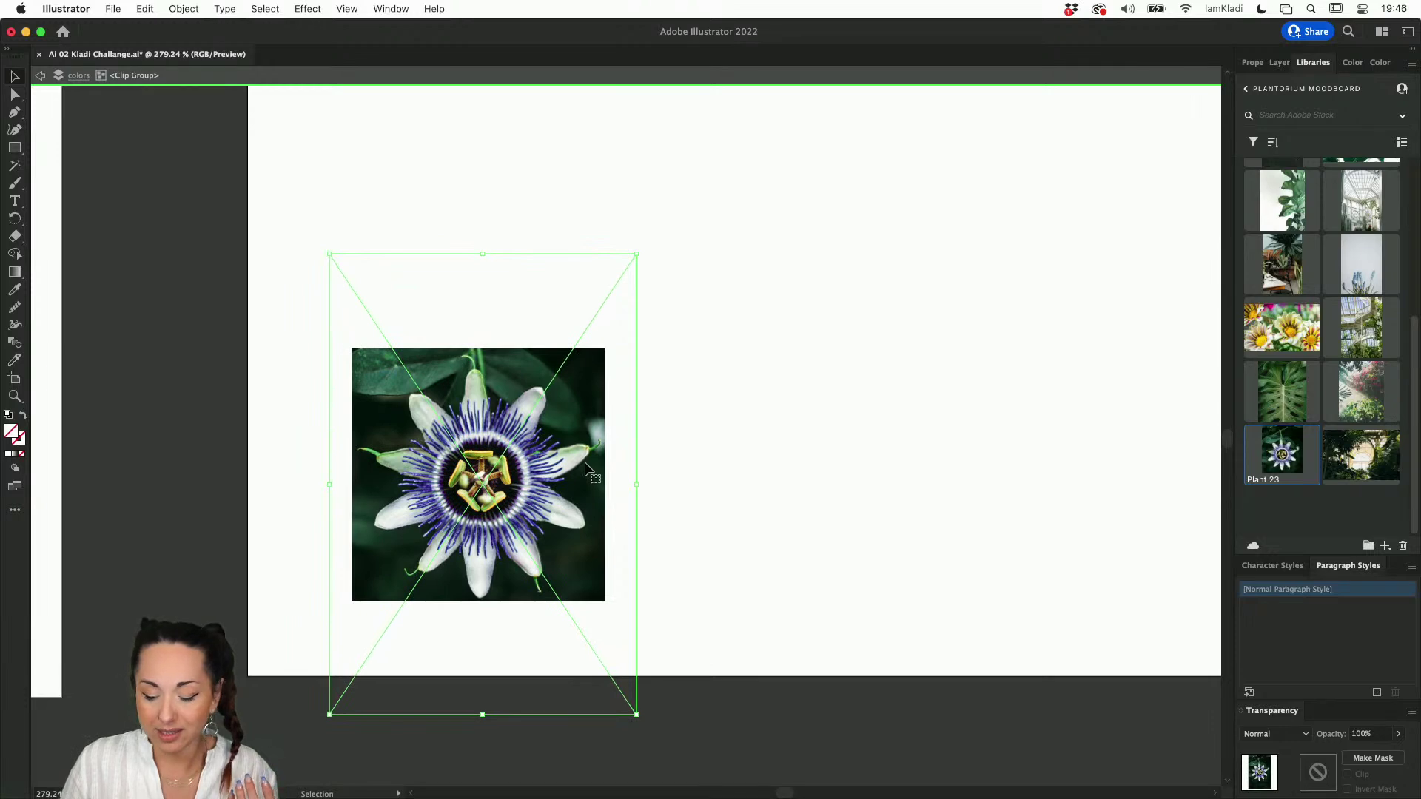
key(Up)
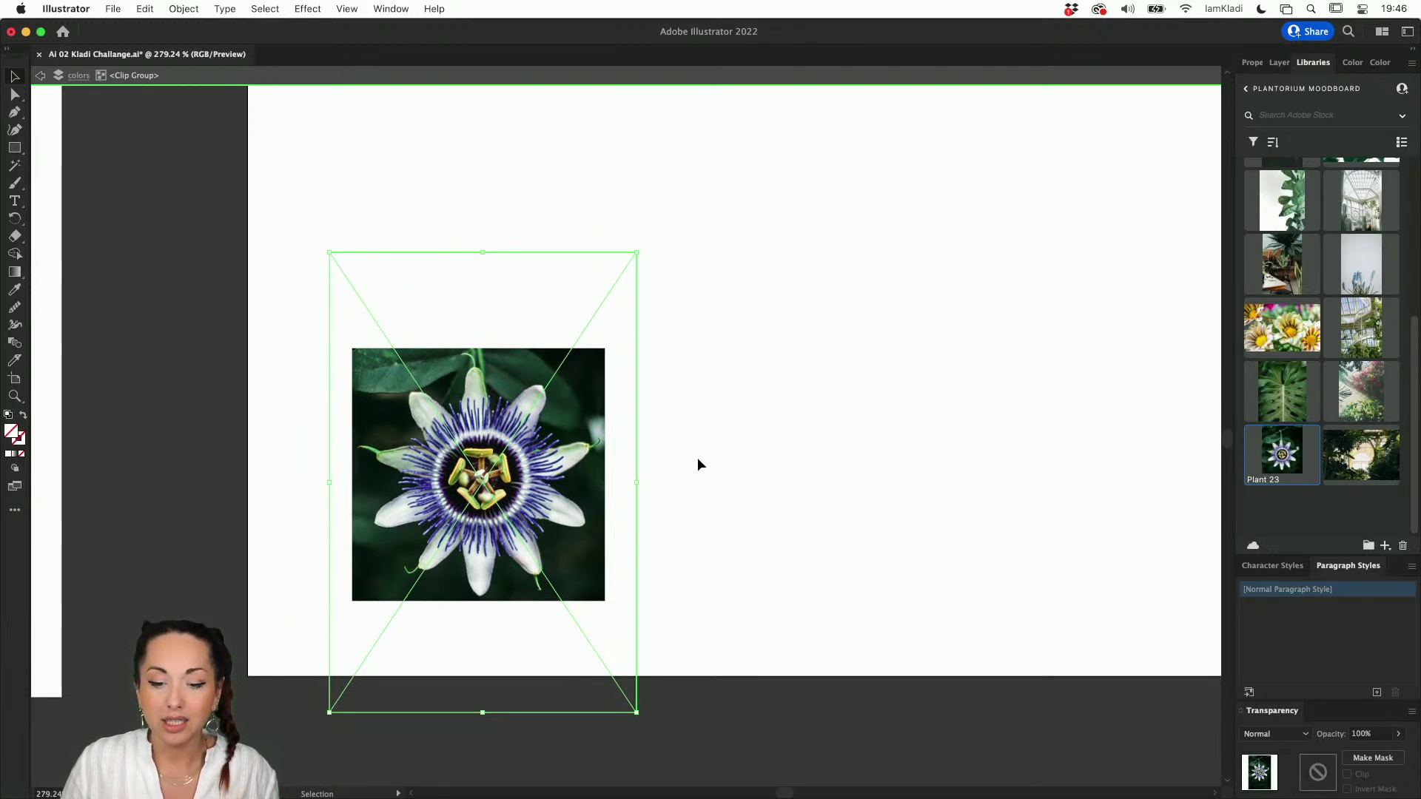
click(794, 373)
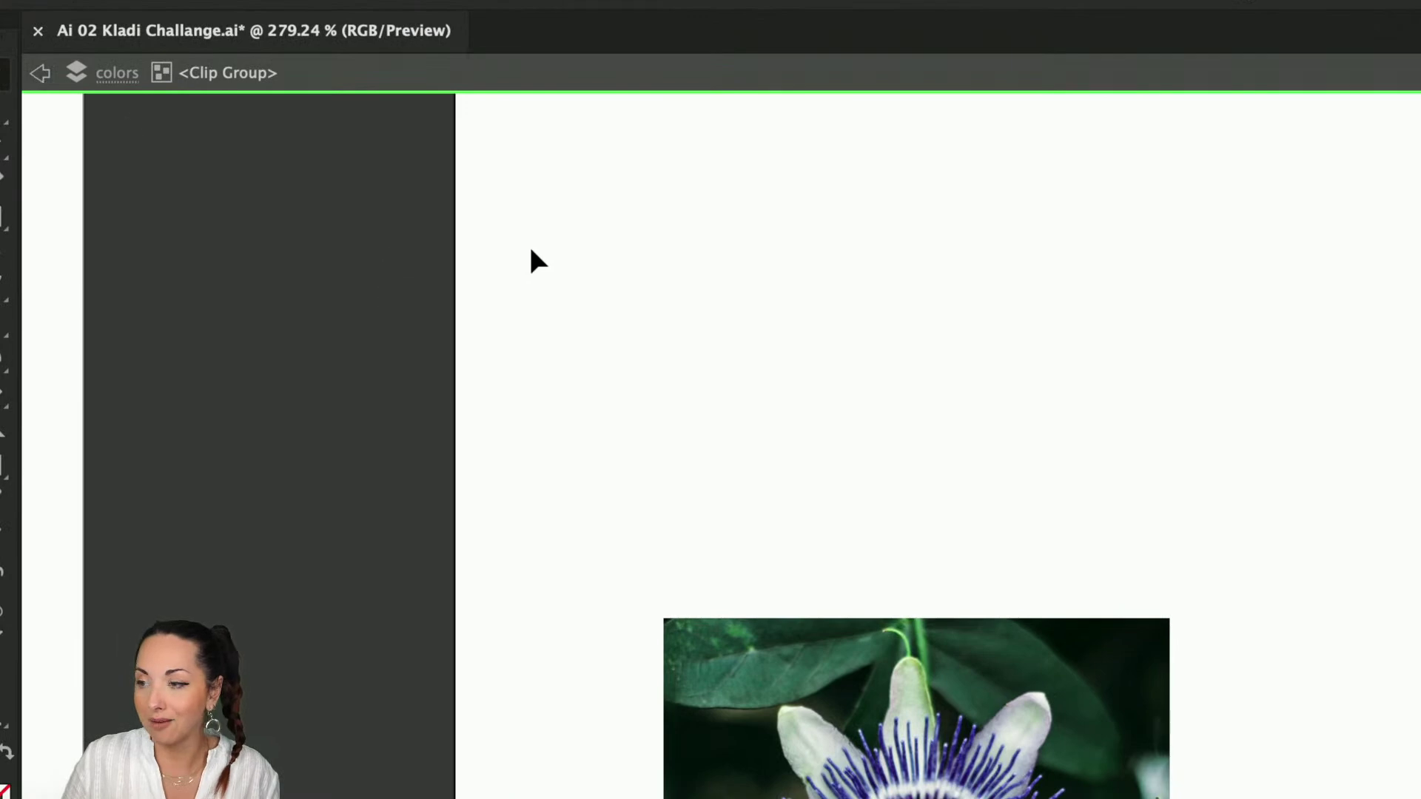
double_click(526, 296)
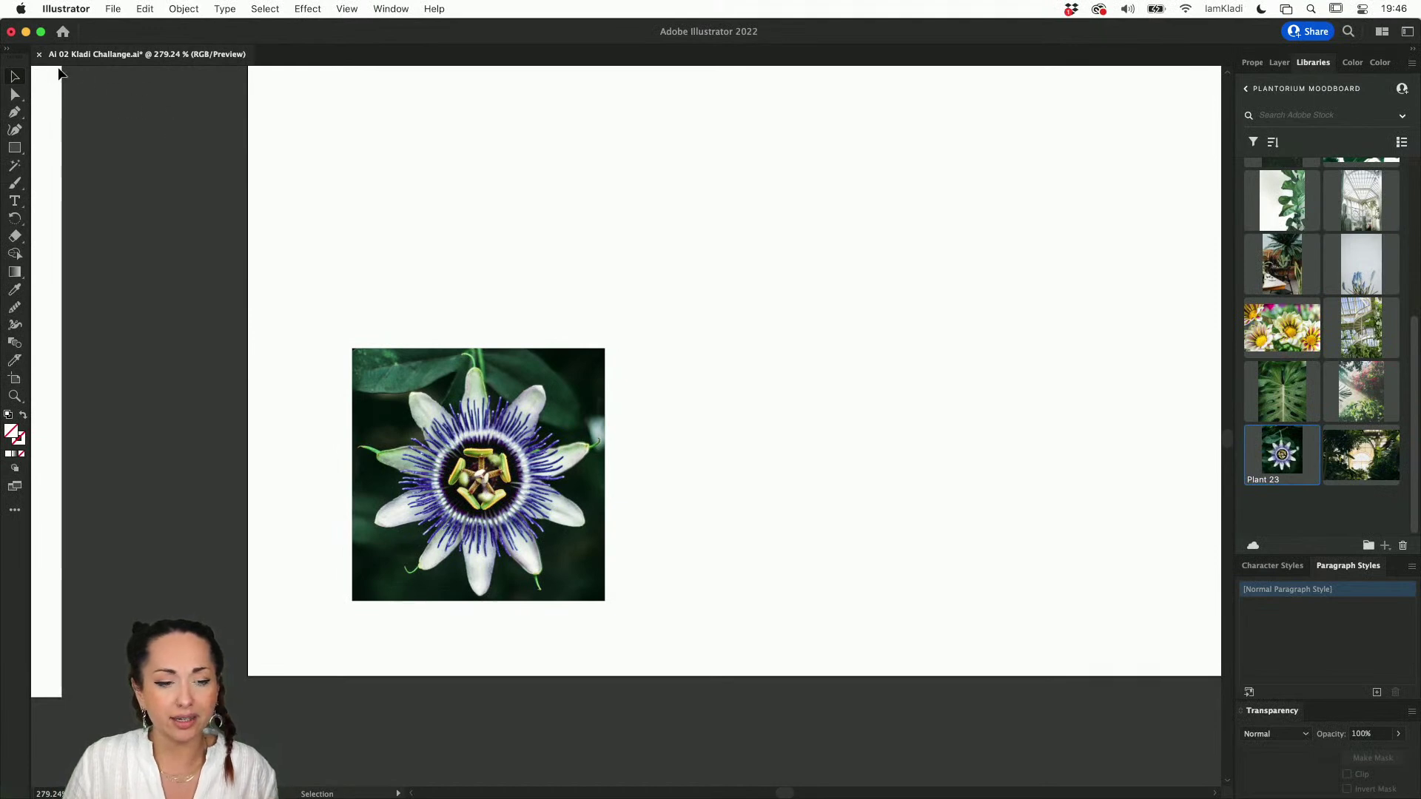
Step: Move the masked passion flower off its artboard onto the empty canvas below
scroll(170, 131, down, 6)
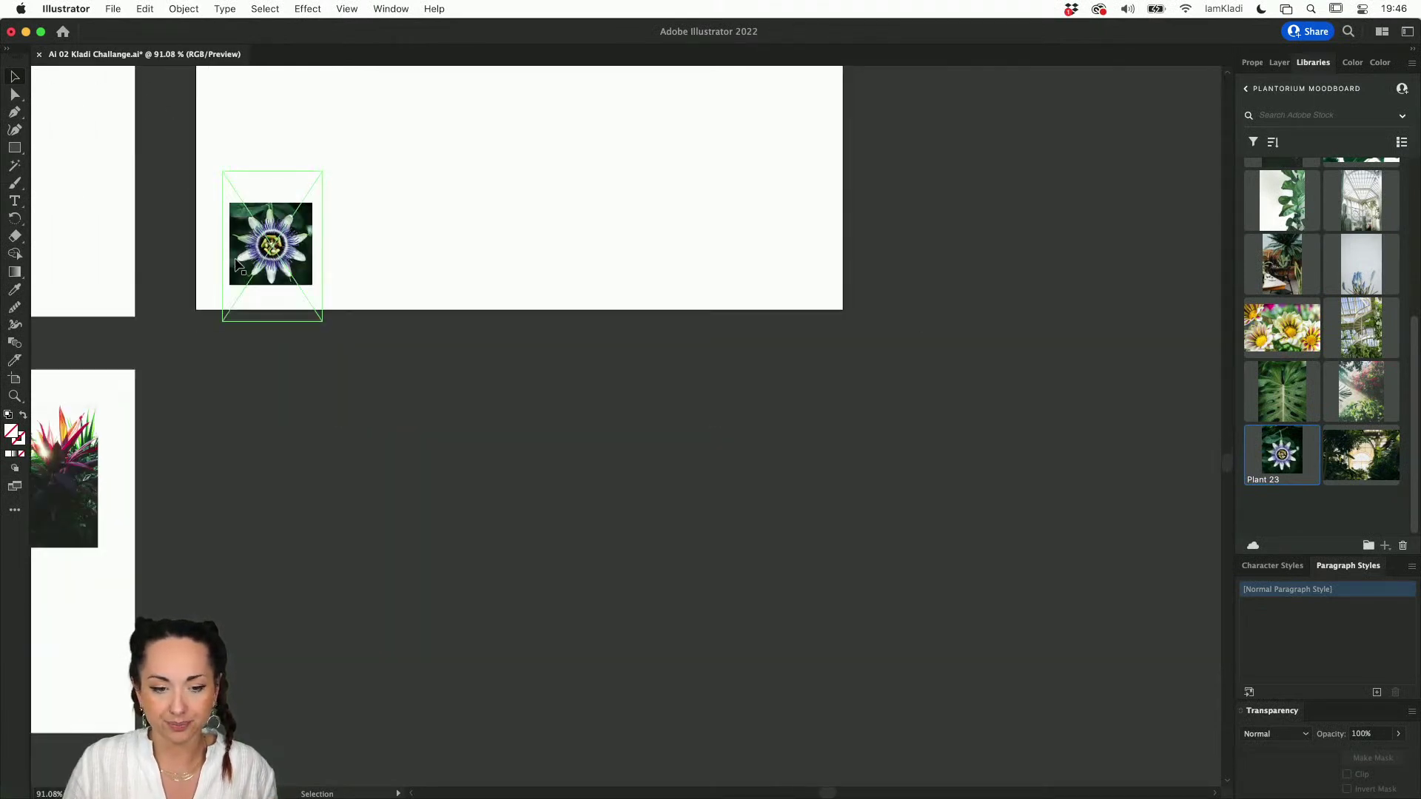
drag(235, 254, 204, 470)
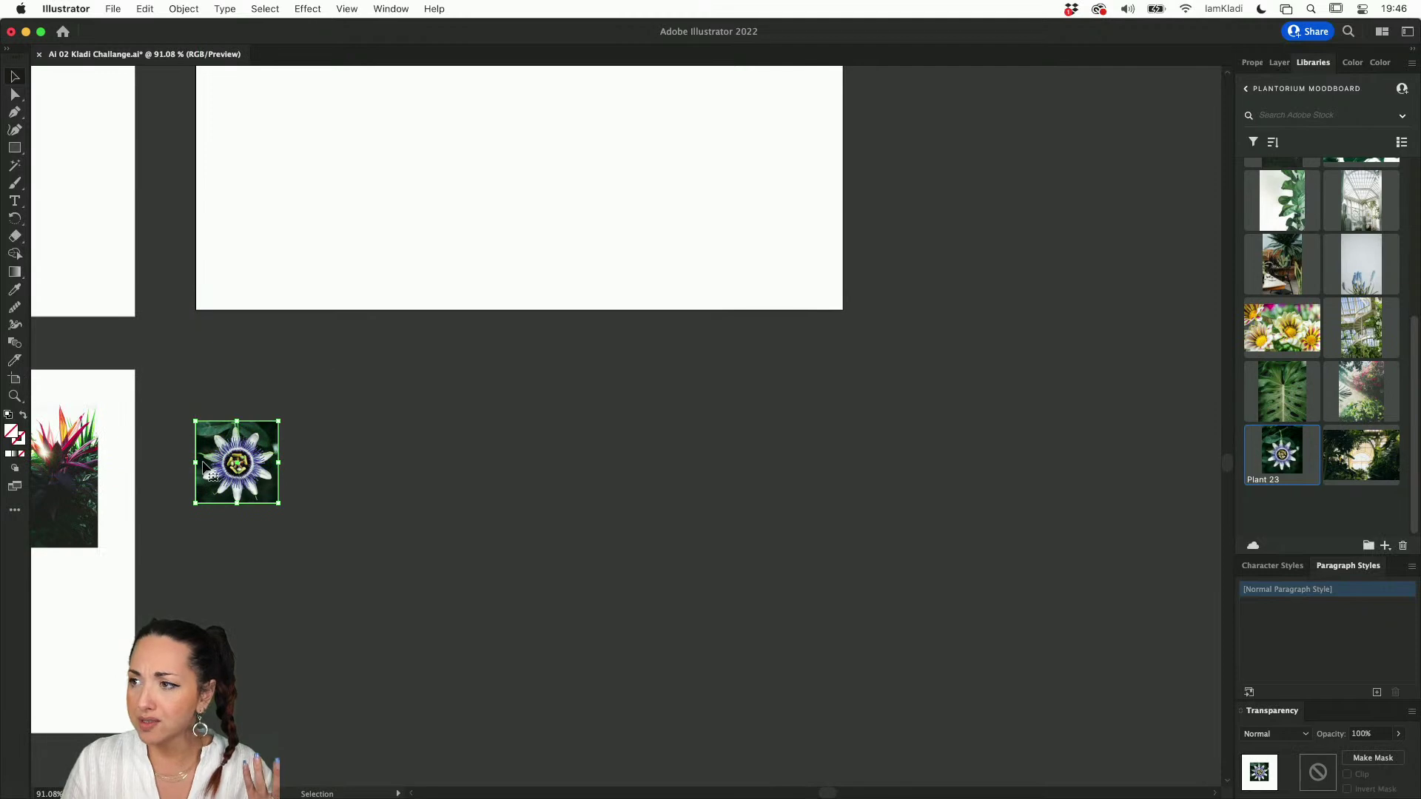
scroll(204, 470, up, 3)
scroll(204, 470, left, 4)
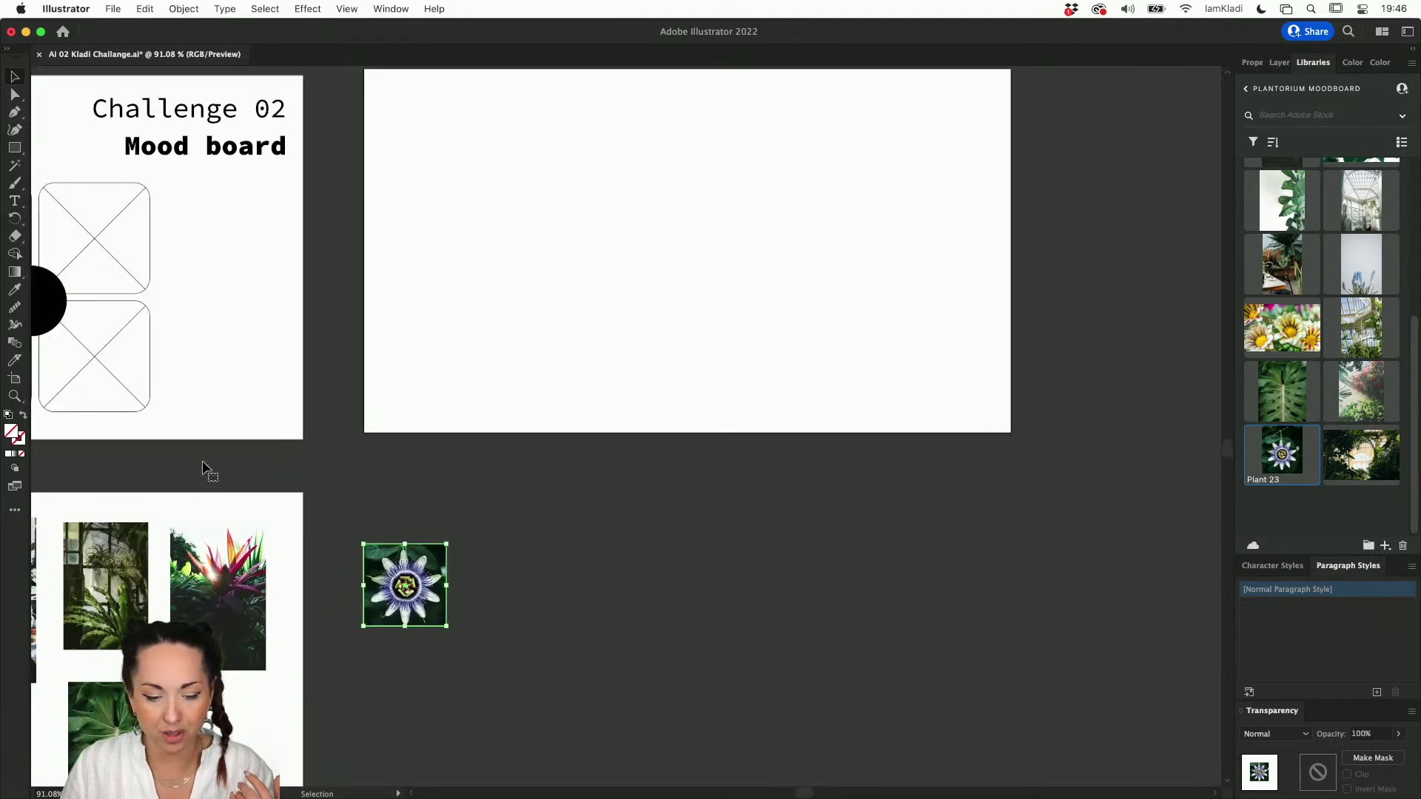
Step: Examine the Wip artboard's grid of rounded squares and circles and compare it with the empty artboard
scroll(204, 470, down, 1)
scroll(204, 466, left, 1)
scroll(269, 444, left, 5)
scroll(268, 441, right, 2)
scroll(268, 441, up, 1)
scroll(269, 441, left, 6)
scroll(269, 441, down, 2)
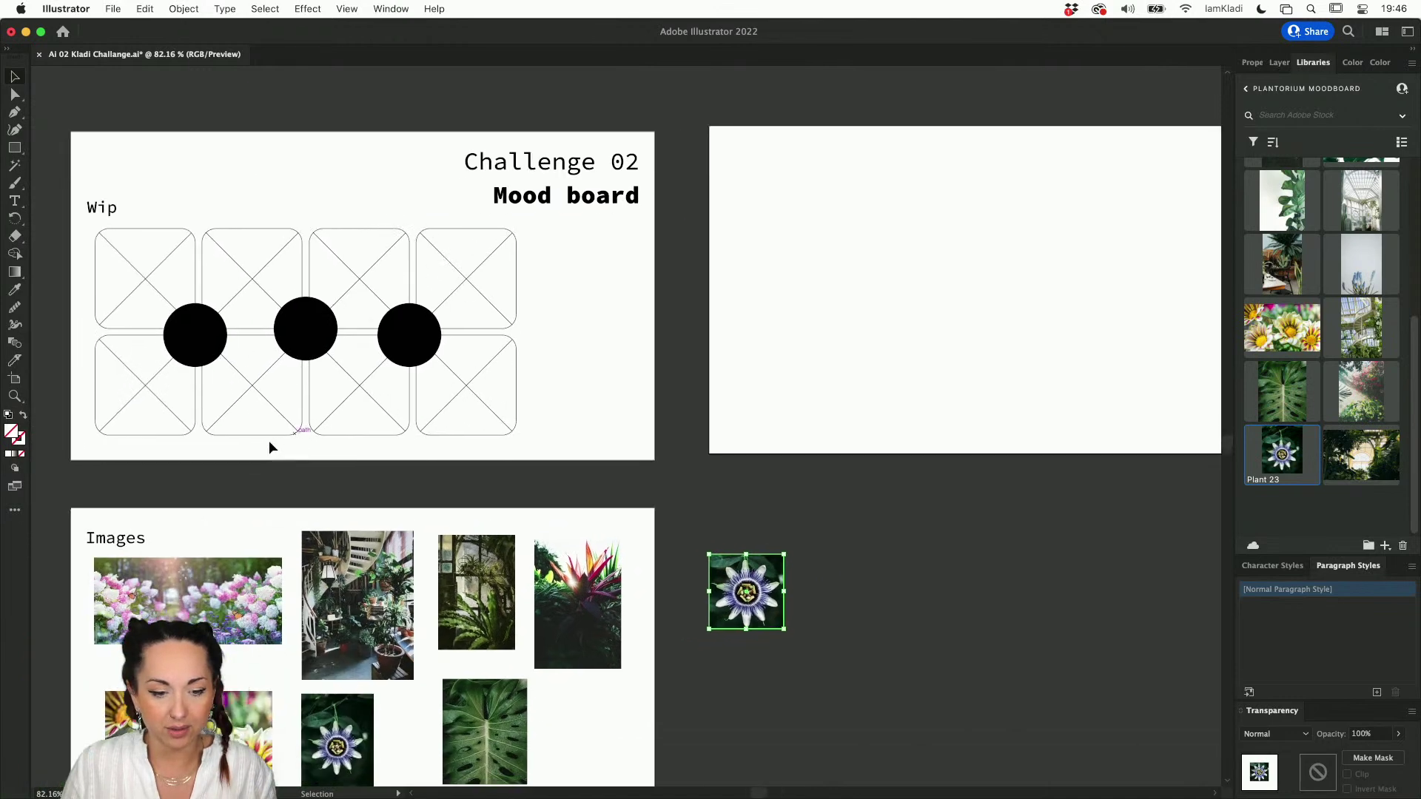
scroll(269, 441, right, 6)
scroll(269, 441, up, 2)
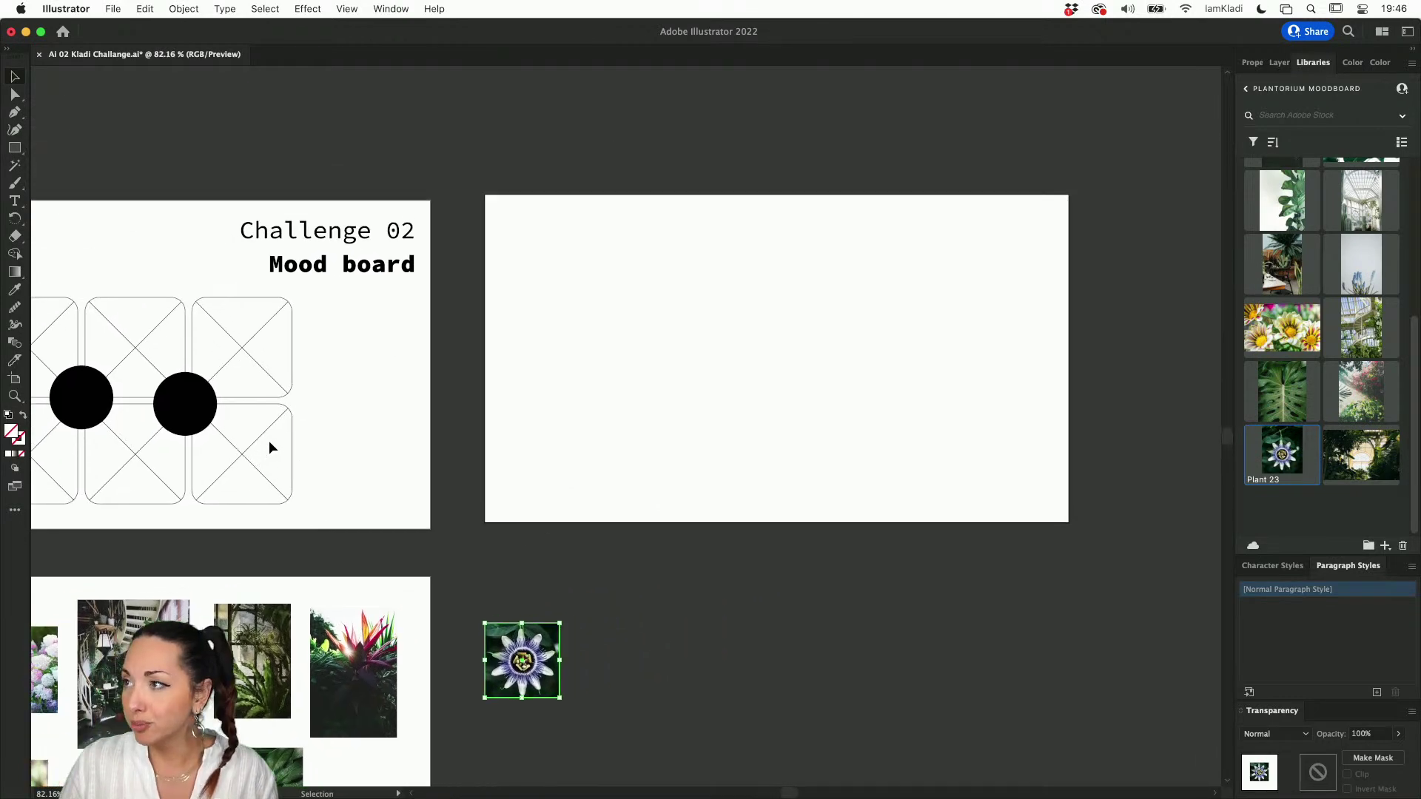
Step: Draw a square near the empty artboard's upper-left corner, about a fifth of its width, and round all its corners
click(15, 151)
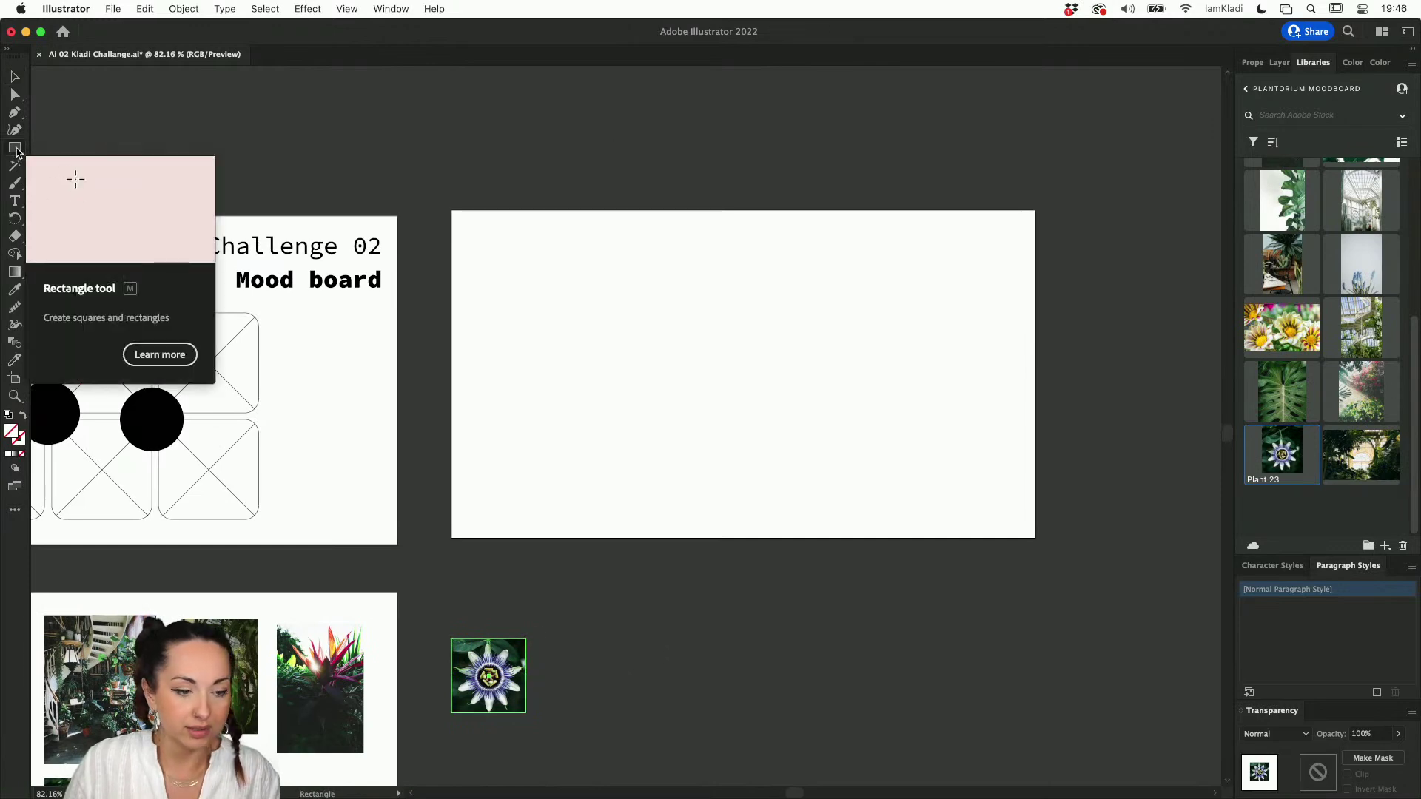
drag(472, 231, 593, 353)
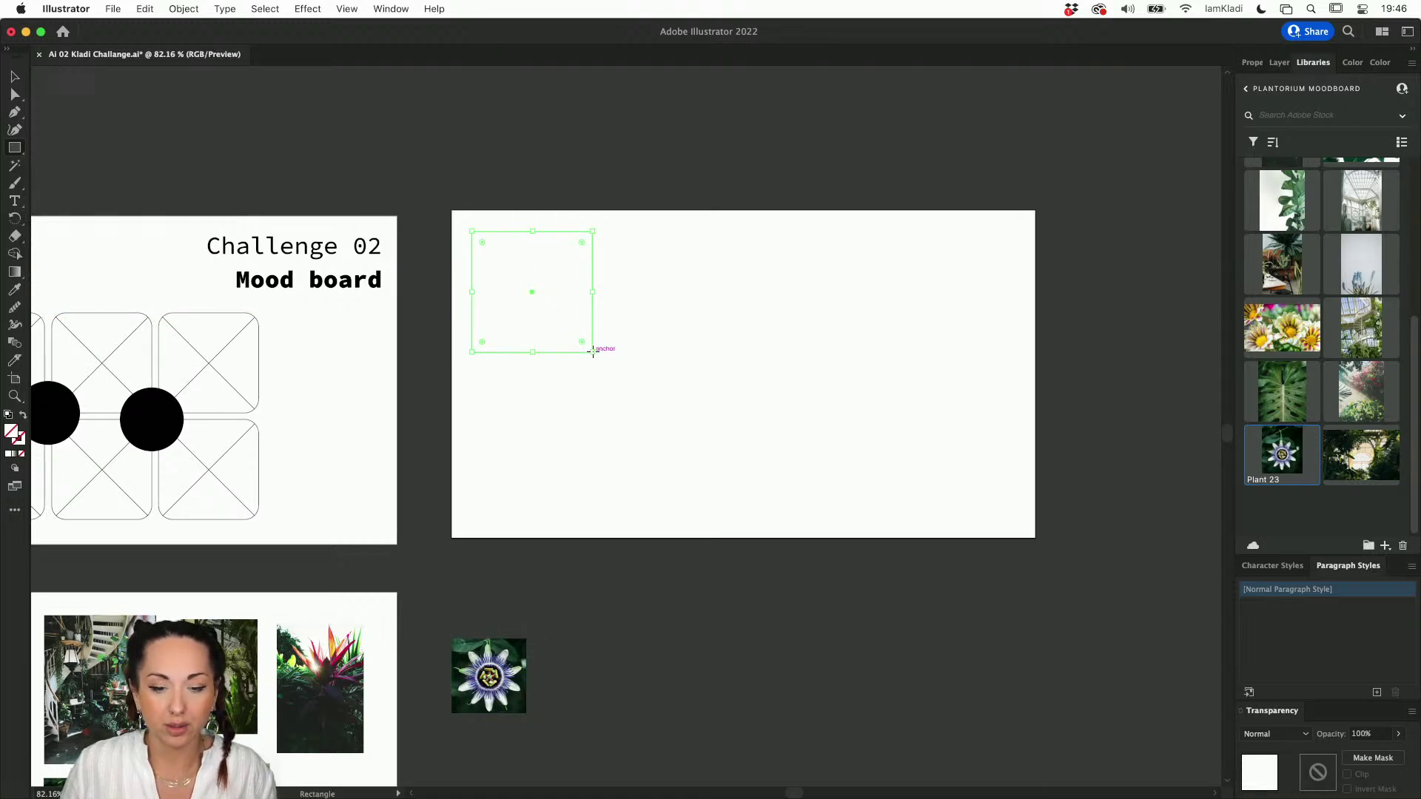
scroll(553, 267, up, 3)
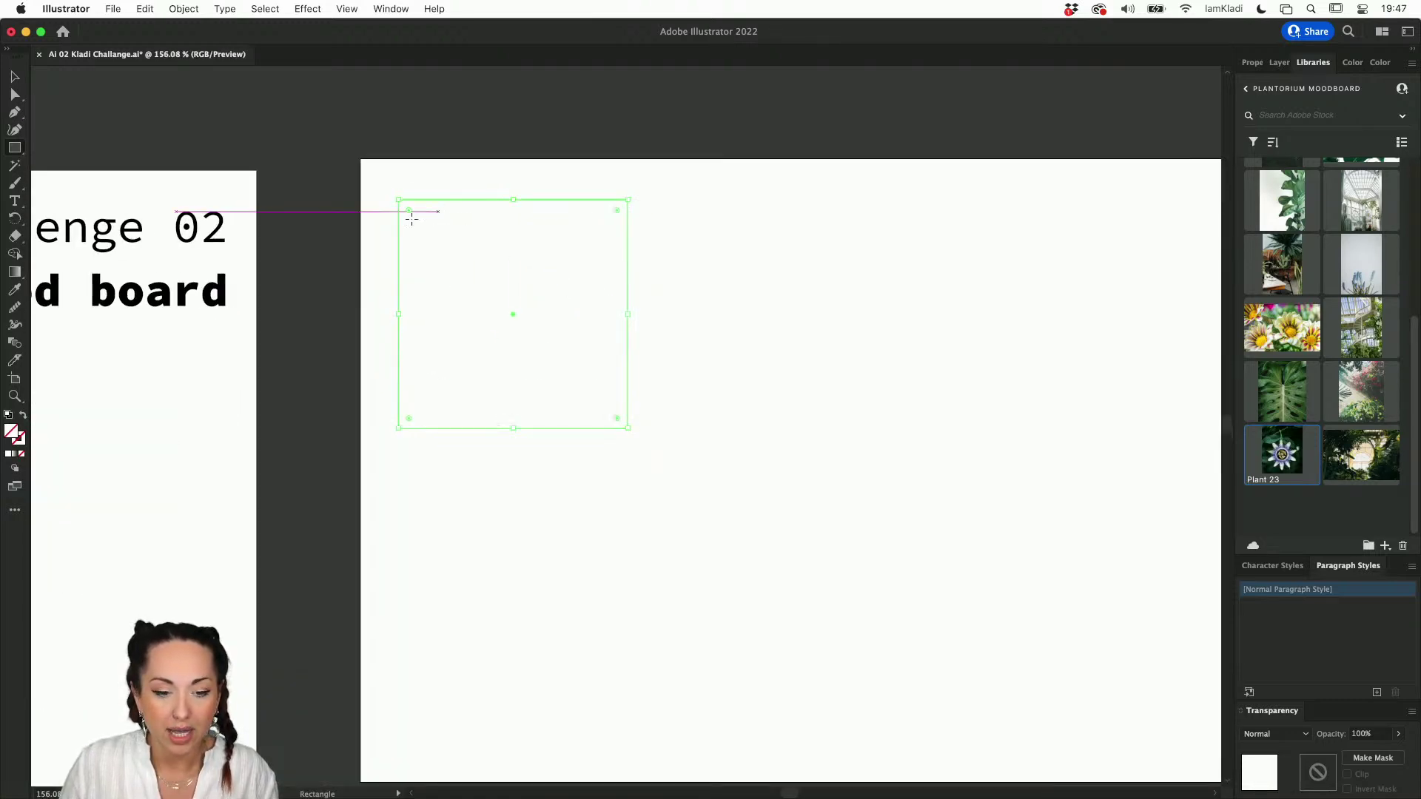
drag(406, 213, 430, 238)
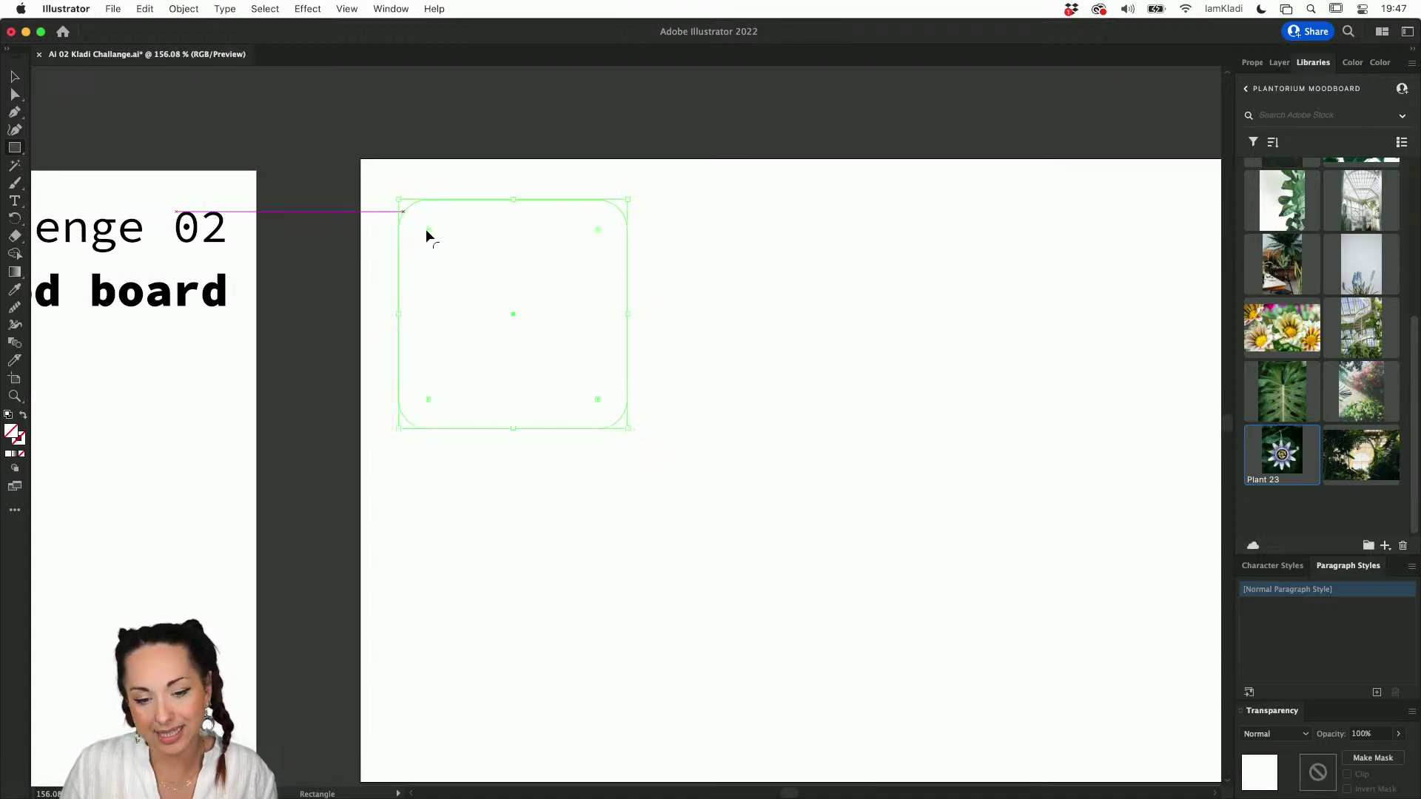
key(v)
scroll(708, 175, down, 3)
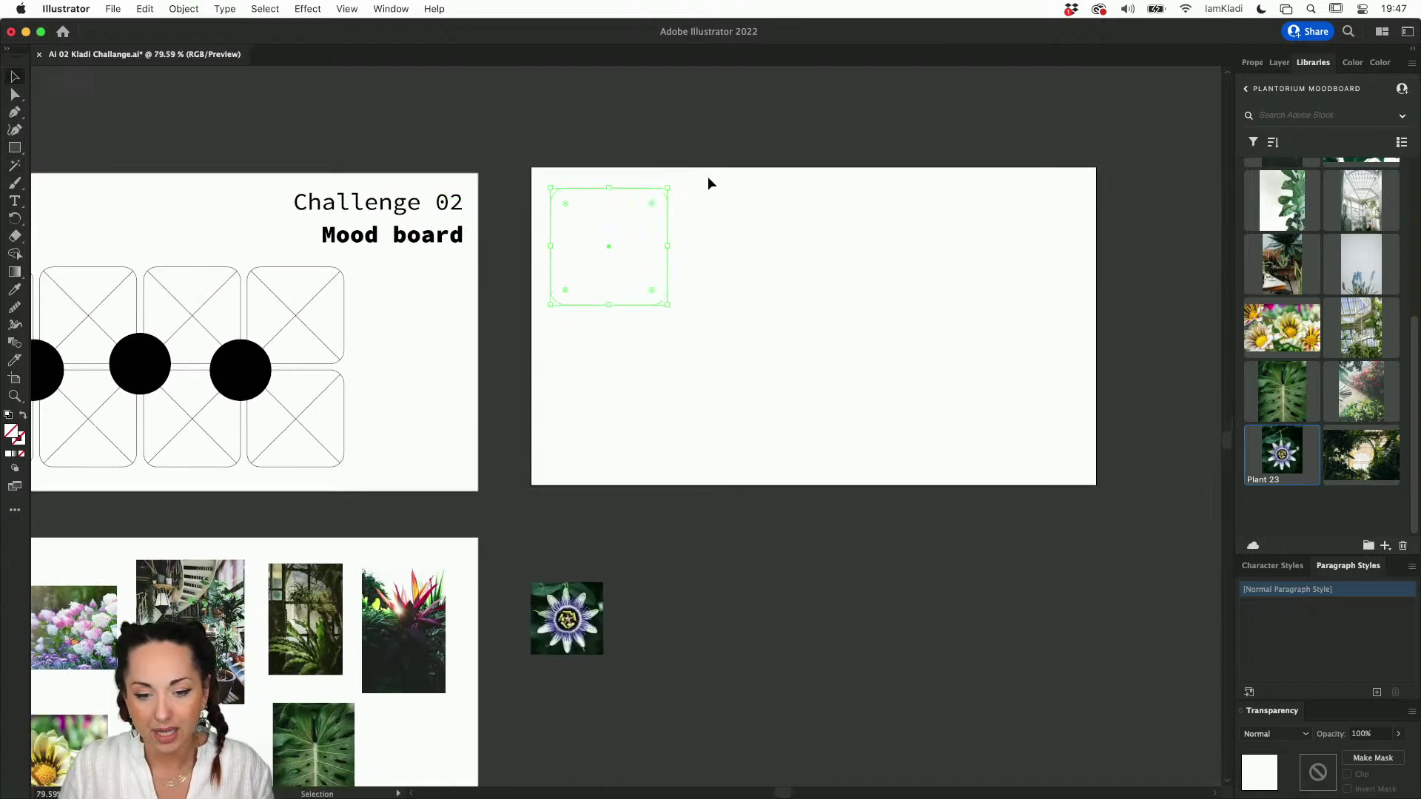
Step: Fill the rounded square with a dark red color
click(707, 176)
click(613, 205)
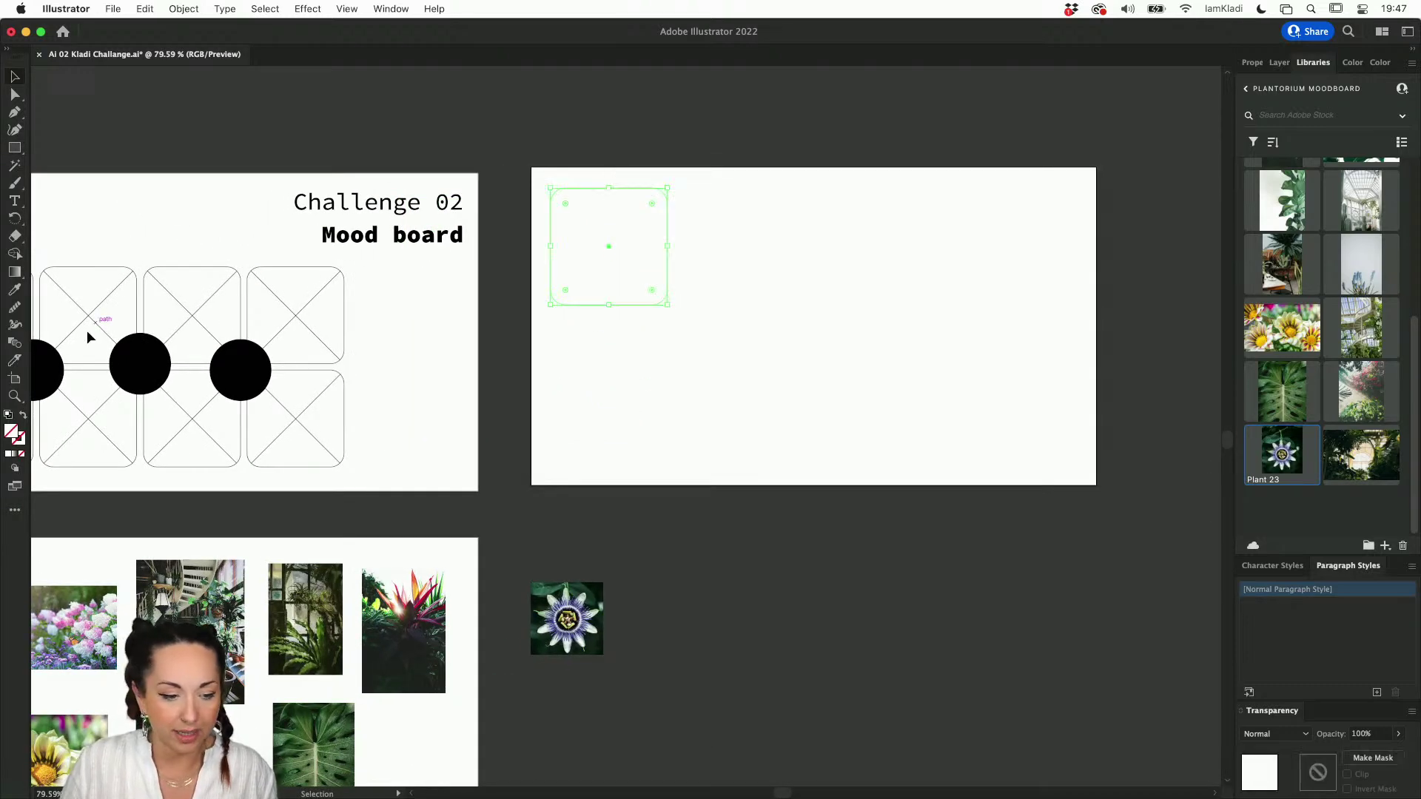
double_click(16, 437)
click(706, 371)
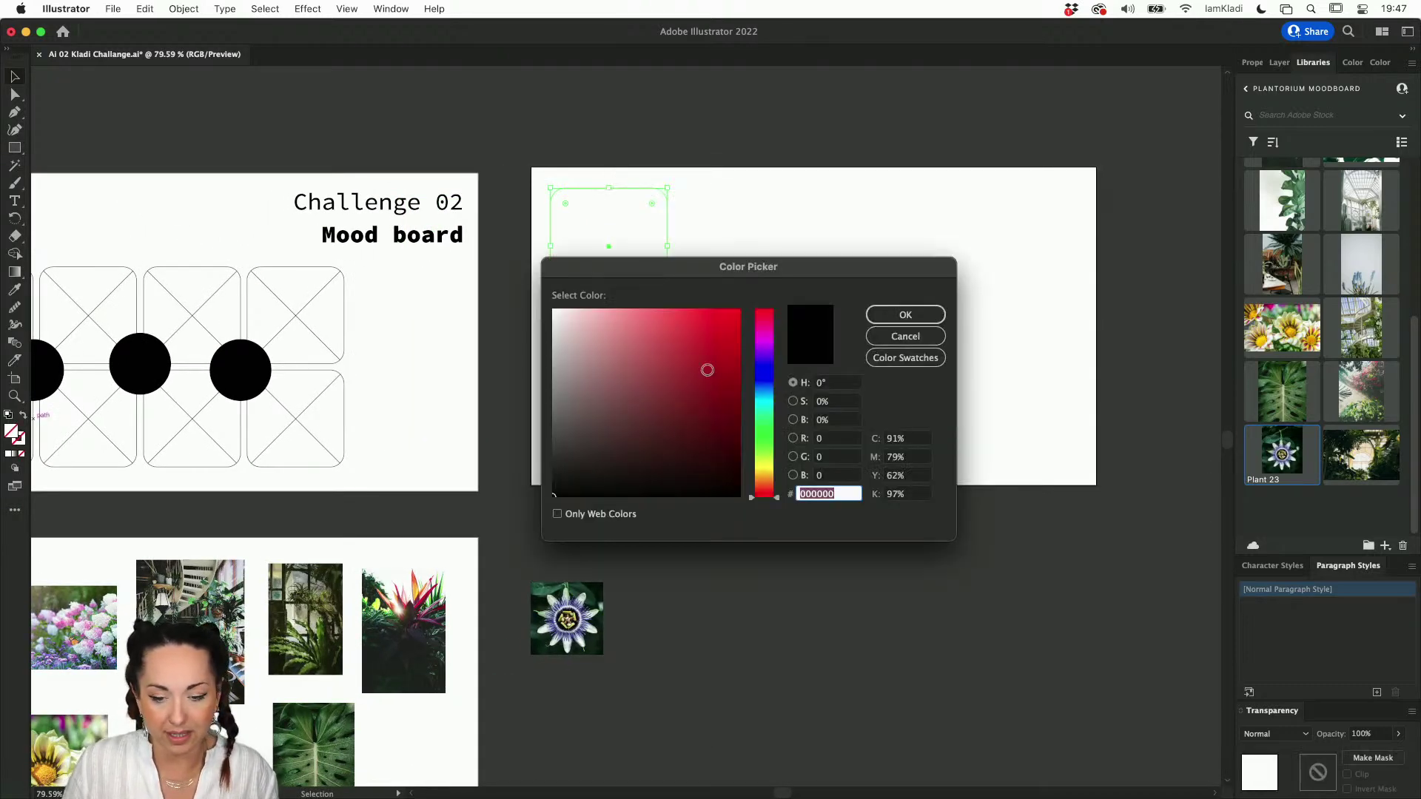
click(907, 315)
click(930, 301)
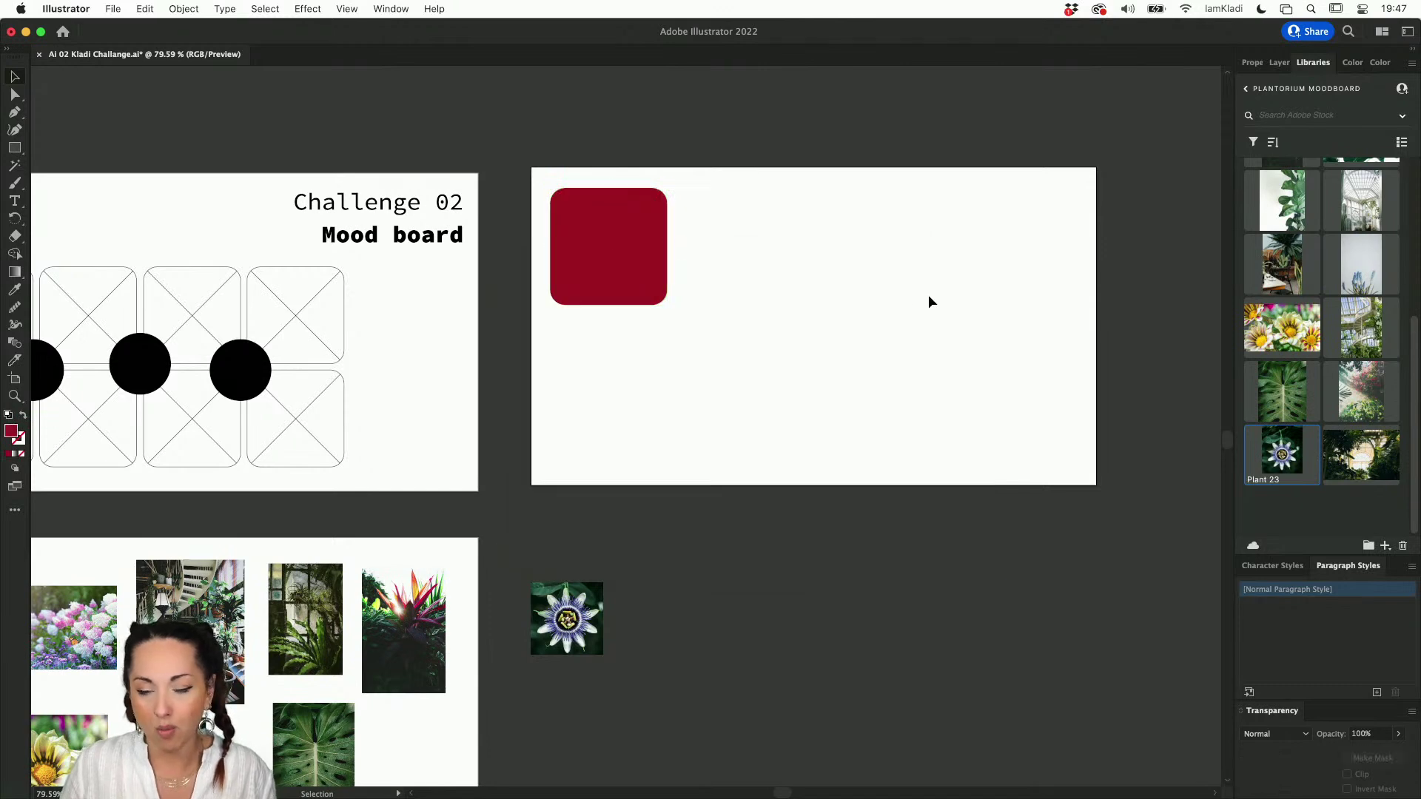
Step: Duplicate the red rounded square to its right with a narrow gap and repeat the duplication to make a row of four
scroll(929, 297, right, 2)
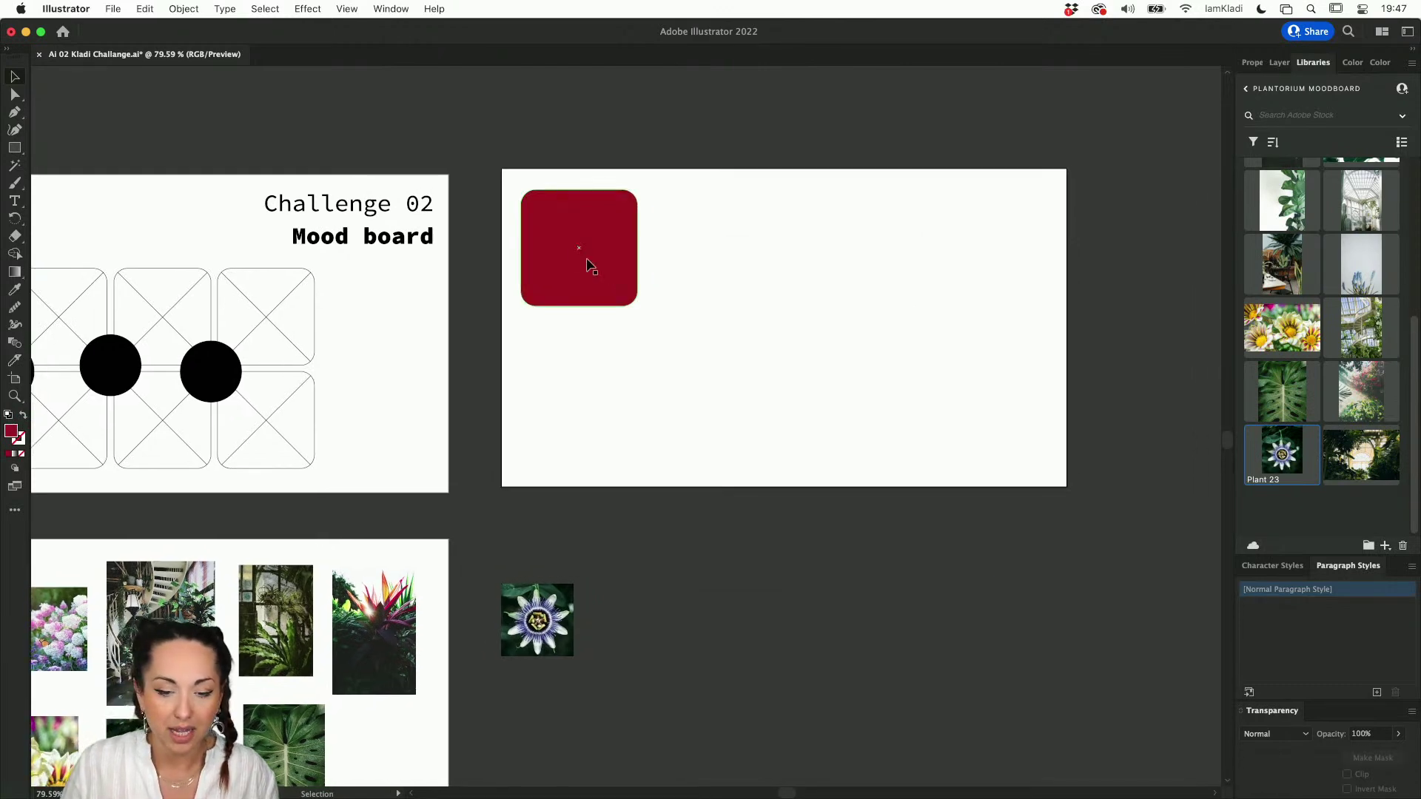
drag(581, 256, 709, 255)
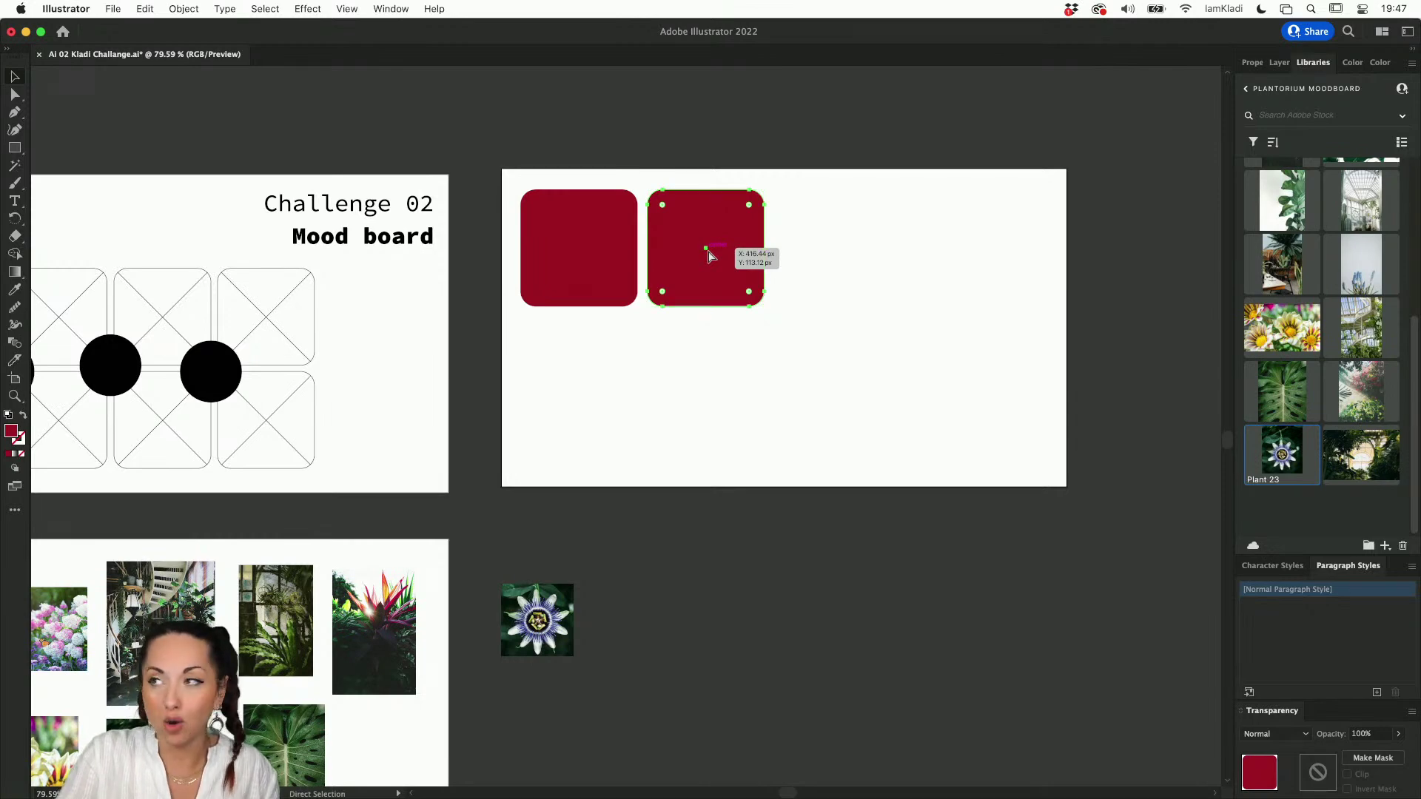
key(super+d)
key(super+d)
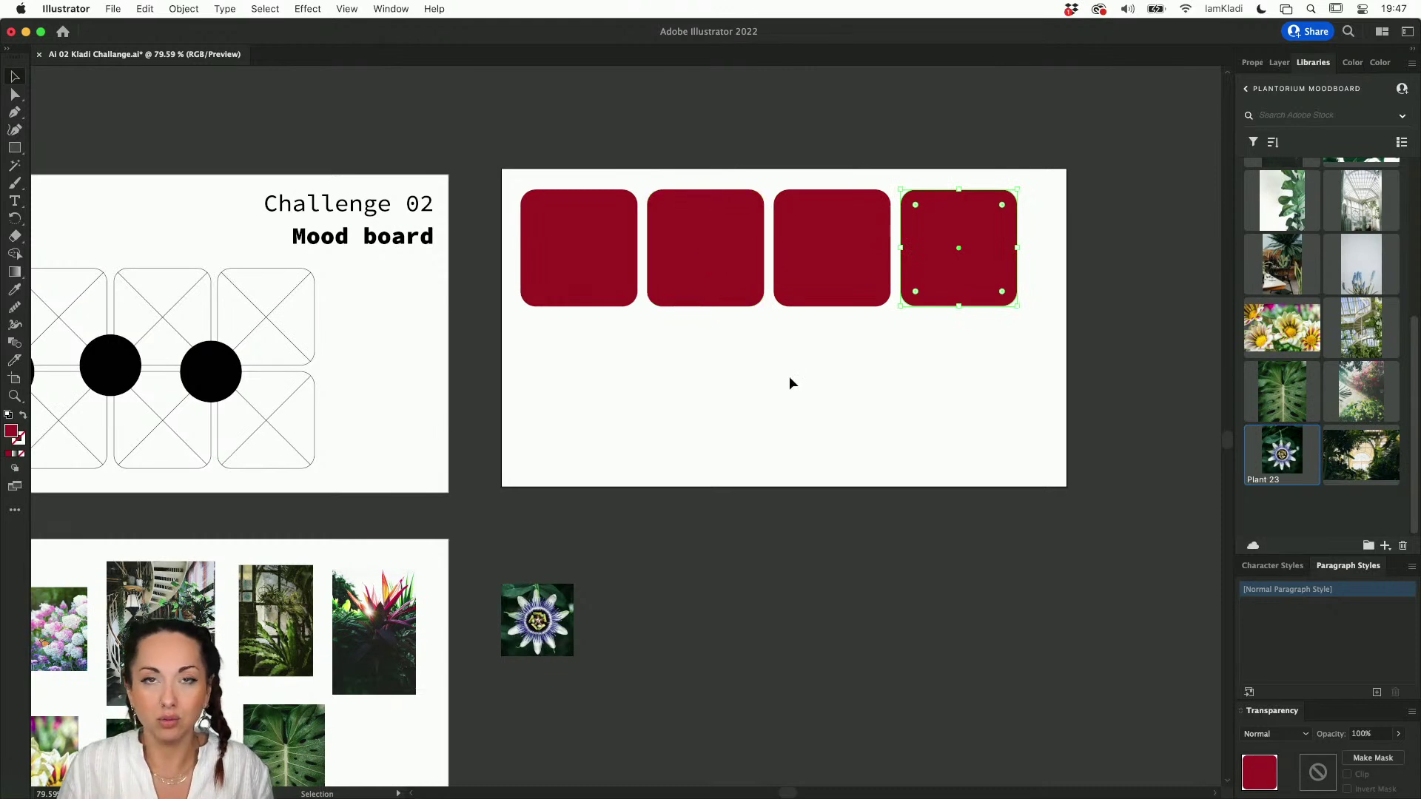
Step: Duplicate the row of four red squares directly below it and slightly enlarge all eight squares together
drag(975, 355, 557, 241)
drag(725, 257, 728, 383)
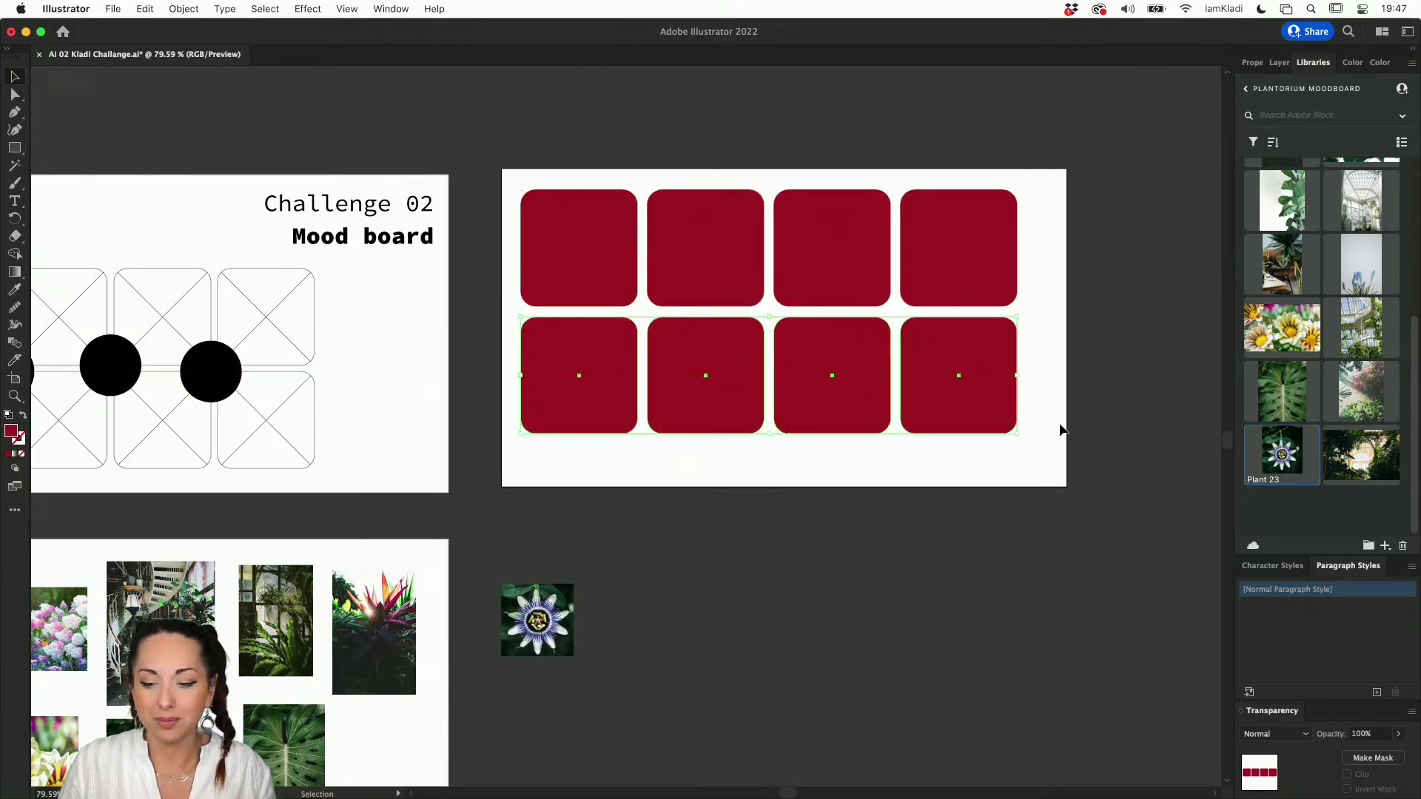
drag(1060, 311, 587, 228)
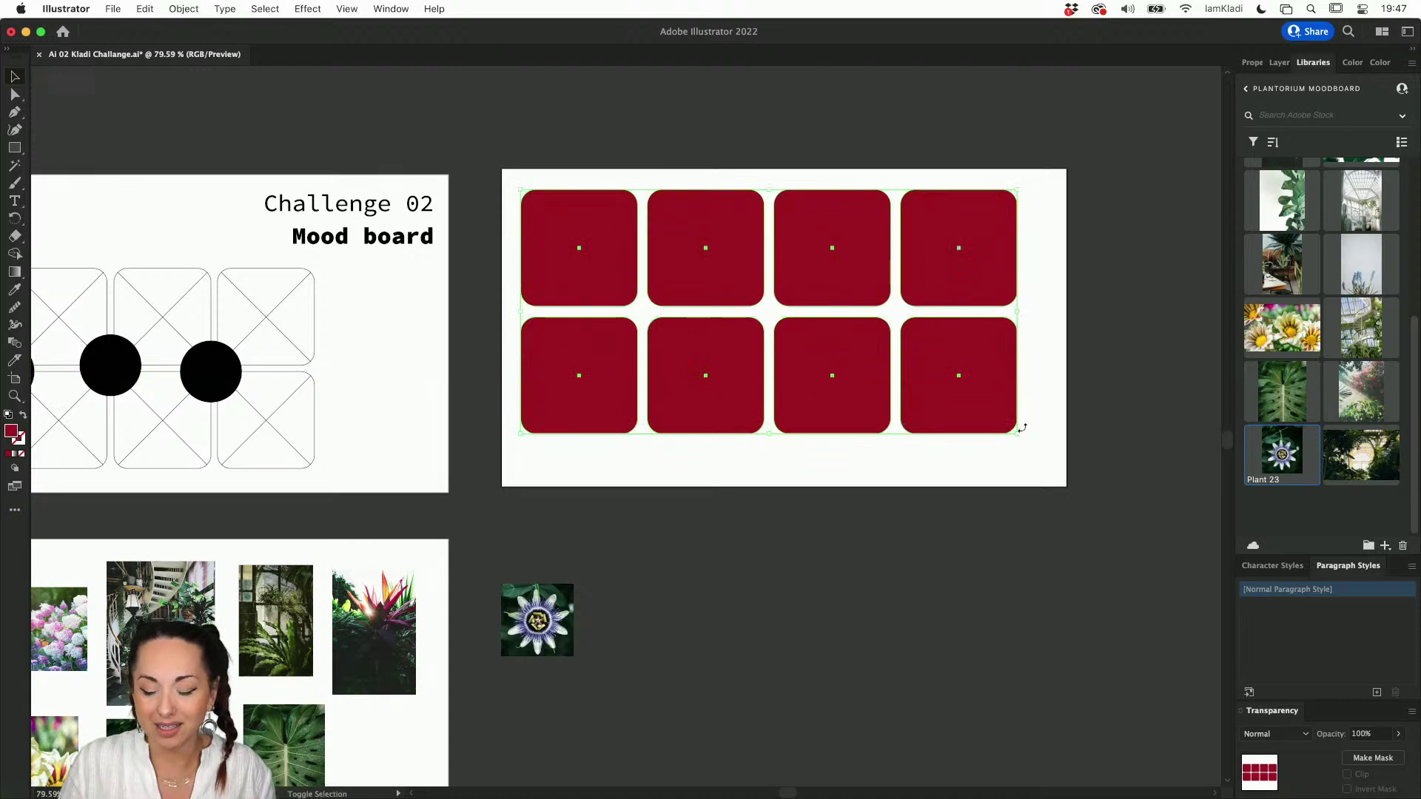
mouse_move(1019, 434)
mouse_down()
mouse_move(1054, 477)
mouse_move(1020, 444)
mouse_up()
Step: Move the red spiky plant picture from the Images artboard behind the first upper square, enlarge it to cover the square and clip it
drag(404, 663, 581, 271)
drag(607, 320, 667, 382)
drag(520, 334, 516, 332)
shift+click(580, 269)
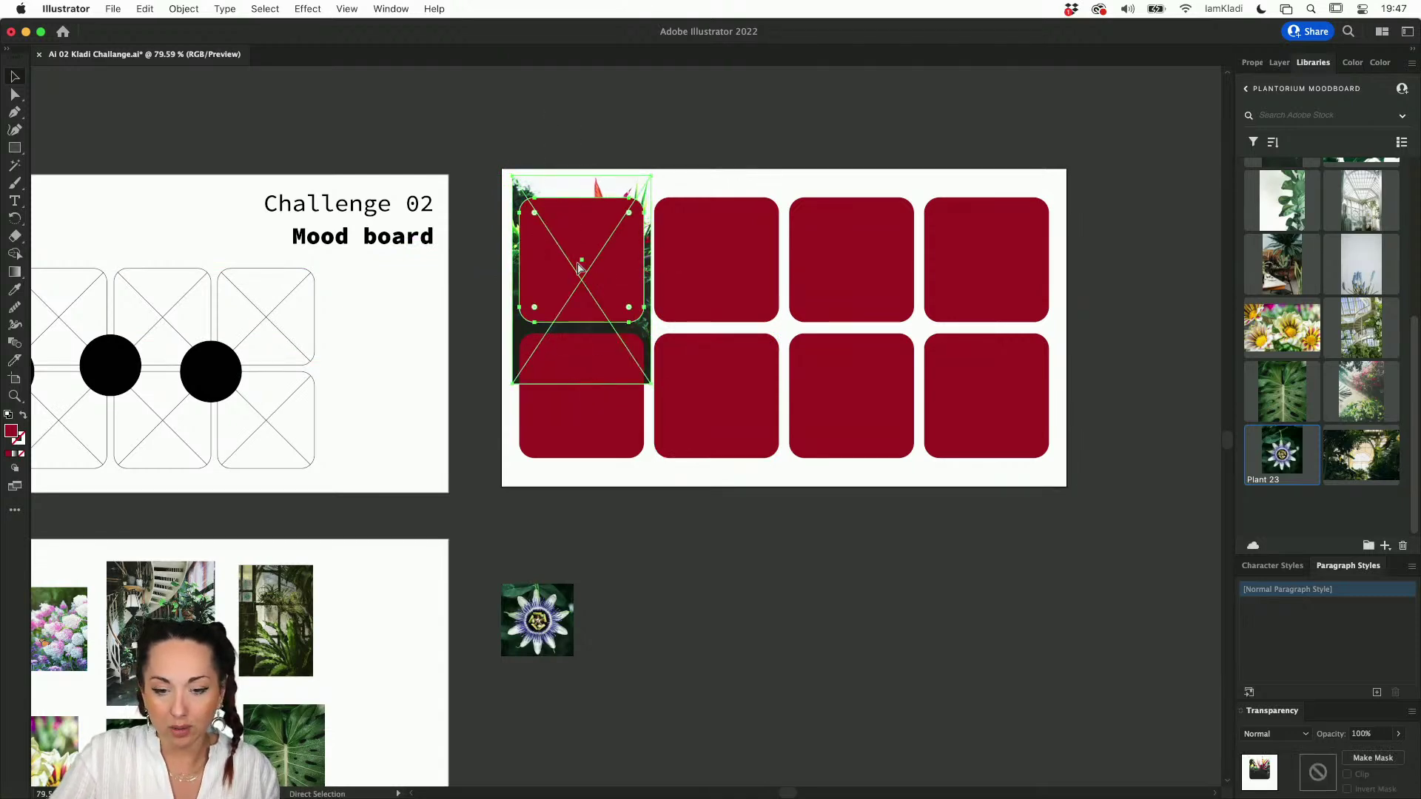
key(super+7)
Step: Move the fern and window picture from the Images artboard behind the second upper square, enlarge it to cover the square and clip it
drag(300, 592, 713, 245)
drag(752, 301, 775, 365)
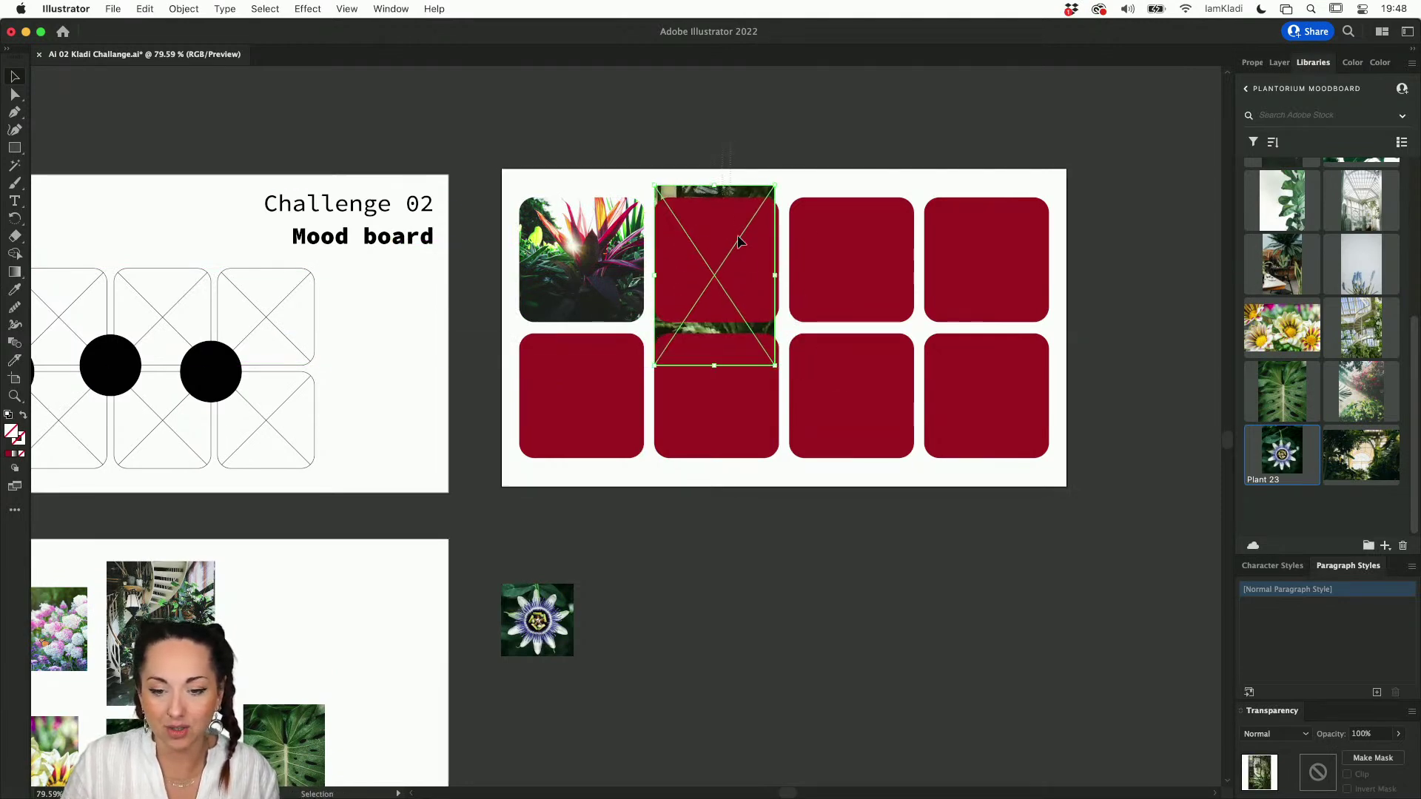
drag(774, 185, 783, 175)
click(736, 268)
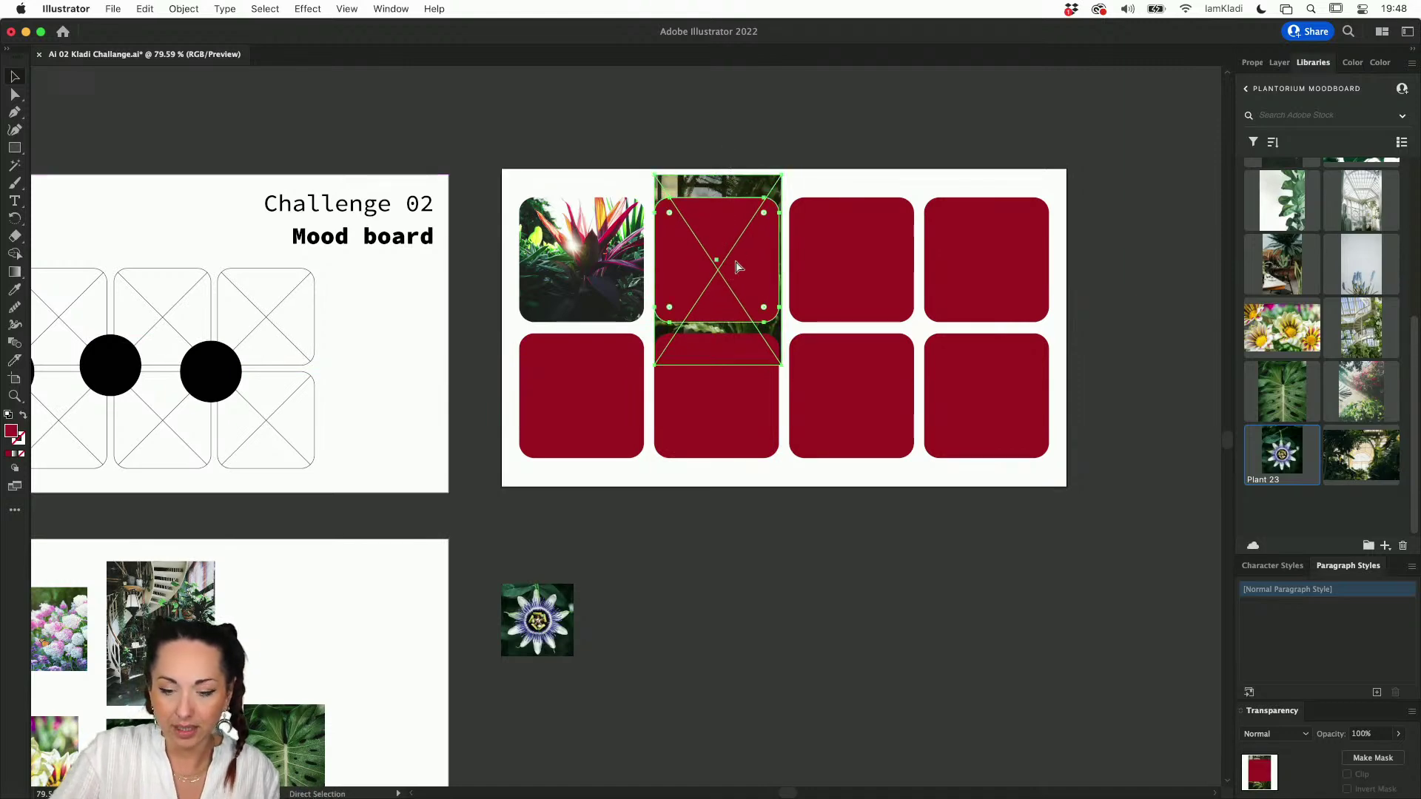
key(super+7)
Step: Move the pink and white hydrangea picture from the Images artboard behind the first two lower squares and enlarge it to cover both
drag(77, 648, 689, 390)
scroll(688, 385, up, 1)
scroll(689, 390, up, 5)
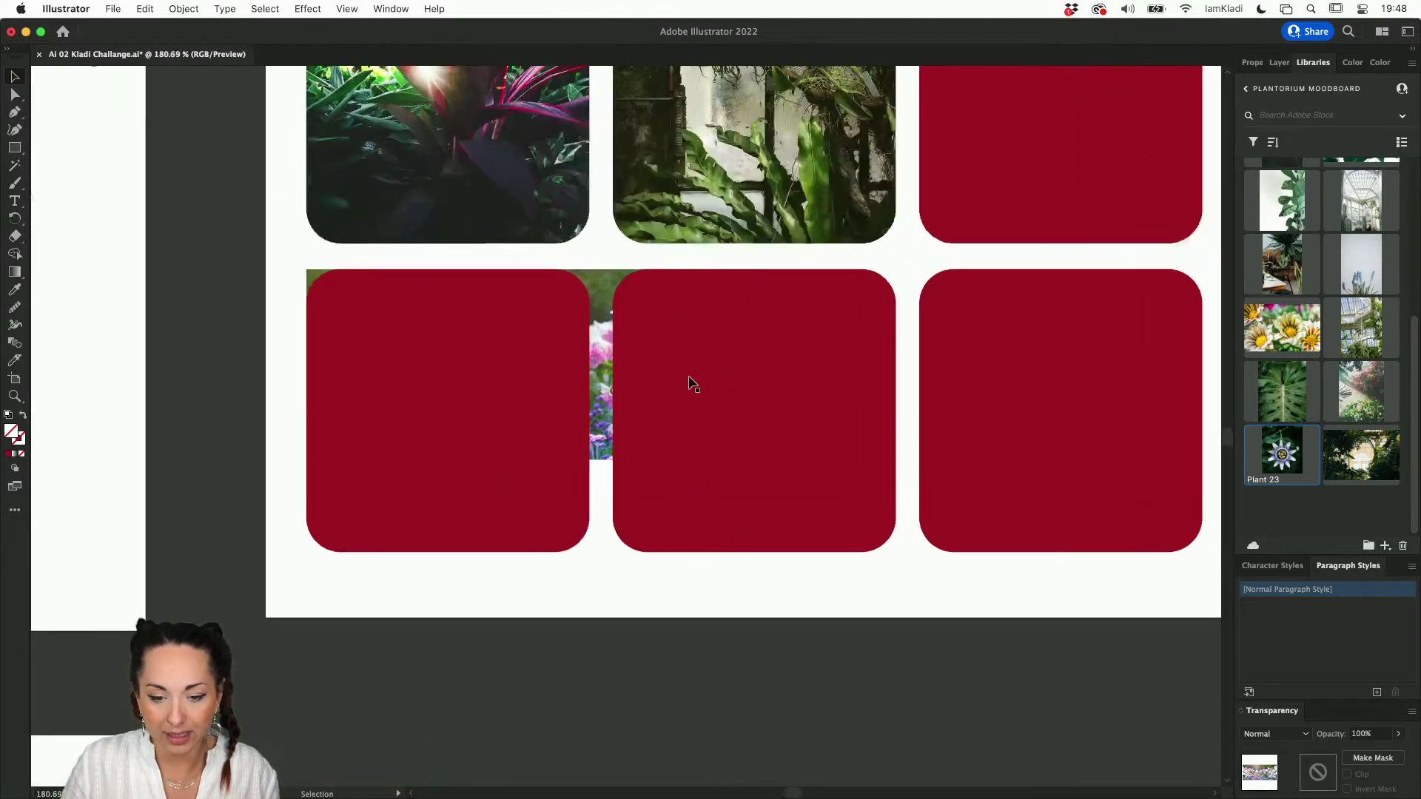
click(563, 481)
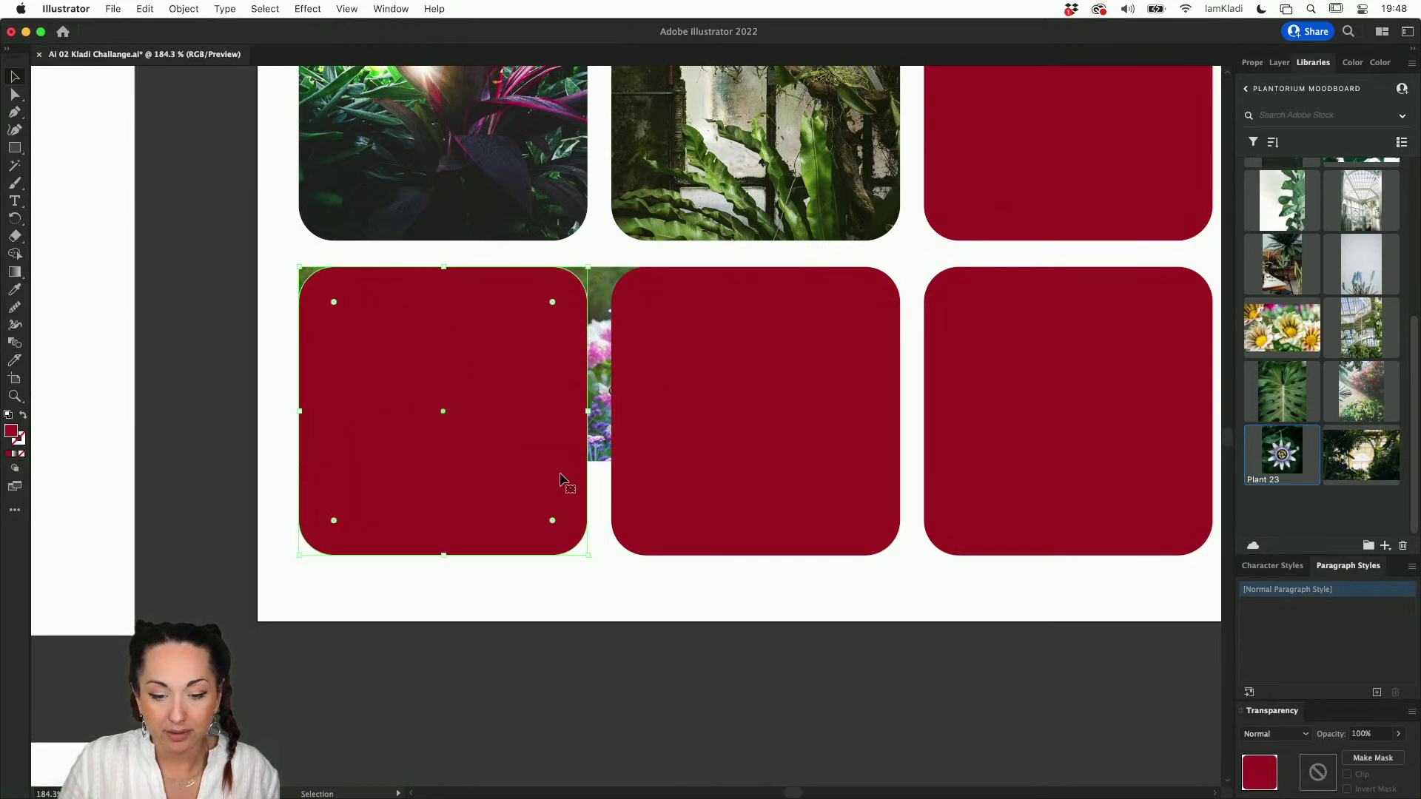
click(605, 413)
drag(720, 461, 895, 555)
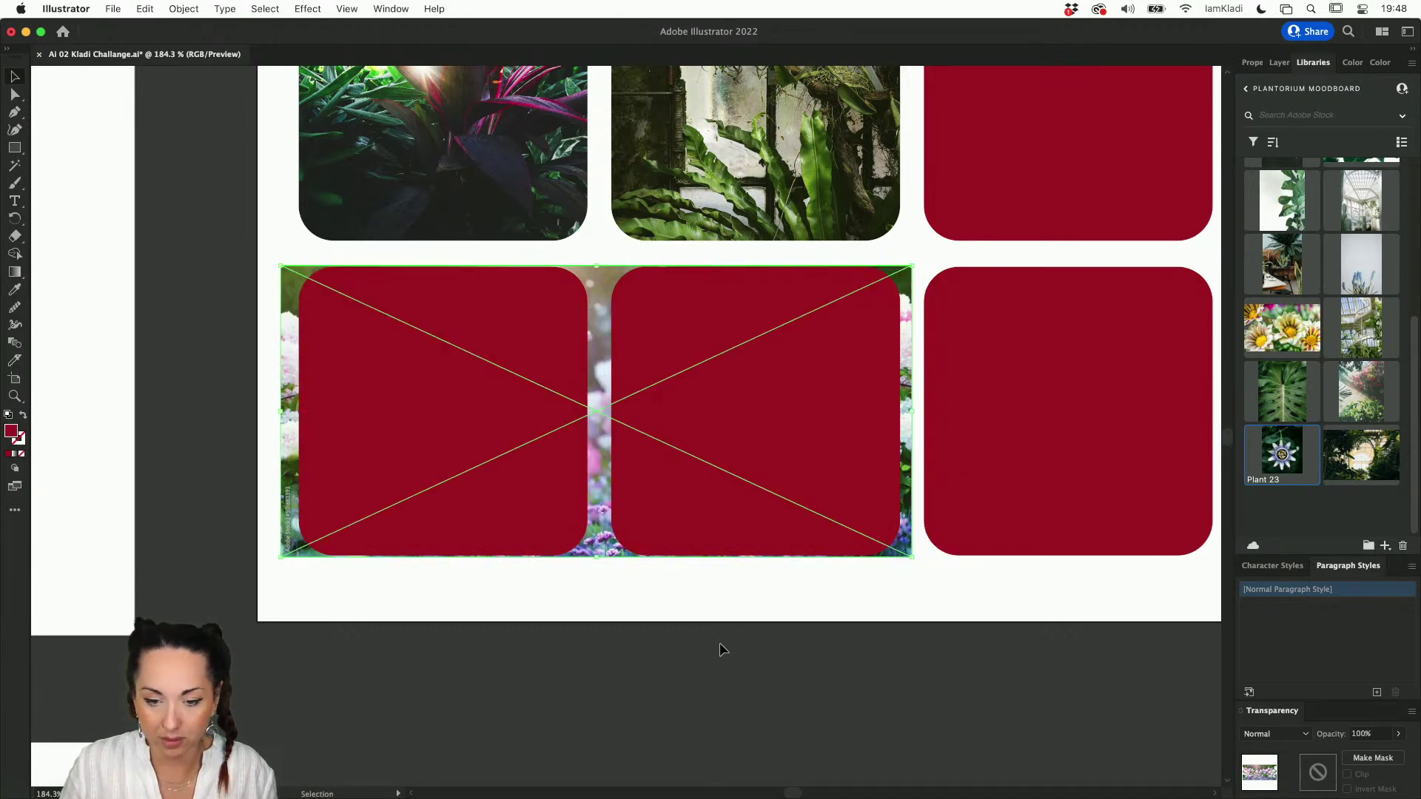
Step: Widen the first lower square until it overlaps the second, and unite the two into one wide rounded rectangle
click(612, 694)
click(538, 522)
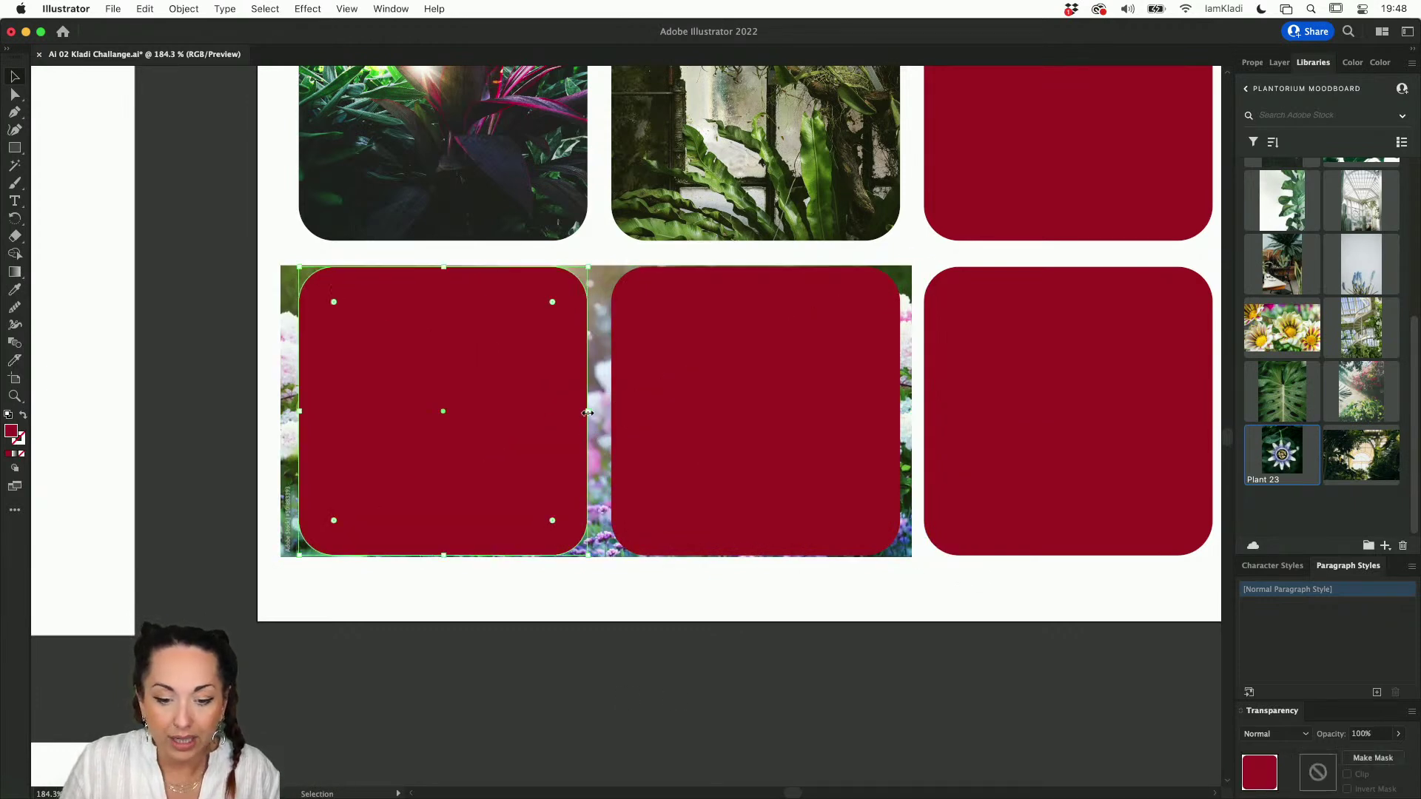
drag(587, 413, 851, 408)
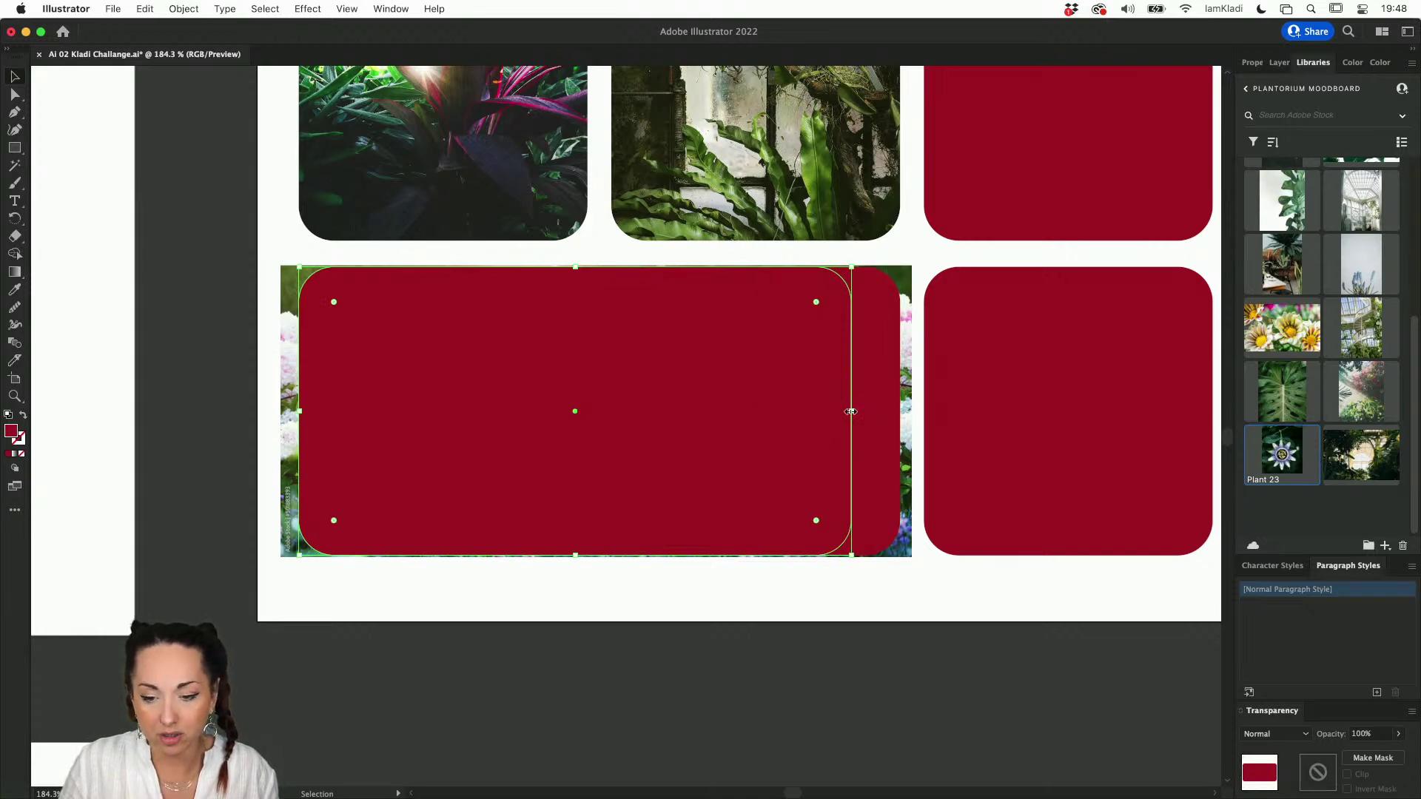
drag(852, 410, 788, 399)
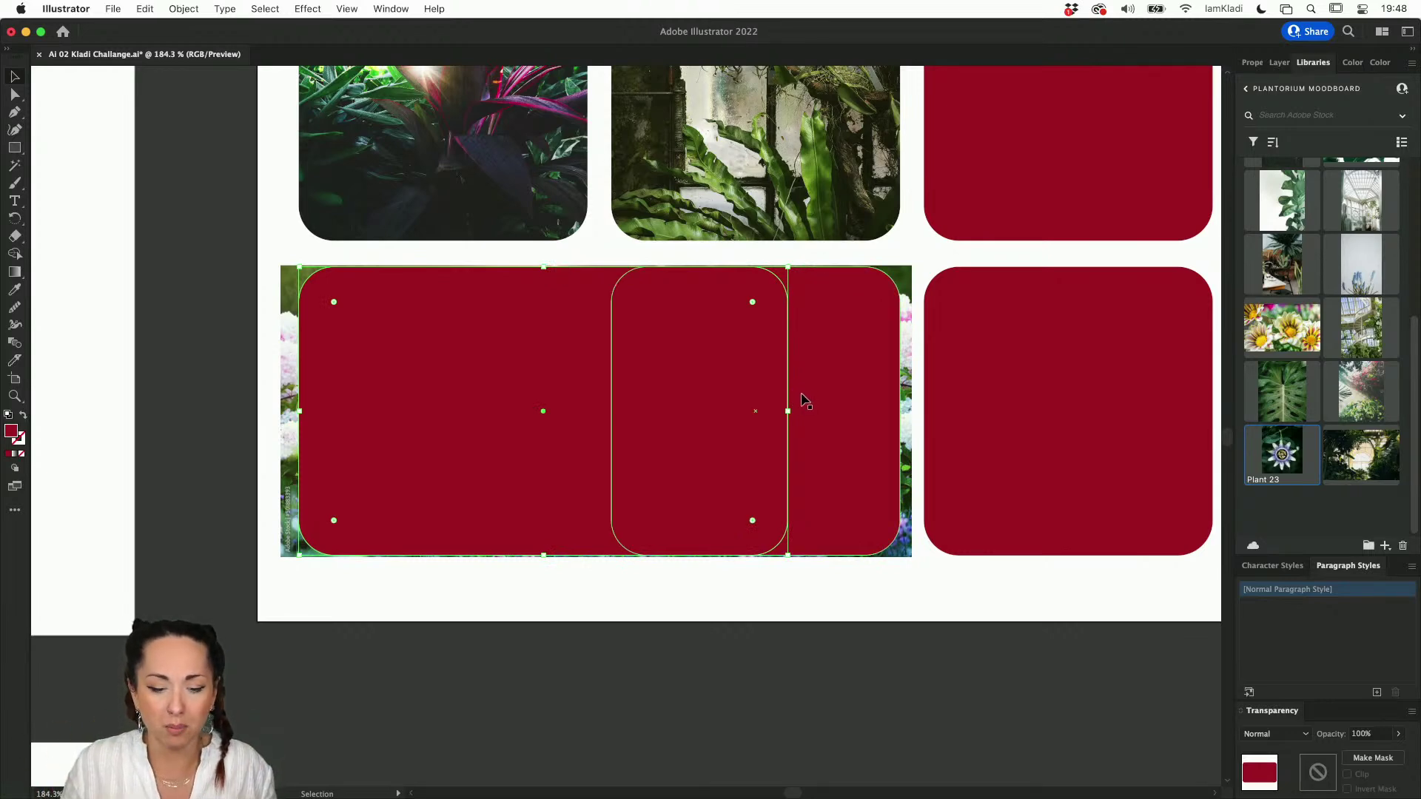
shift+click(821, 396)
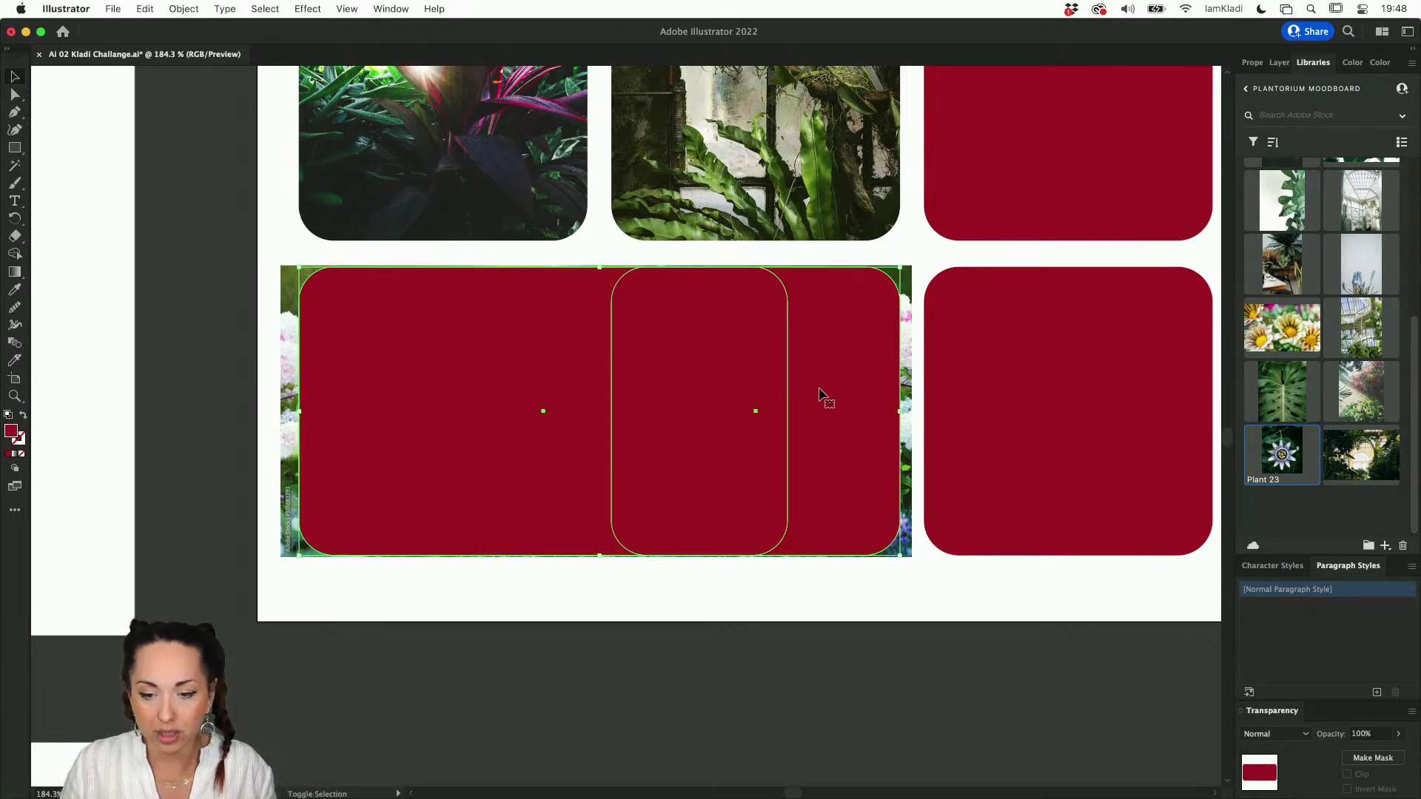
click(1256, 63)
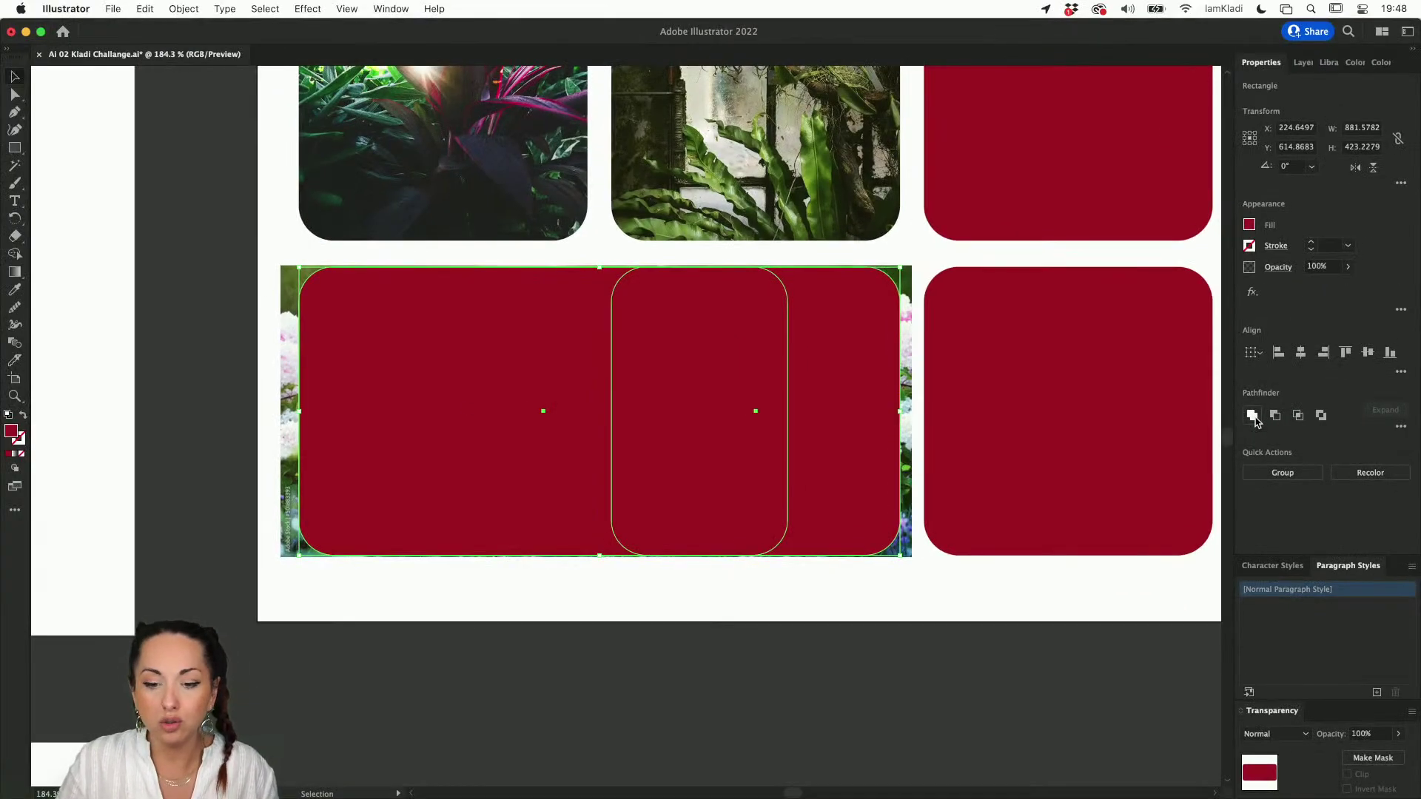
click(1252, 416)
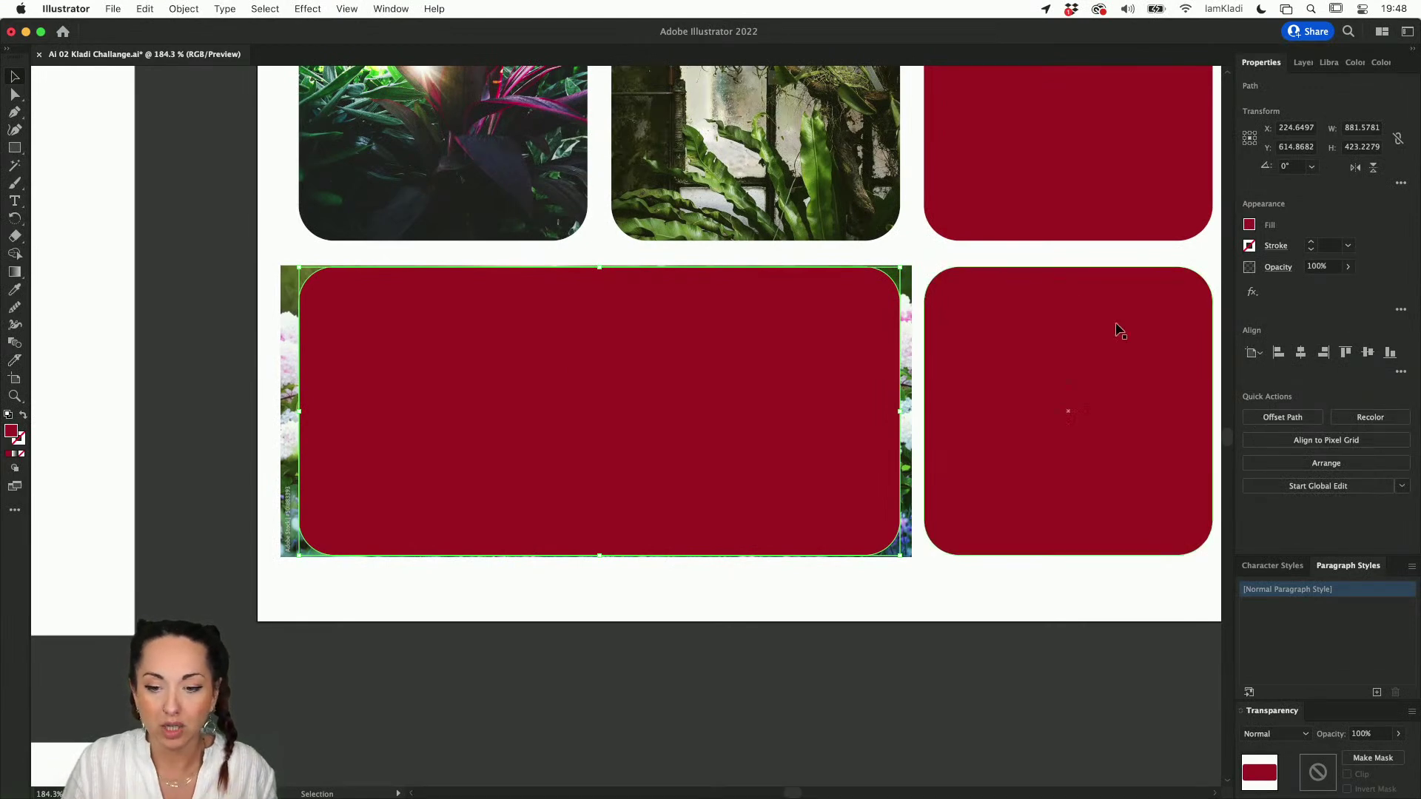
Step: Clip the hydrangea picture to the wide rounded rectangle in the lower row
drag(926, 255, 850, 317)
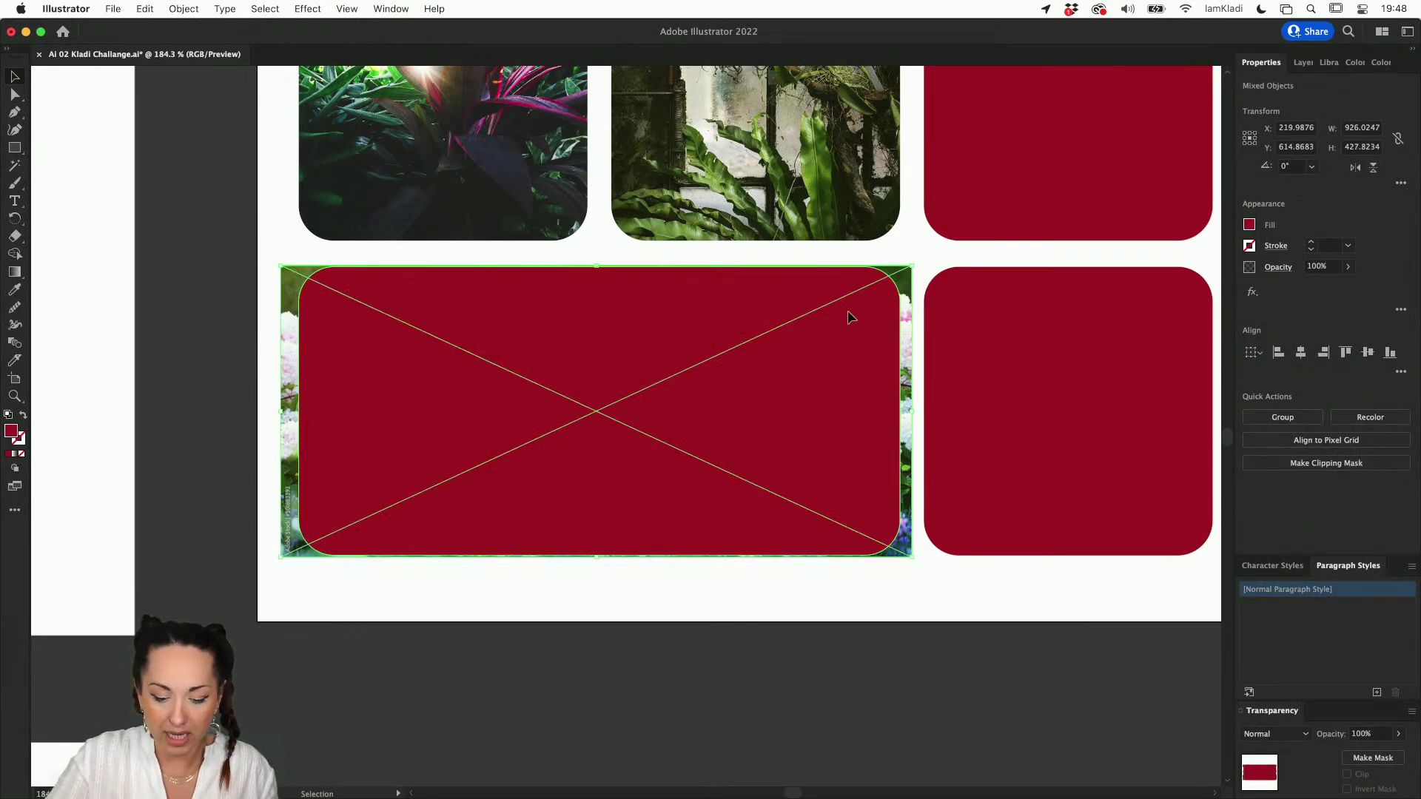
key(super+7)
scroll(849, 317, down, 1)
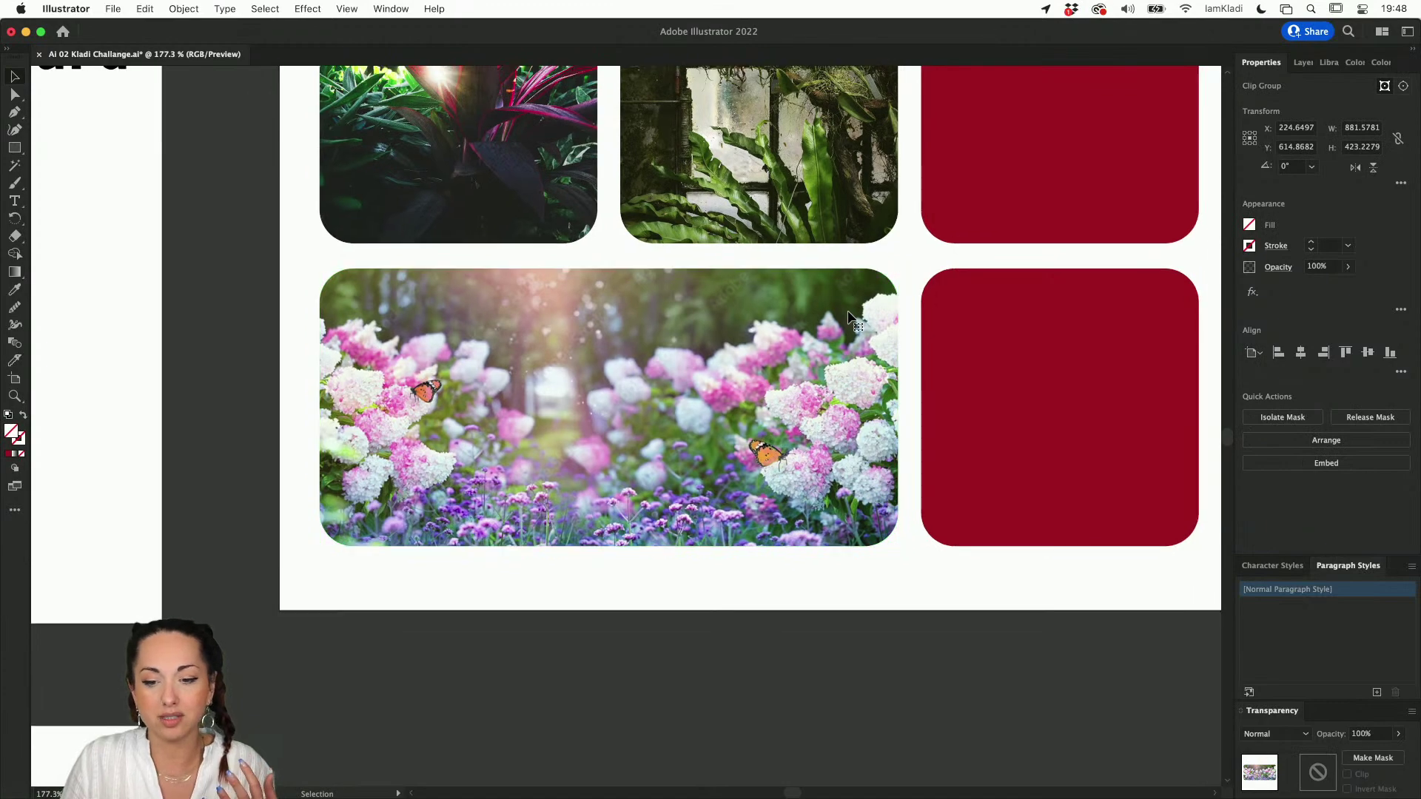
scroll(850, 317, down, 10)
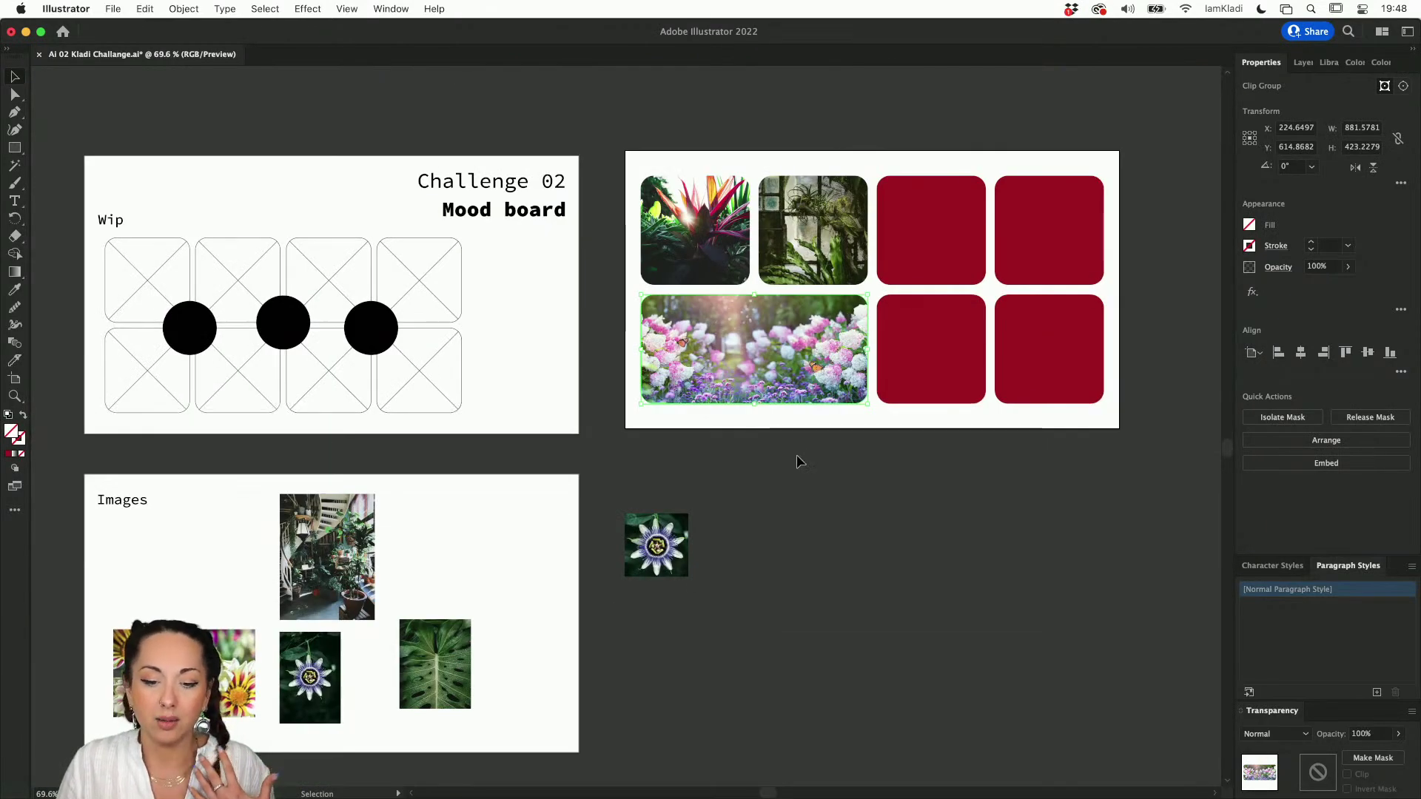
Step: Move the passion flower picture from the Images artboard behind the third lower square, enlarge it to cover the square and clip it
scroll(797, 454, right, 2)
scroll(796, 455, up, 2)
drag(259, 707, 951, 514)
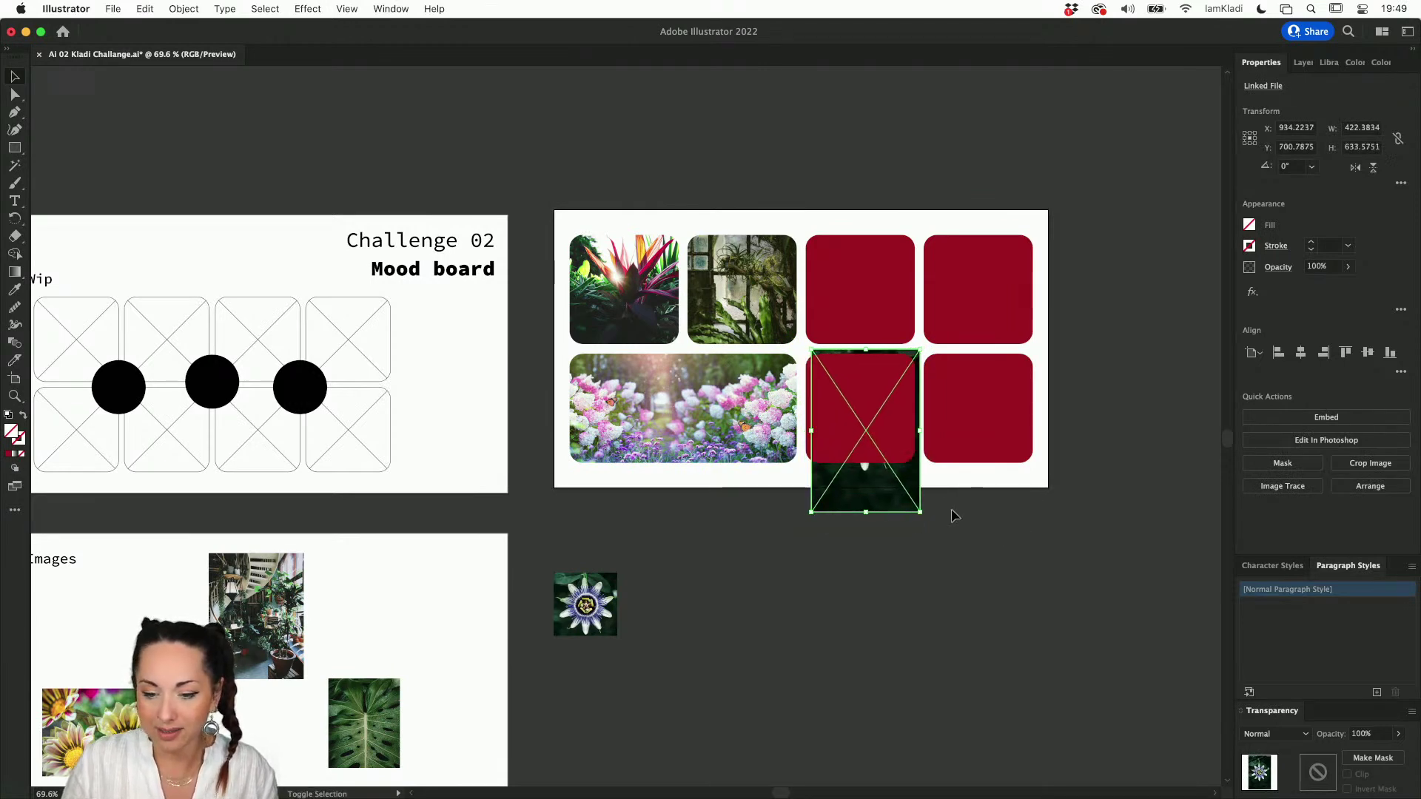
key(shift+Up)
drag(811, 344, 806, 333)
shift+click(858, 421)
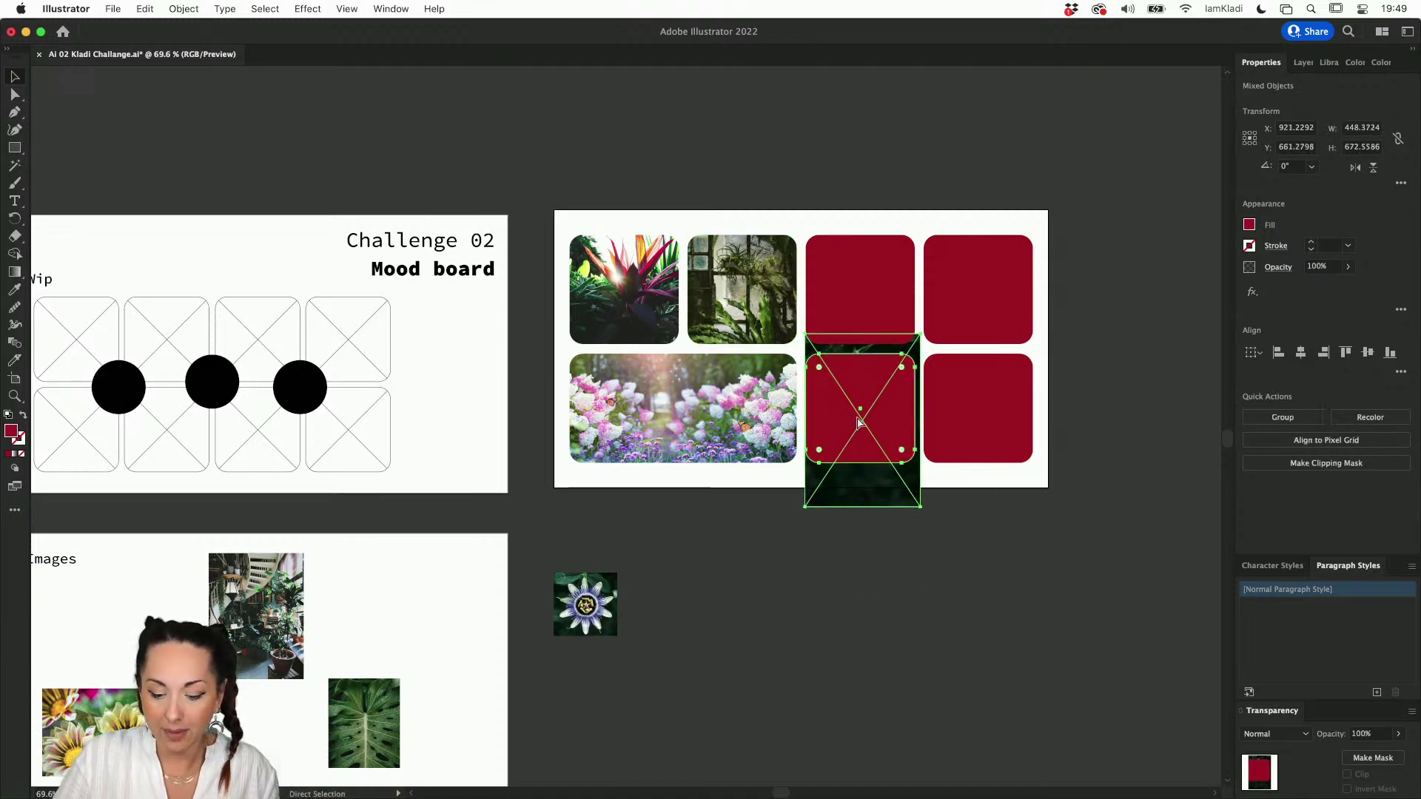
key(super+7)
Step: Move the yellow striped flower picture from the Images artboard behind the last two upper squares, enlarge it over both and nudge it up
drag(150, 725, 912, 272)
drag(993, 342, 1050, 378)
key(shift+Up)
key(shift+Up)
key(shift+Up)
key(shift+Up)
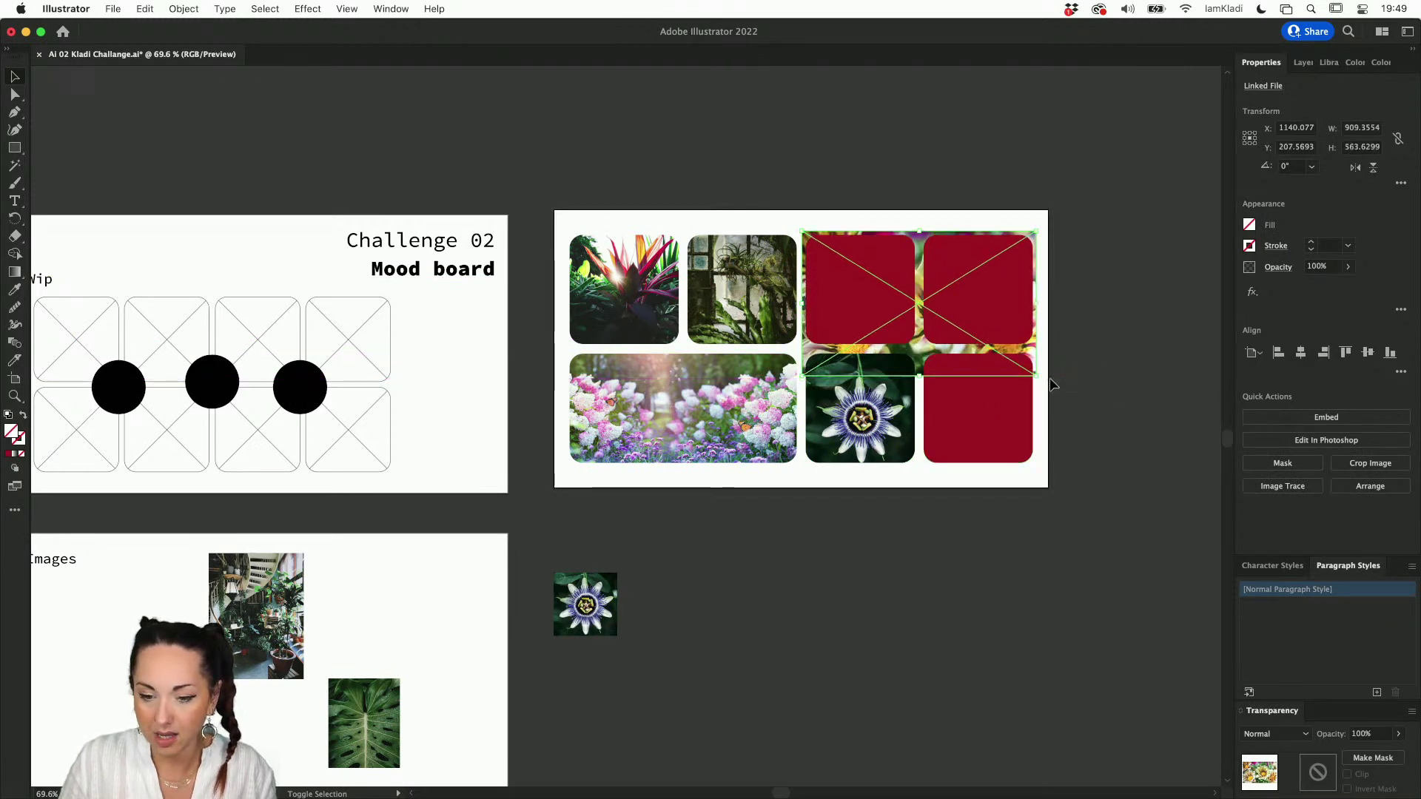
Step: Widen the third upper square to the far edge of the fourth and clip the yellow flower picture to it
scroll(1049, 378, up, 3)
click(803, 250)
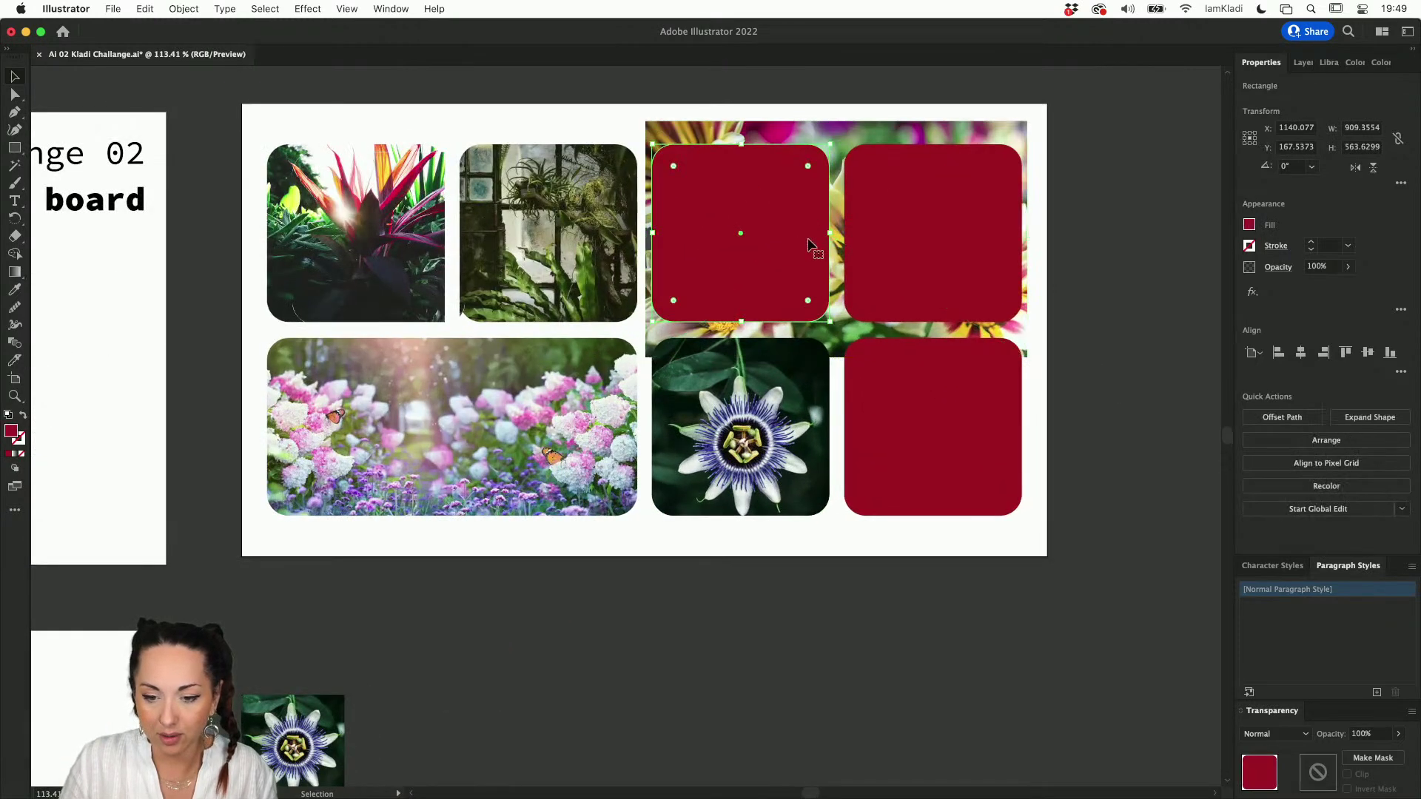
drag(830, 236, 1020, 235)
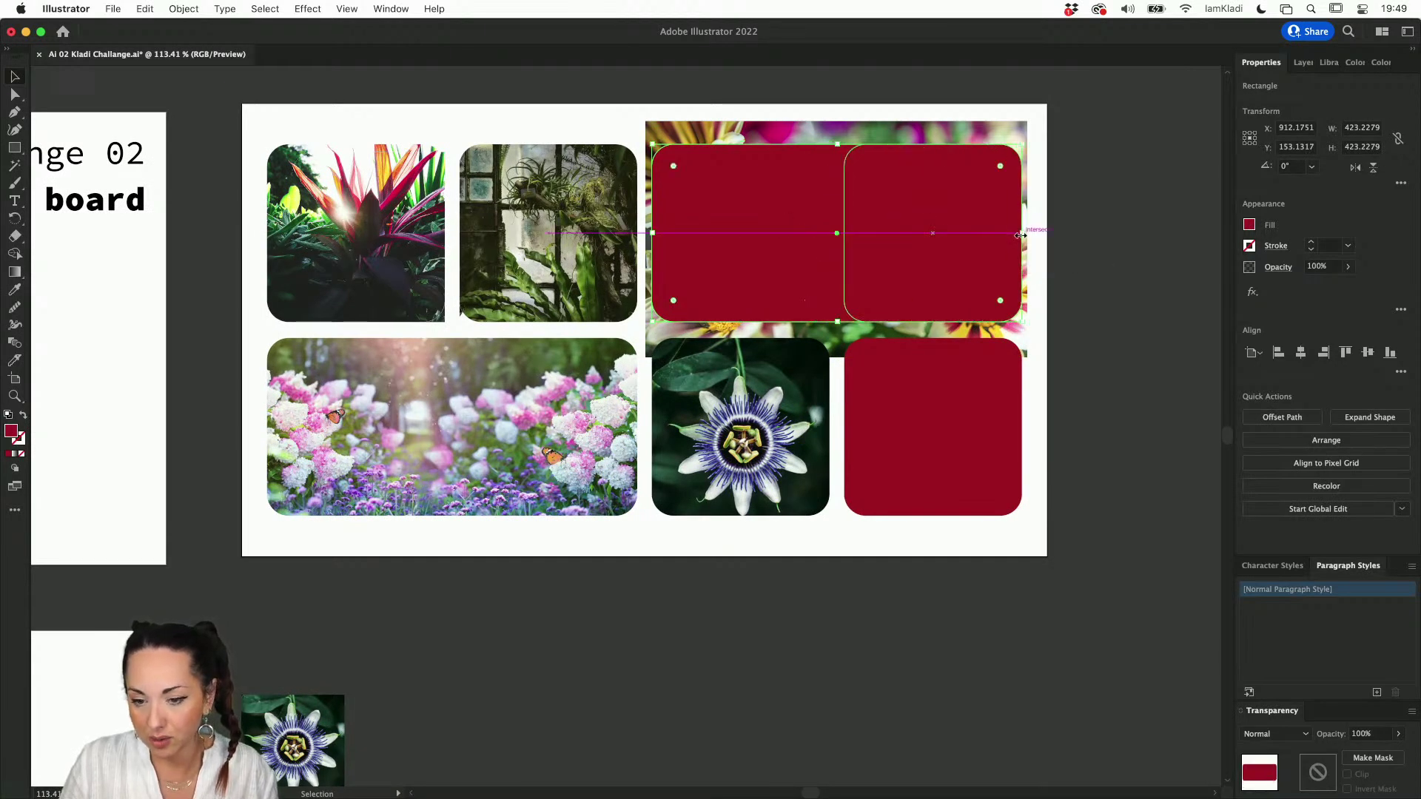
click(1098, 231)
click(758, 228)
shift+click(763, 139)
key(super+7)
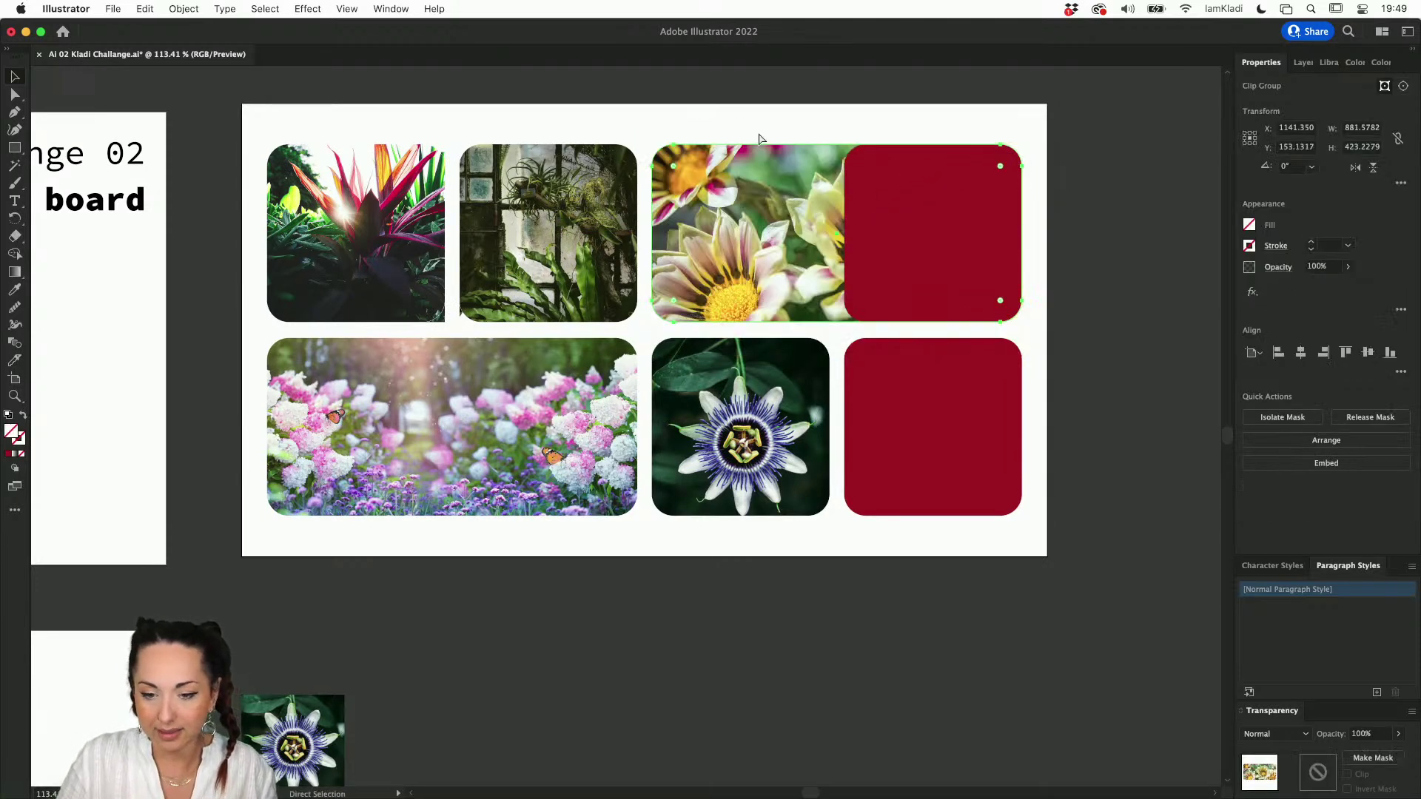
Step: Delete the leftover red square covering the yellow flower picture and clear the selection
click(1033, 191)
click(1002, 197)
key(Delete)
click(836, 562)
Step: Move the spiral staircase and potted plants picture from the Images artboard behind the last lower square and enlarge it to cover the square
scroll(836, 562, down, 1)
scroll(834, 555, down, 5)
scroll(833, 555, left, 5)
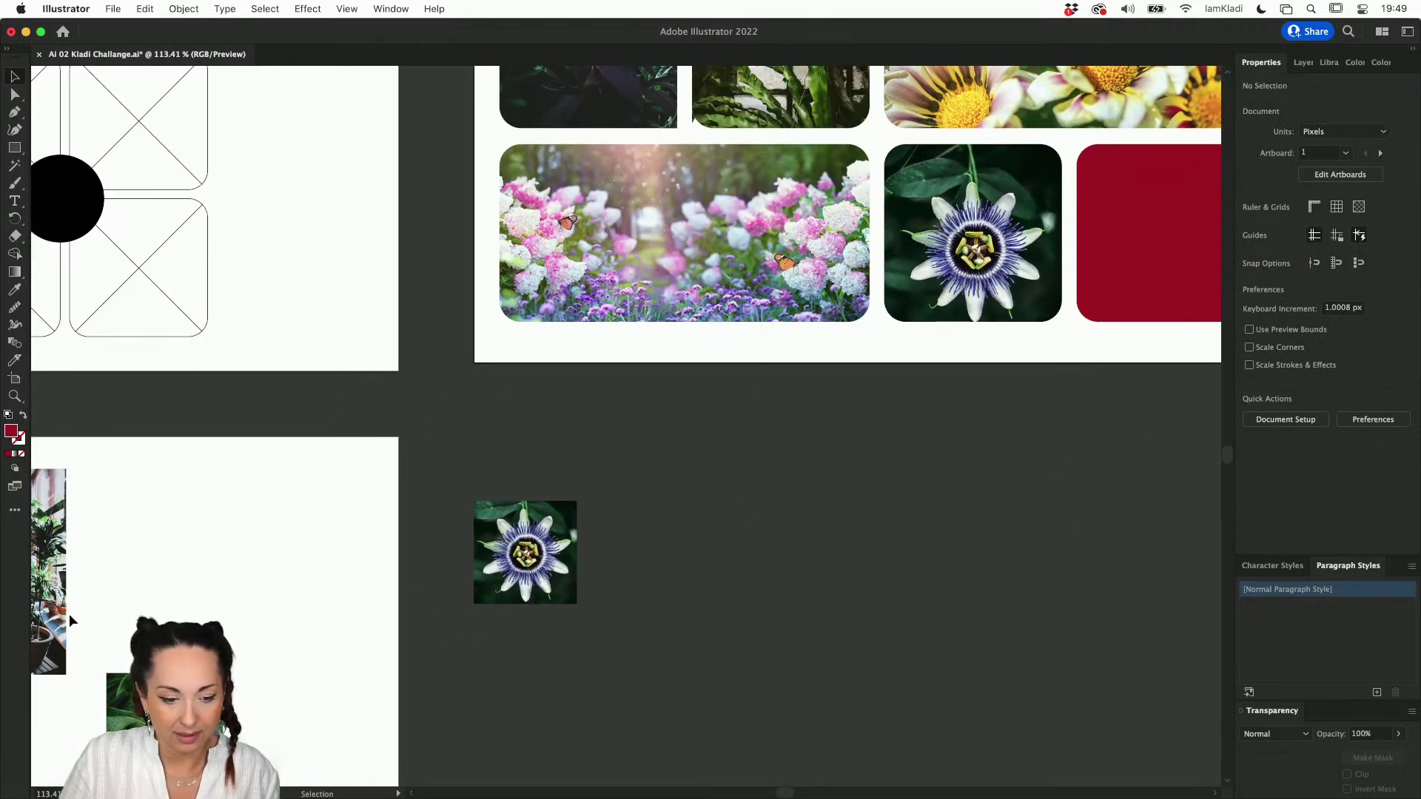
drag(70, 620, 935, 688)
scroll(979, 617, down, 5)
scroll(979, 617, up, 4)
scroll(663, 488, up, 1)
drag(411, 457, 1008, 349)
scroll(1021, 374, up, 6)
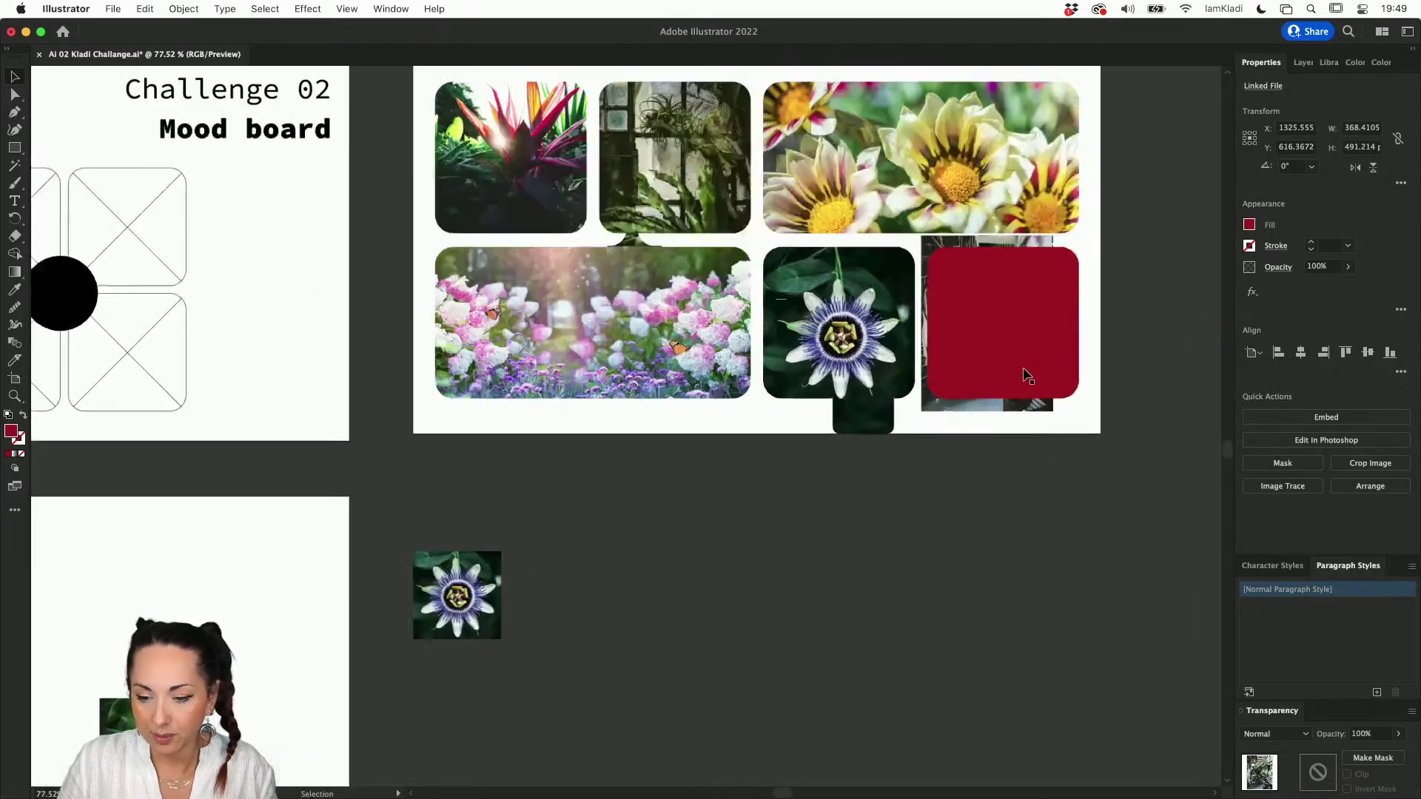
drag(1094, 468, 1200, 571)
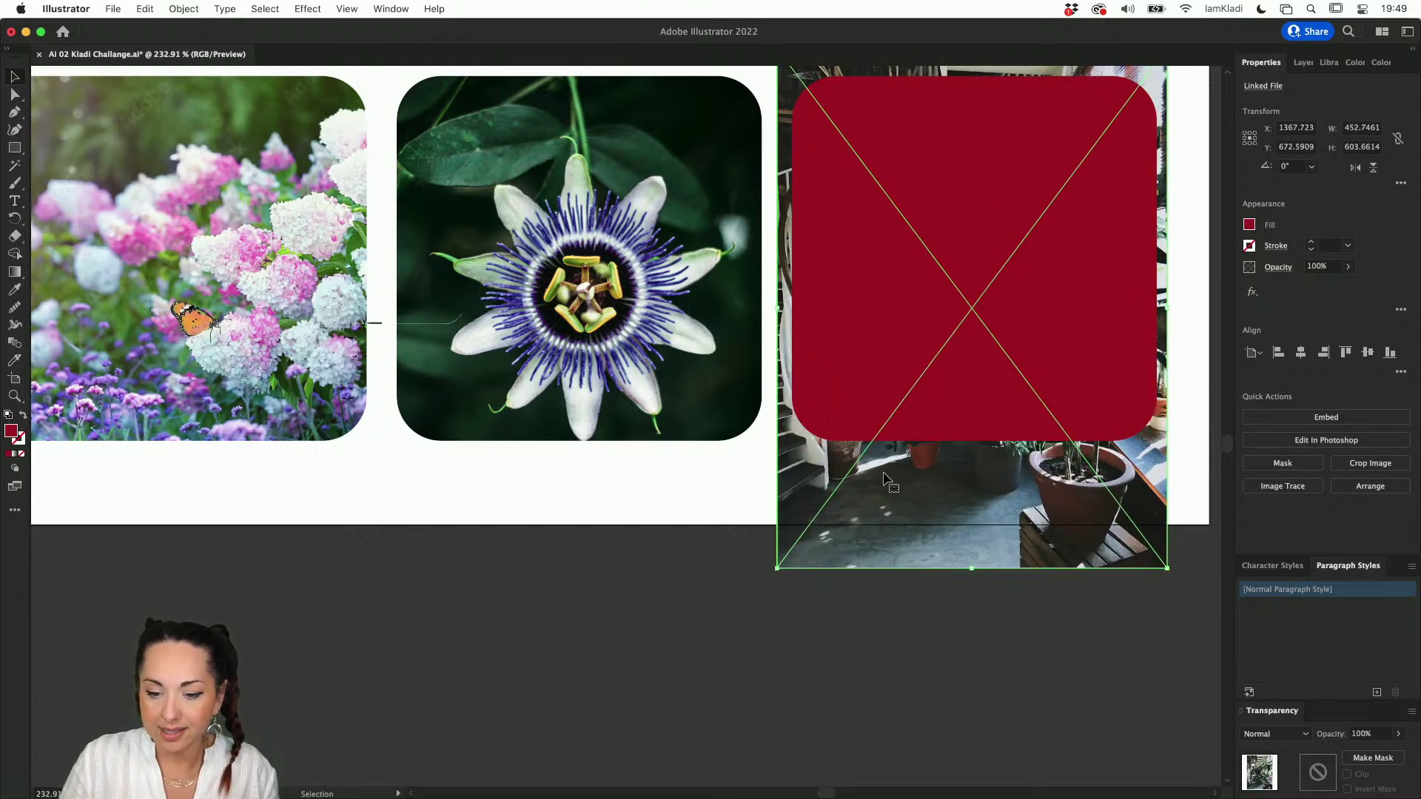
Step: Clip the staircase picture to the last red square and clear the selection
shift+click(881, 402)
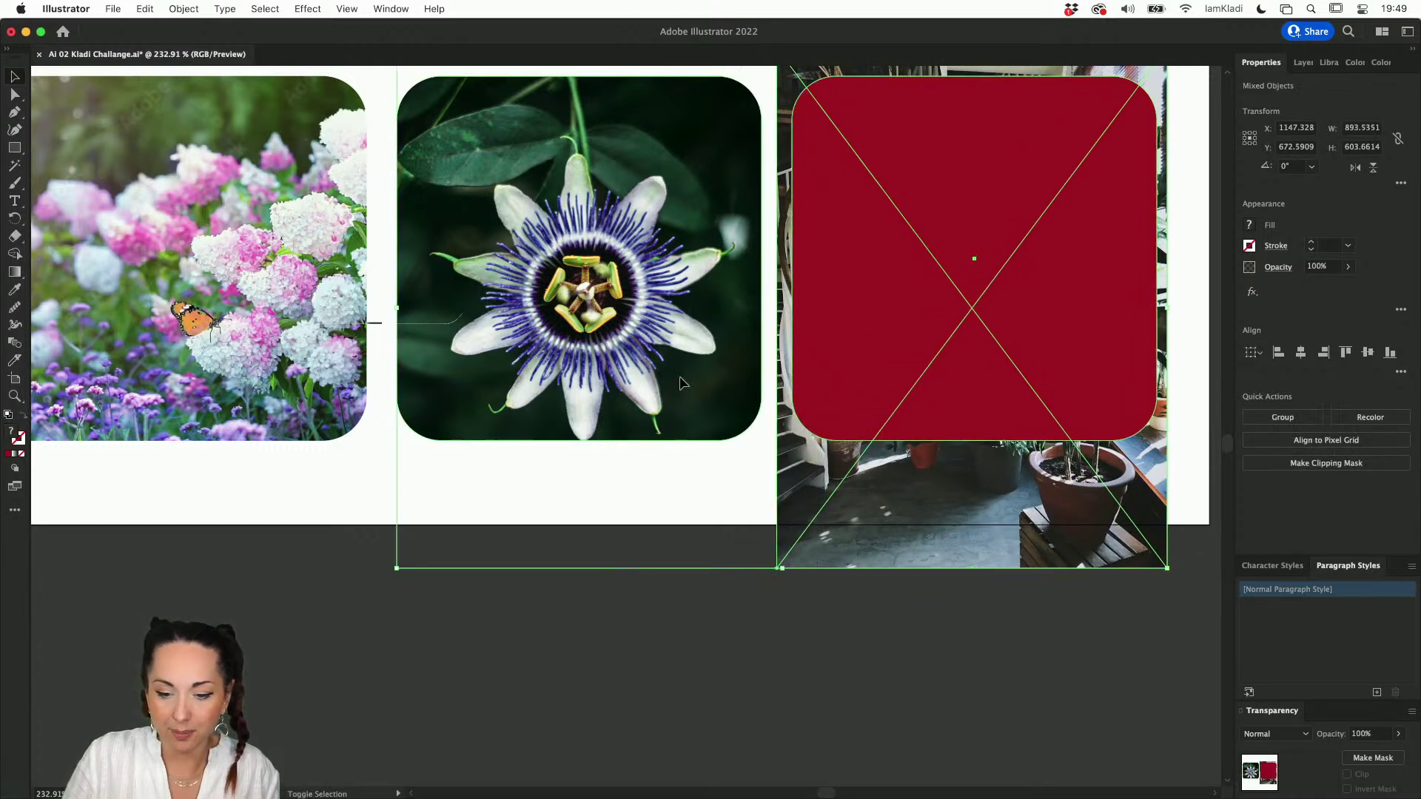
shift+click(682, 382)
key(a)
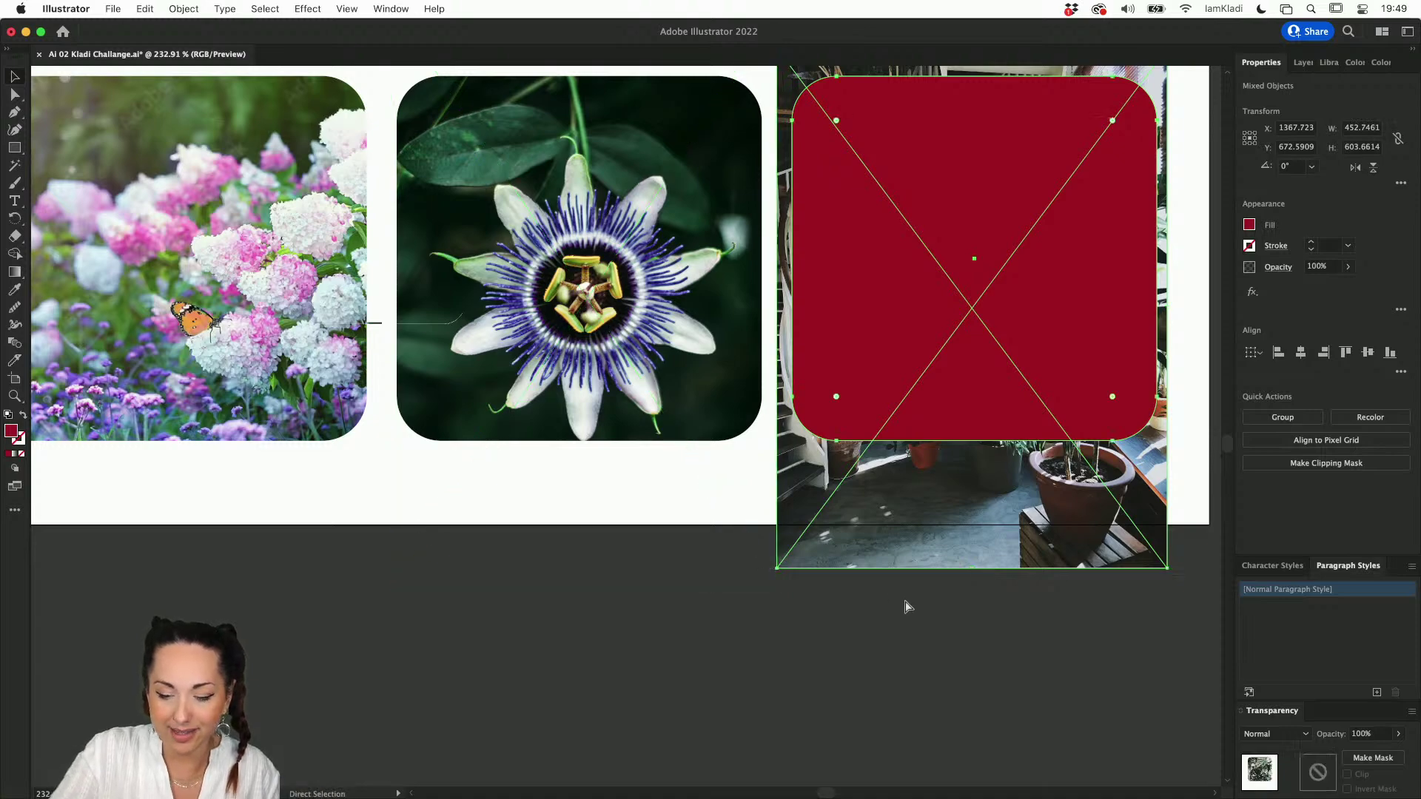
key(super+7)
key(v)
scroll(907, 605, down, 6)
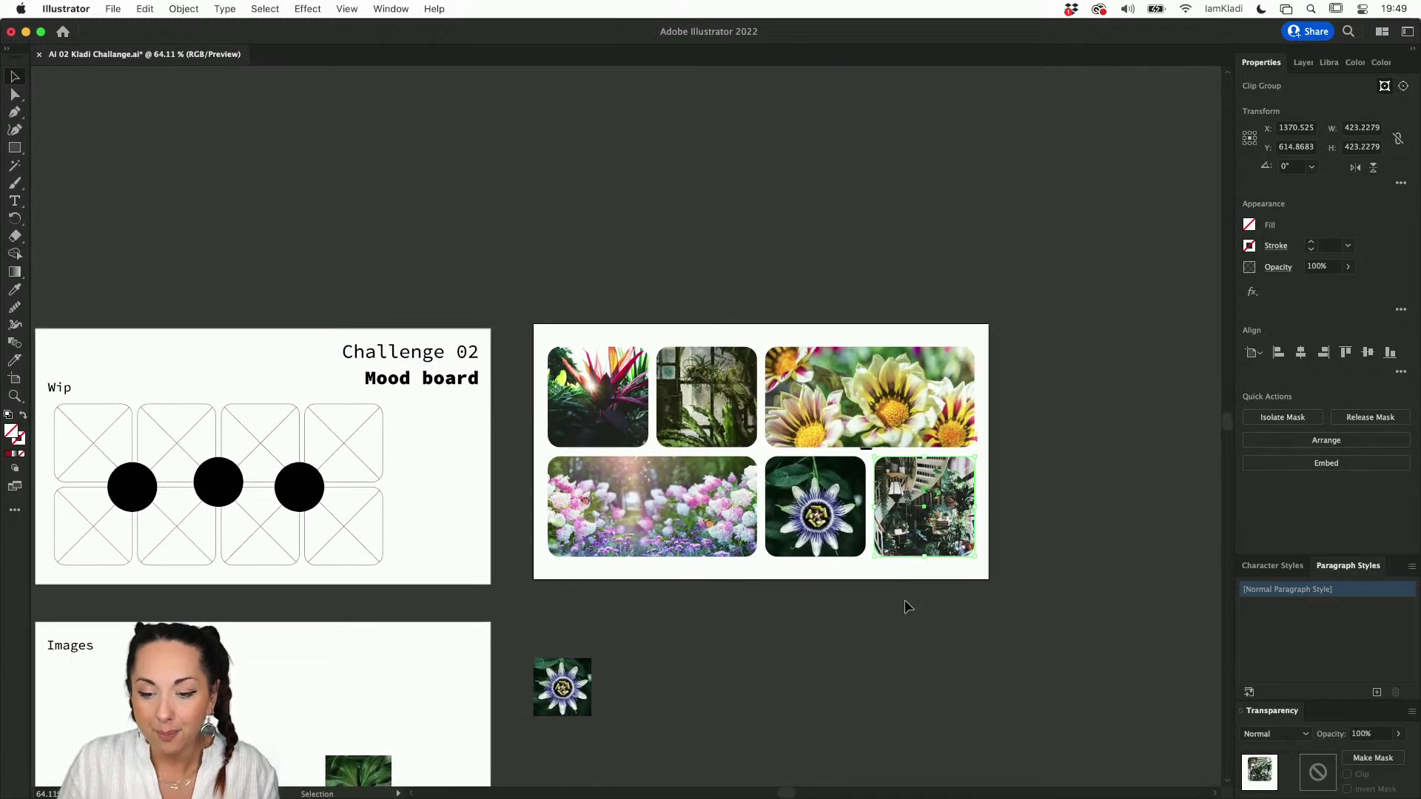
scroll(767, 660, up, 2)
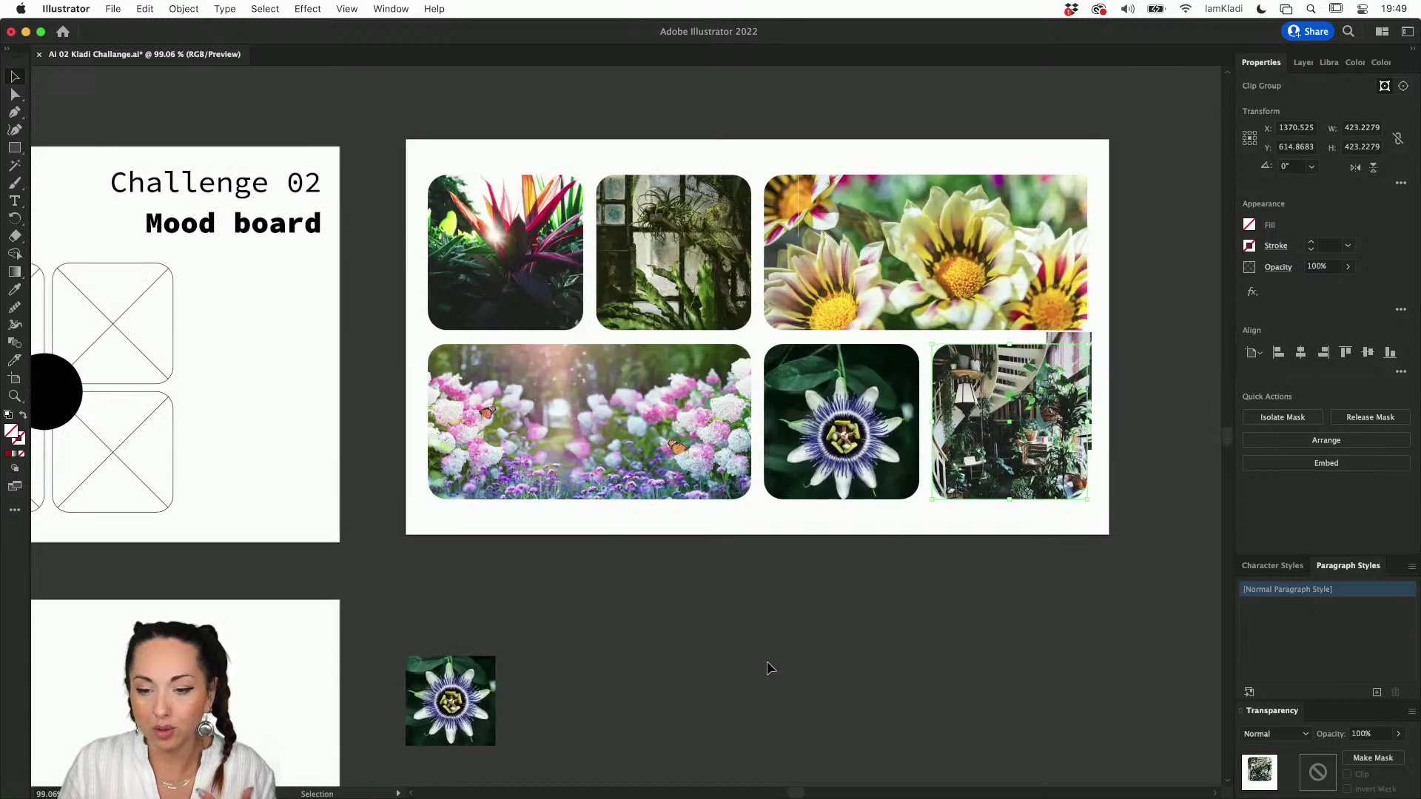
click(1113, 496)
Step: Draw a circle about 190 px wide over the central junction of the pictures and fill it with pink sampled from the yellow flower picture
scroll(1114, 496, up, 1)
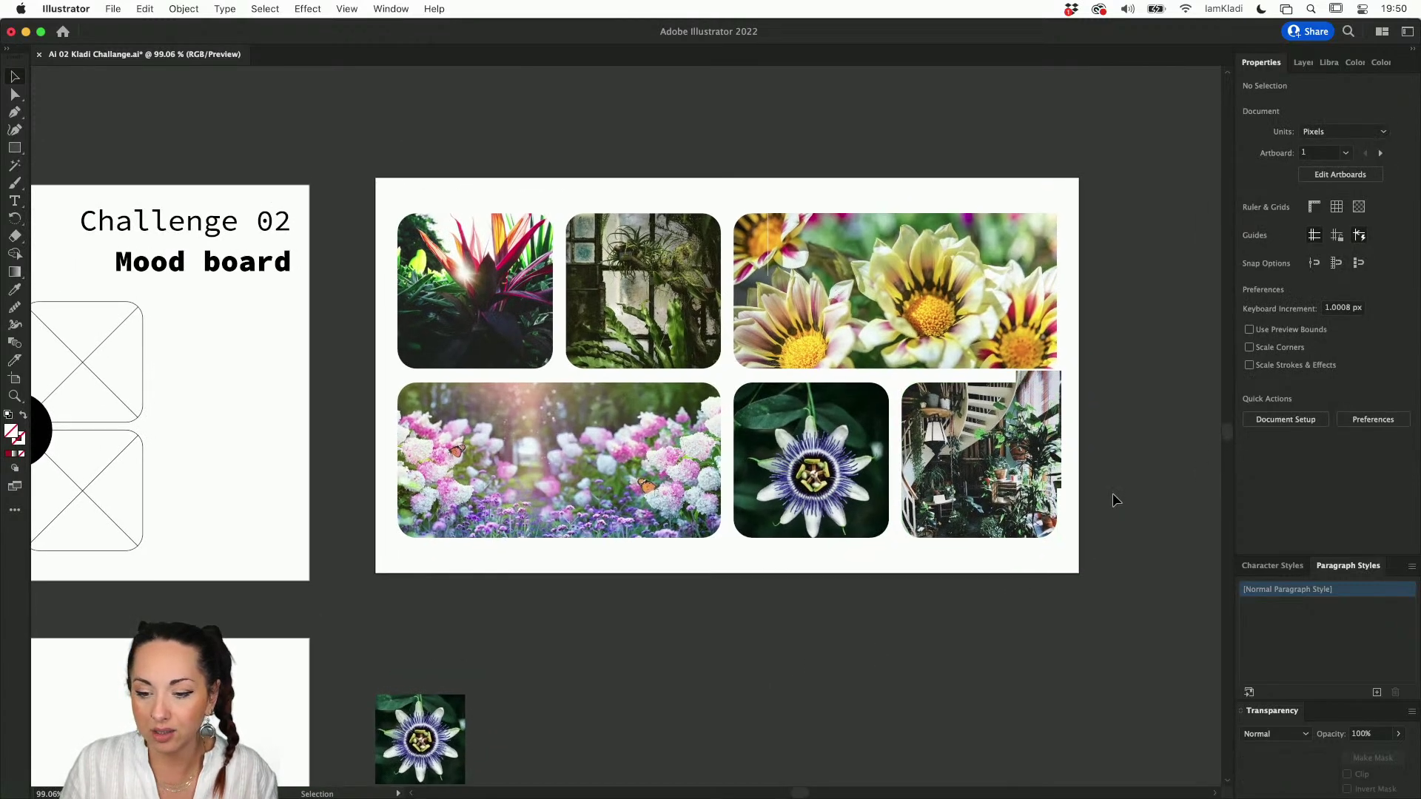
scroll(1113, 496, up, 1)
scroll(1113, 492, up, 2)
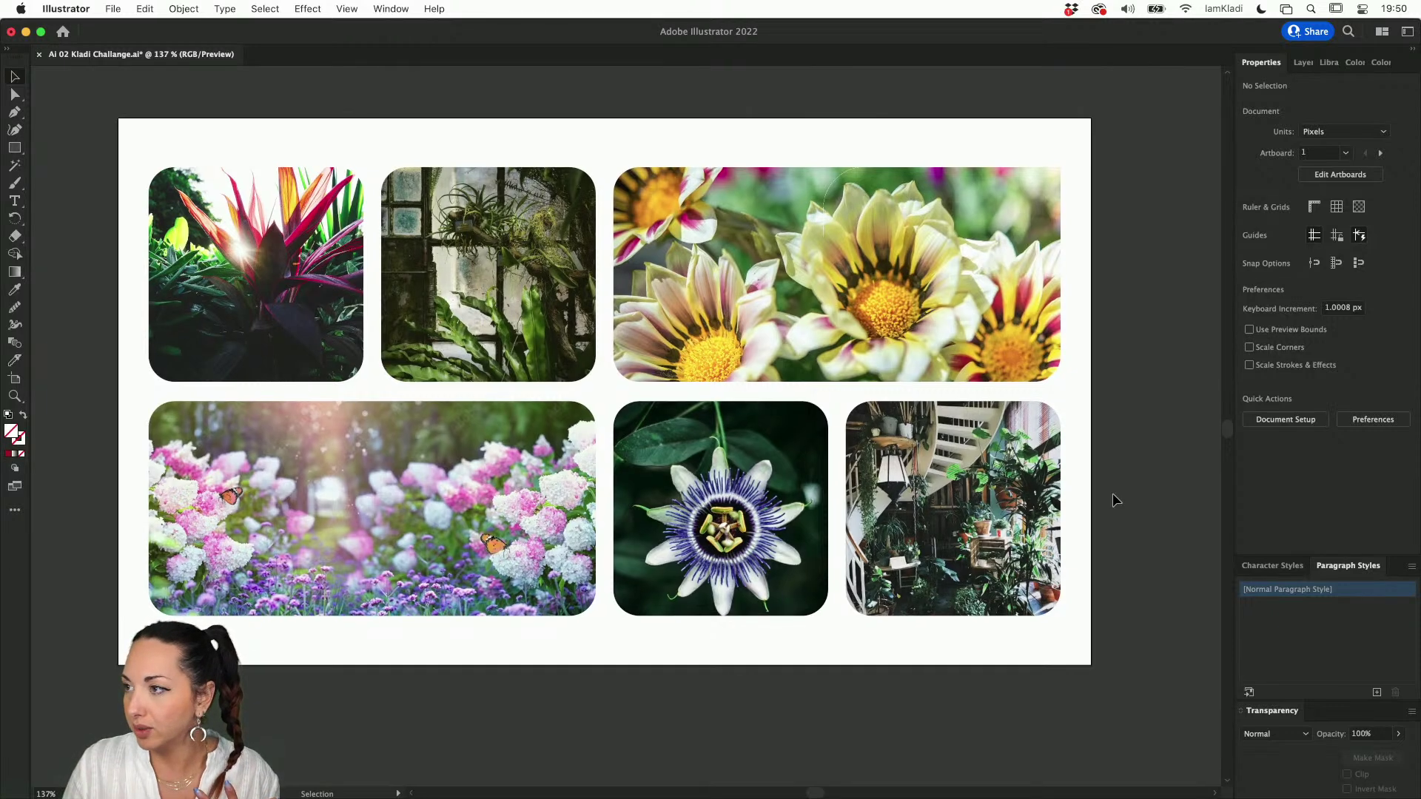
scroll(1112, 493, up, 2)
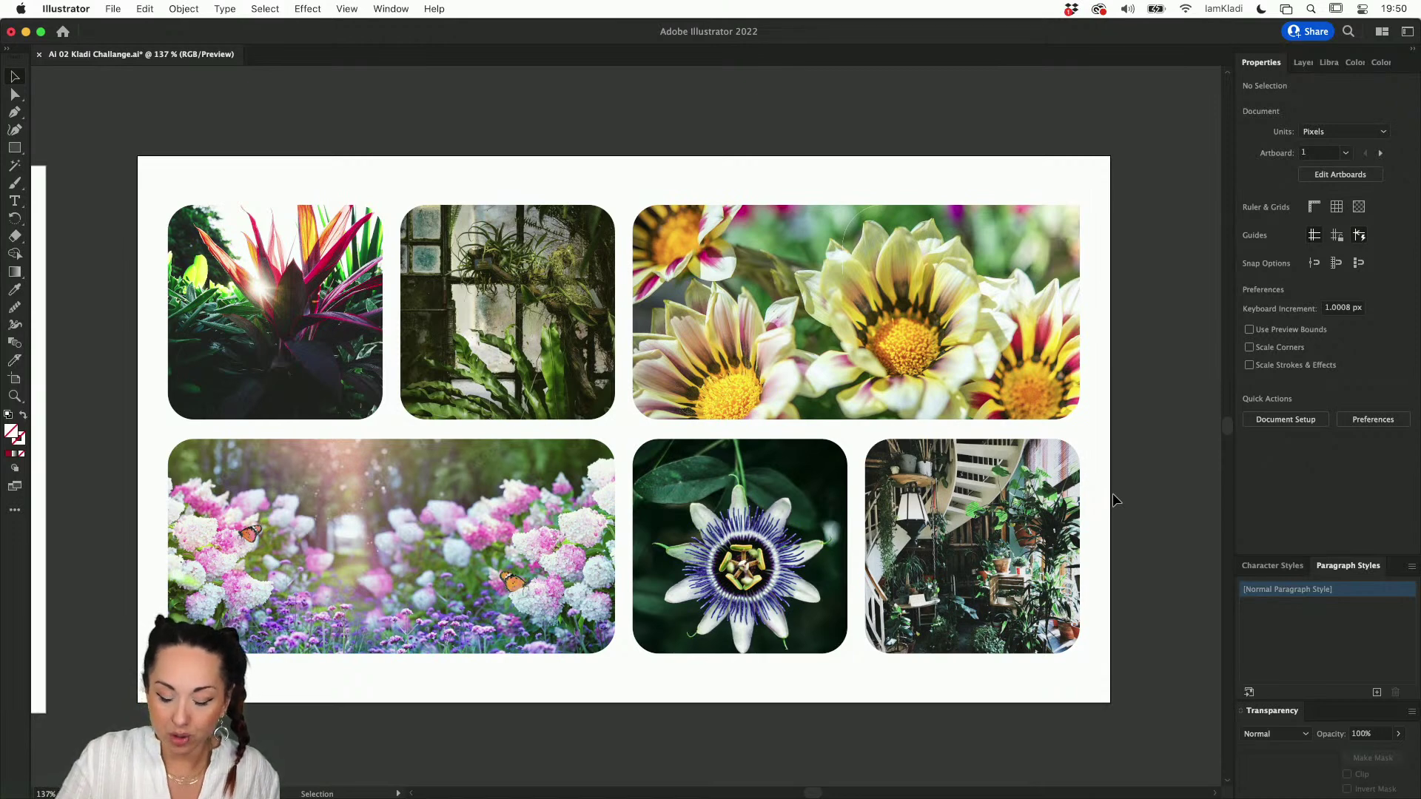
key(l)
mouse_move(577, 377)
mouse_down()
mouse_move(663, 440)
mouse_move(674, 472)
mouse_move(653, 437)
mouse_up()
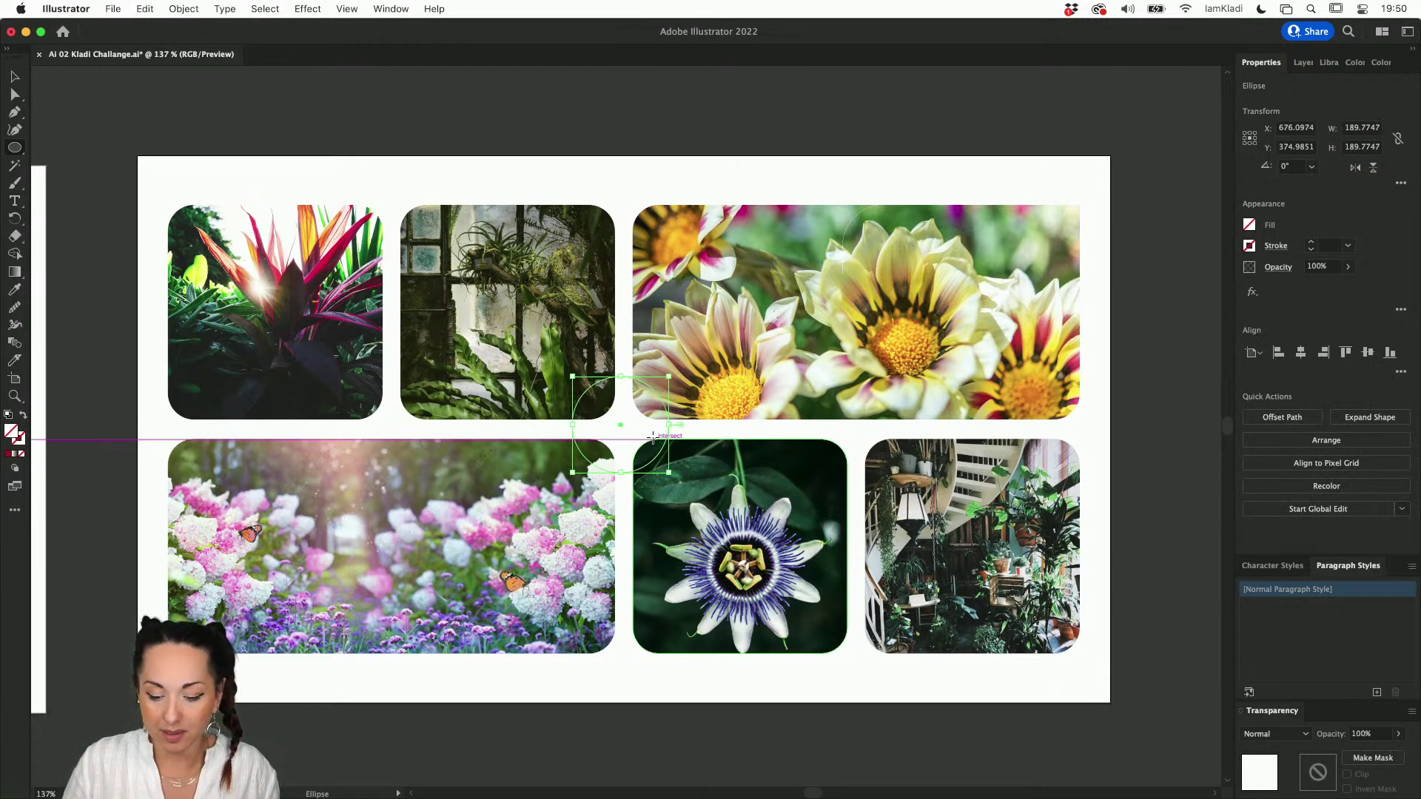
key(i)
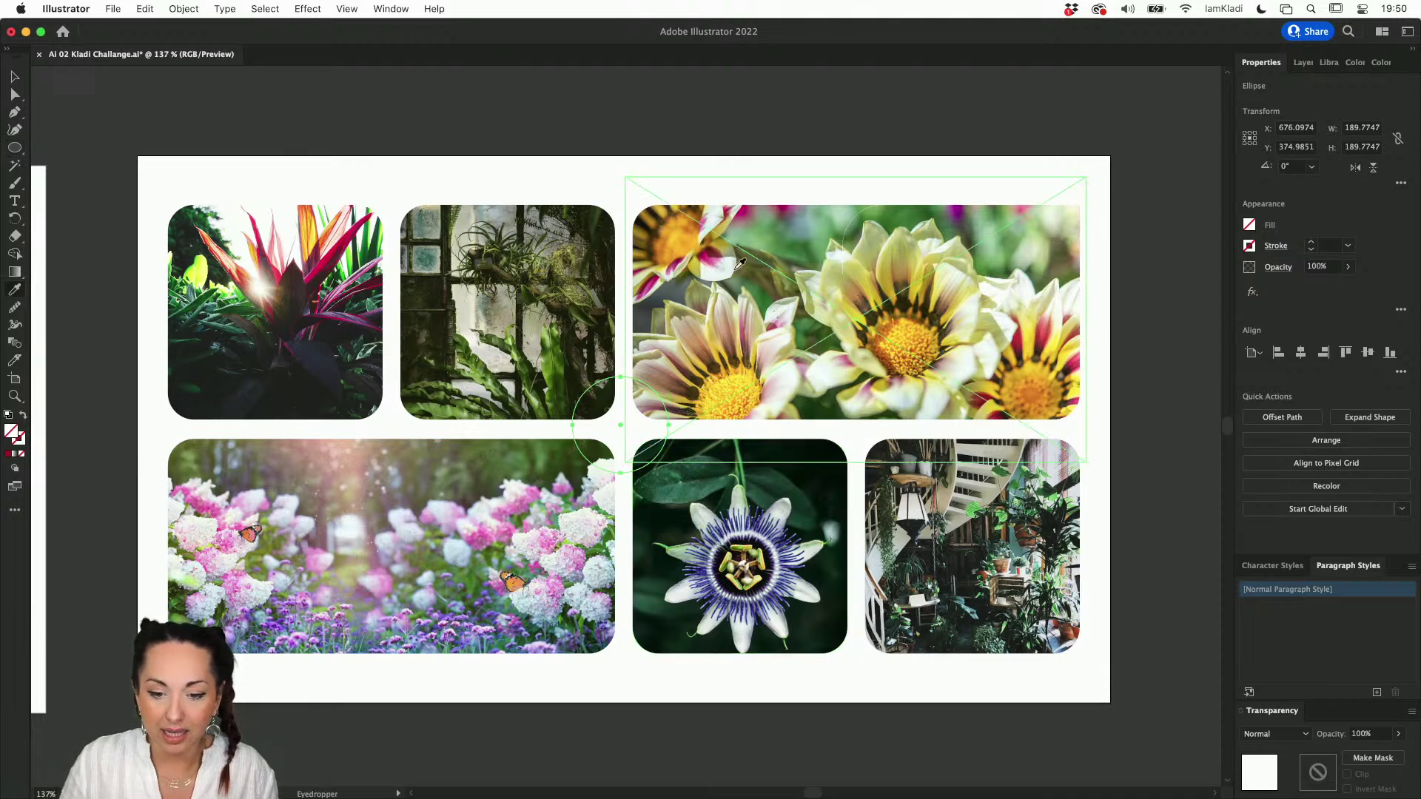
click(714, 258)
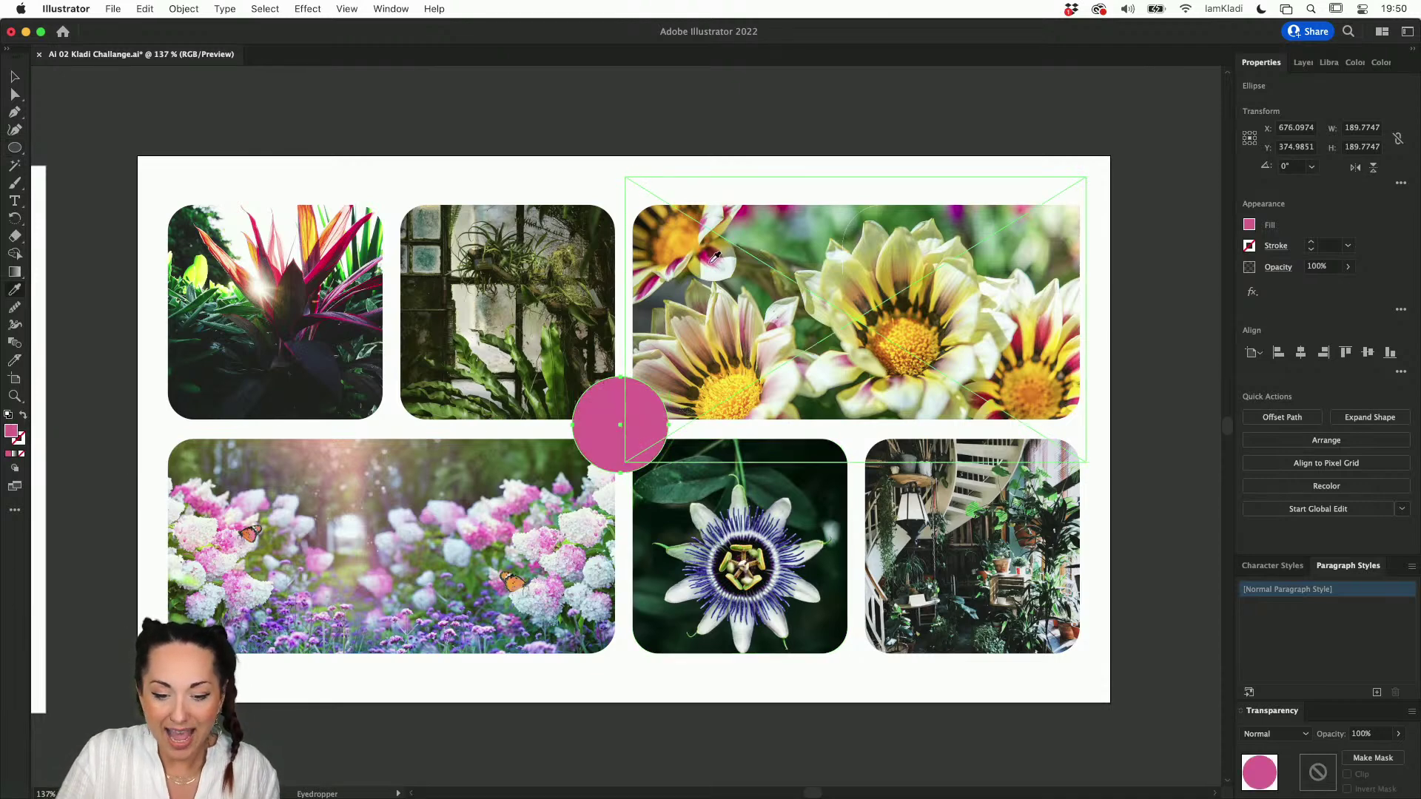
key(v)
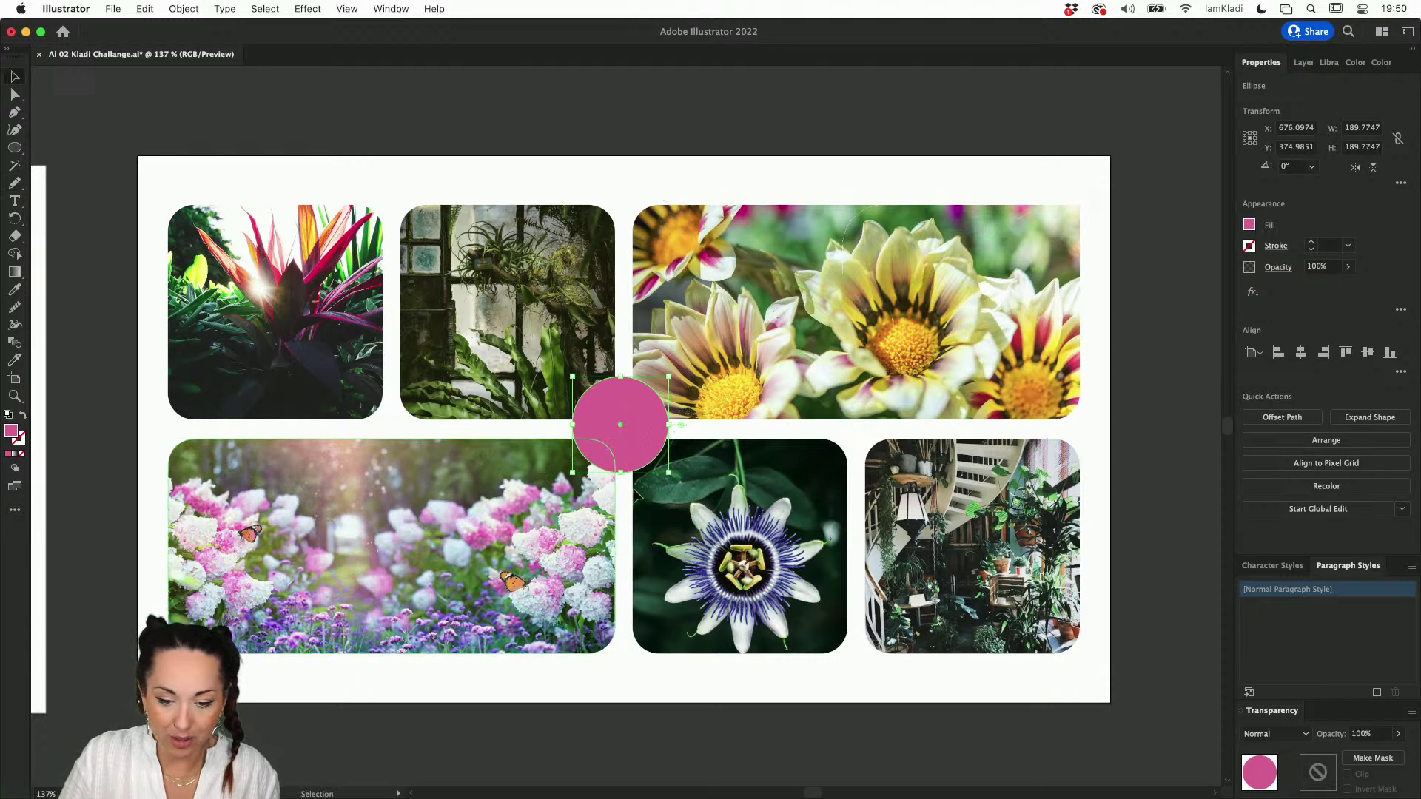
Step: Duplicate the pink circle leftward to the gap between the first two upper pictures and fill the copy with lilac sampled from the hydrangea picture
drag(632, 437, 405, 438)
key(i)
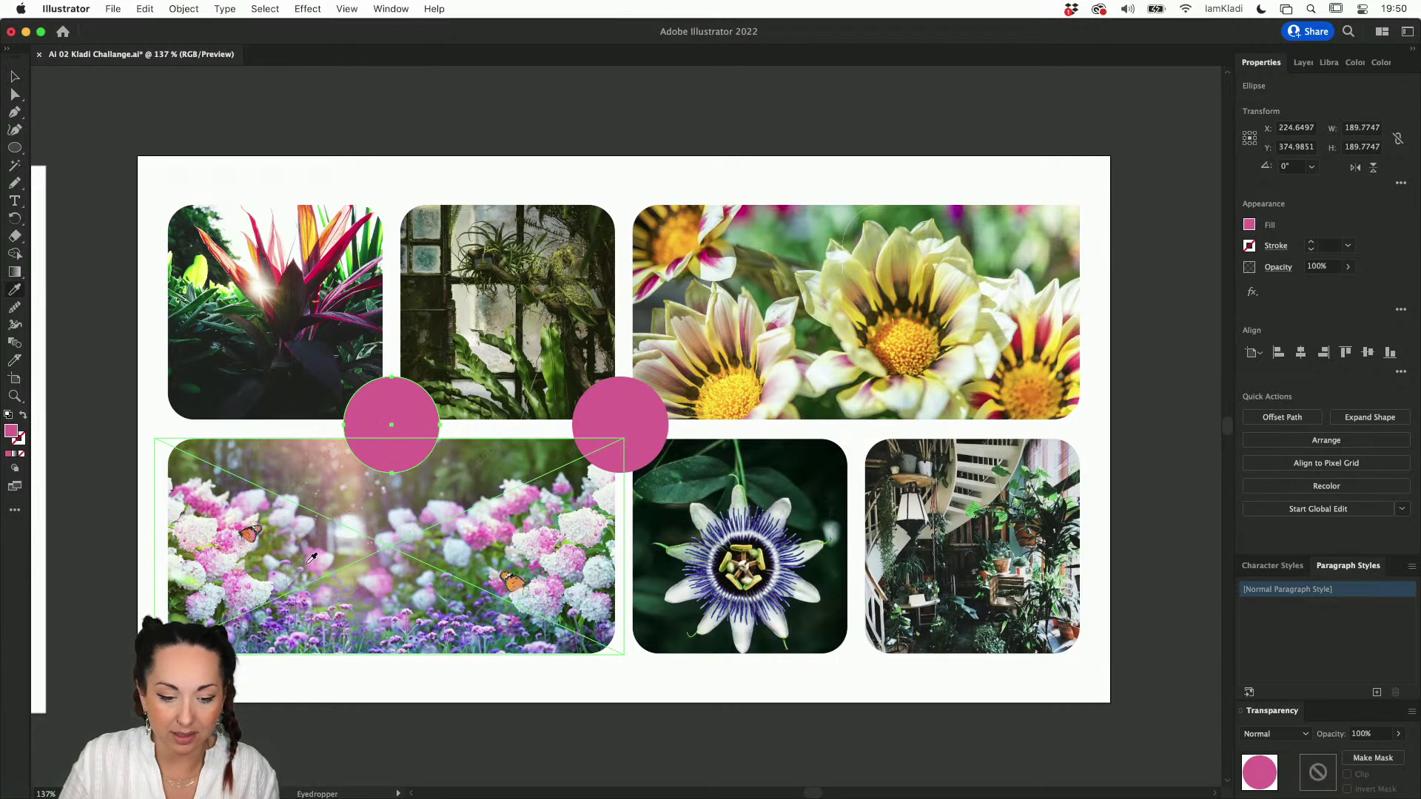
click(321, 613)
key(v)
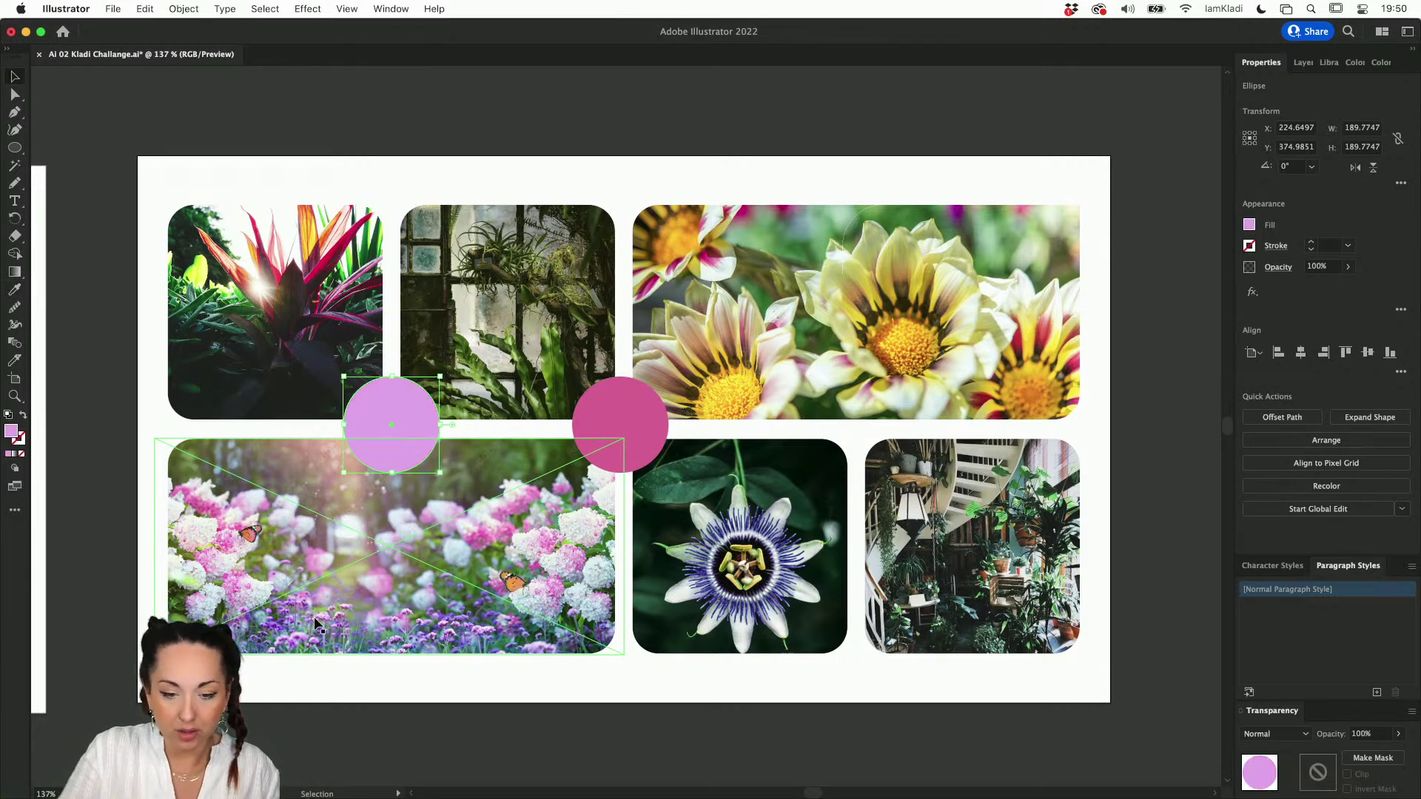
Step: Duplicate the lilac circle to the gap between the passion flower and staircase pictures and fill the copy with golden yellow sampled from a flower centre
drag(409, 432, 878, 433)
key(i)
click(924, 341)
key(v)
click(1113, 270)
Step: Duplicate the pink circle to the upper part of the gap between the first two pictures and fill it with pale yellow sampled from the spiky plant picture
drag(624, 432, 394, 235)
key(i)
click(208, 265)
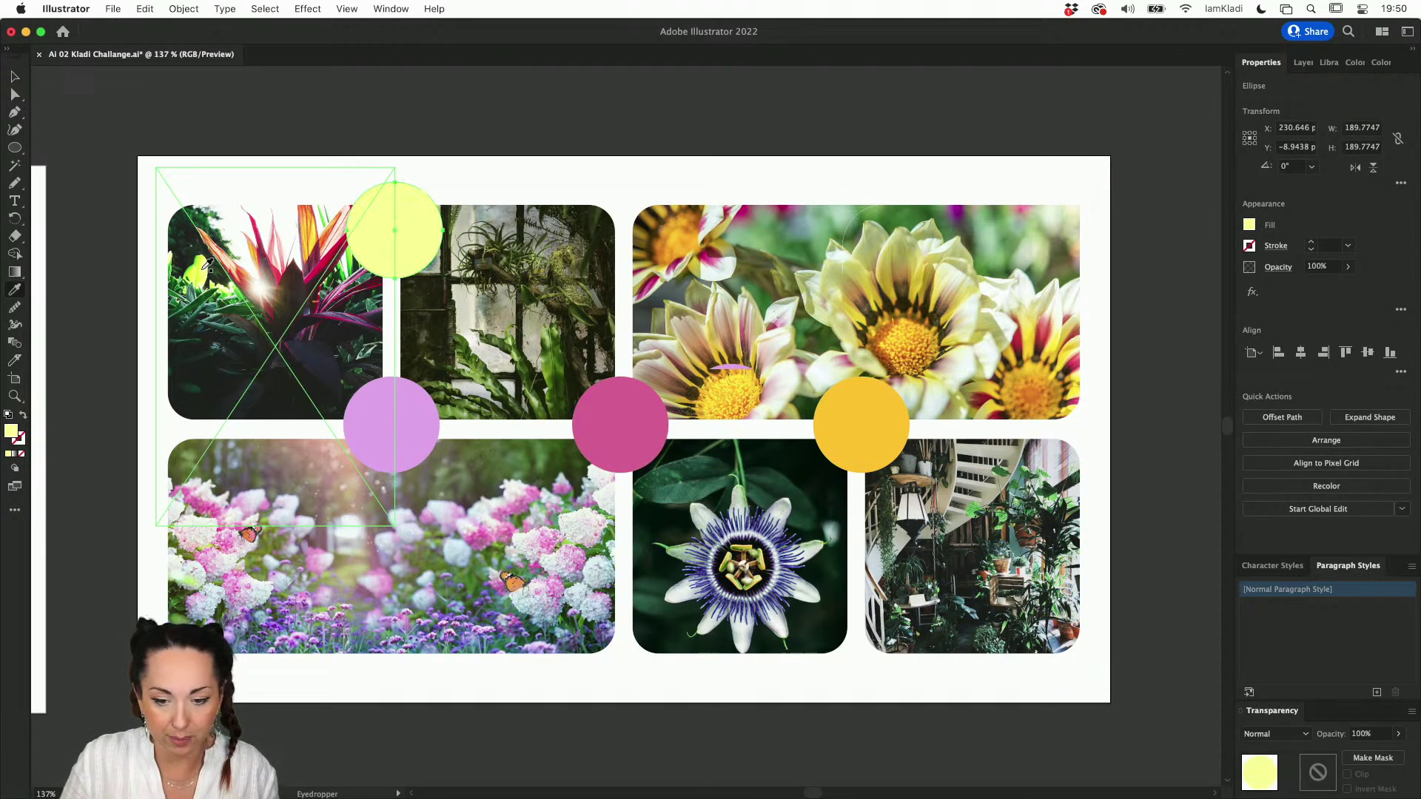
Step: Fill the circle between the first two upper pictures with dark green sampled from the spiky plant picture and deselect it
click(206, 292)
key(super+shift+a)
key(v)
Step: Create a swatch color group named "plantorium" from the green, lilac, pink and yellow circles, using Selected Artwork
click(428, 209)
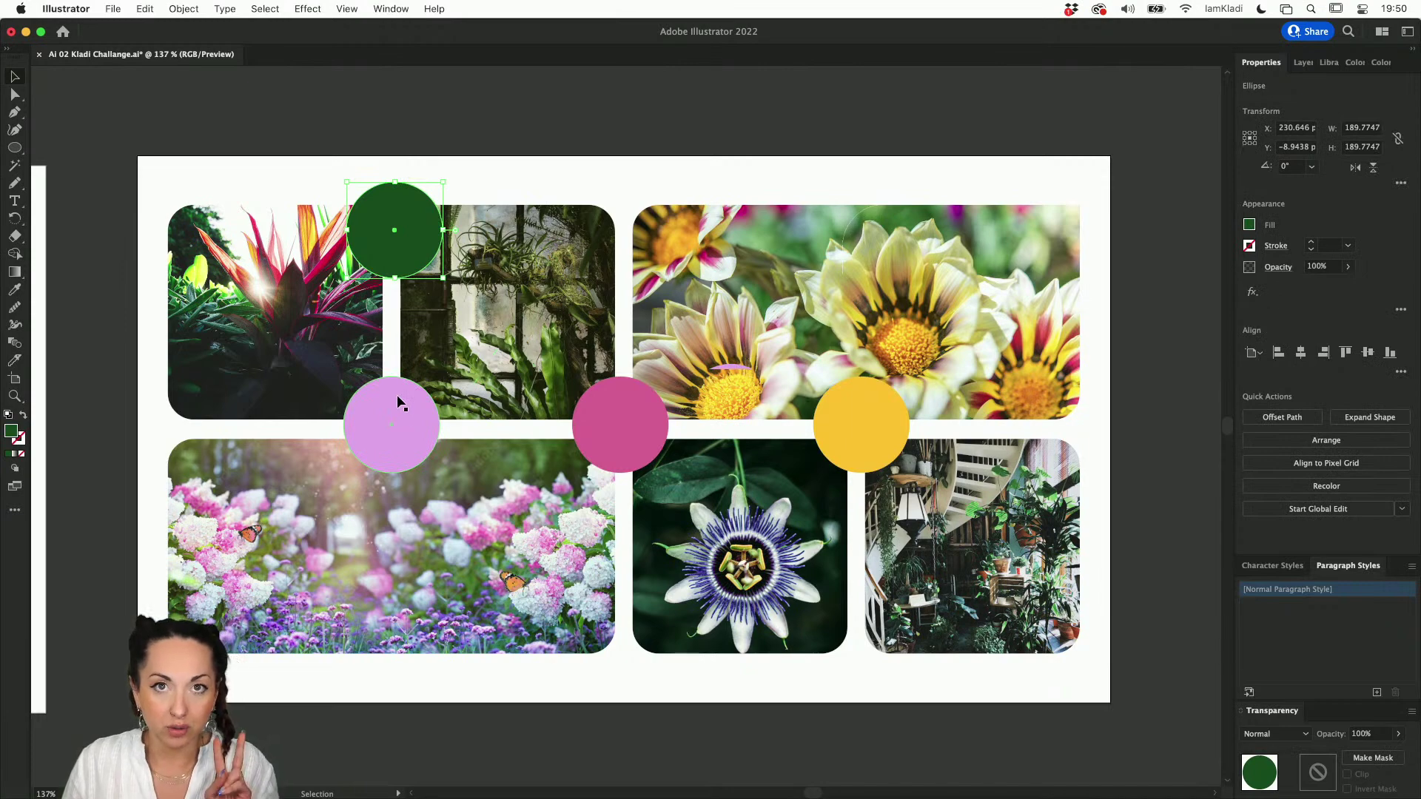
shift+click(398, 420)
shift+click(606, 446)
shift+click(852, 447)
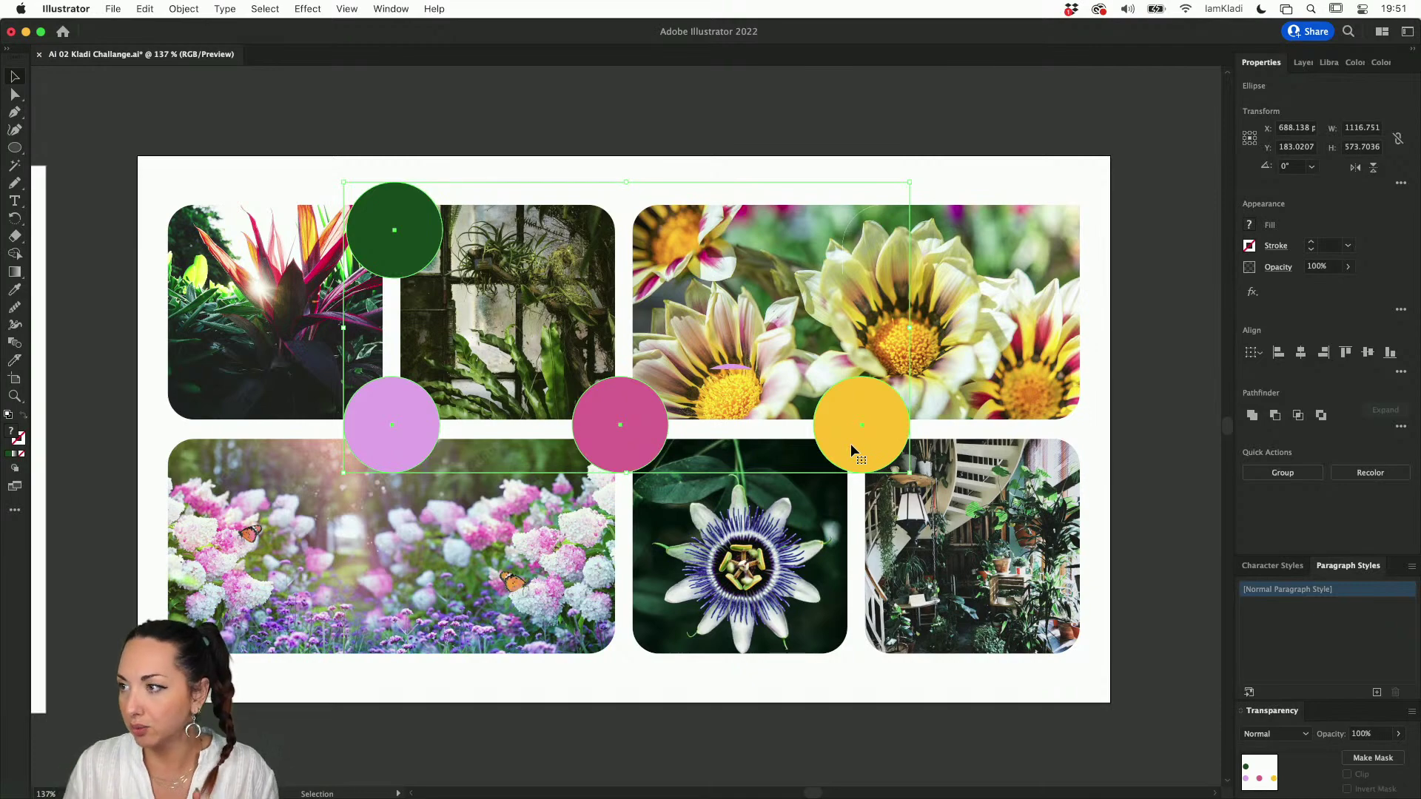
scroll(852, 443, up, 1)
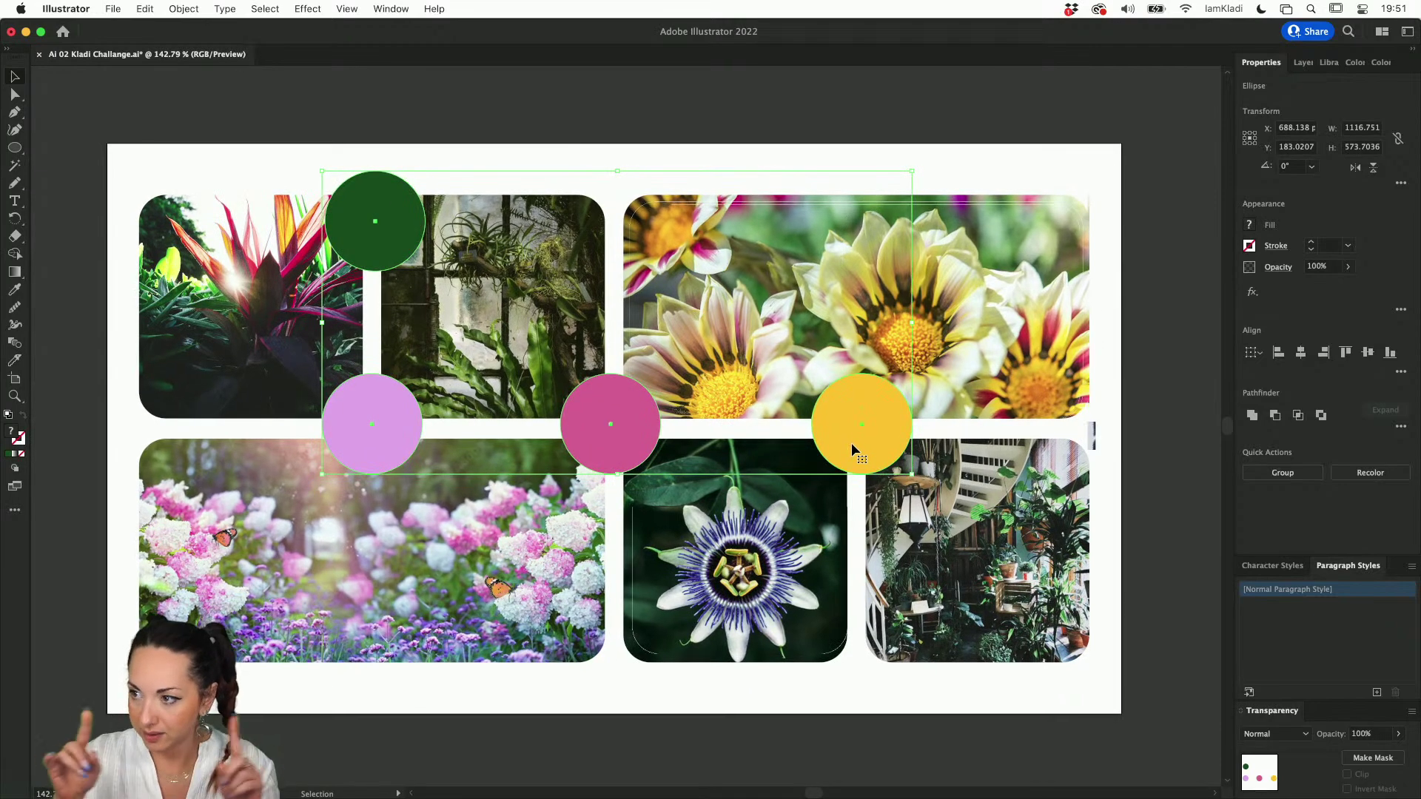
click(392, 10)
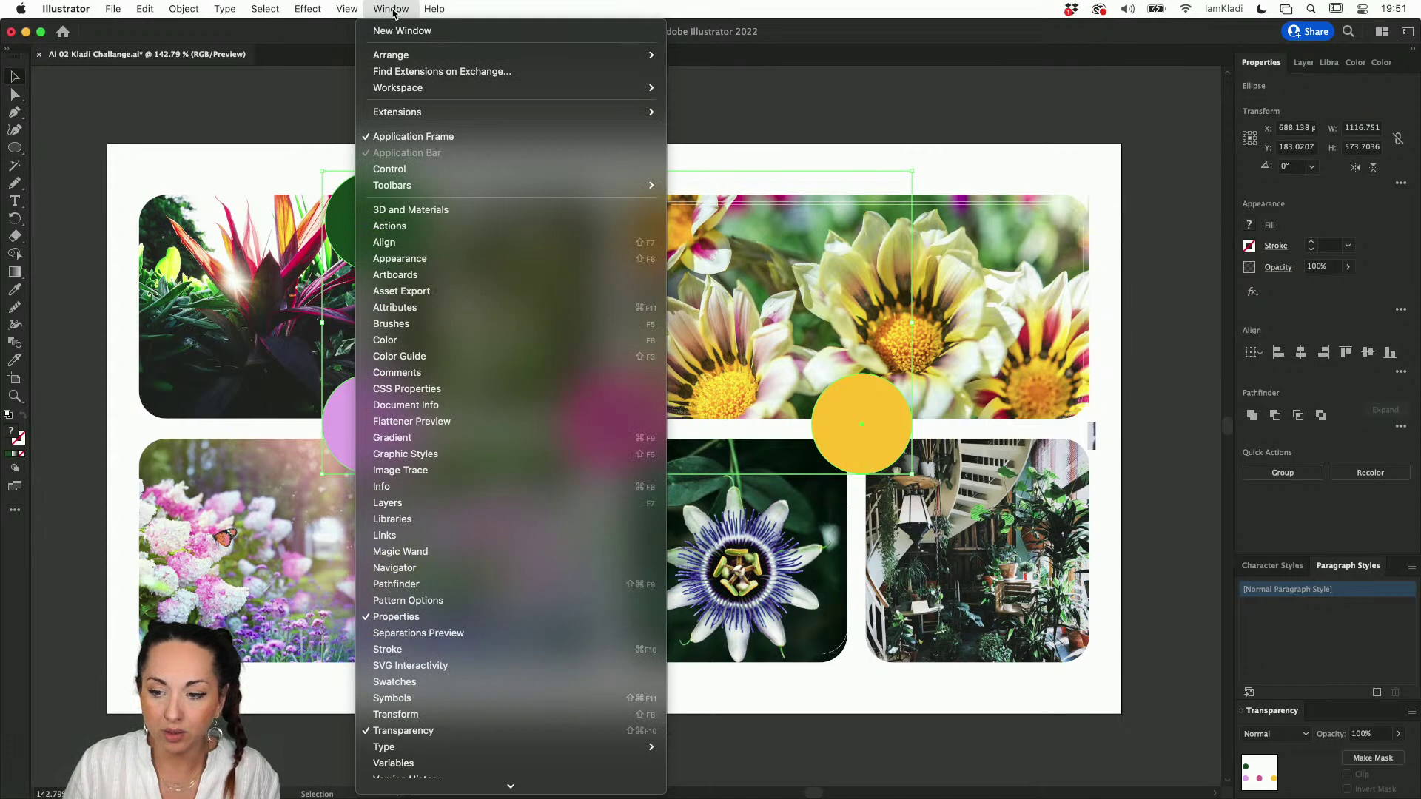
click(428, 682)
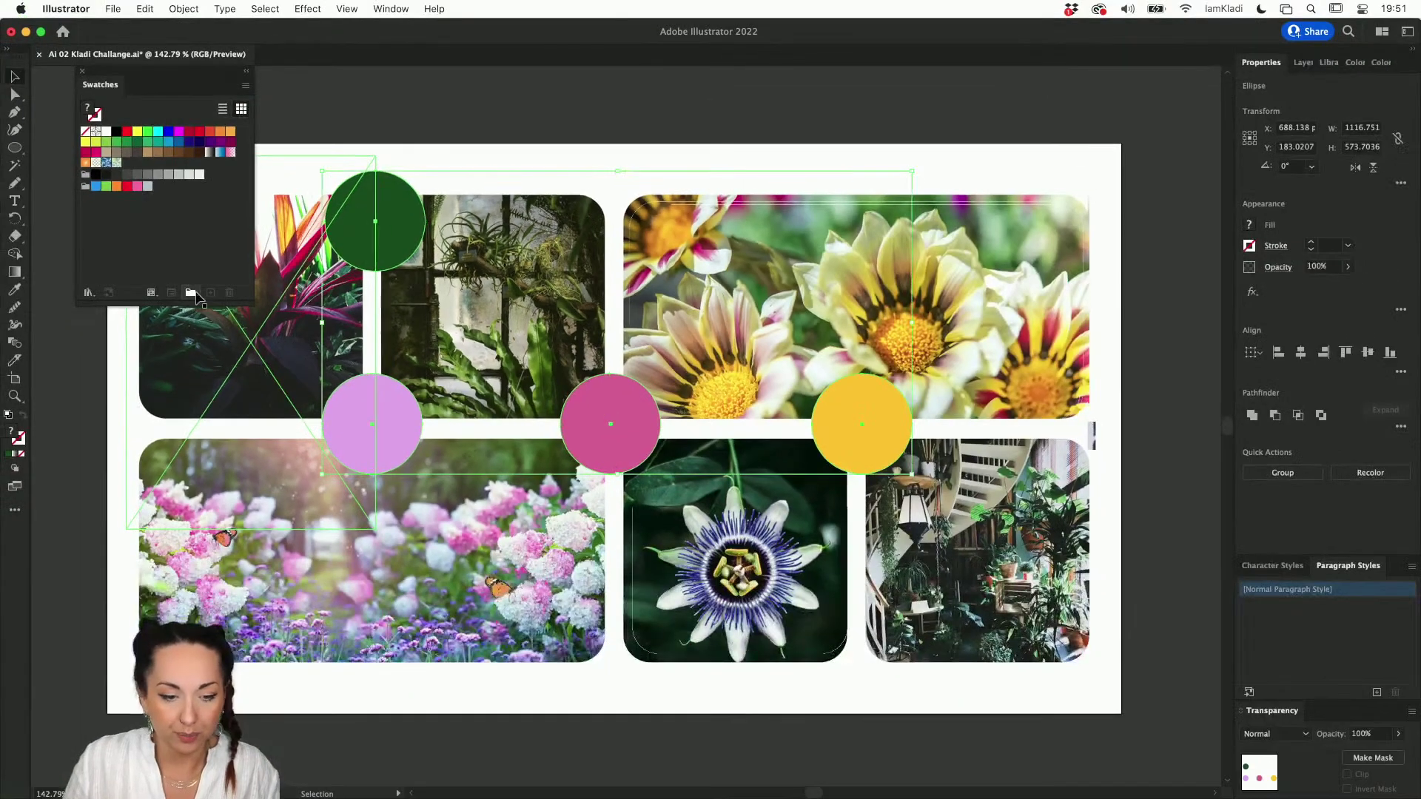
click(186, 292)
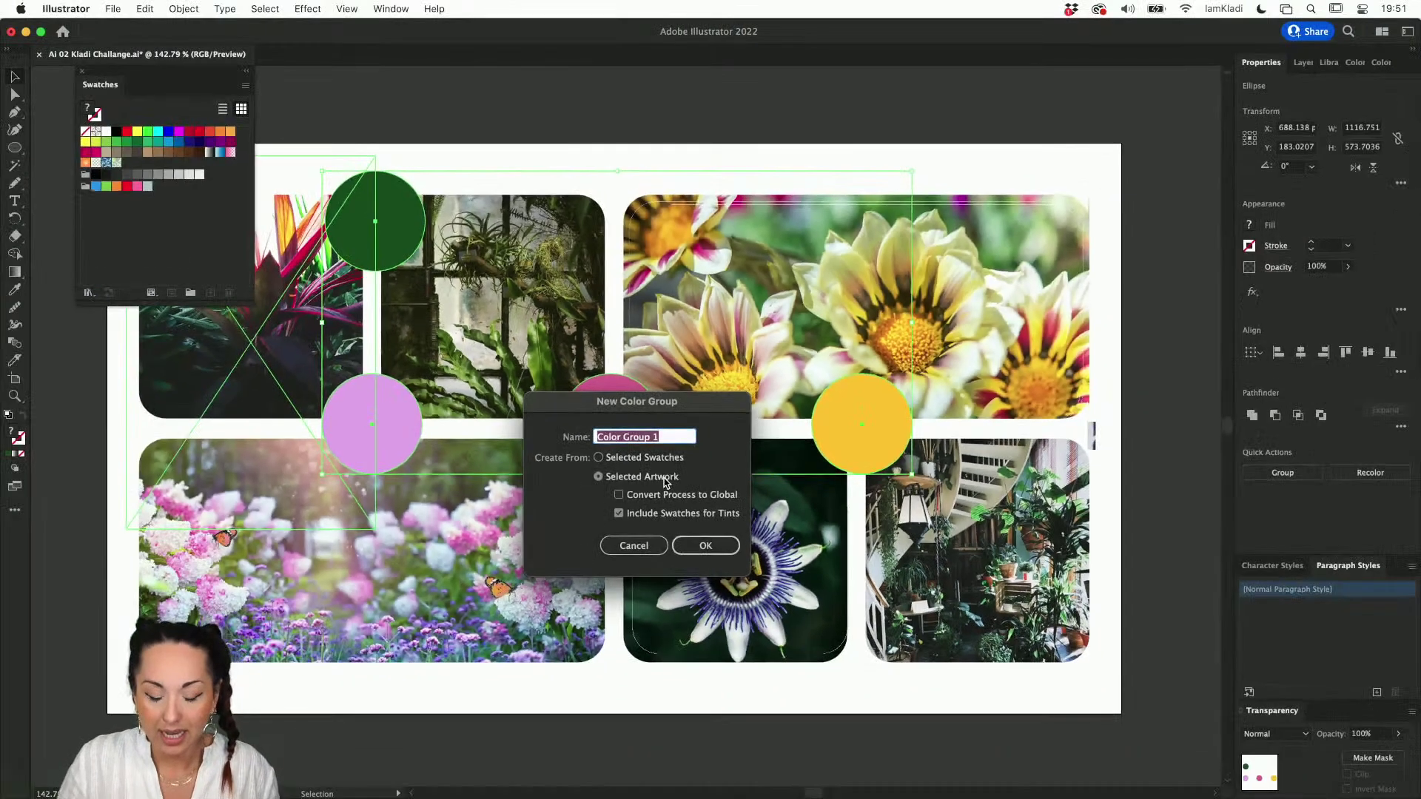
text(plant)
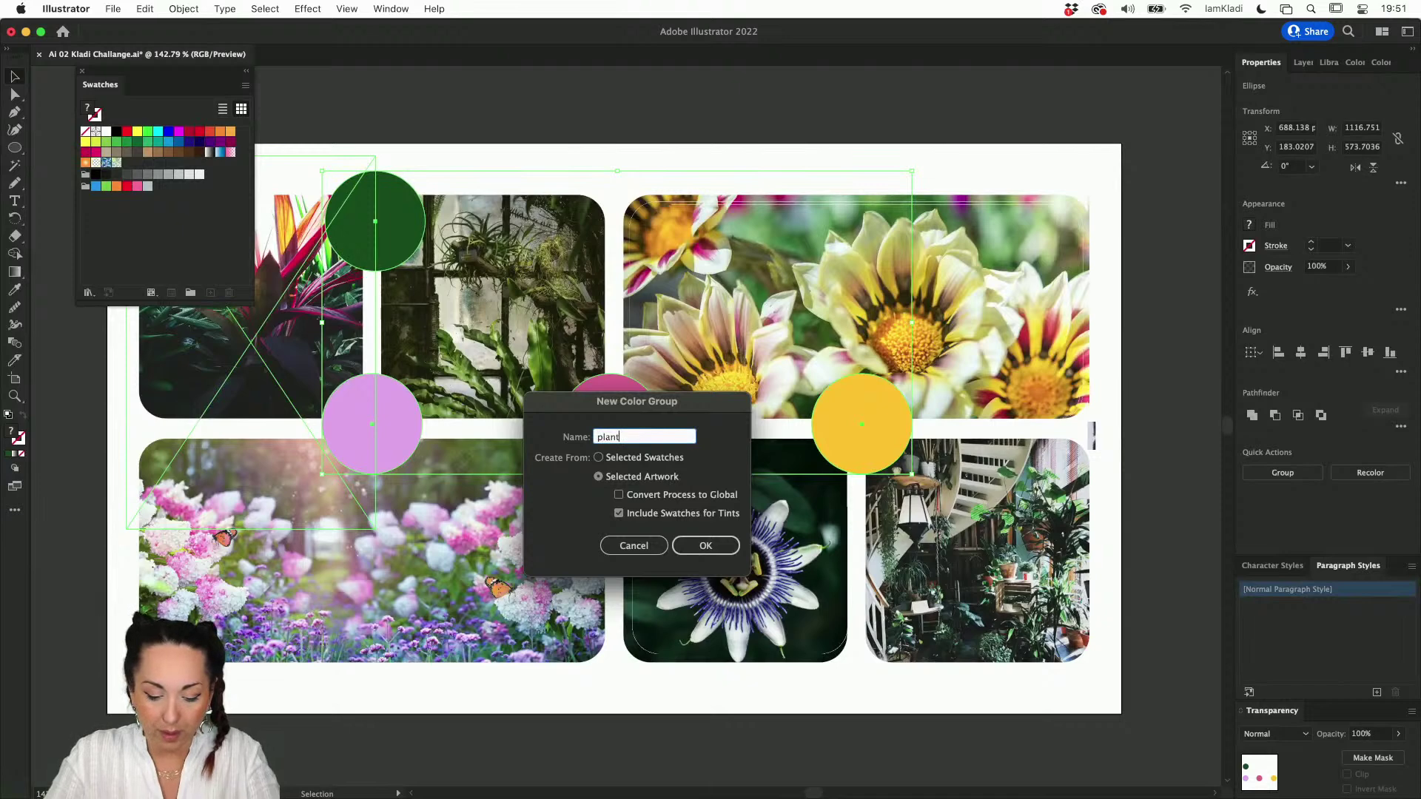
text(orium)
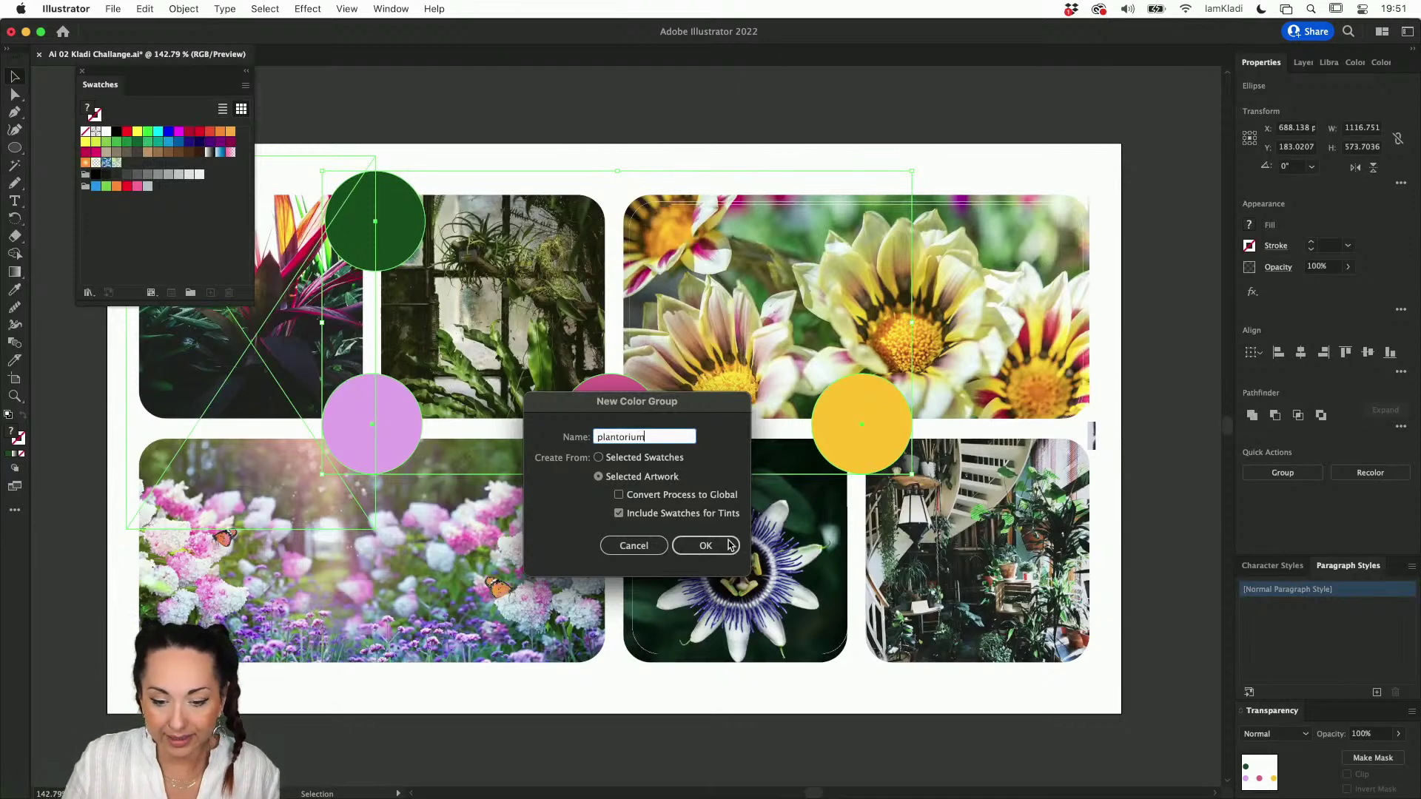
click(711, 545)
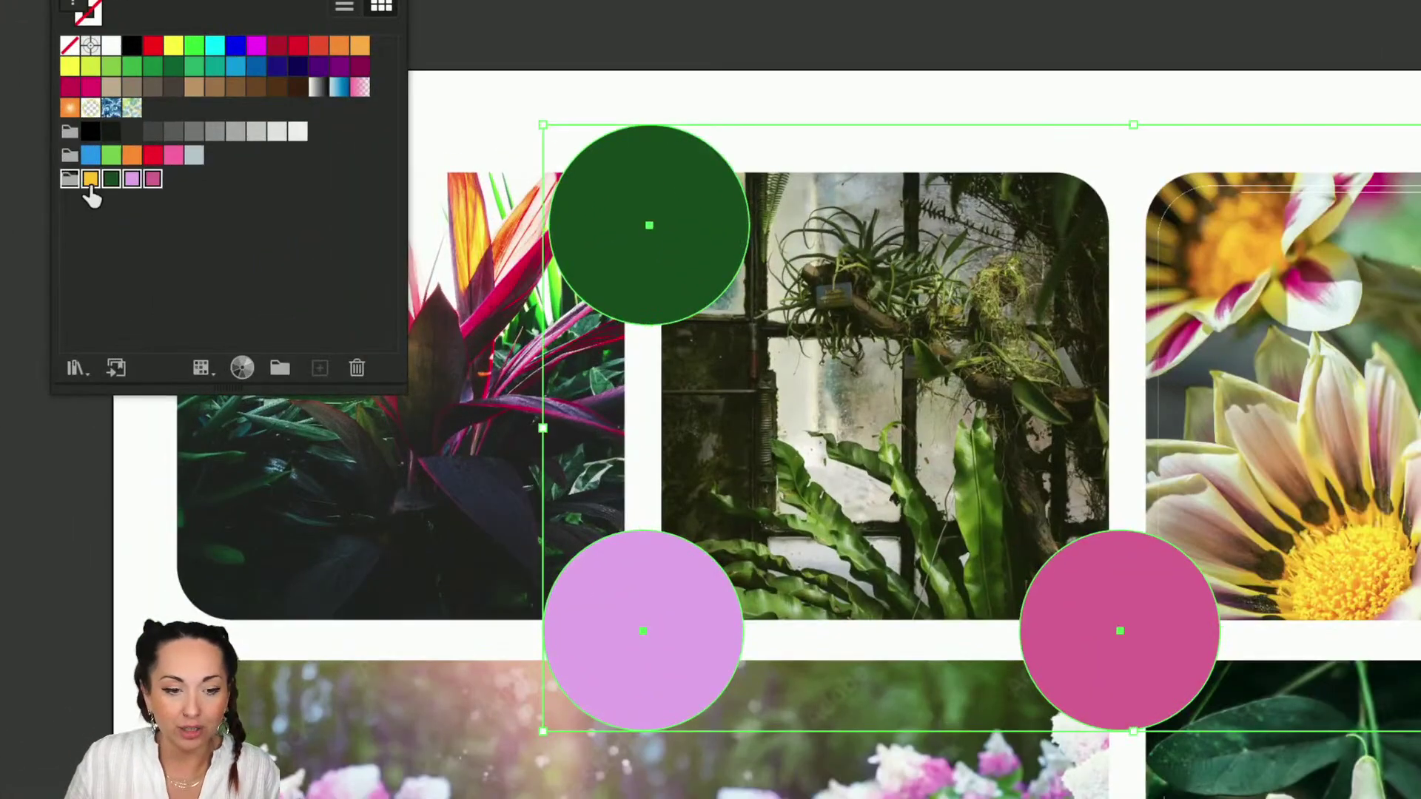
Step: Dismiss the Adobe Bridge 2022 verification window
key(a)
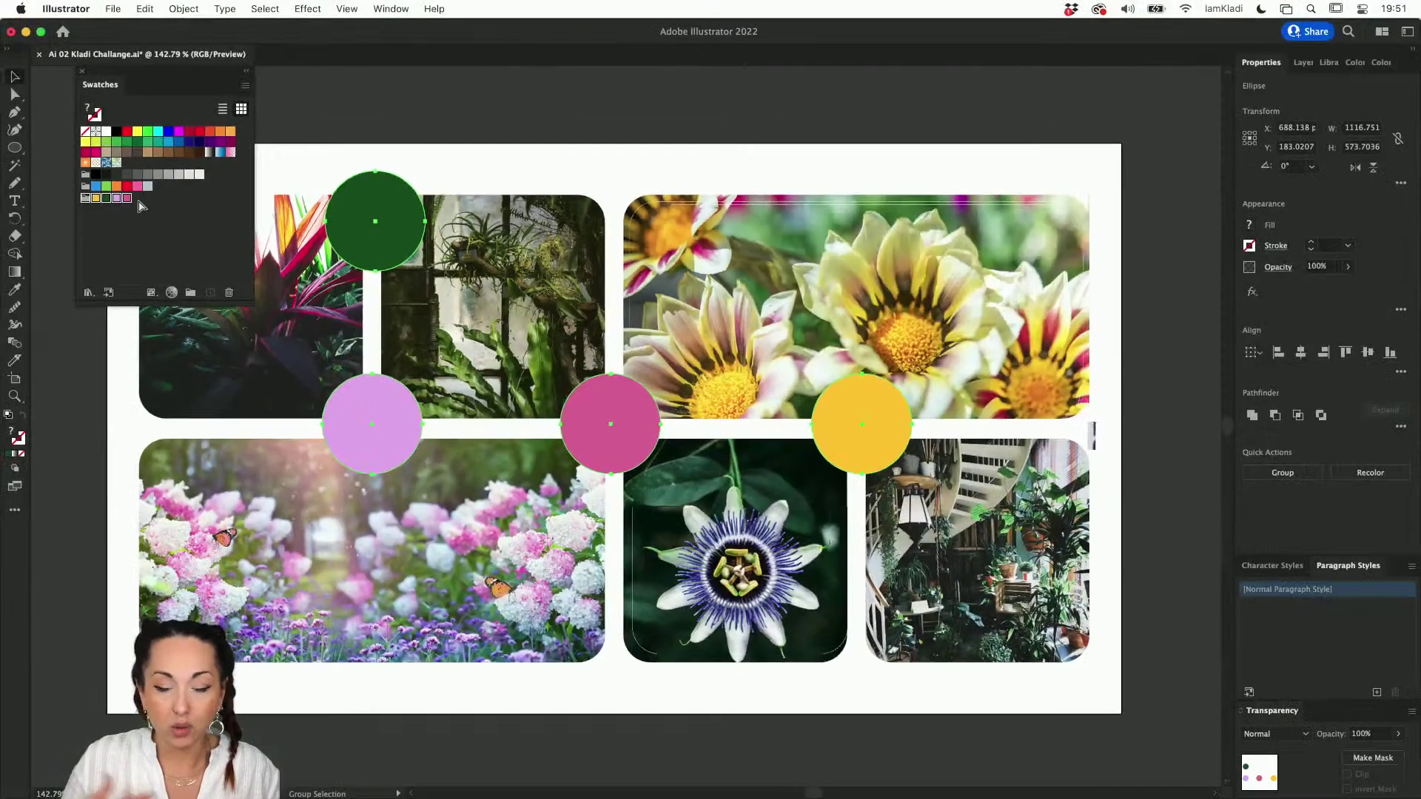
key(v)
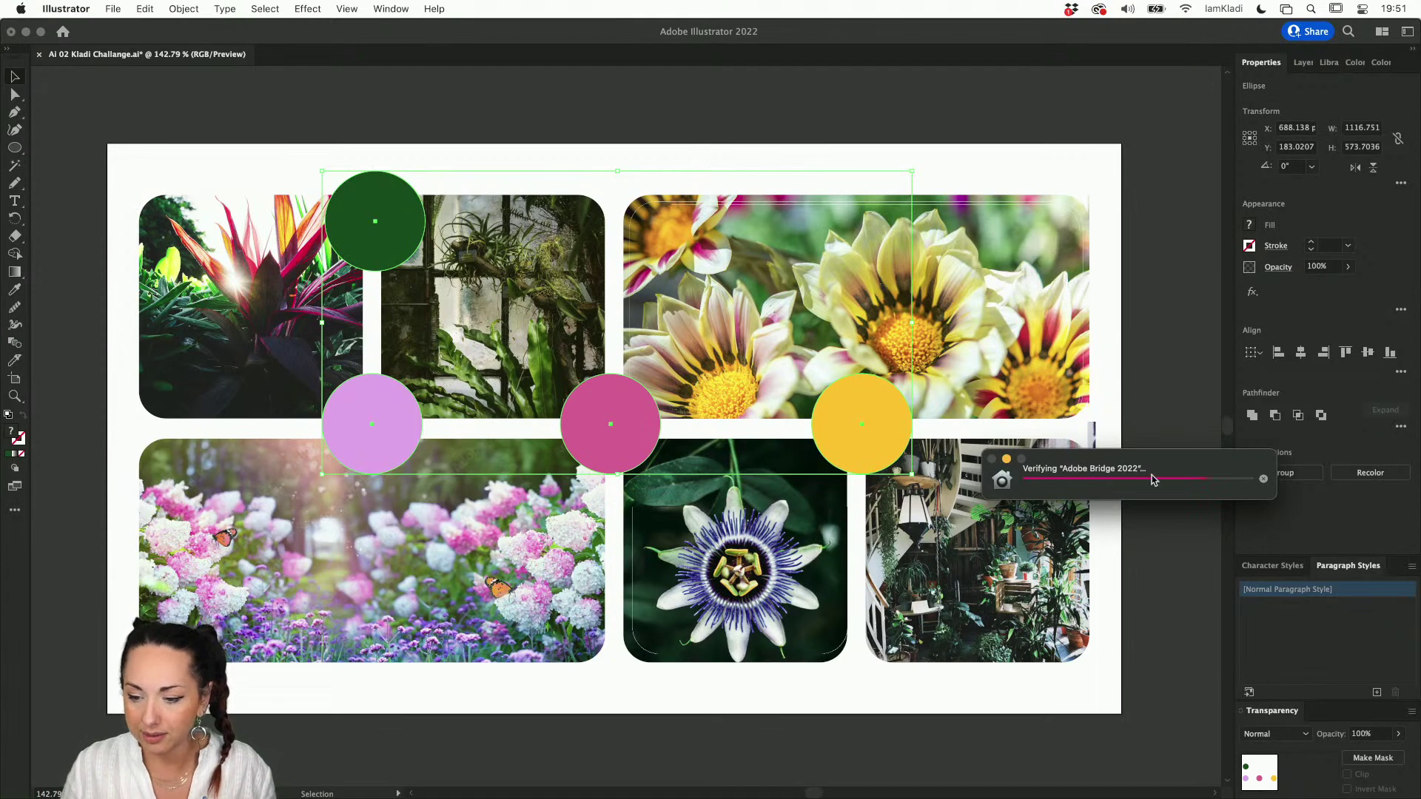
click(1263, 479)
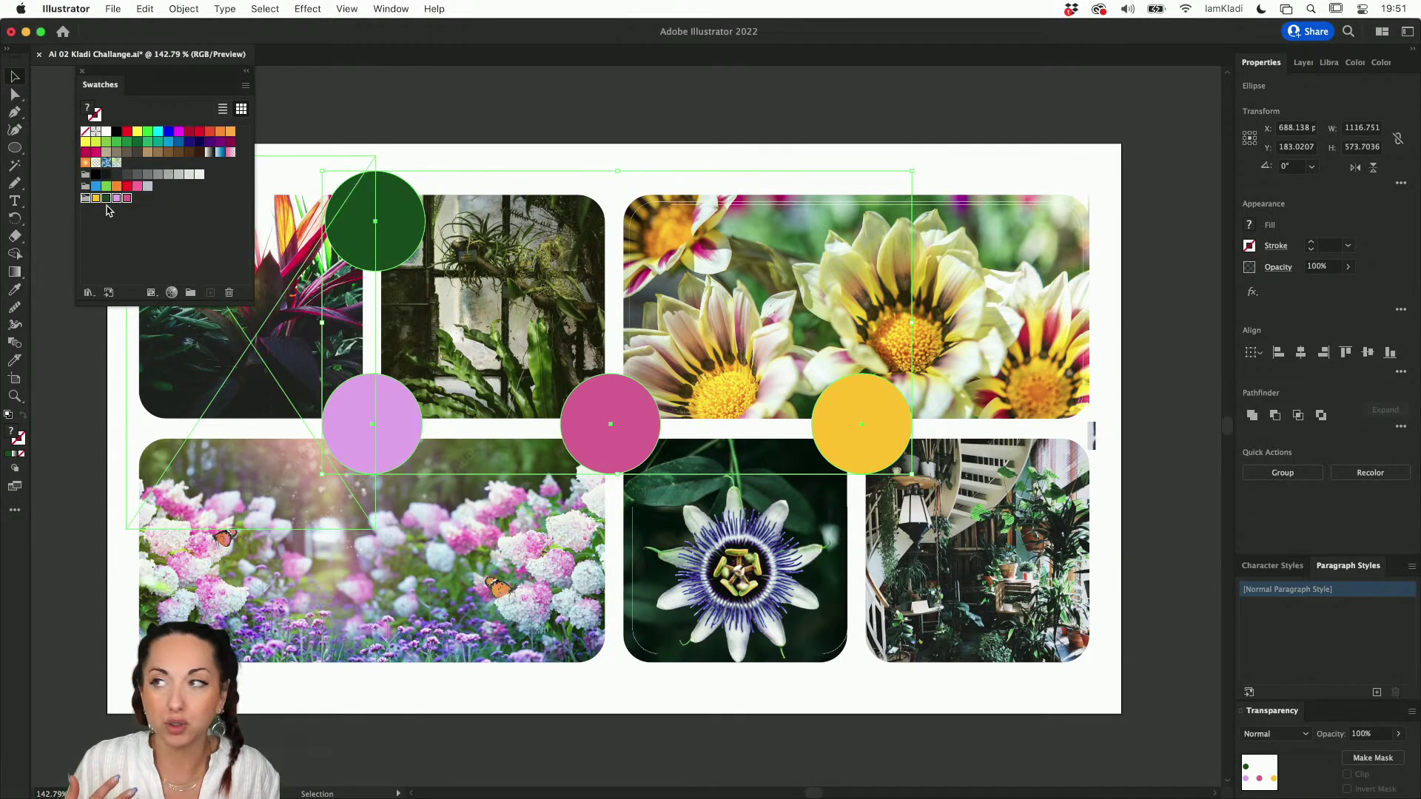
Step: Add the plantorium color group to the Plantorium Moodboard library as a color theme and deselect the circles
click(1303, 62)
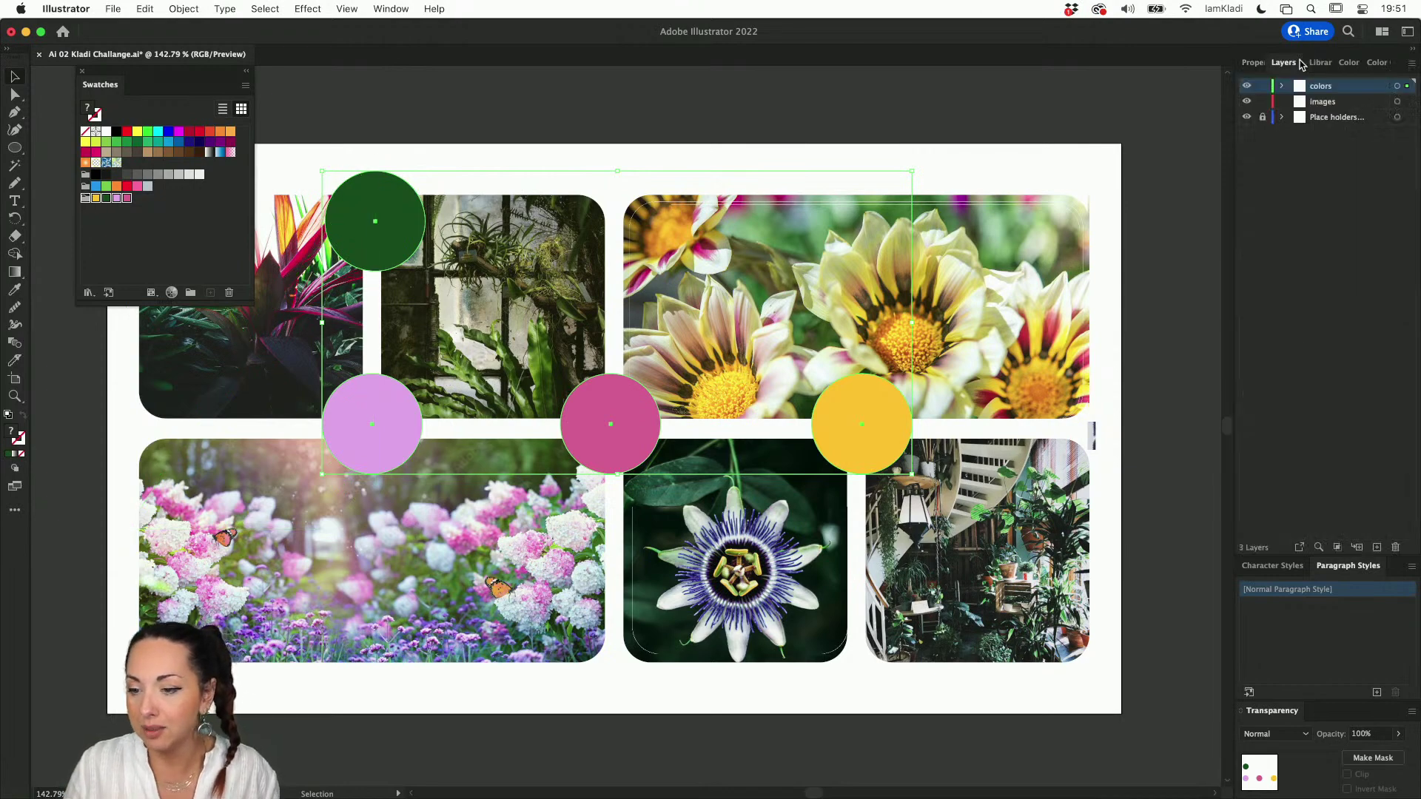
click(1321, 62)
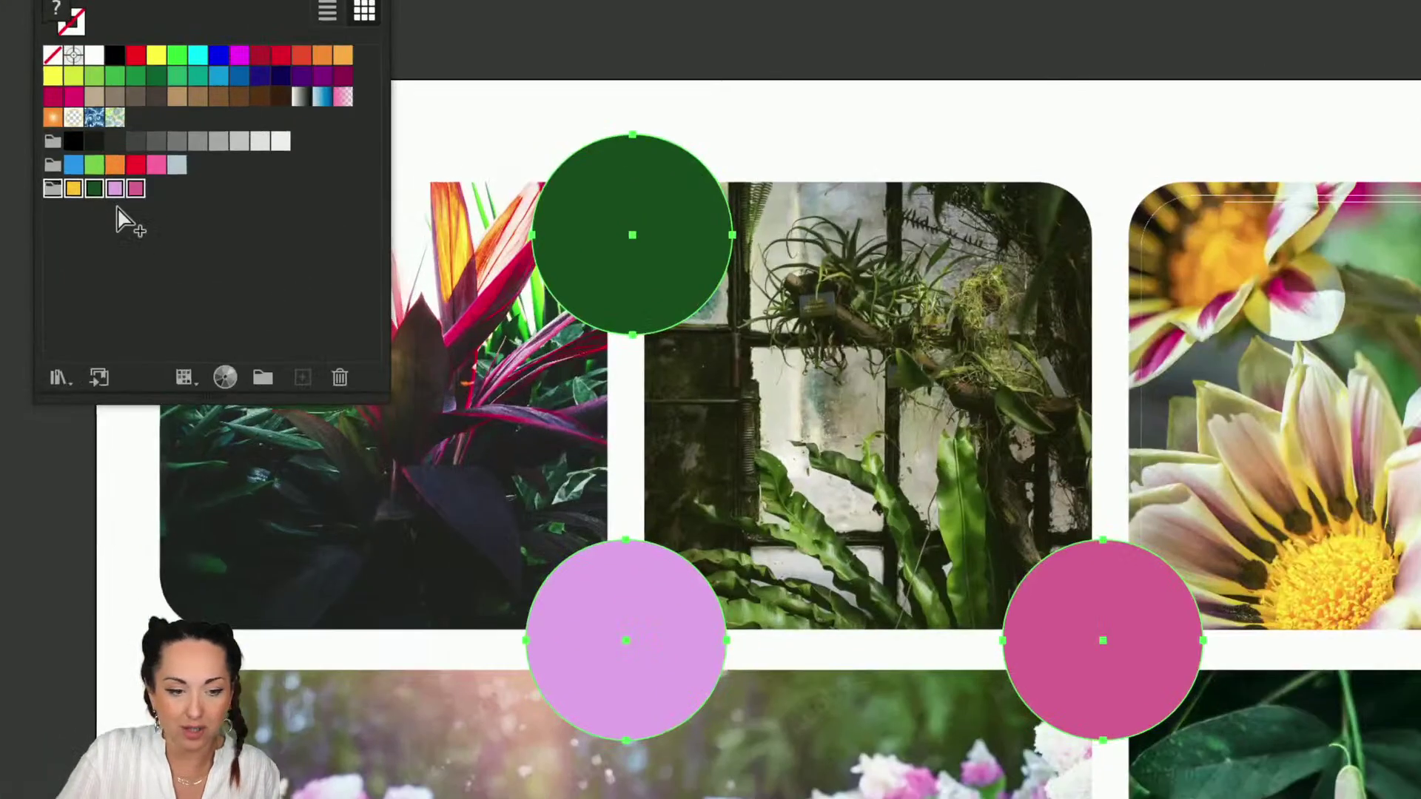
key(a)
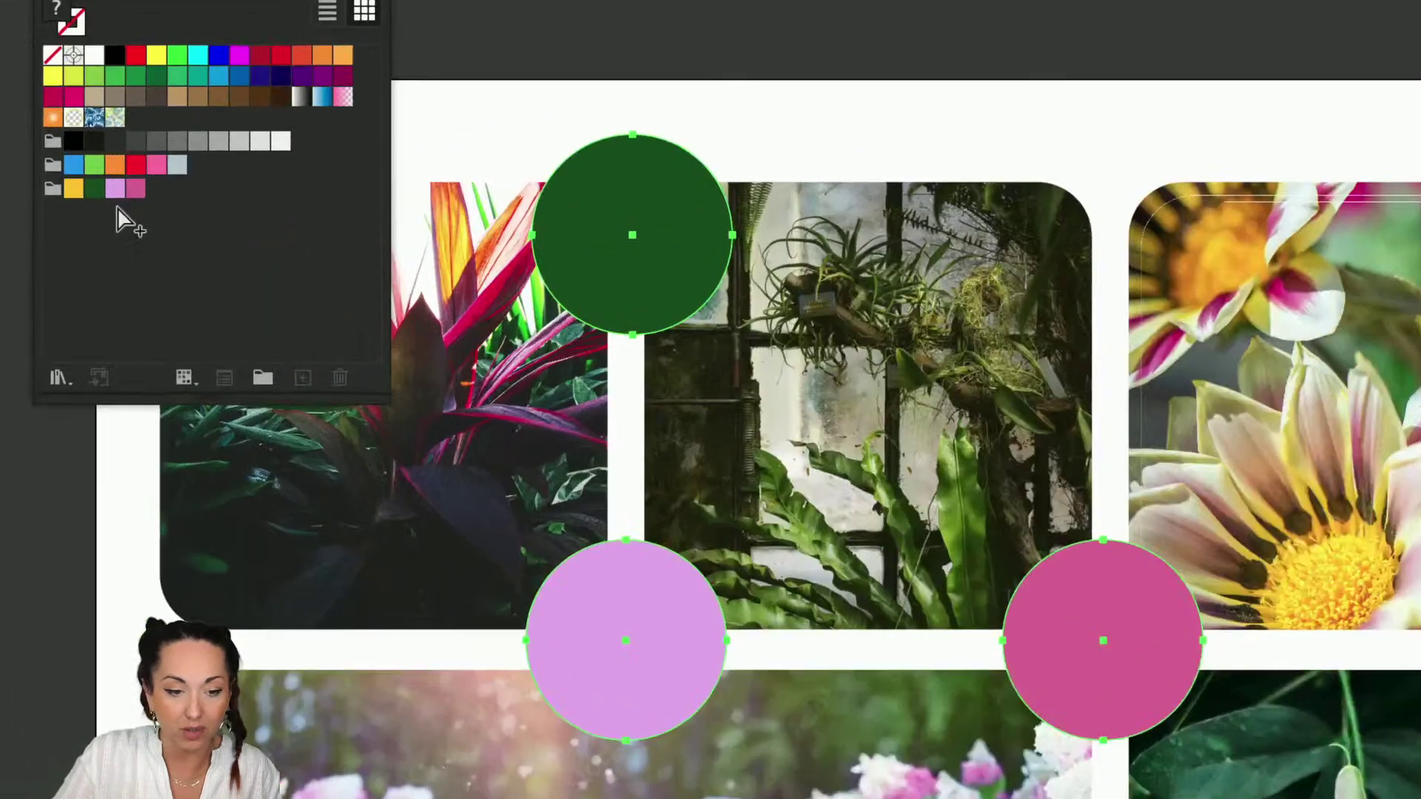
key(v)
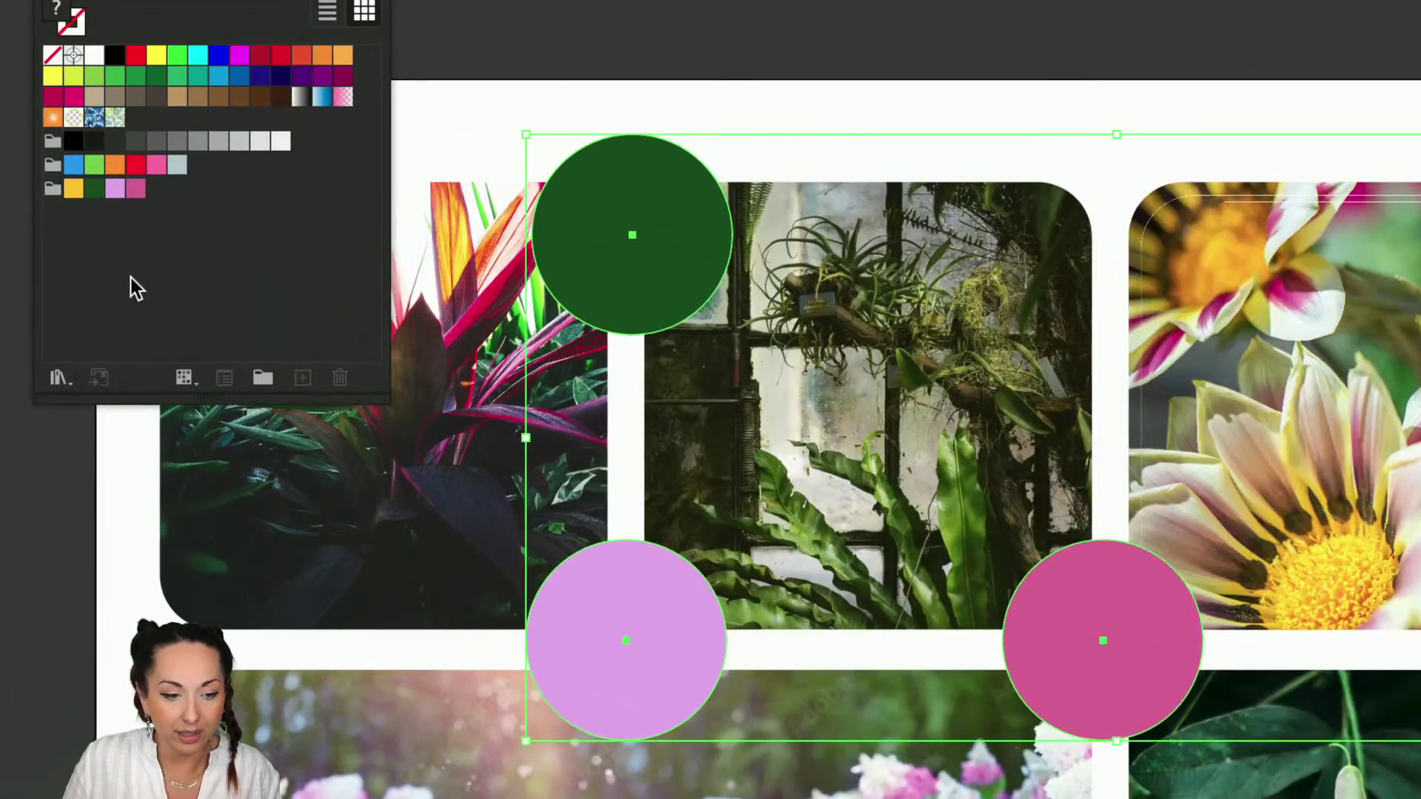
click(53, 189)
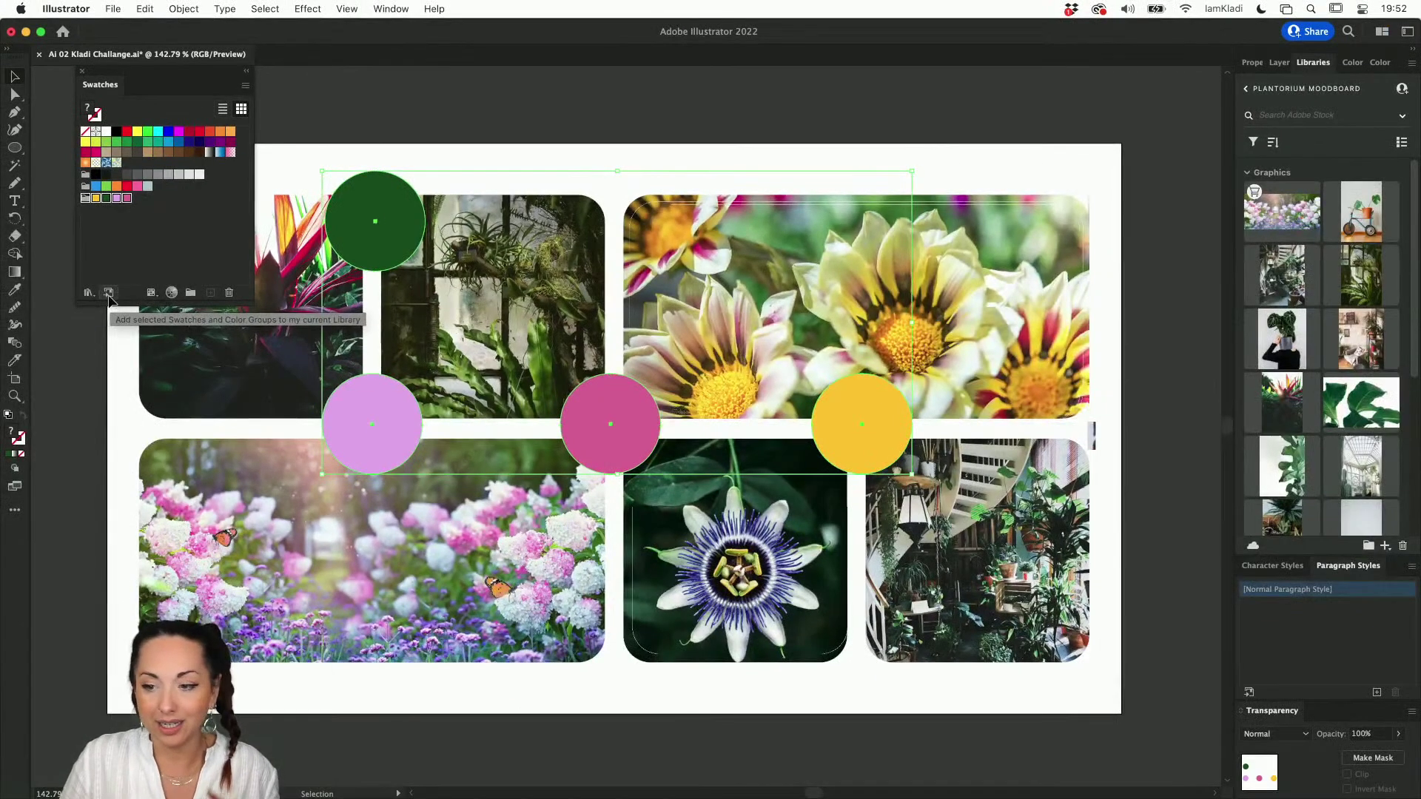
click(109, 294)
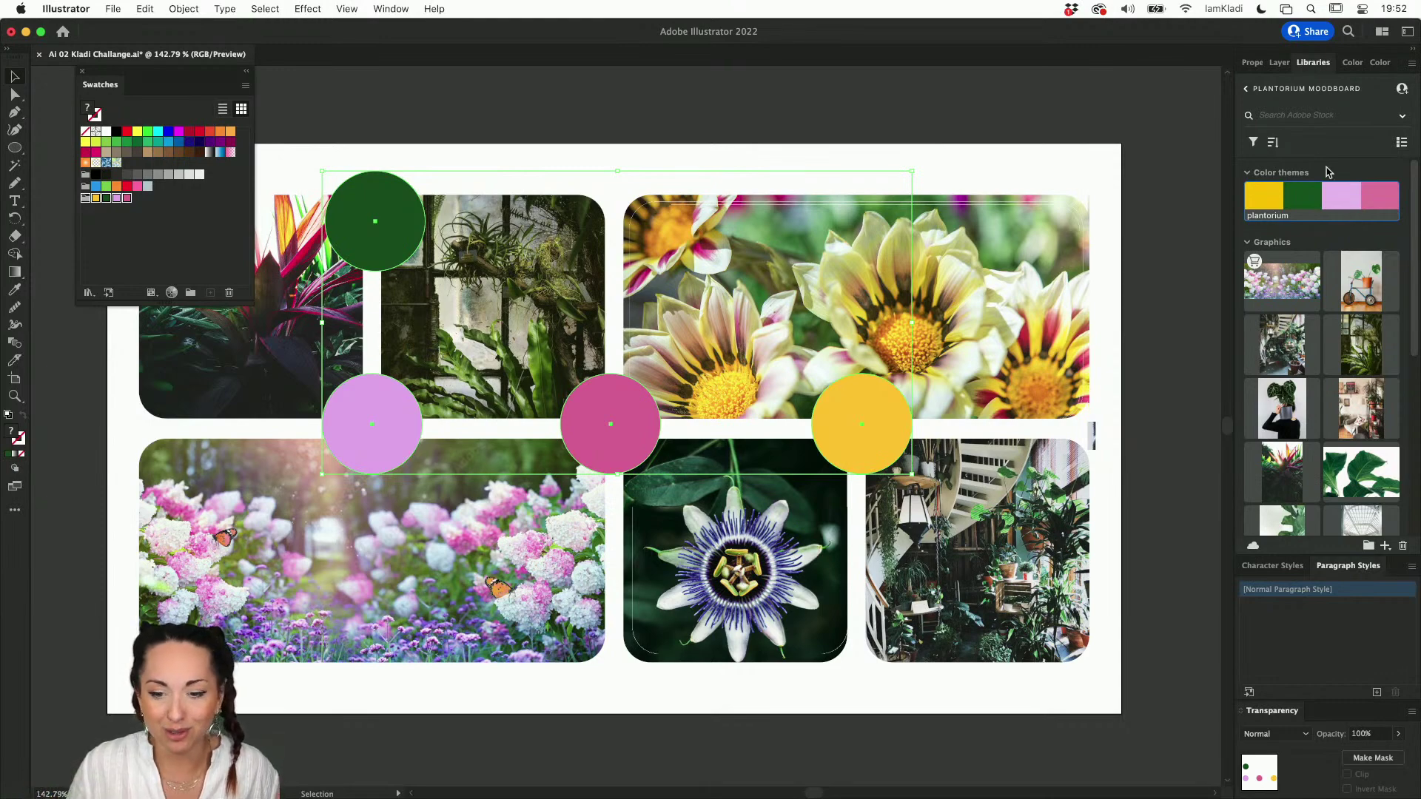
click(1117, 251)
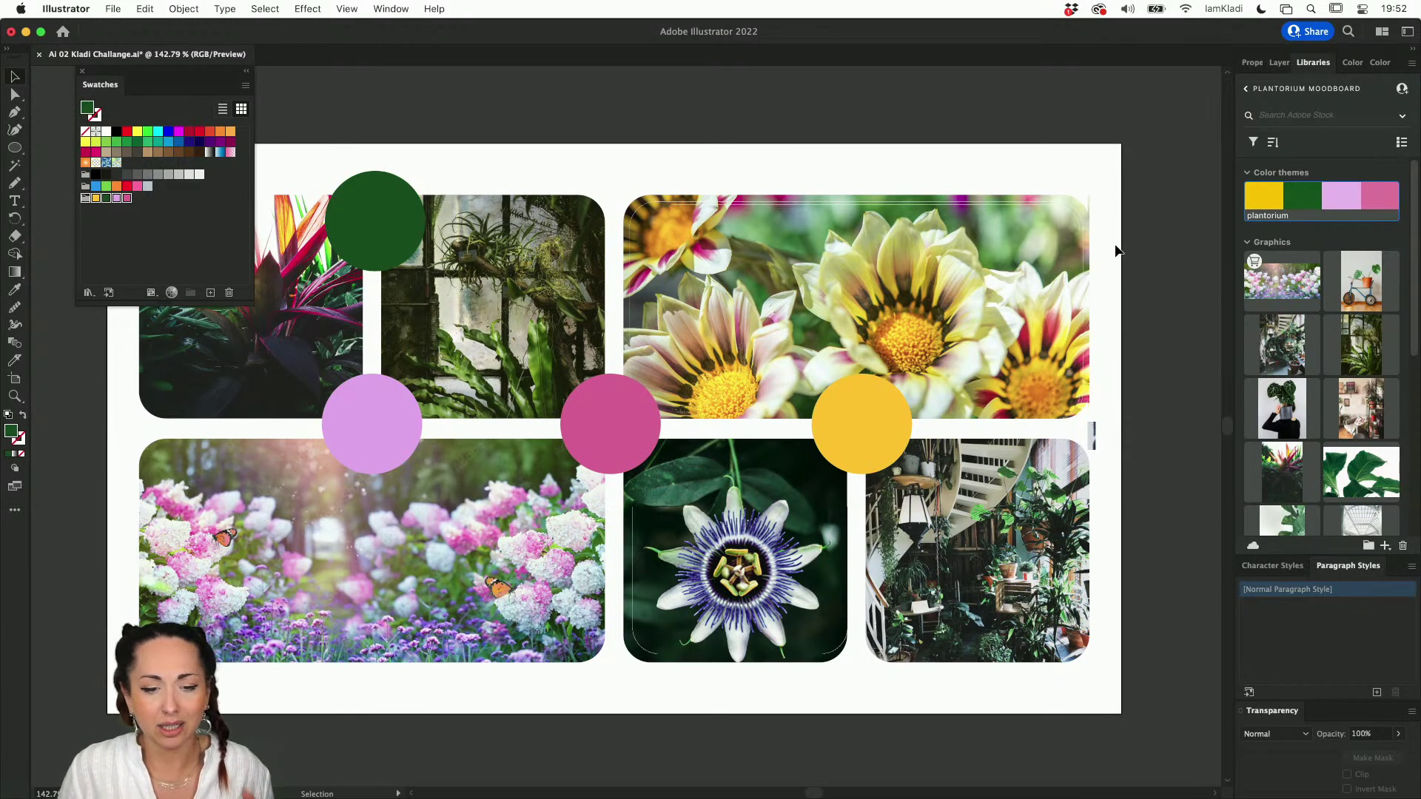
Step: Recolor the four circles together with Recolor Artwork, extracting a color theme from the hydrangea picture with the Color Theme Picker
click(347, 590)
scroll(346, 593, down, 1)
scroll(345, 592, up, 3)
scroll(347, 592, down, 3)
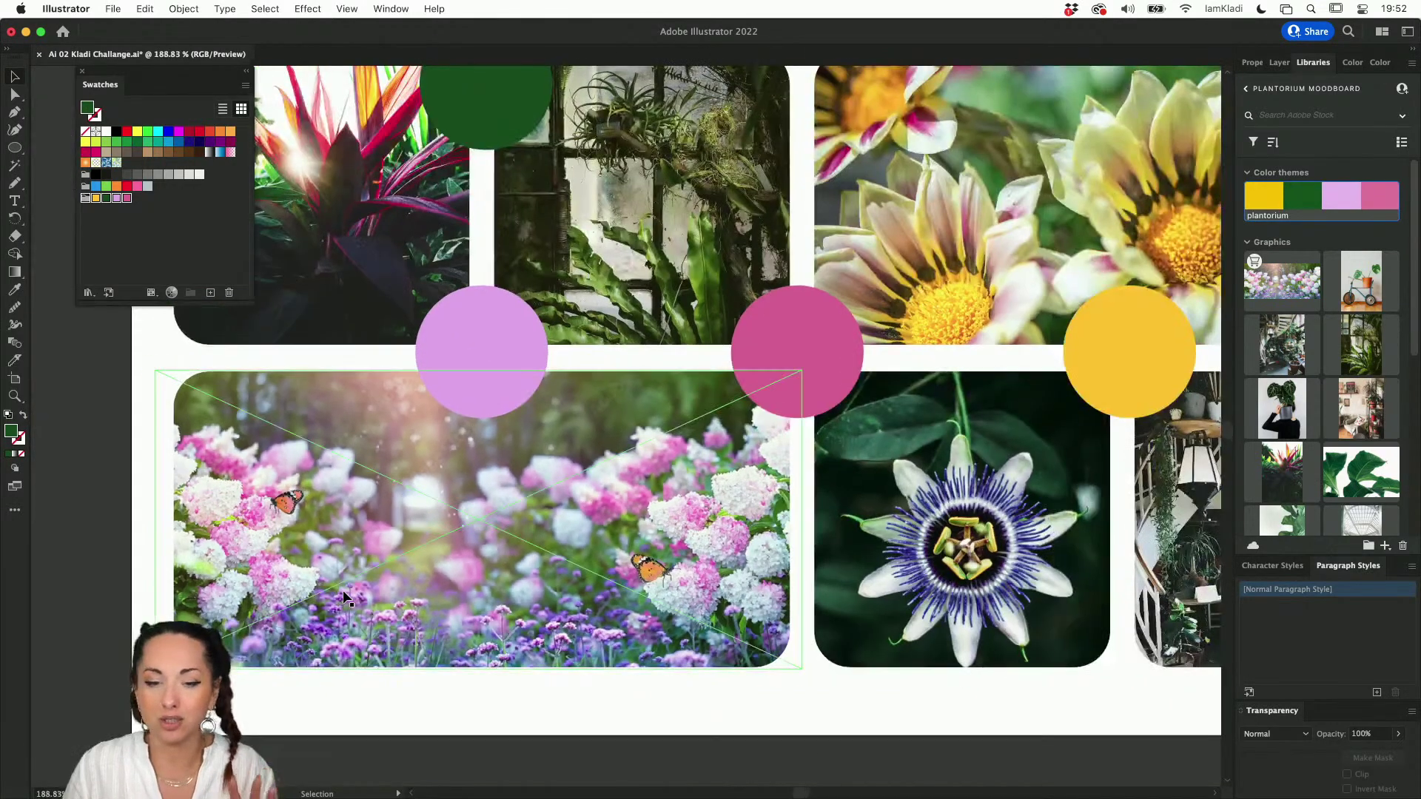
scroll(348, 597, down, 2)
scroll(344, 597, down, 1)
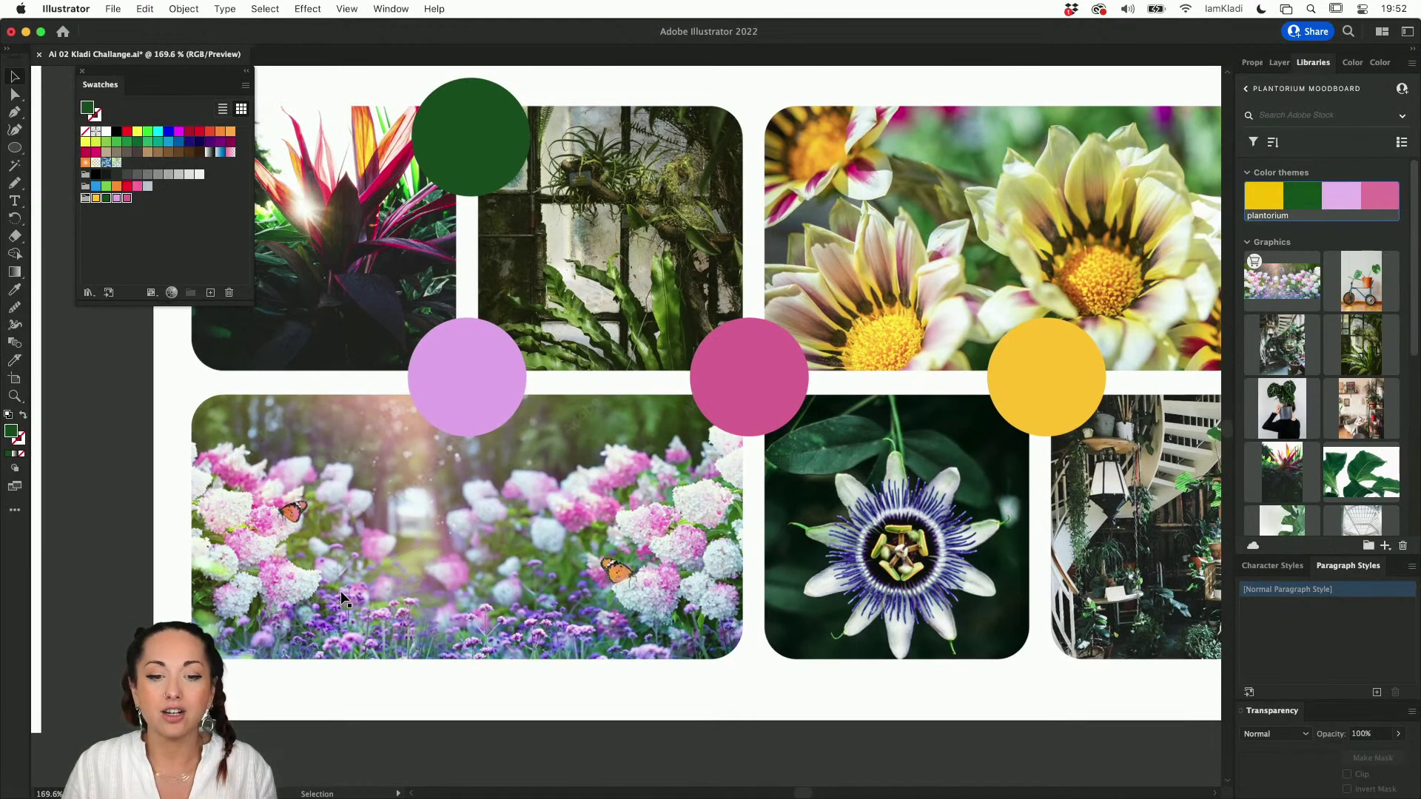
click(485, 185)
shift+click(491, 392)
shift+click(748, 377)
shift+click(1015, 381)
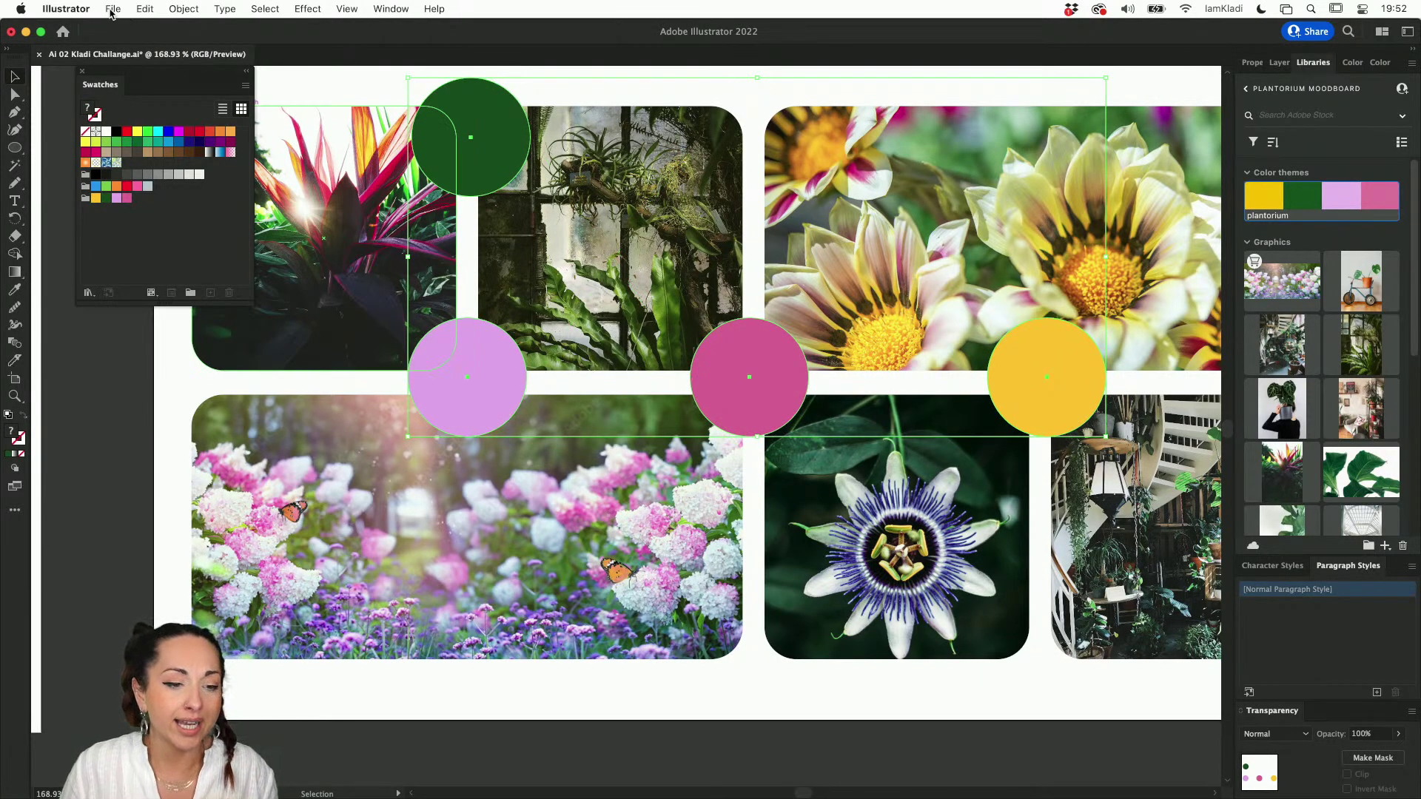
click(147, 11)
mouse_move(170, 310)
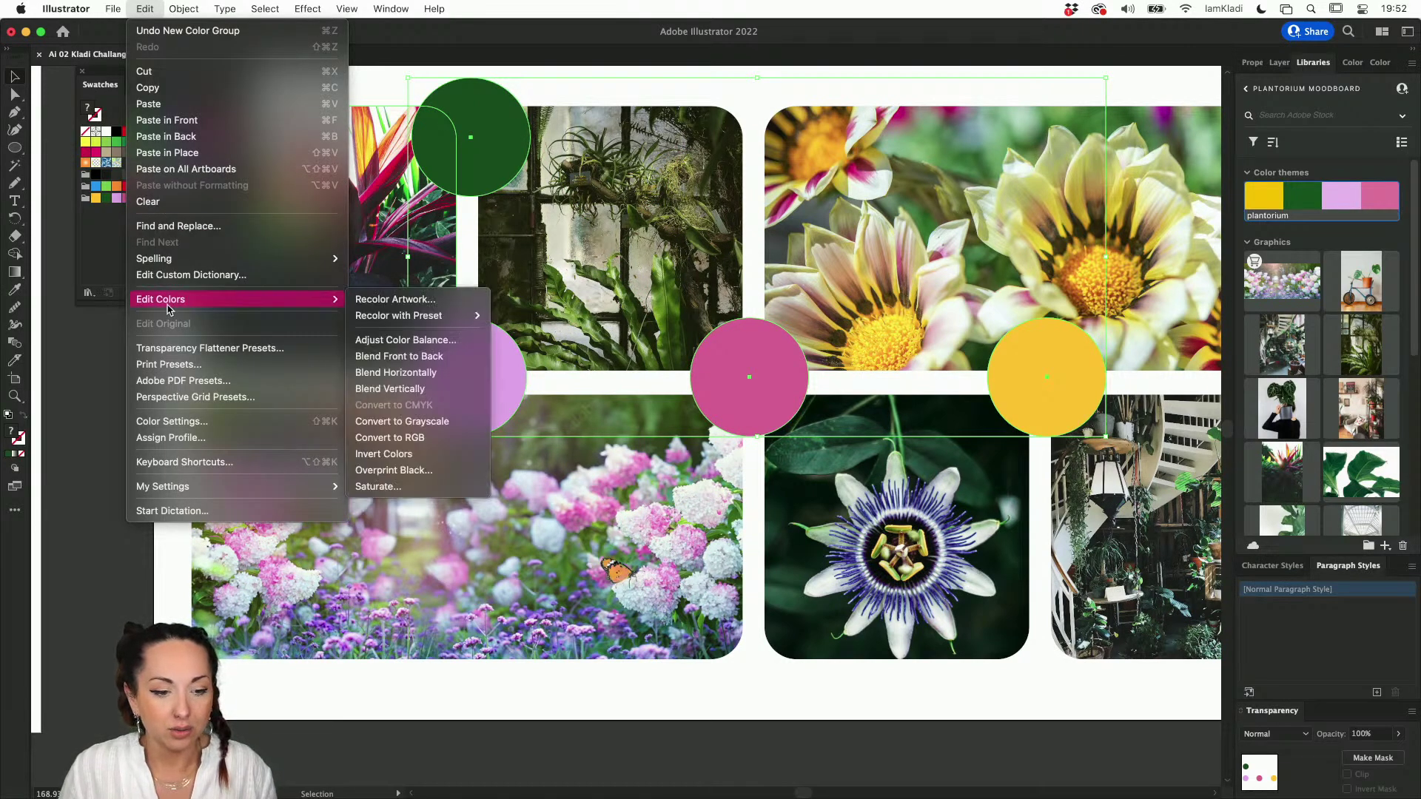
click(404, 303)
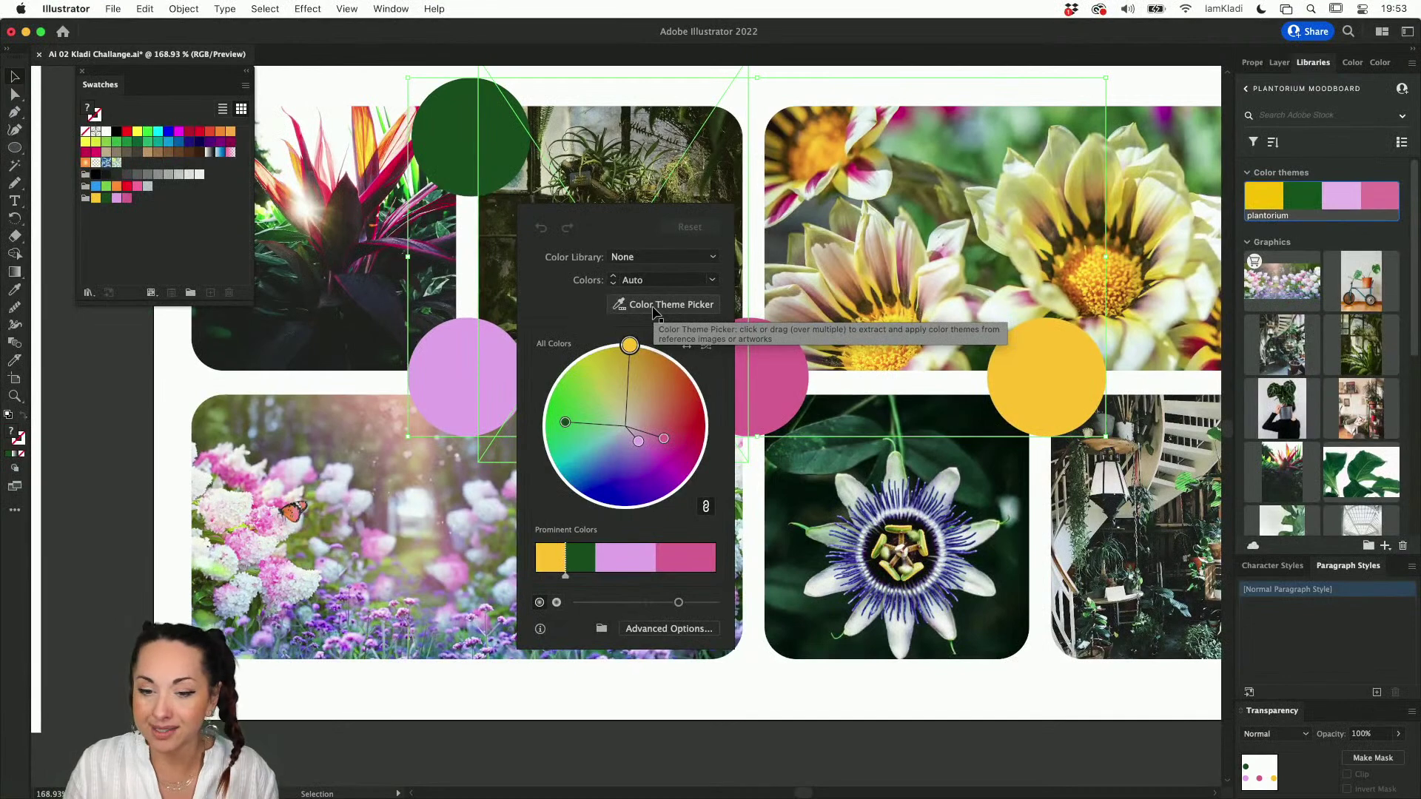
click(653, 308)
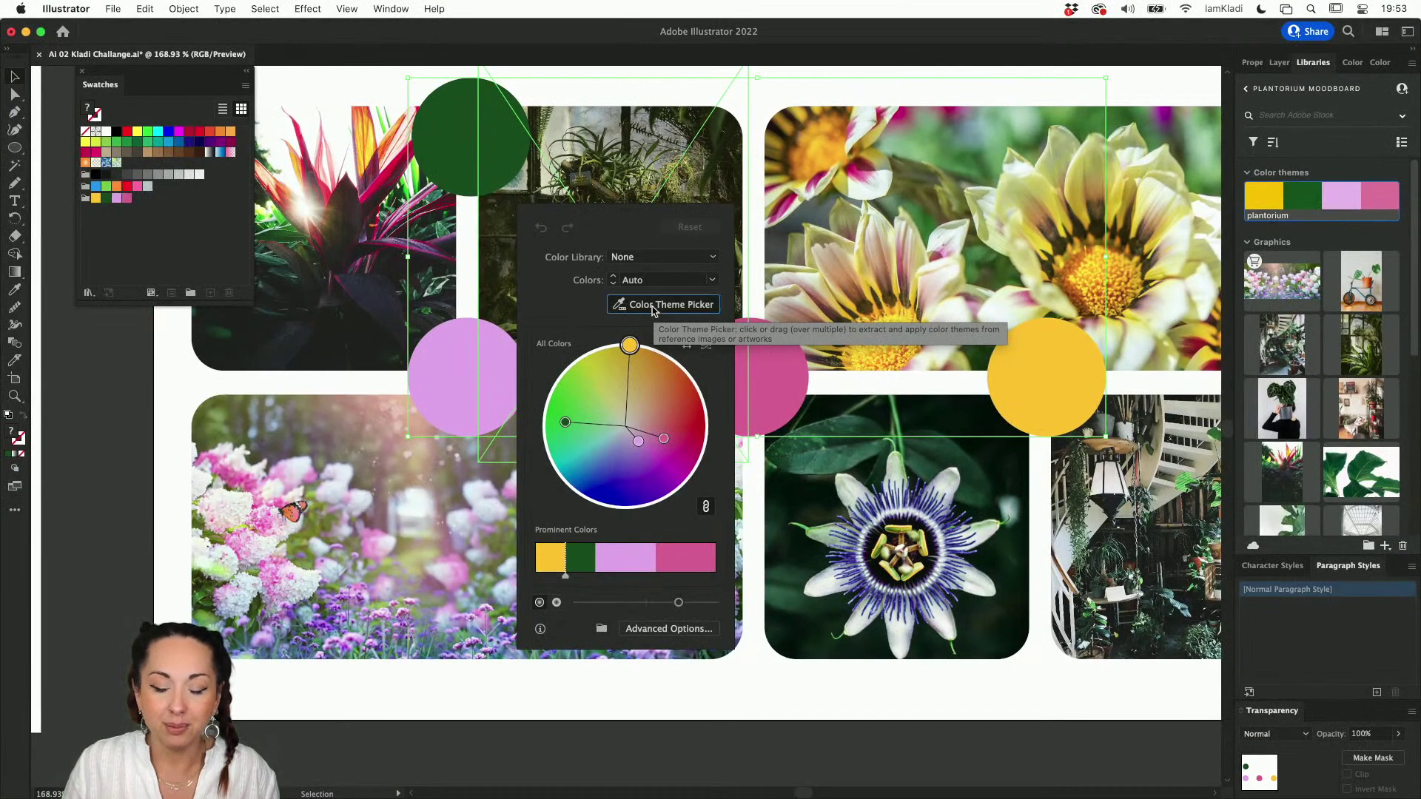
click(353, 525)
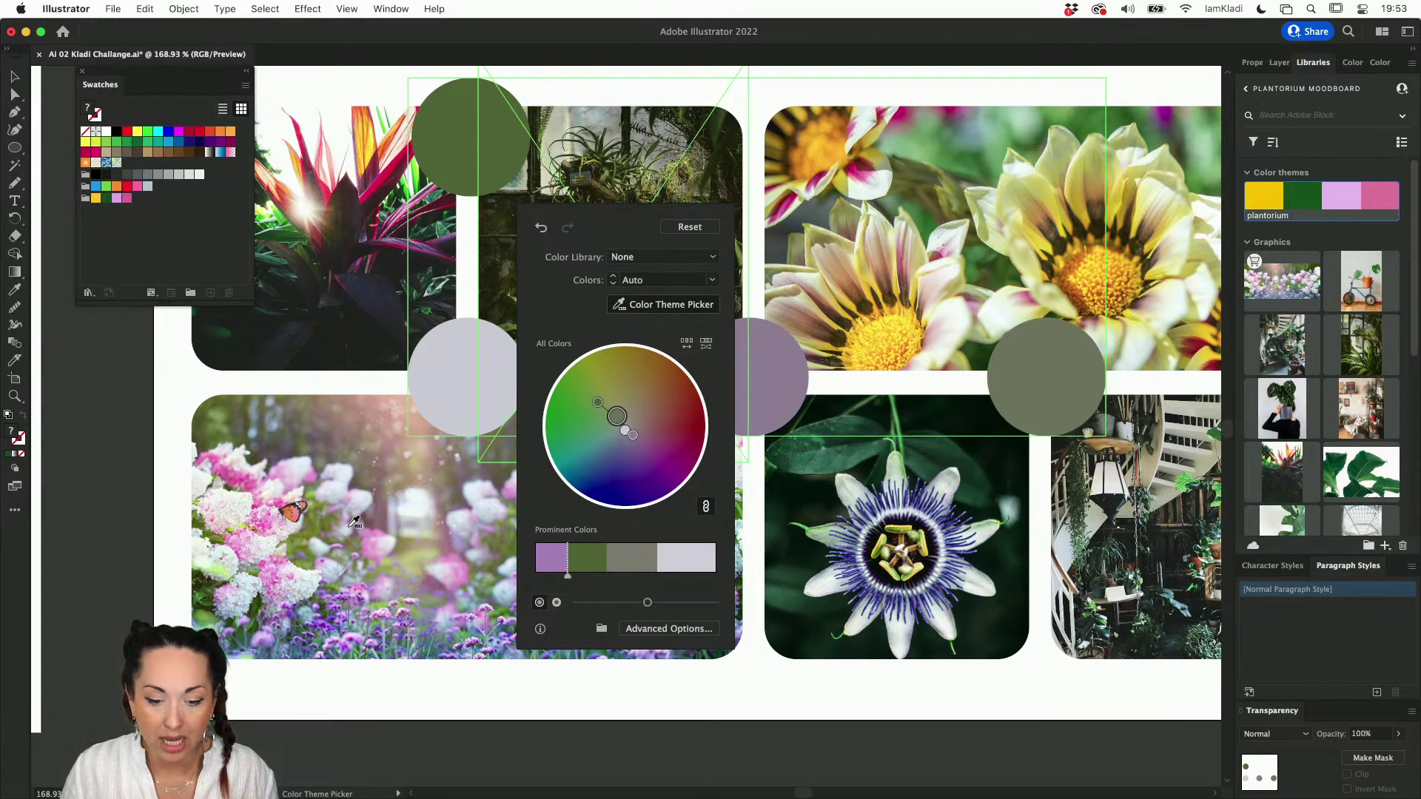
Step: Enlarge the green share among the prominent colors, brighten the four circles' palette and finish recoloring
mouse_move(568, 576)
mouse_down()
mouse_move(673, 582)
mouse_move(668, 604)
mouse_move(692, 605)
mouse_move(577, 604)
mouse_move(687, 619)
mouse_up()
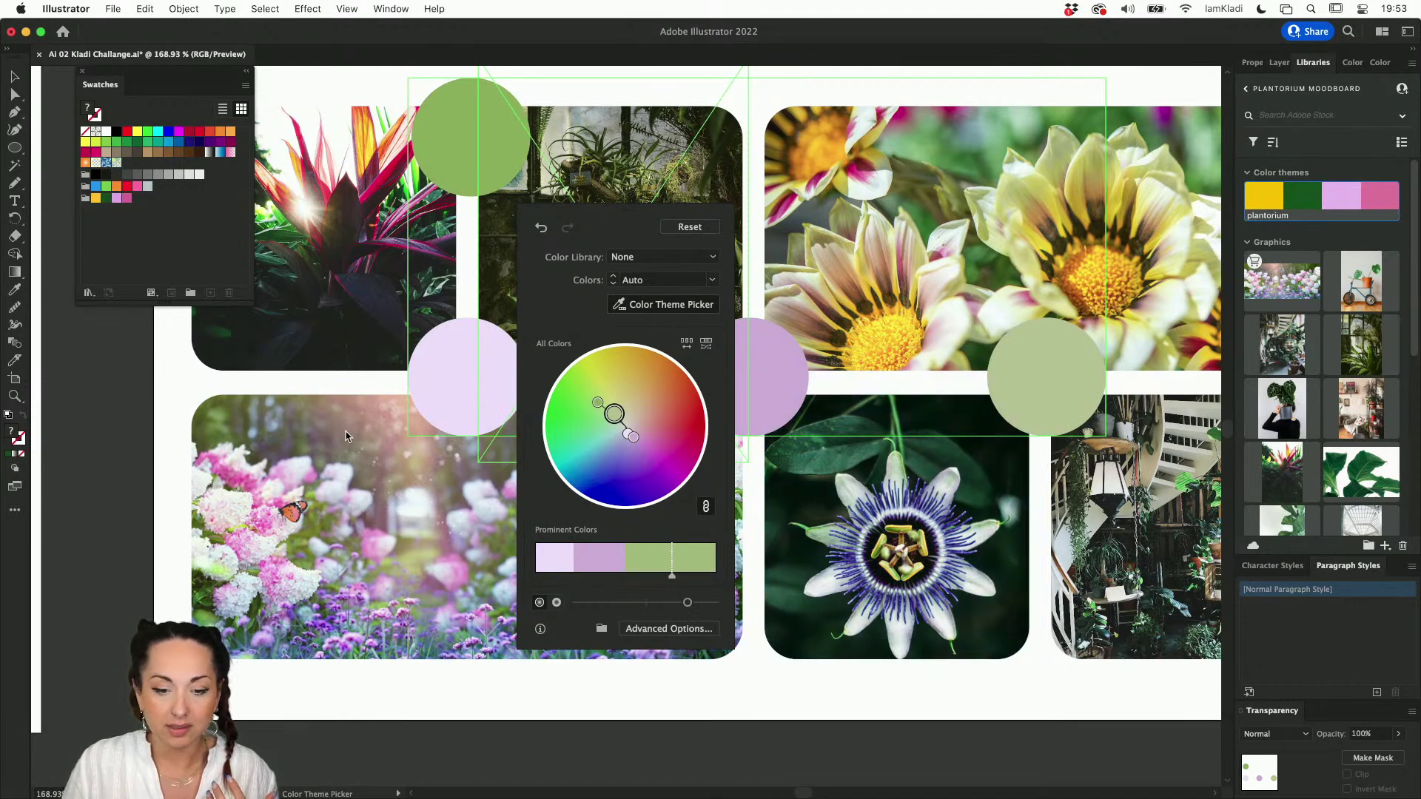
drag(575, 220, 455, 375)
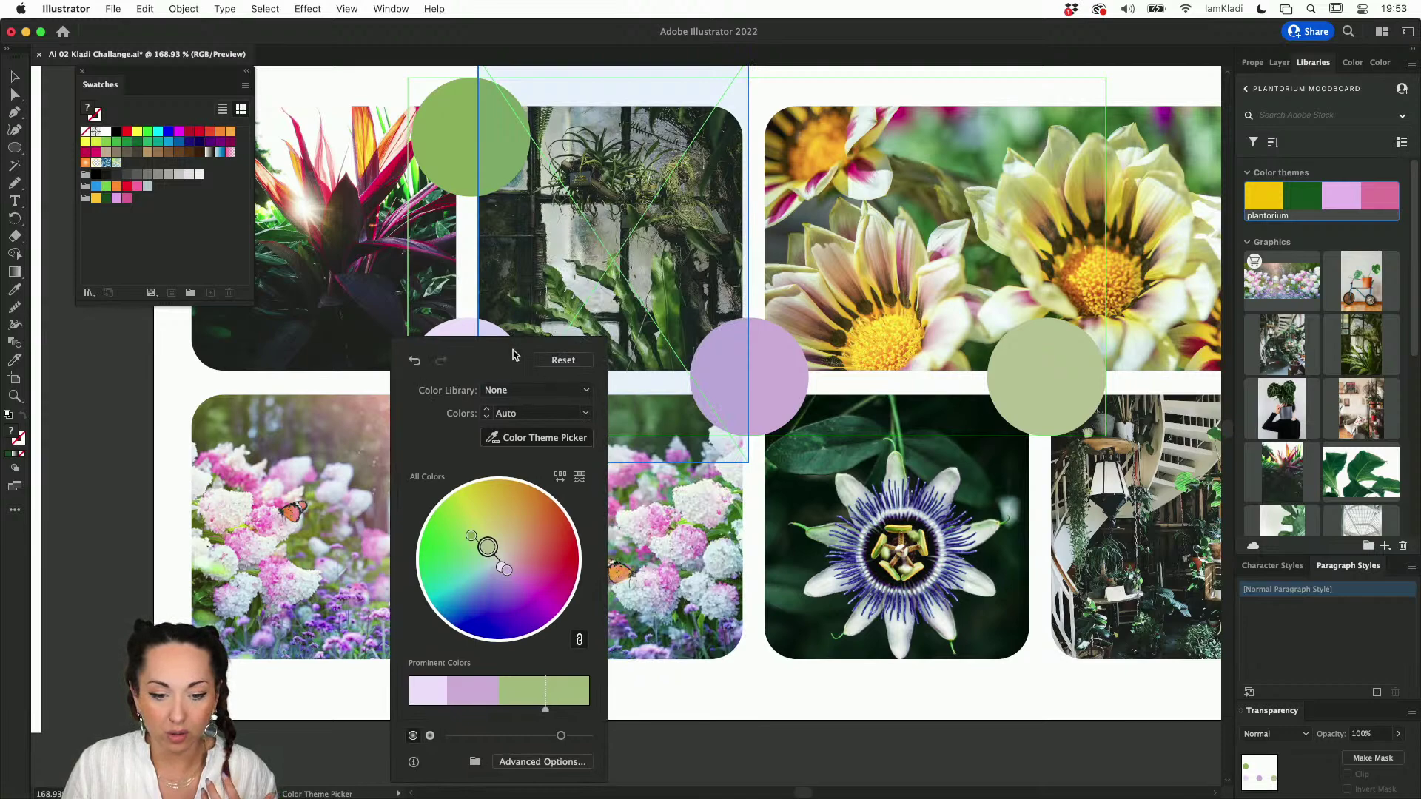
click(135, 480)
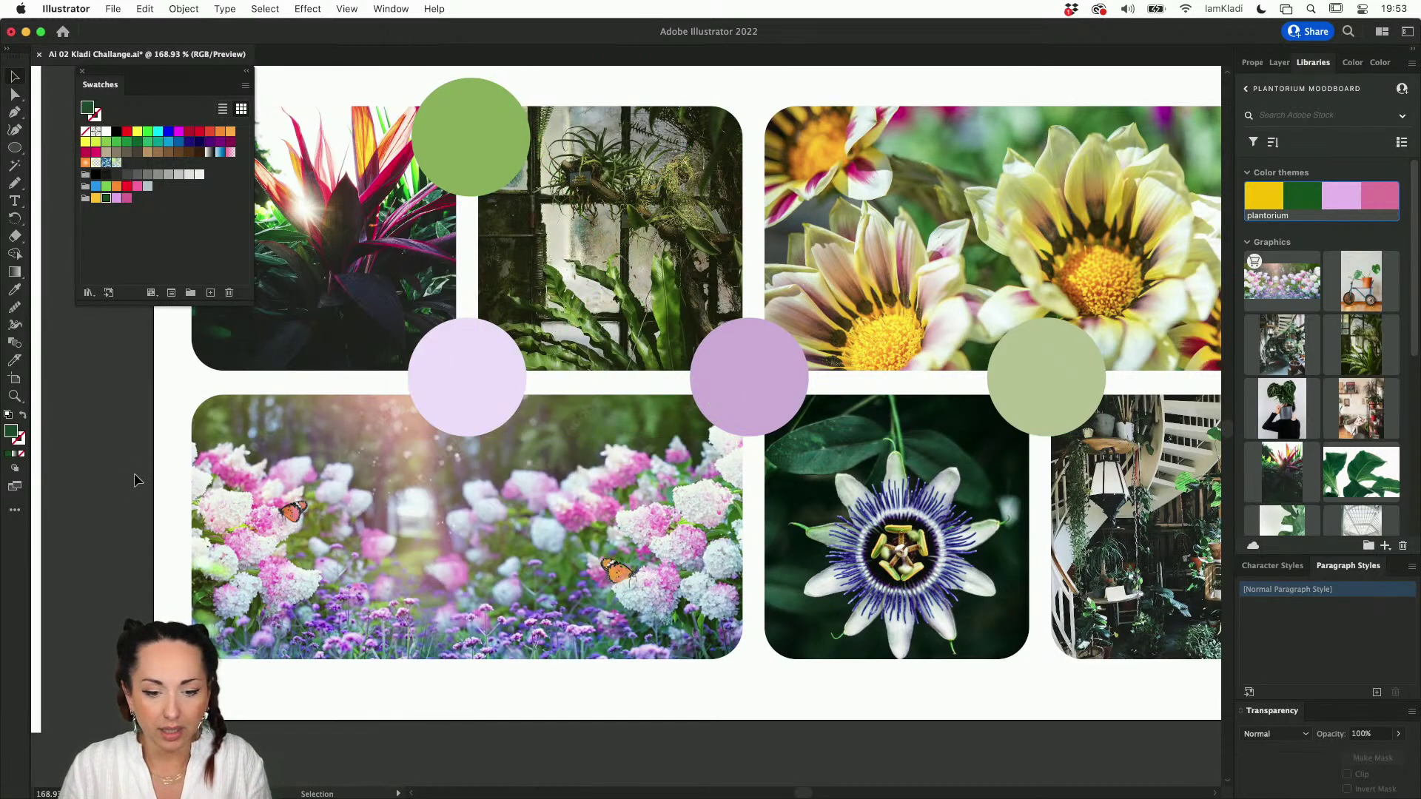
Step: Create a second swatch color group from the four recolored pastel circles, keeping the default name
scroll(886, 329, right, 4)
scroll(886, 329, up, 2)
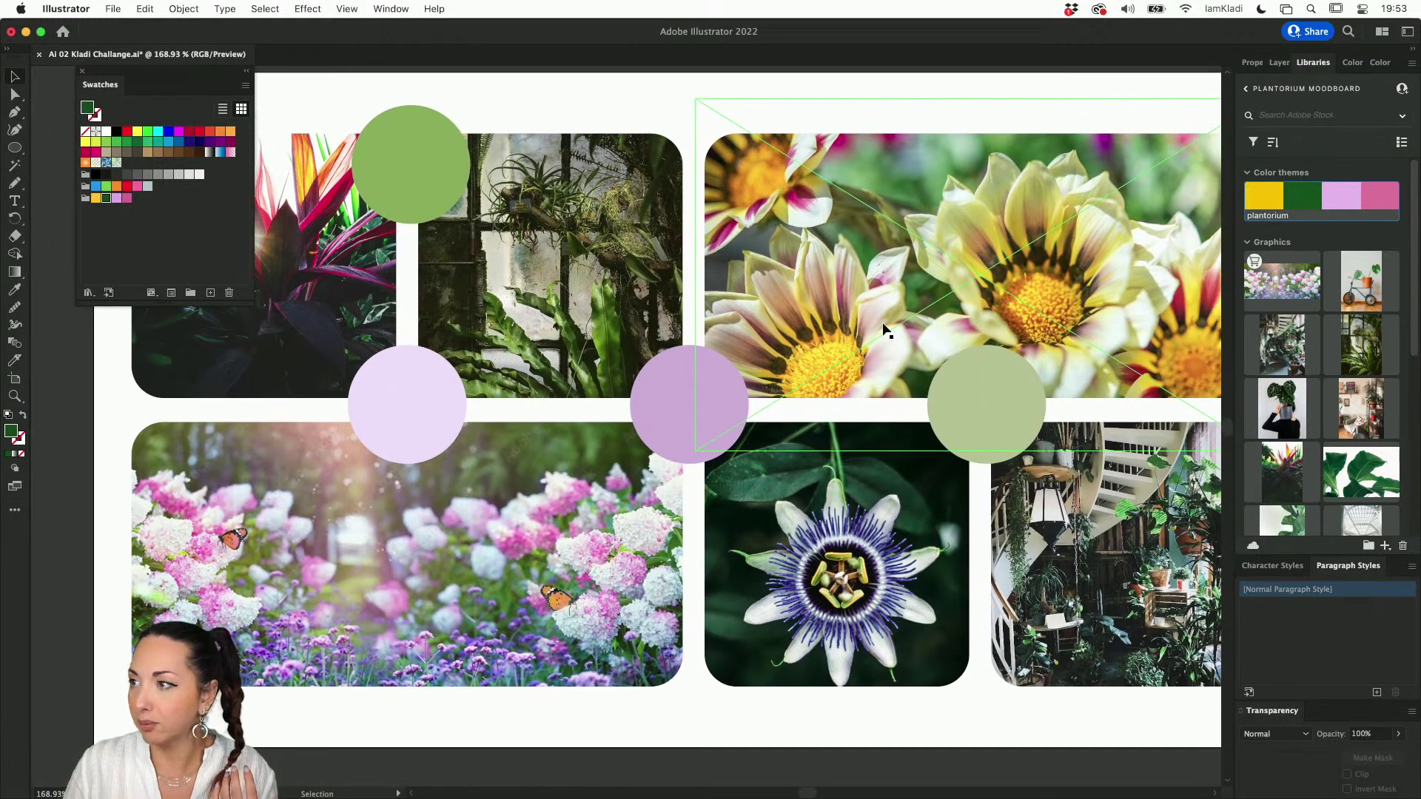
click(426, 166)
shift+click(415, 405)
shift+click(661, 402)
shift+click(975, 402)
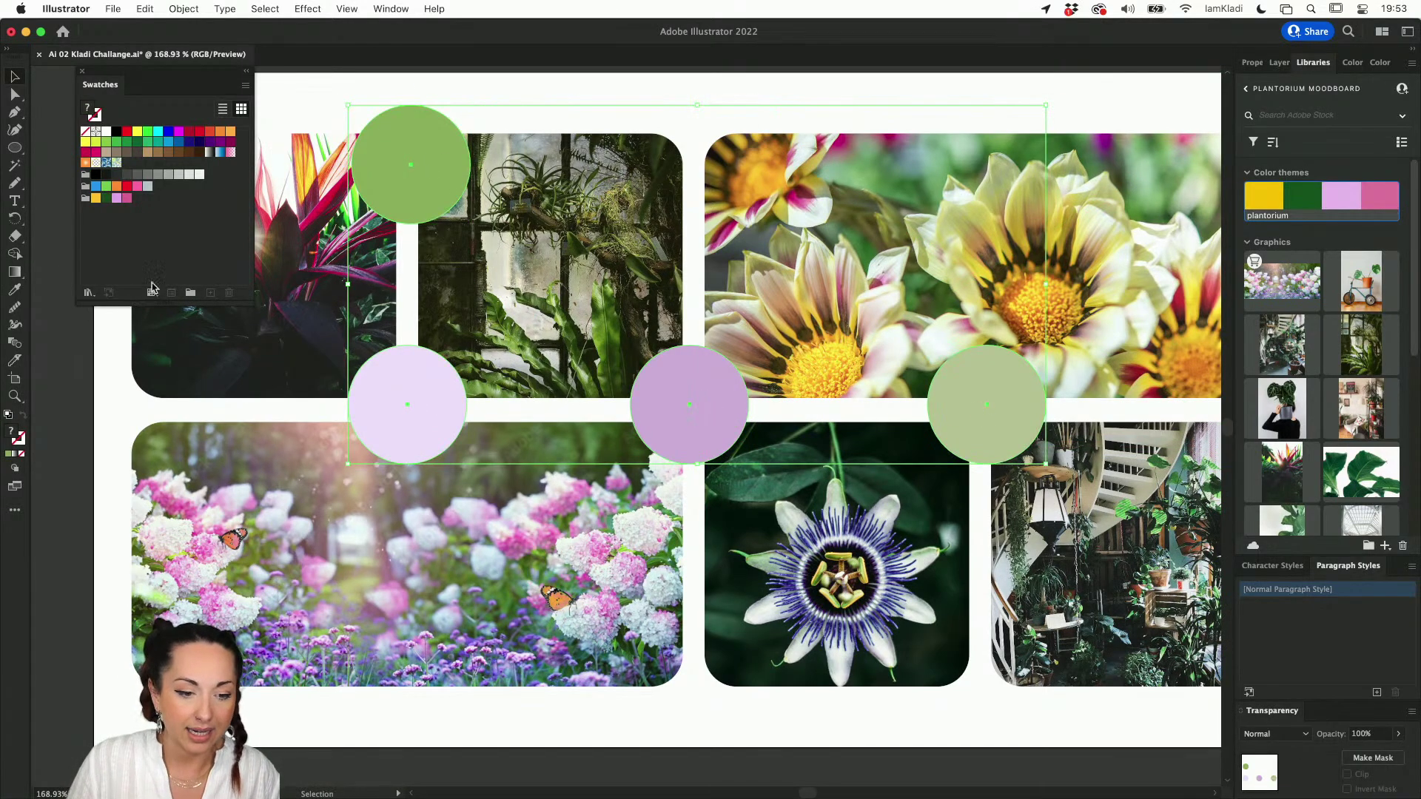
click(191, 292)
key(Return)
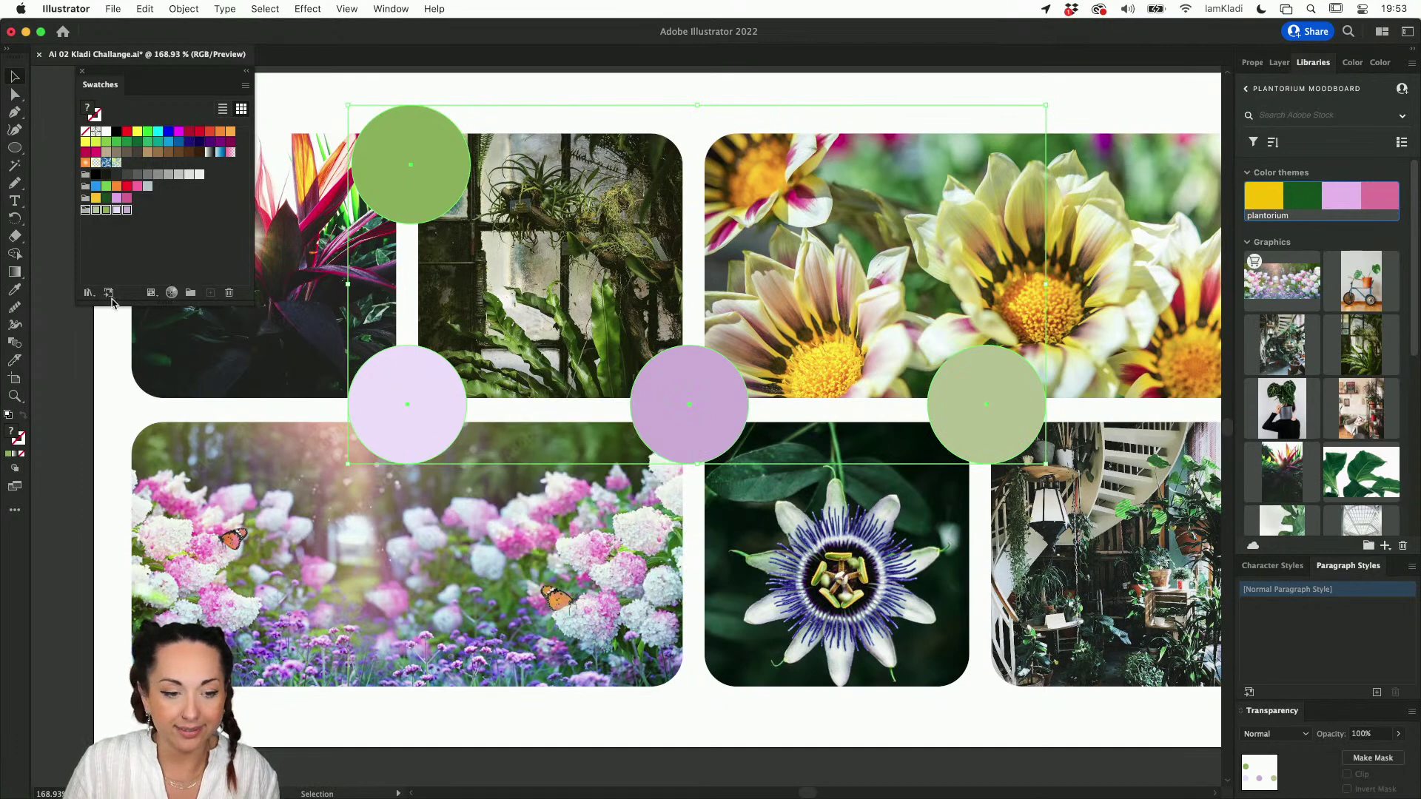
Step: Add the pastel color group to the Plantorium Moodboard library and deselect the circles
click(109, 293)
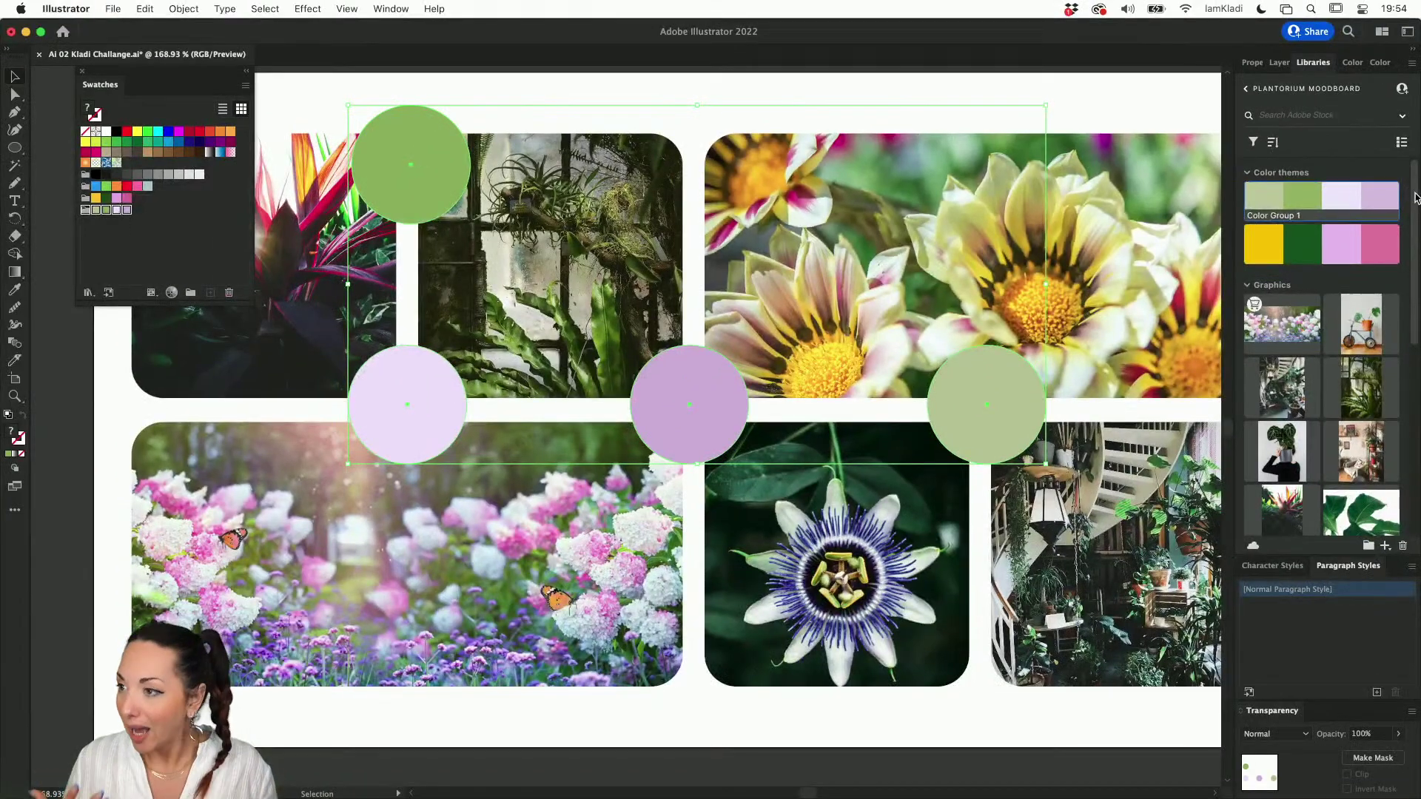
scroll(1073, 300, down, 5)
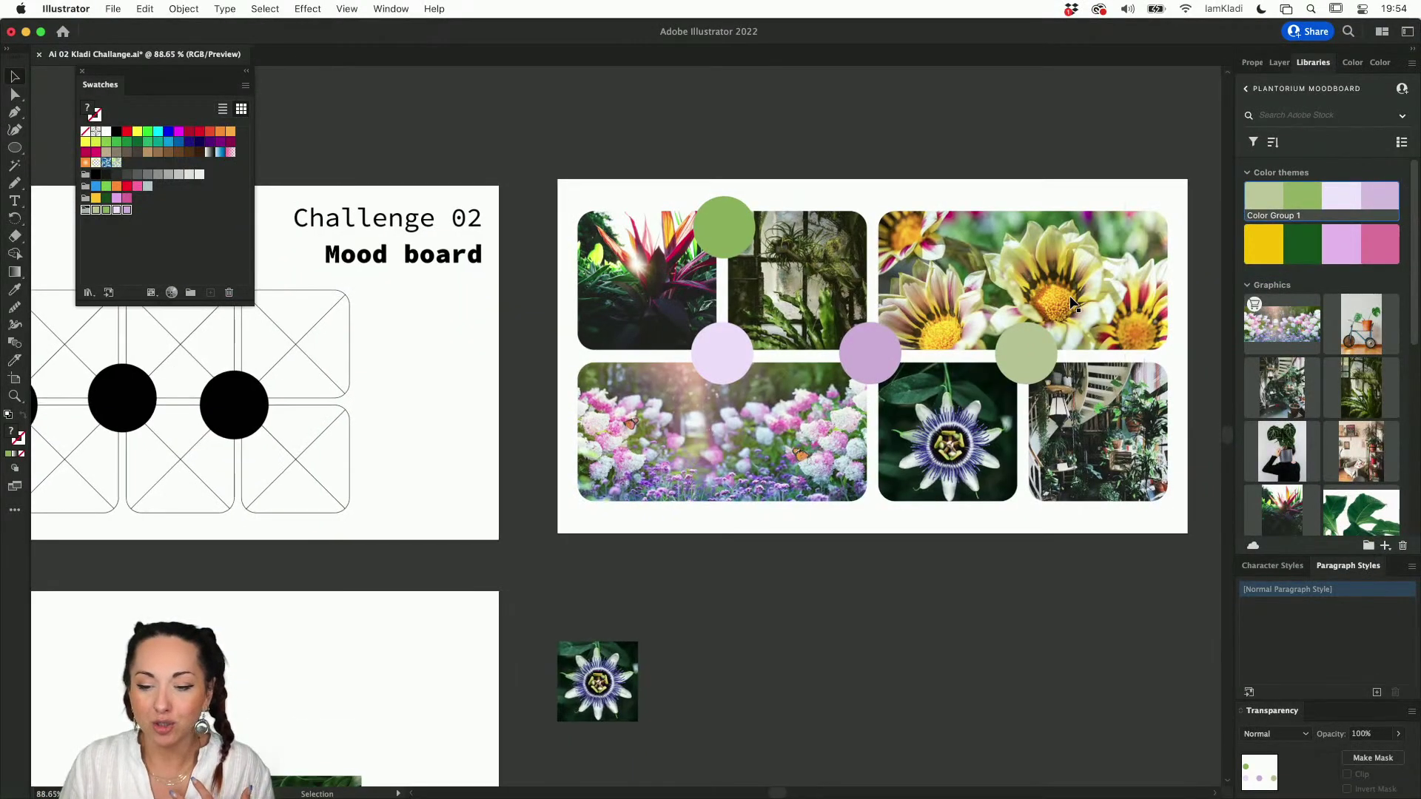
click(1081, 179)
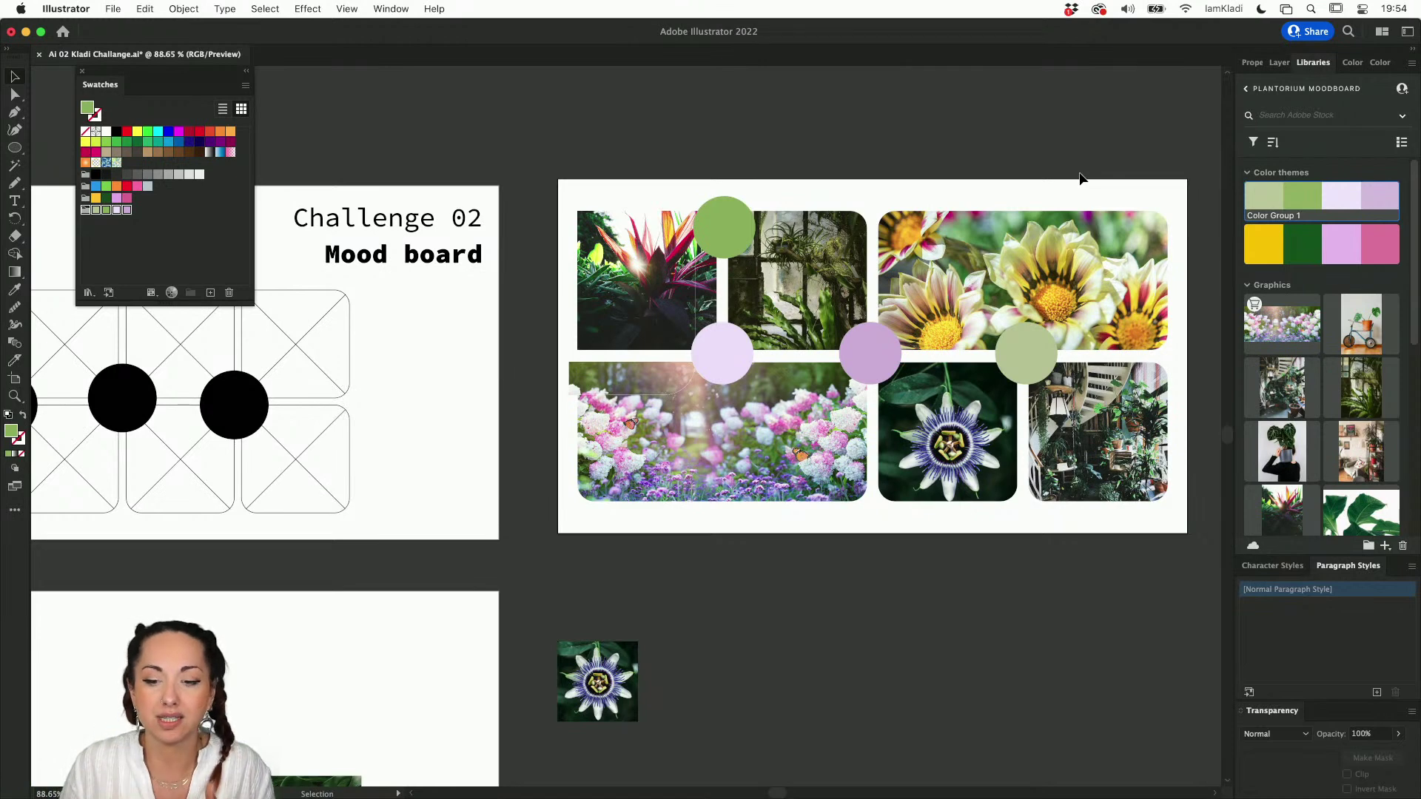
Step: Examine the mood board artboard up close, checking its plant pictures and the four pastel circles
scroll(1058, 283, up, 3)
scroll(1059, 283, up, 3)
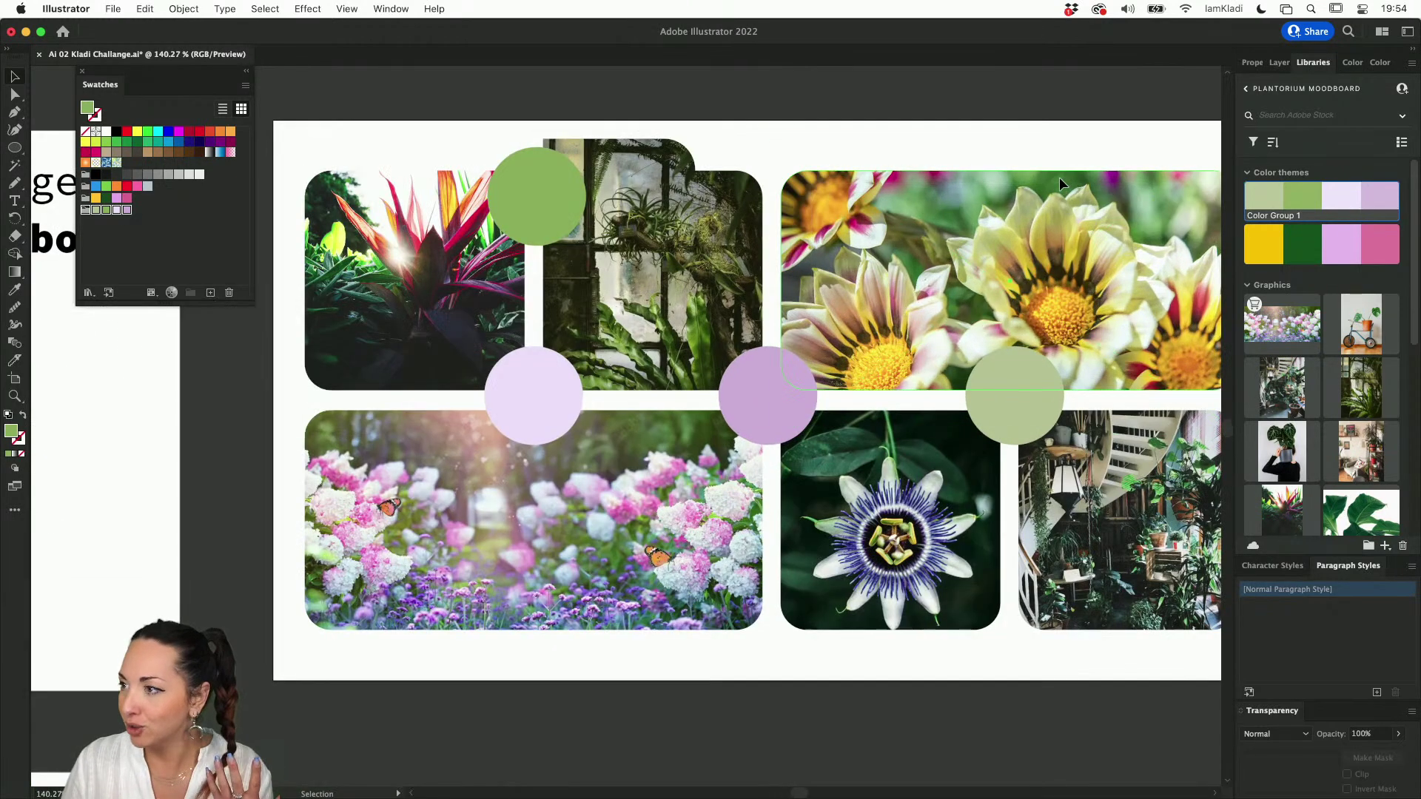
click(1060, 179)
scroll(984, 265, right, 3)
scroll(984, 265, down, 2)
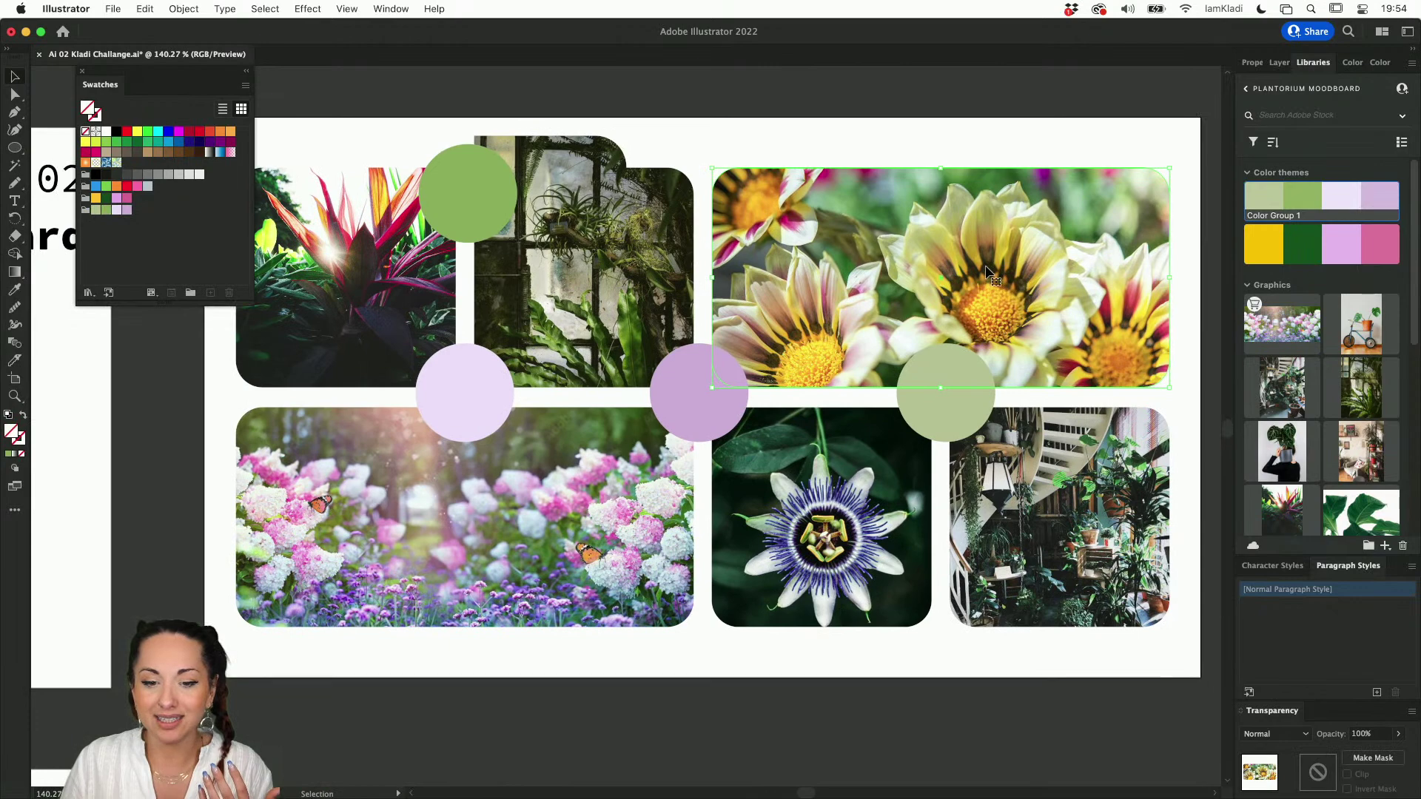
scroll(766, 667, up, 2)
scroll(765, 666, right, 1)
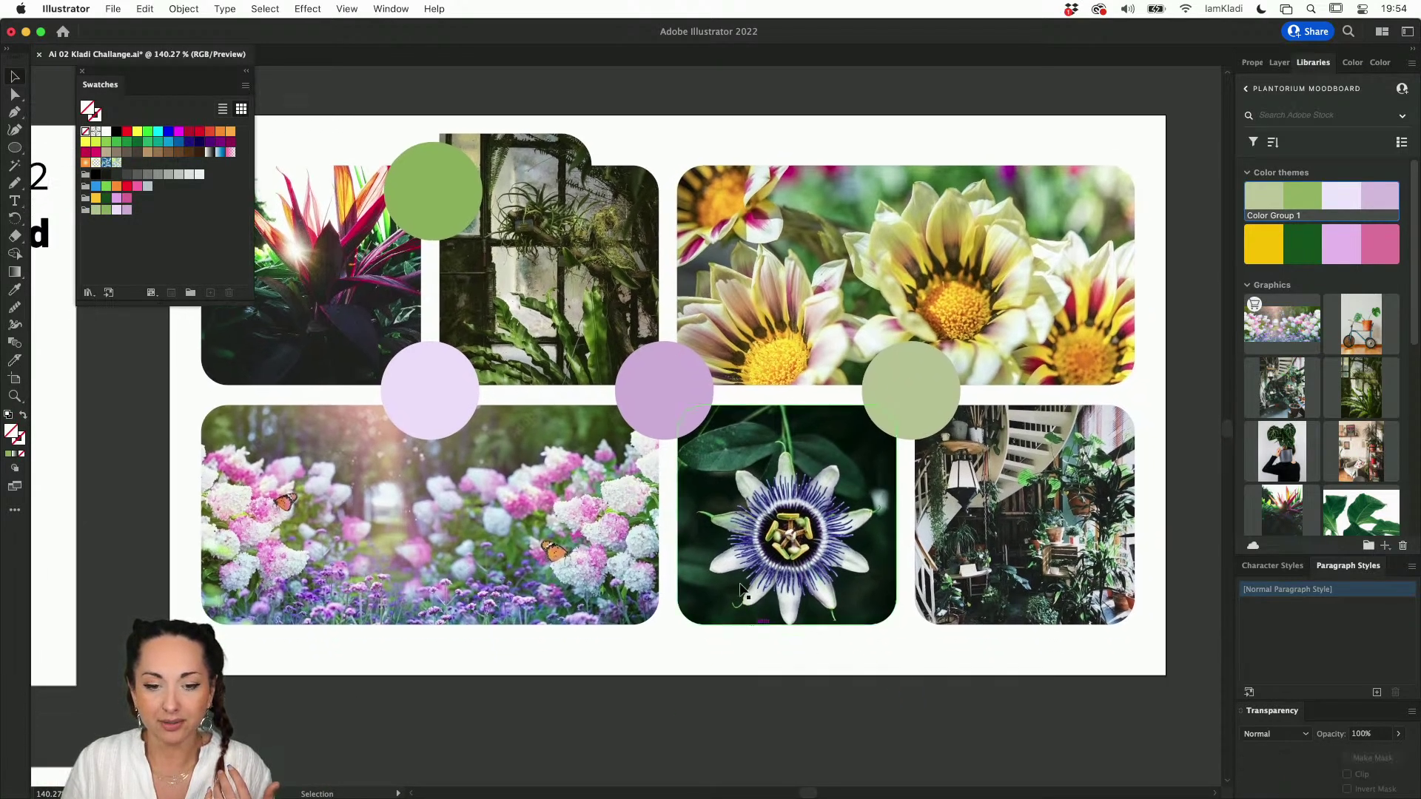
click(746, 560)
click(600, 144)
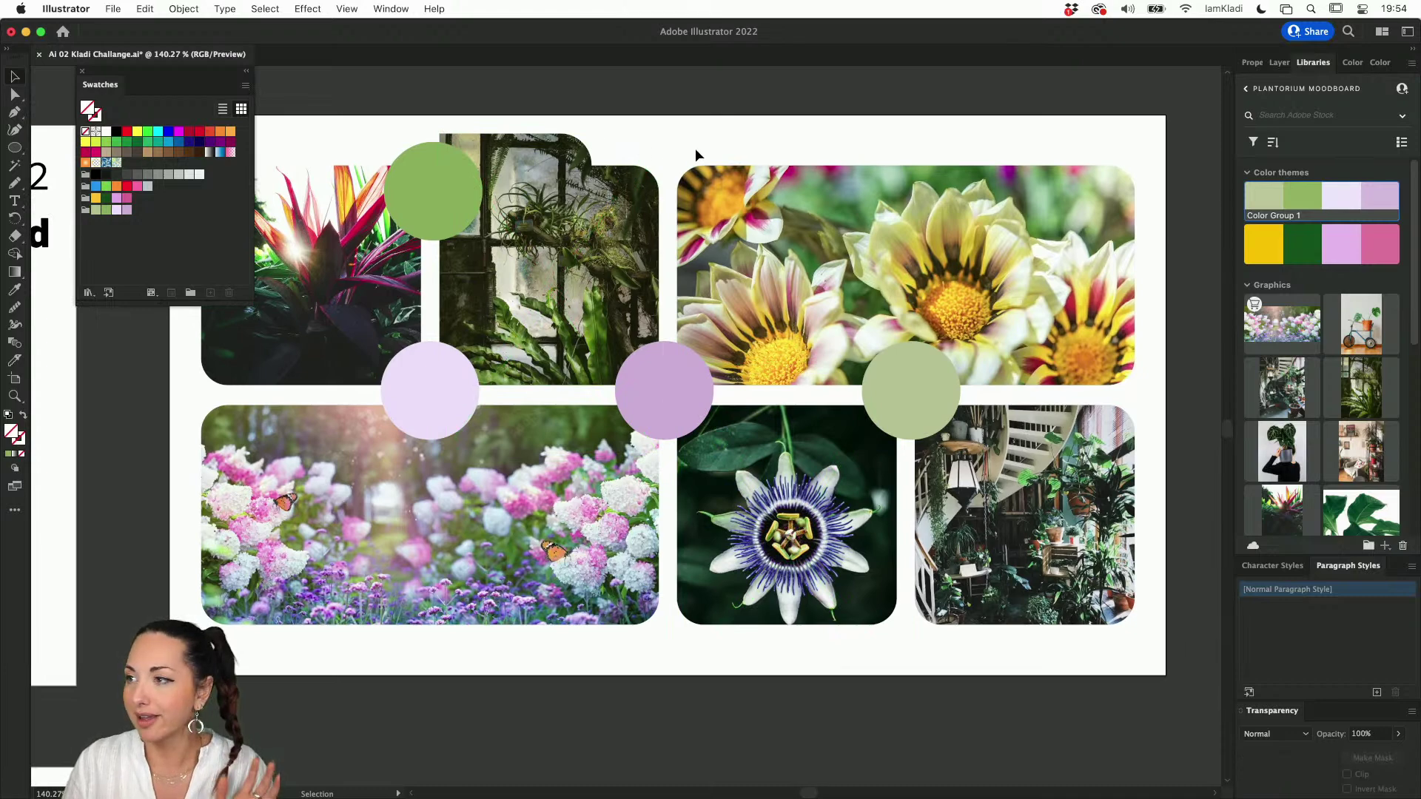
scroll(695, 152, down, 2)
scroll(695, 151, up, 2)
click(641, 572)
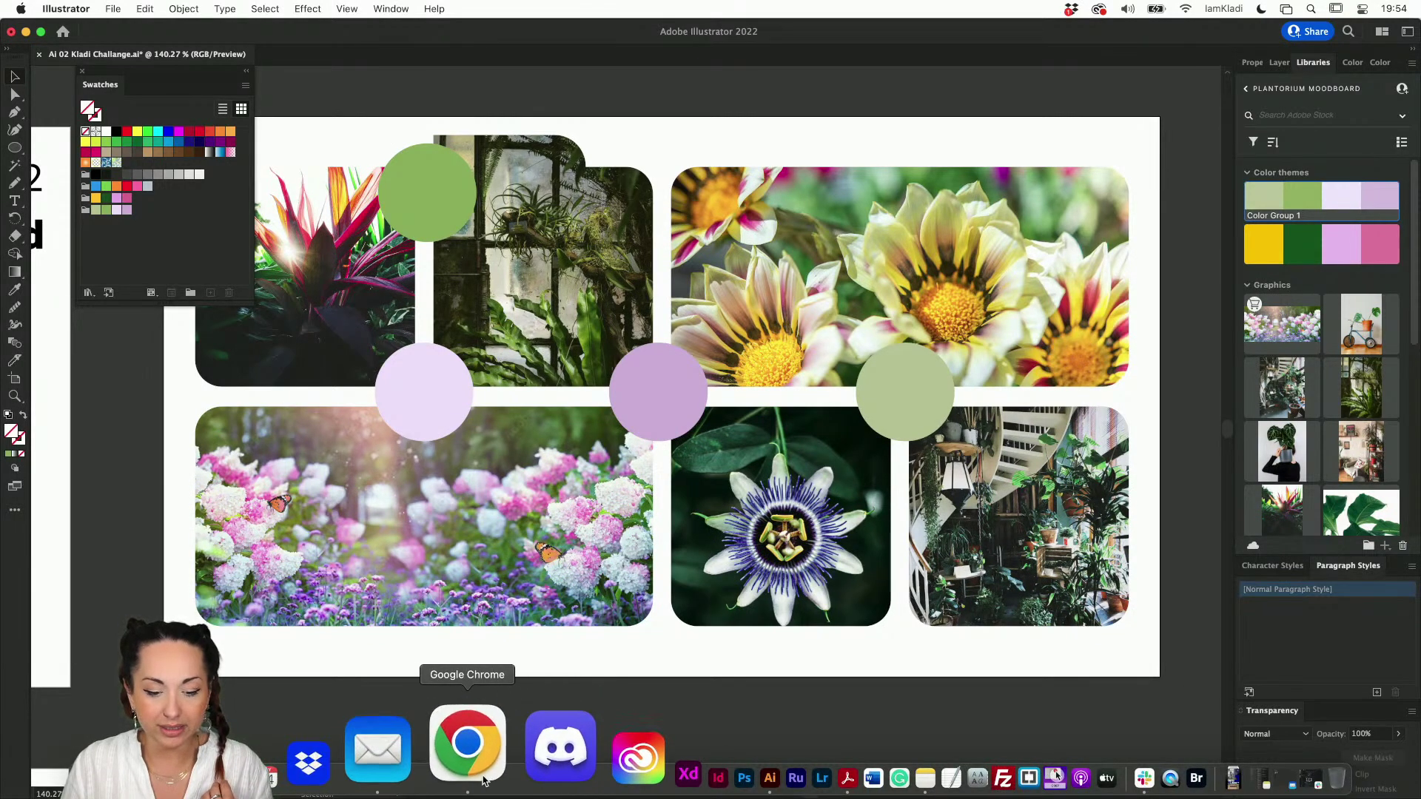
Step: Switch to Google Chrome and browse the community posts in the challenge channel of the Adobe Illustrator Discord server
click(482, 779)
click(156, 42)
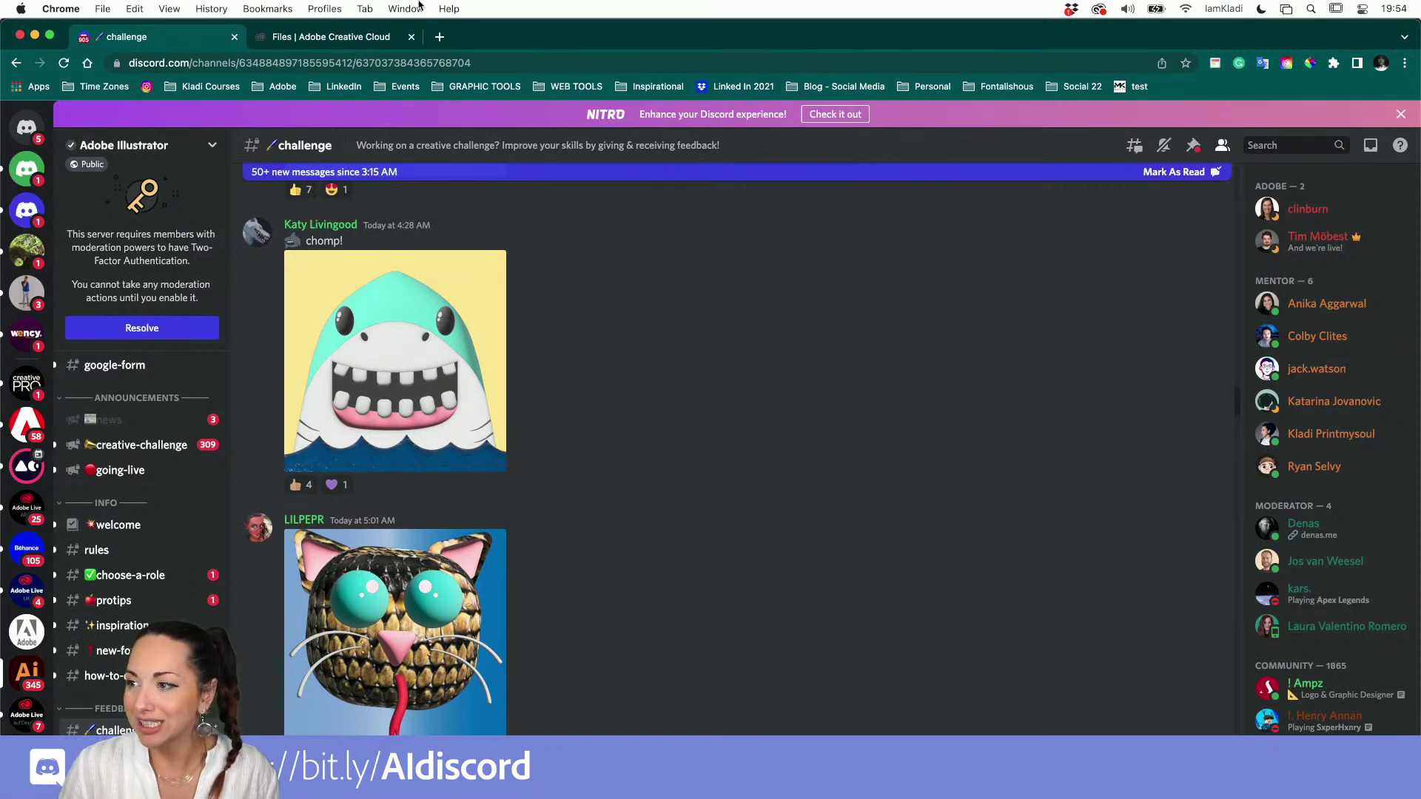
scroll(498, 351, down, 4)
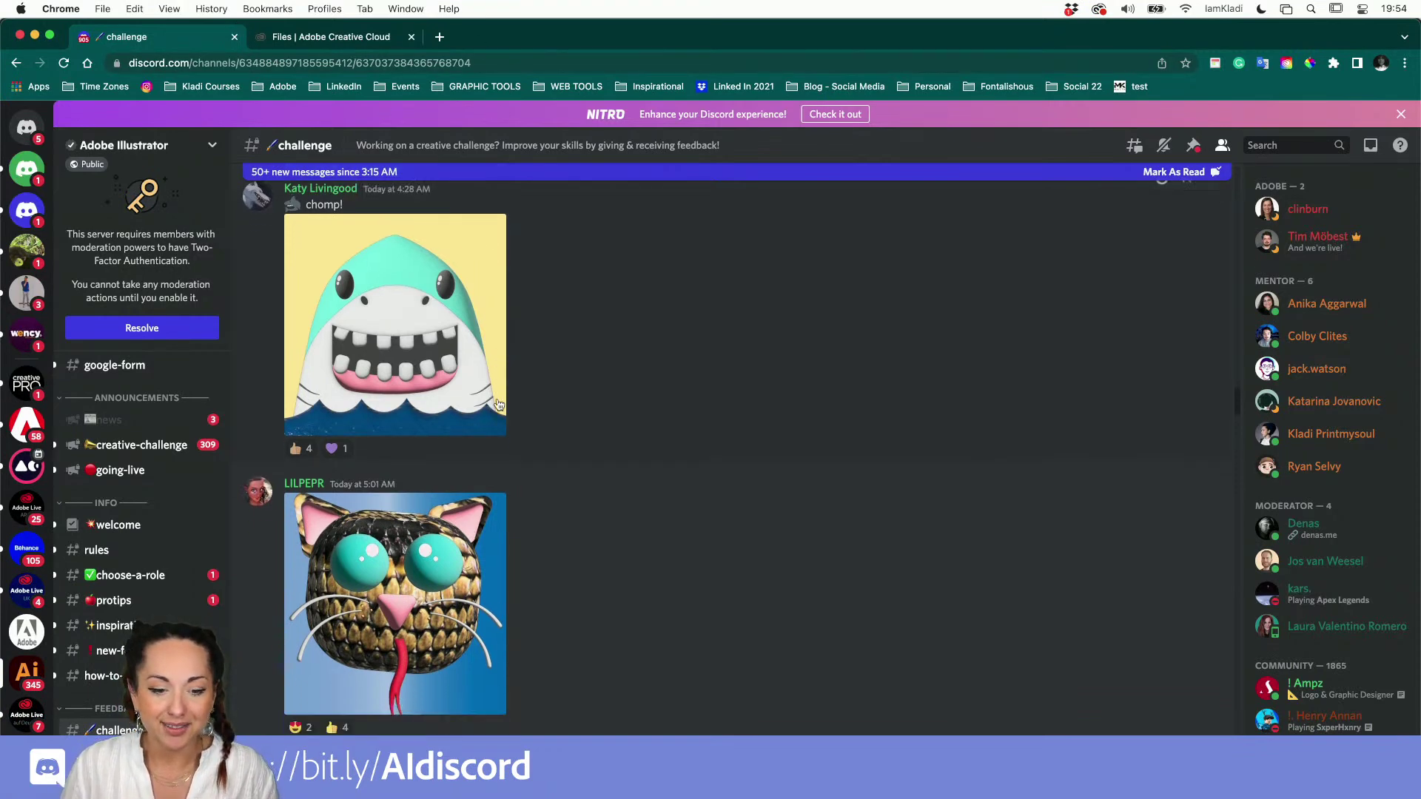
scroll(498, 404, up, 8)
scroll(498, 404, down, 15)
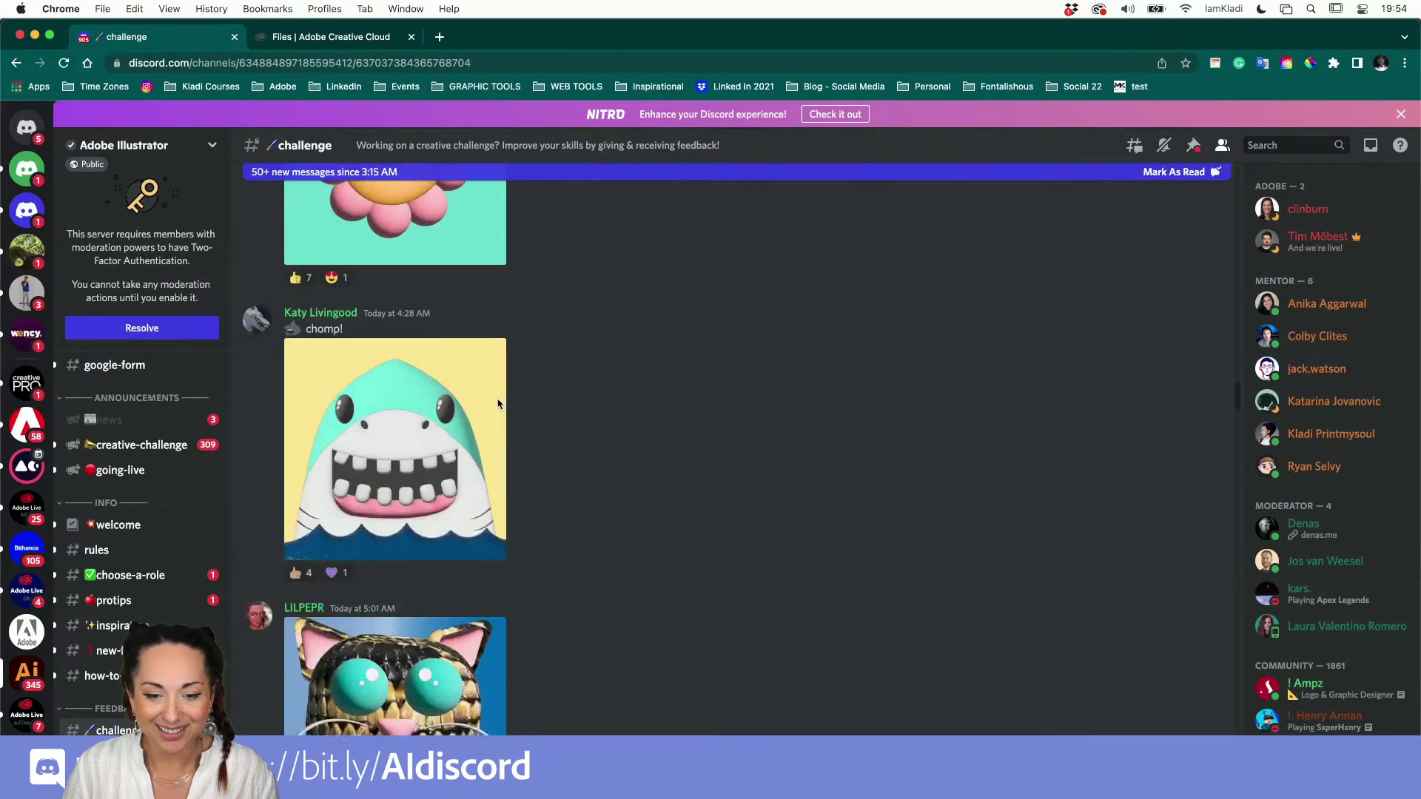
scroll(498, 403, down, 10)
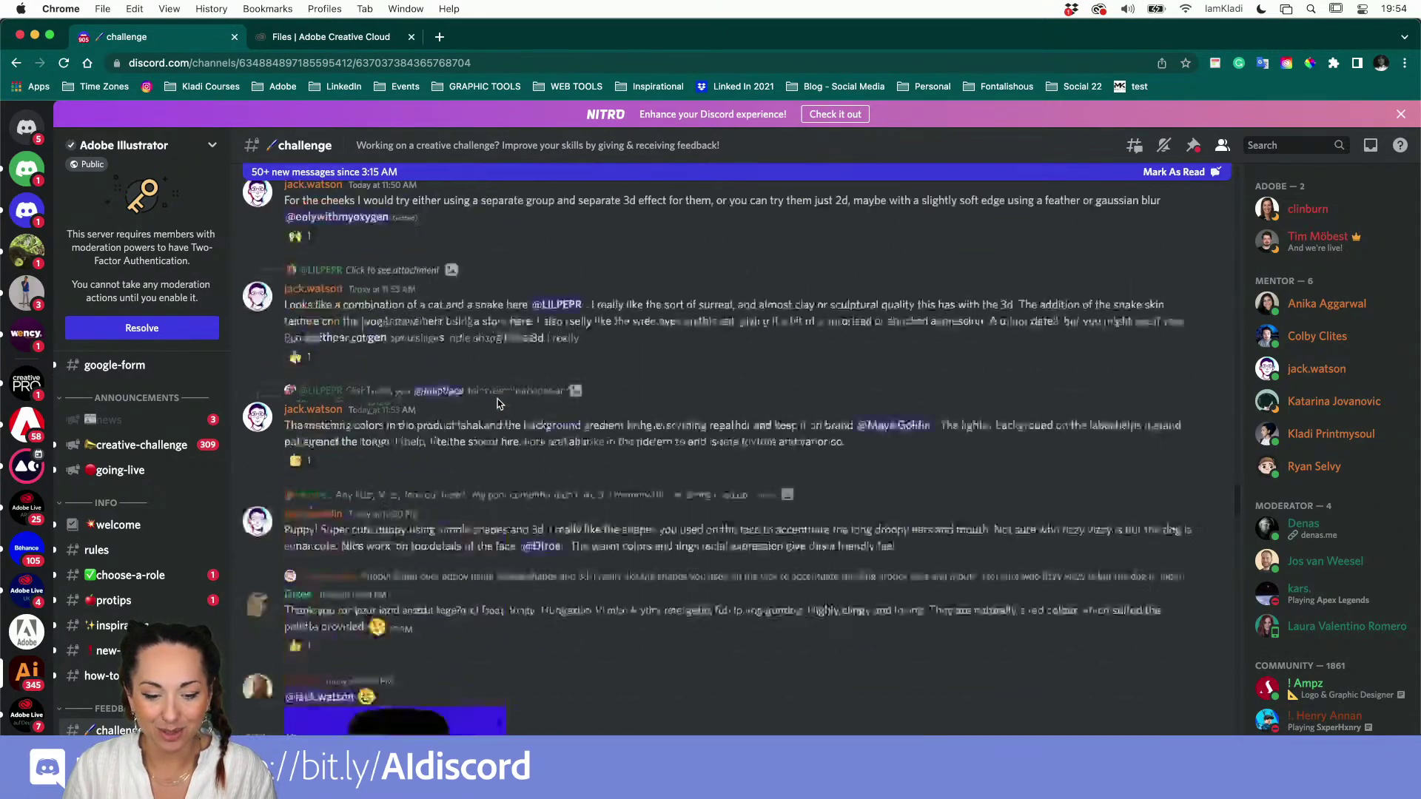
scroll(496, 393, down, 2)
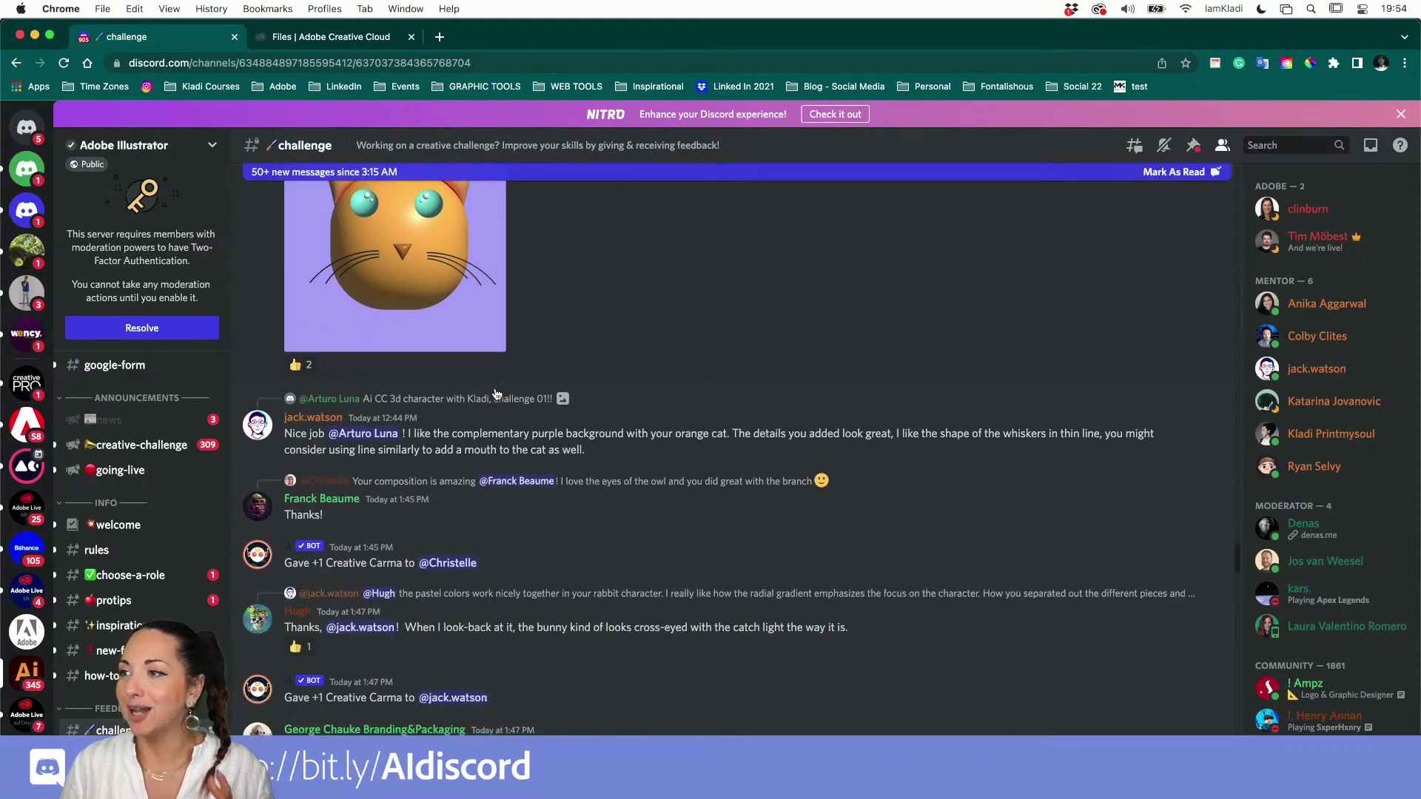